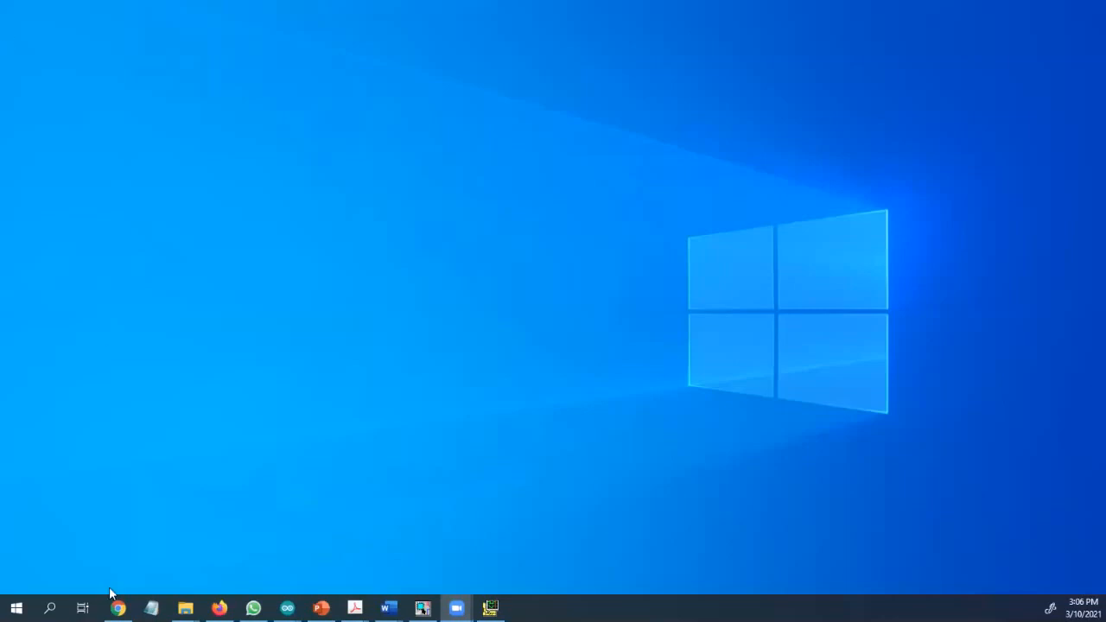
# Step: Look through the installed programs for the Cadence folders and view the contents of Cadence Release 17.2-2016
pyautogui.click(17, 608)
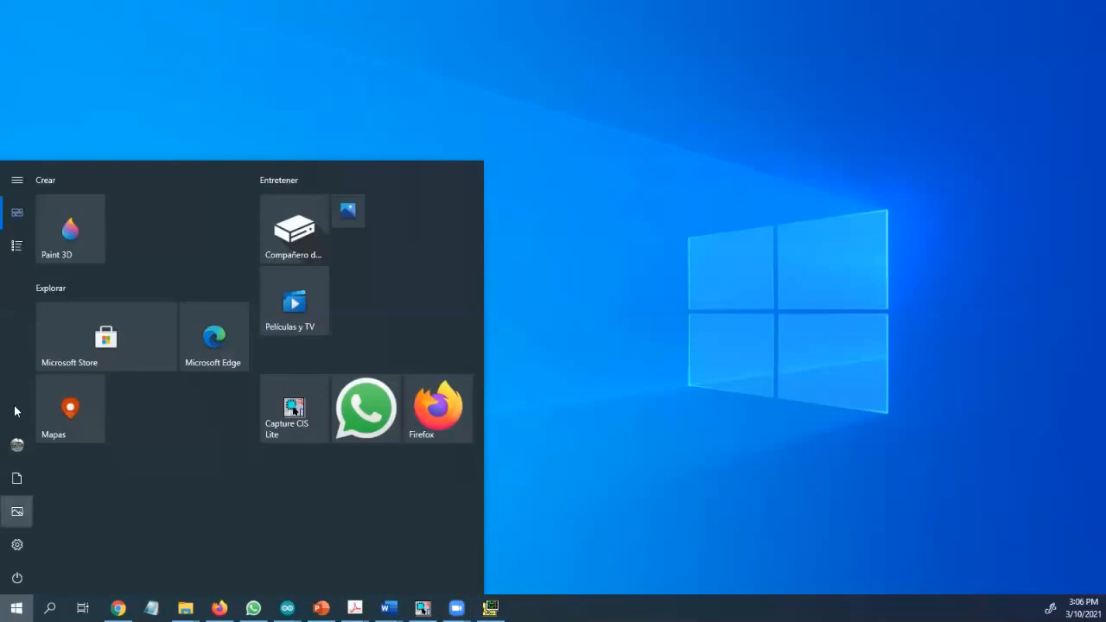
pyautogui.click(17, 247)
pyautogui.scroll(-9, 118, 375)
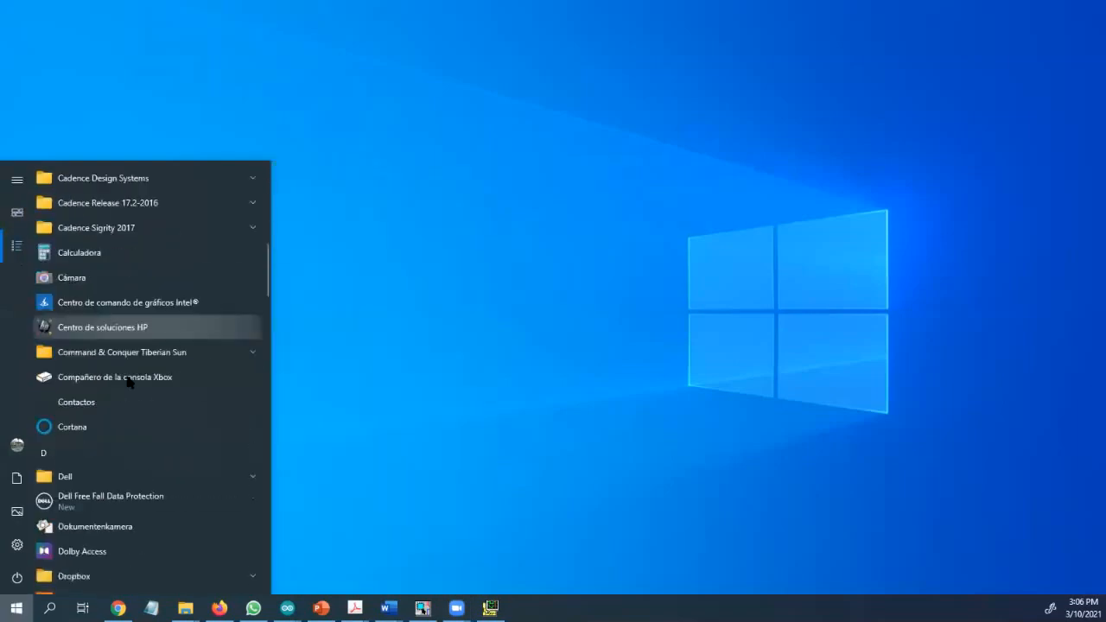
pyautogui.scroll(5, 154, 378)
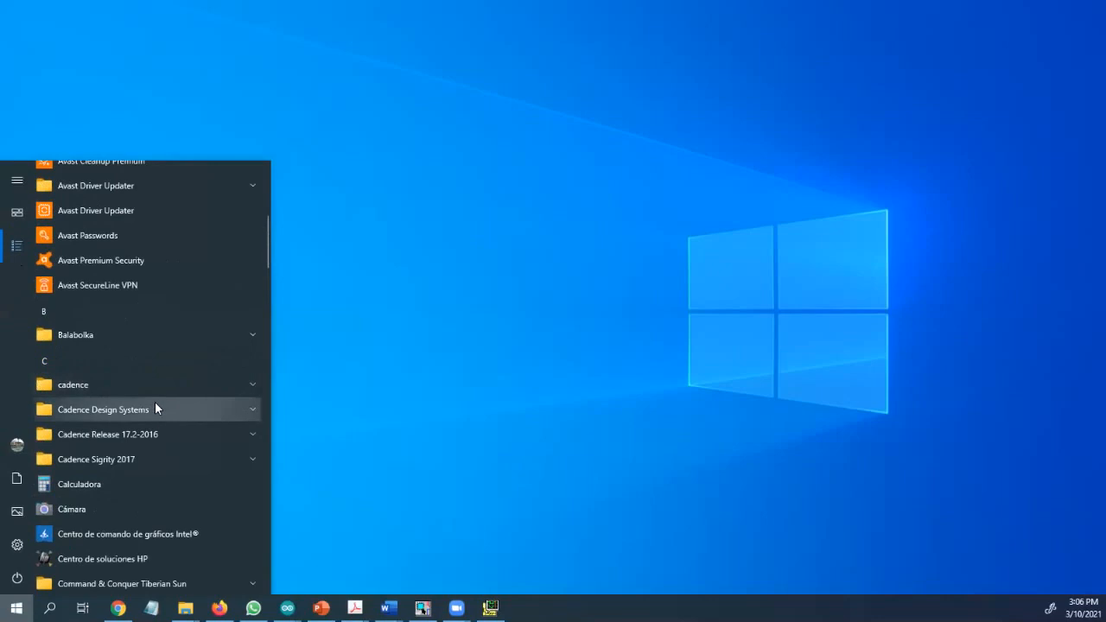
pyautogui.click(154, 386)
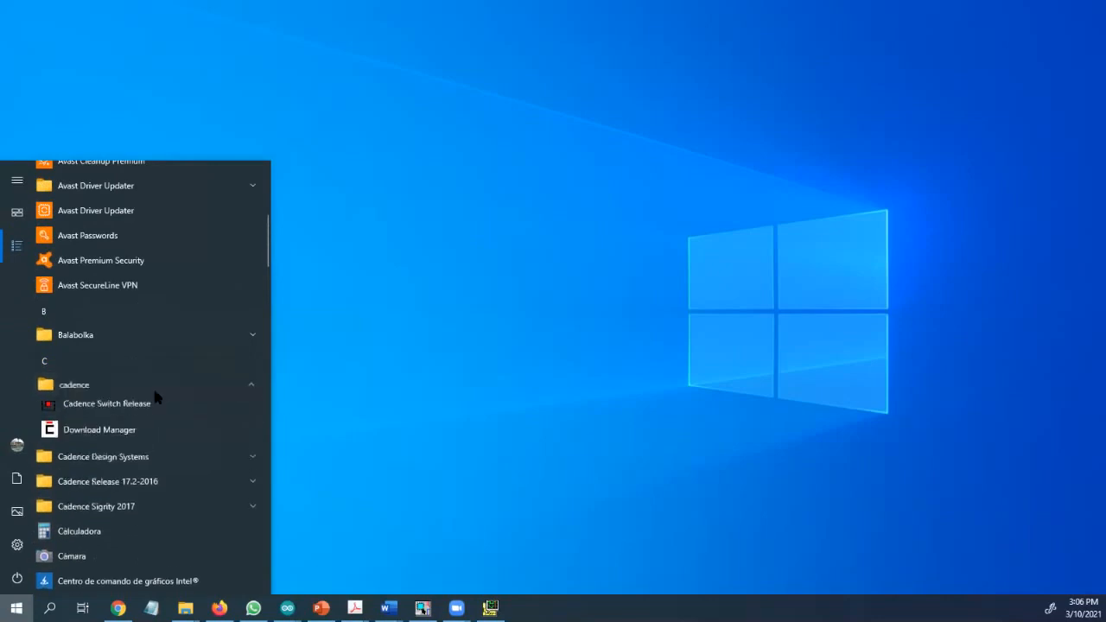
pyautogui.click(138, 460)
pyautogui.scroll(-5, 144, 499)
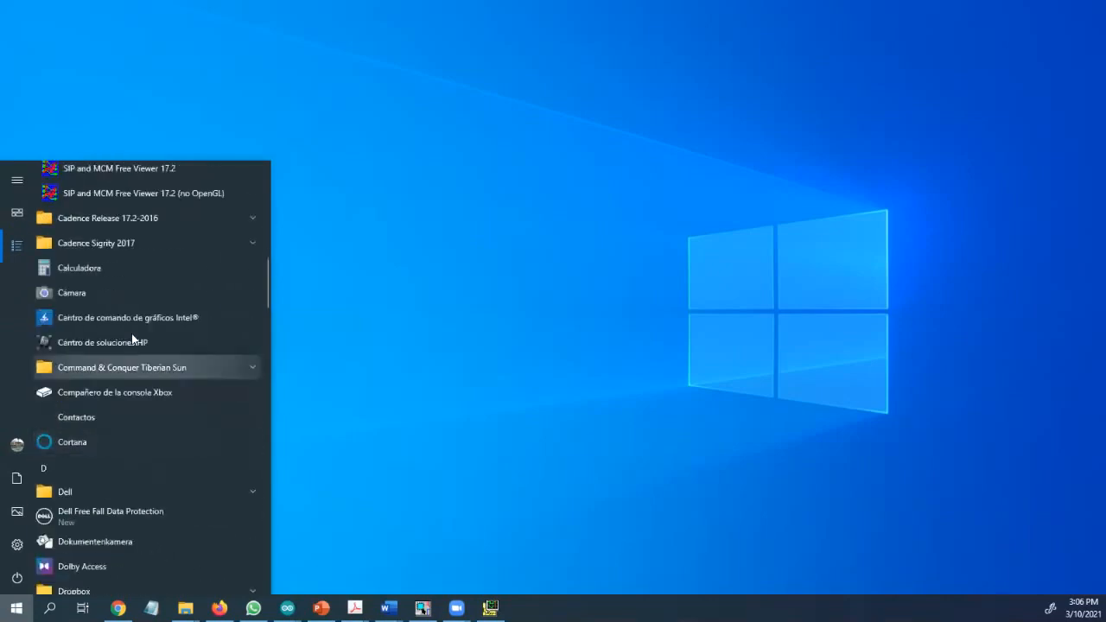
pyautogui.click(148, 220)
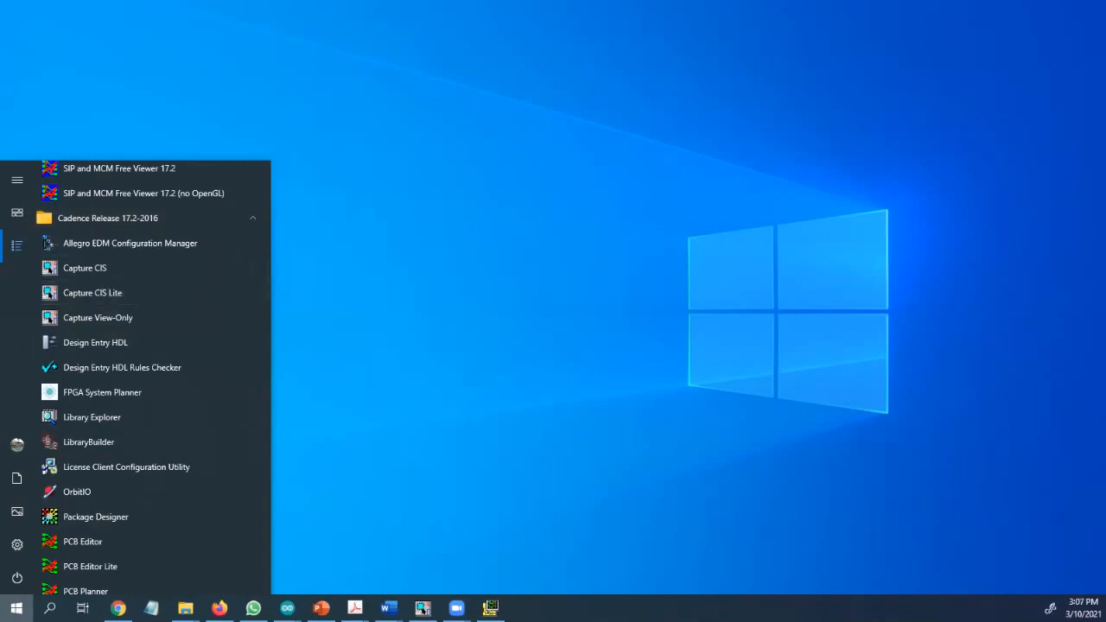
pyautogui.press('Escape')
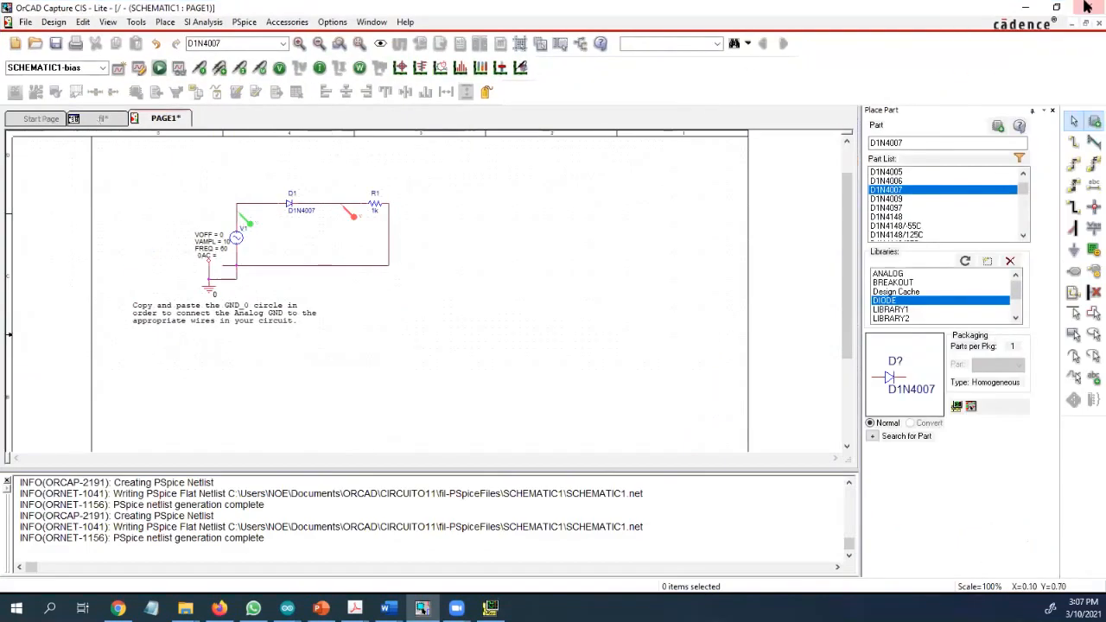
# Step: Close OrCAD Capture with its open diode circuit project, declining to save changes to all remaining files
pyautogui.click(1087, 7)
pyautogui.click(473, 326)
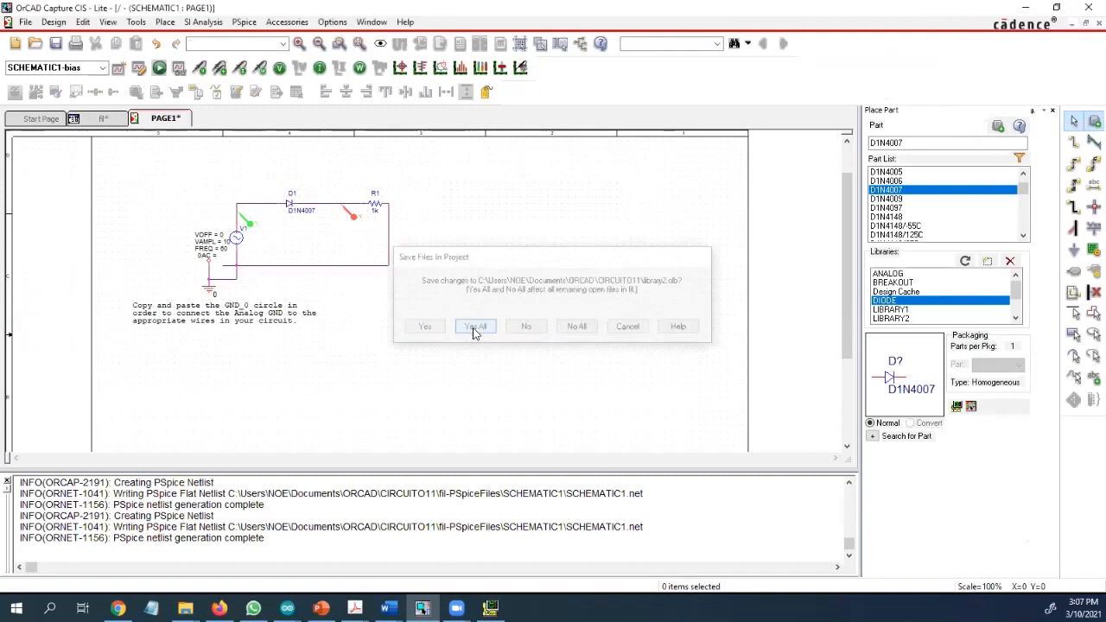
pyautogui.click(714, 424)
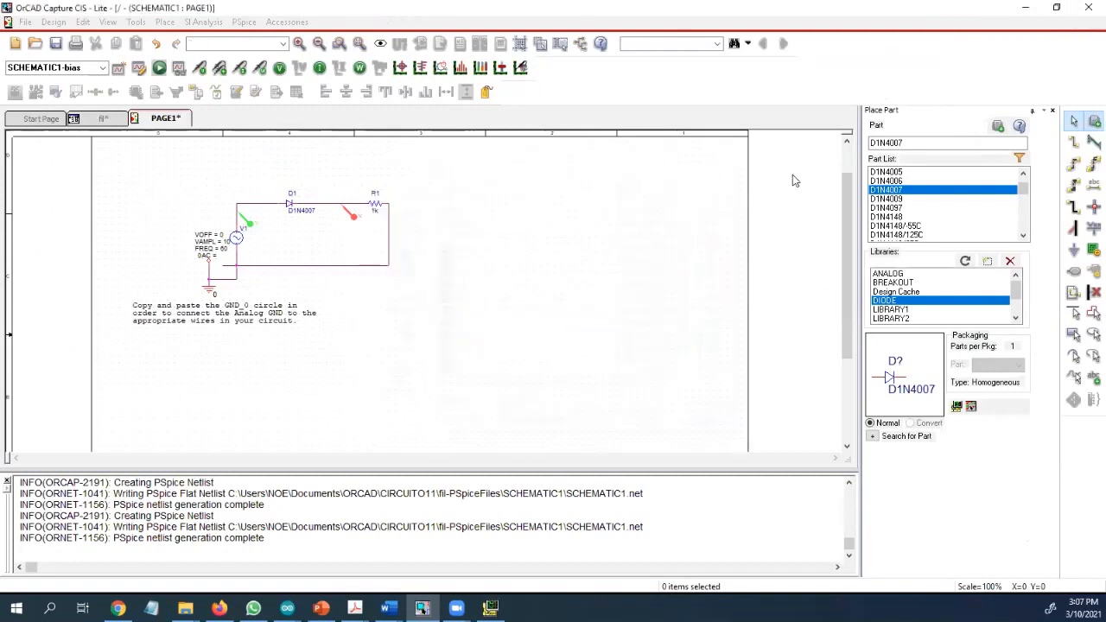
pyautogui.click(586, 334)
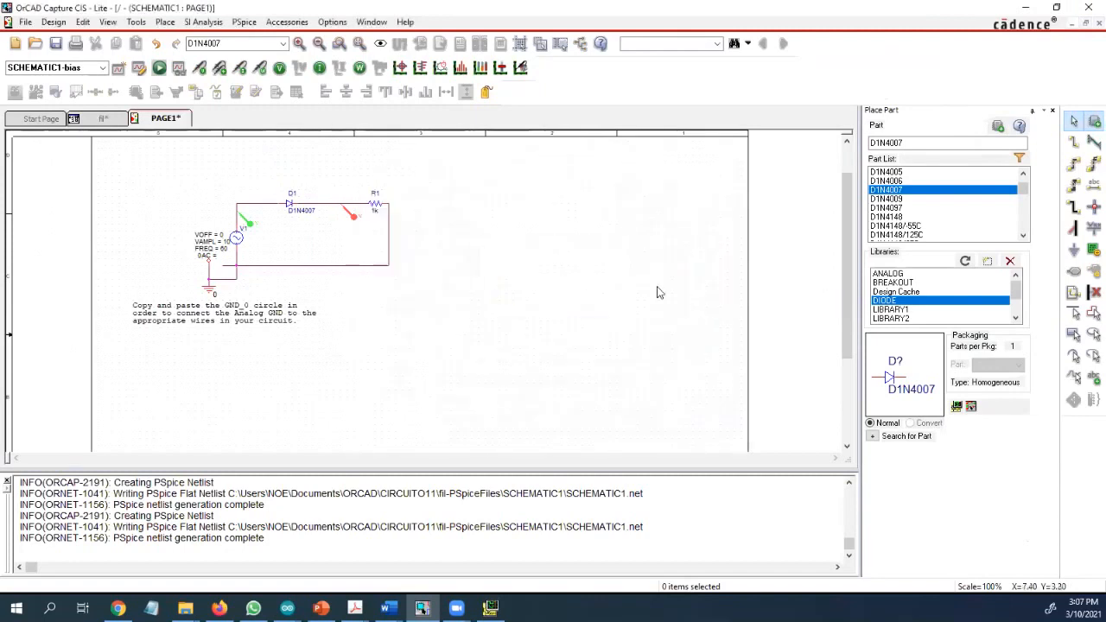
pyautogui.click(1087, 6)
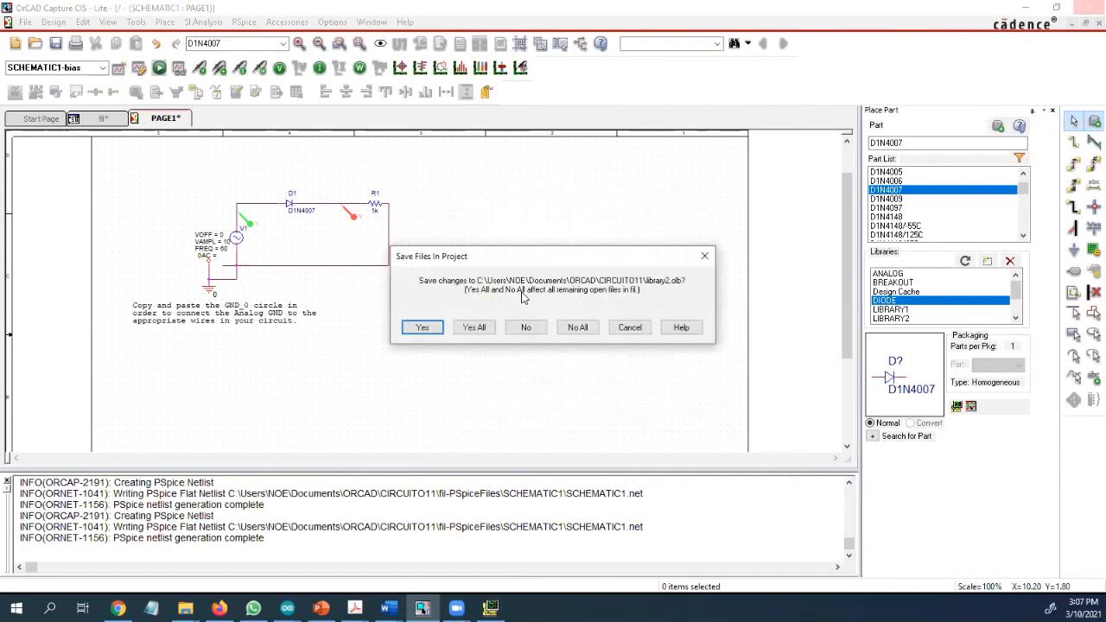
pyautogui.click(573, 326)
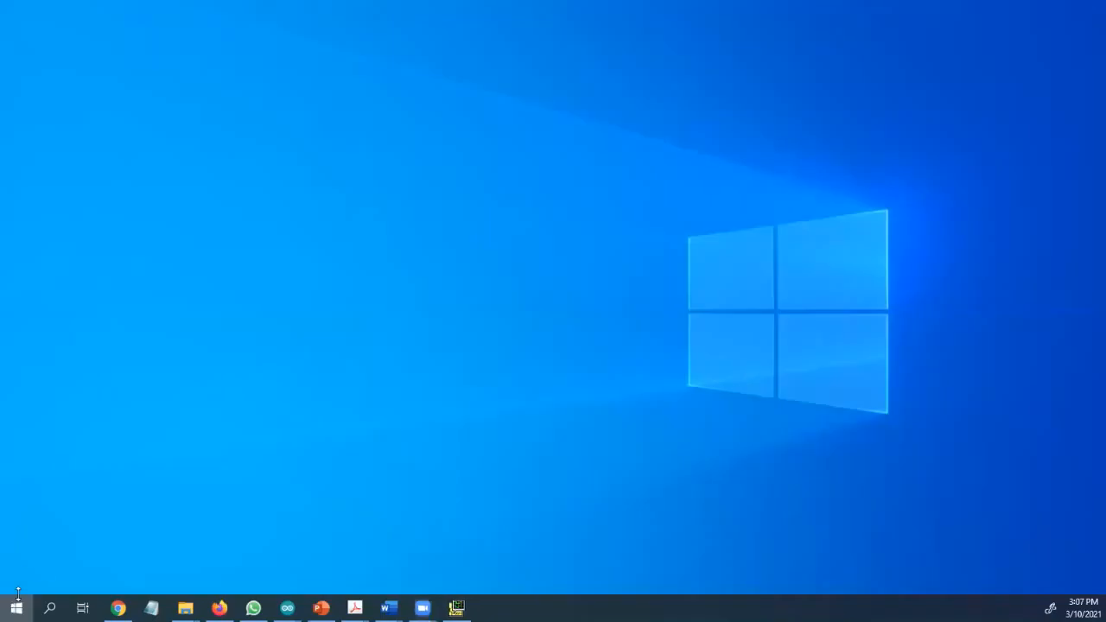
# Step: Look through the installed programs list, including the contents of the Intel FPGA 20.1.0.711 Lite Edition folder
pyautogui.click(17, 607)
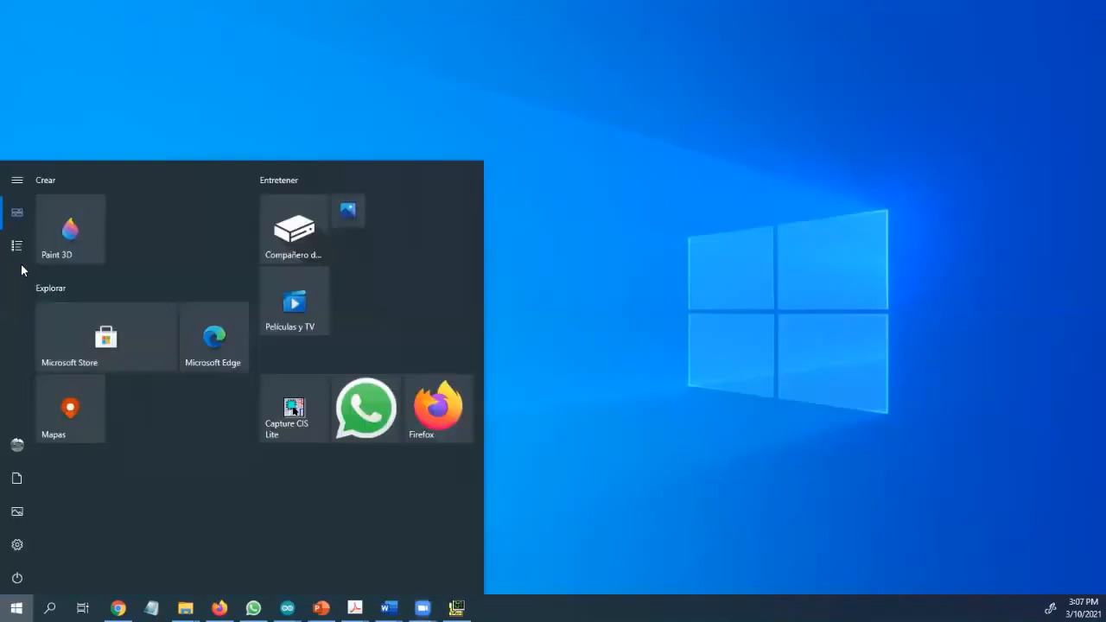
pyautogui.click(16, 246)
pyautogui.scroll(-10, 130, 385)
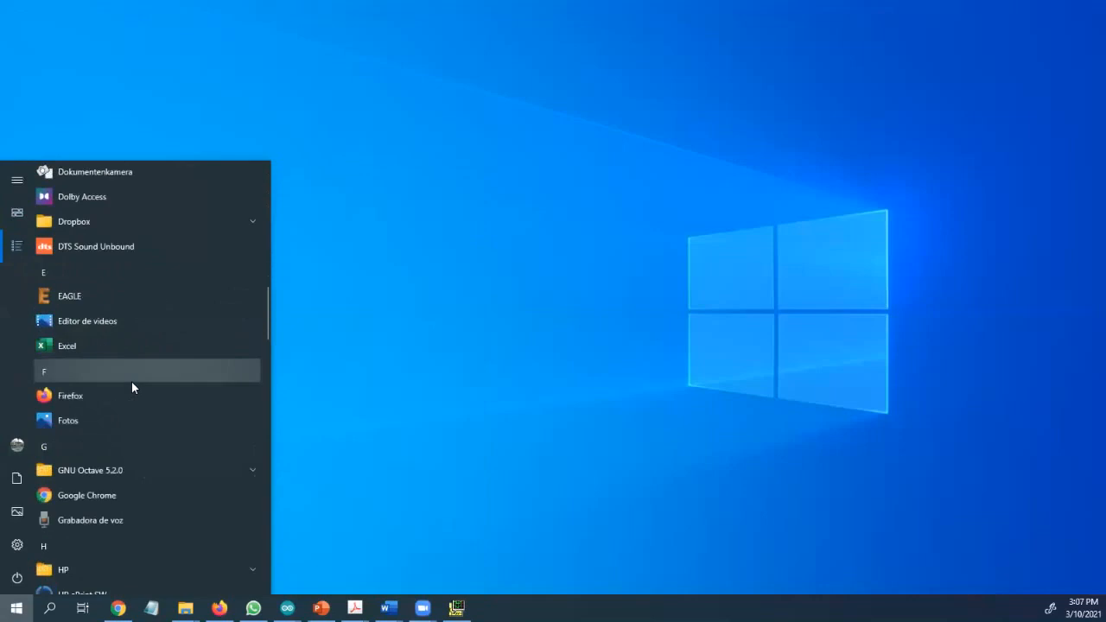
pyautogui.scroll(-4, 132, 386)
pyautogui.scroll(-3, 135, 390)
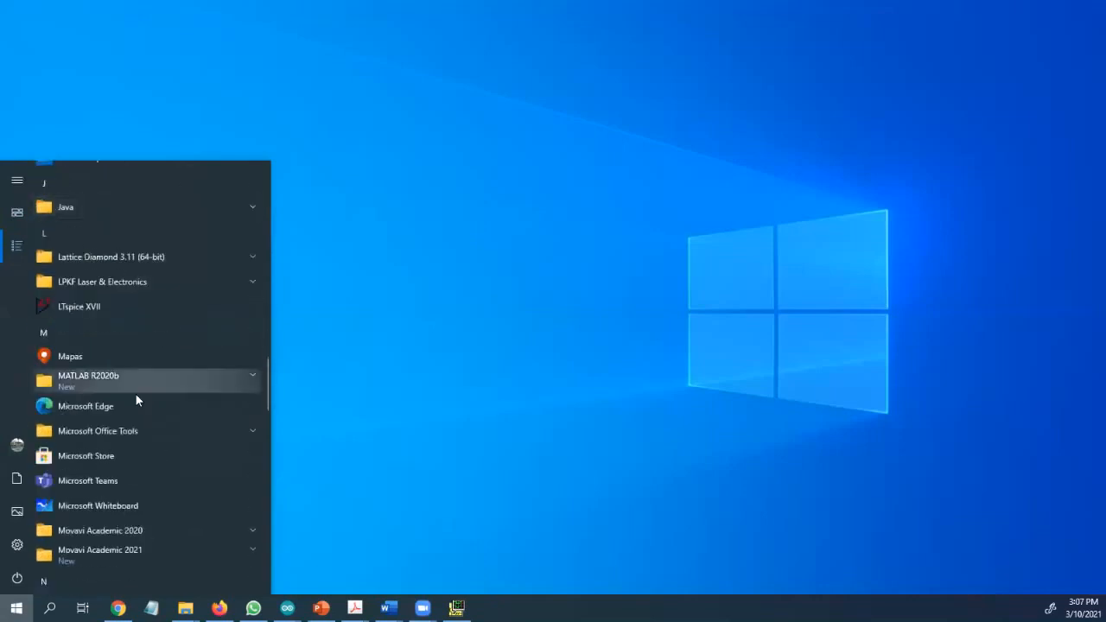
pyautogui.scroll(-2, 136, 394)
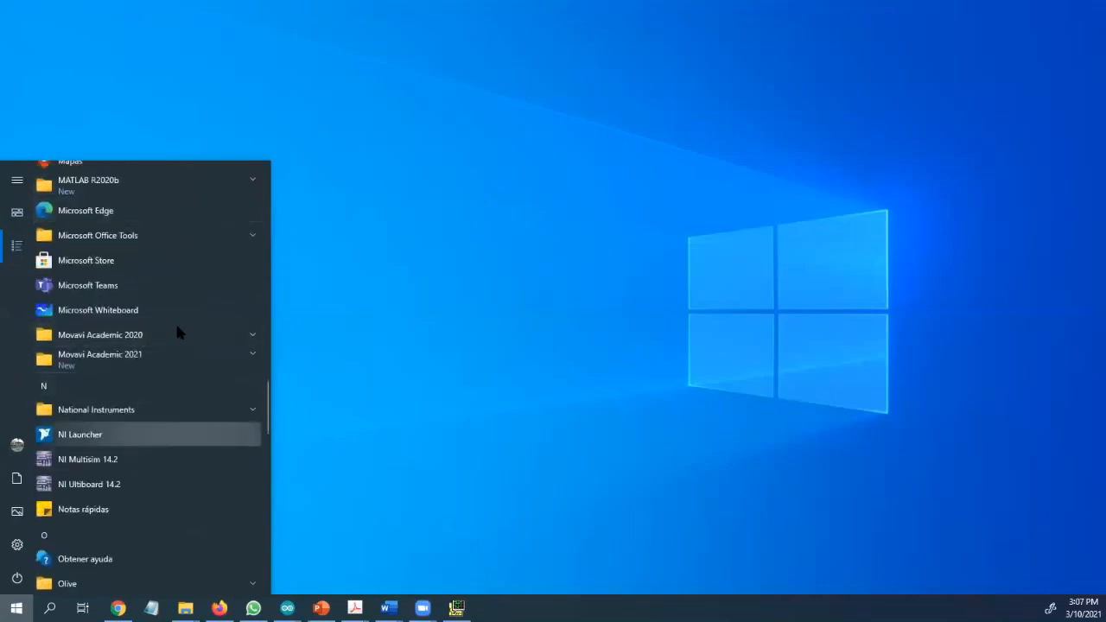
pyautogui.scroll(5, 173, 321)
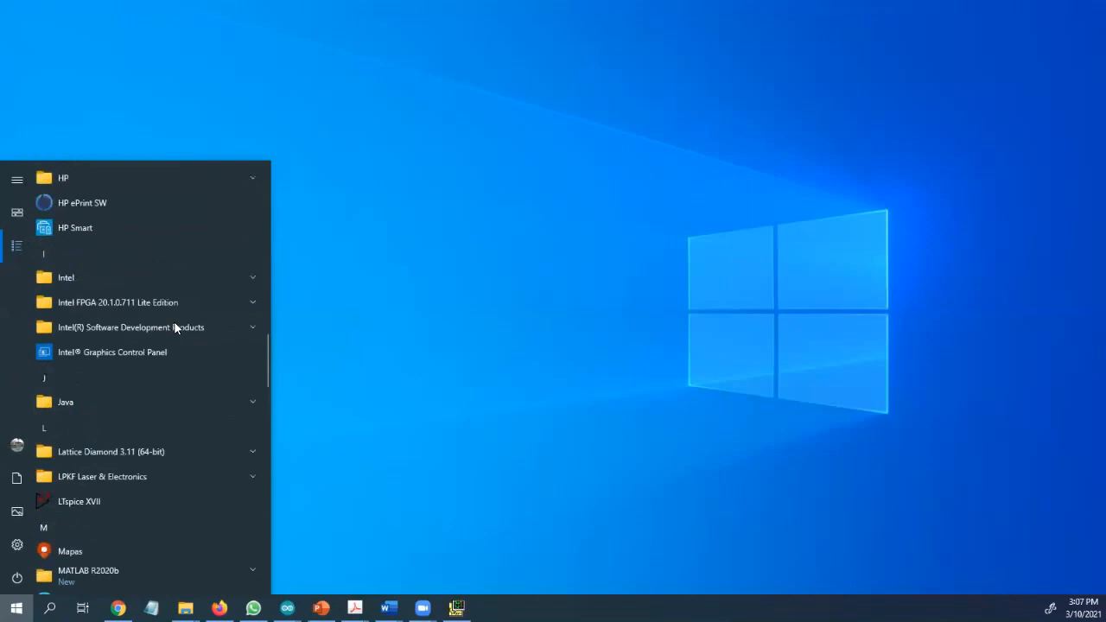
pyautogui.scroll(3, 174, 322)
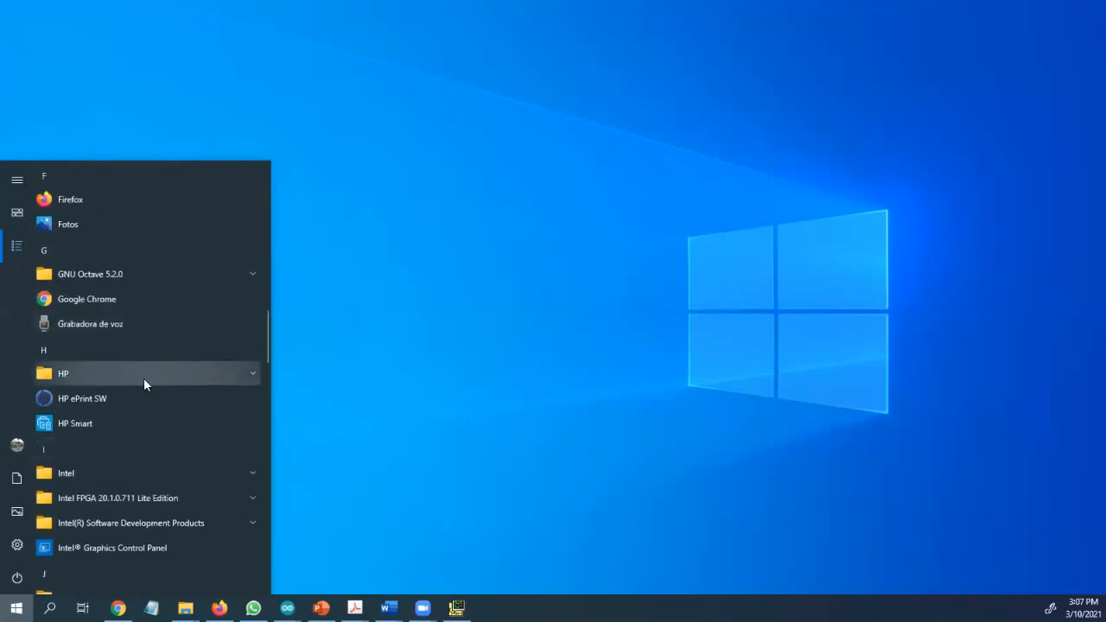
pyautogui.scroll(-2, 143, 378)
pyautogui.click(156, 309)
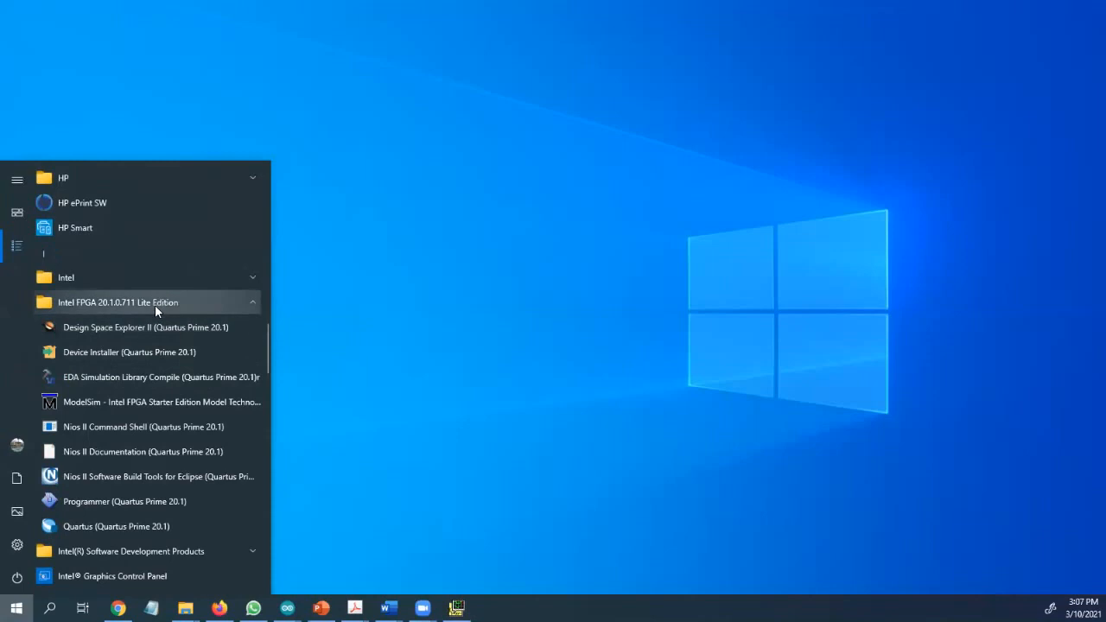
pyautogui.click(154, 305)
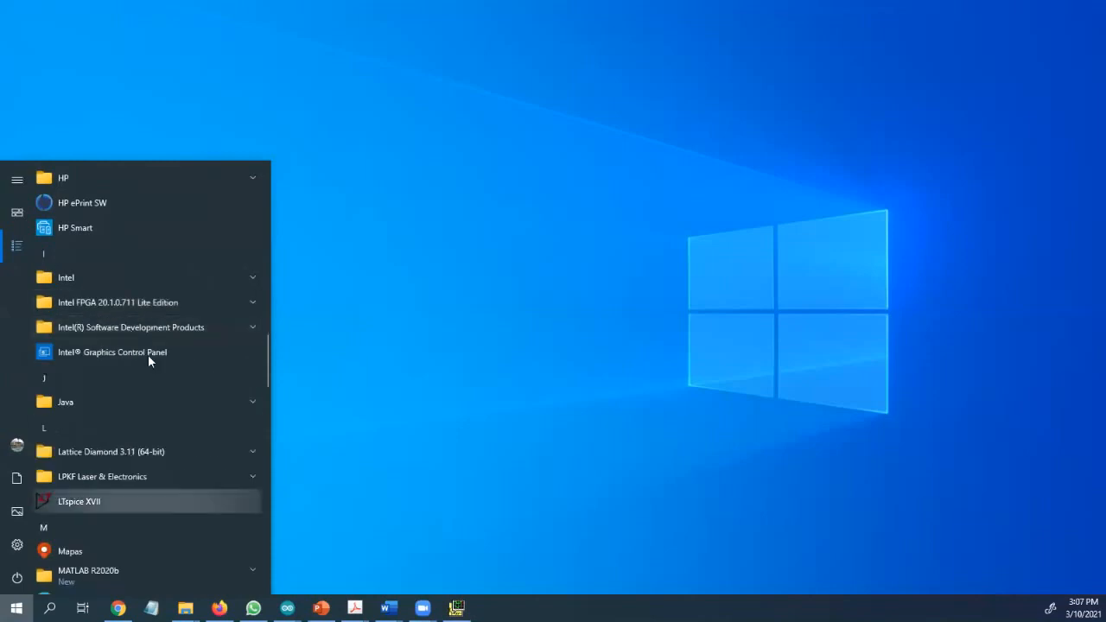
pyautogui.scroll(-4, 150, 324)
pyautogui.scroll(2, 149, 334)
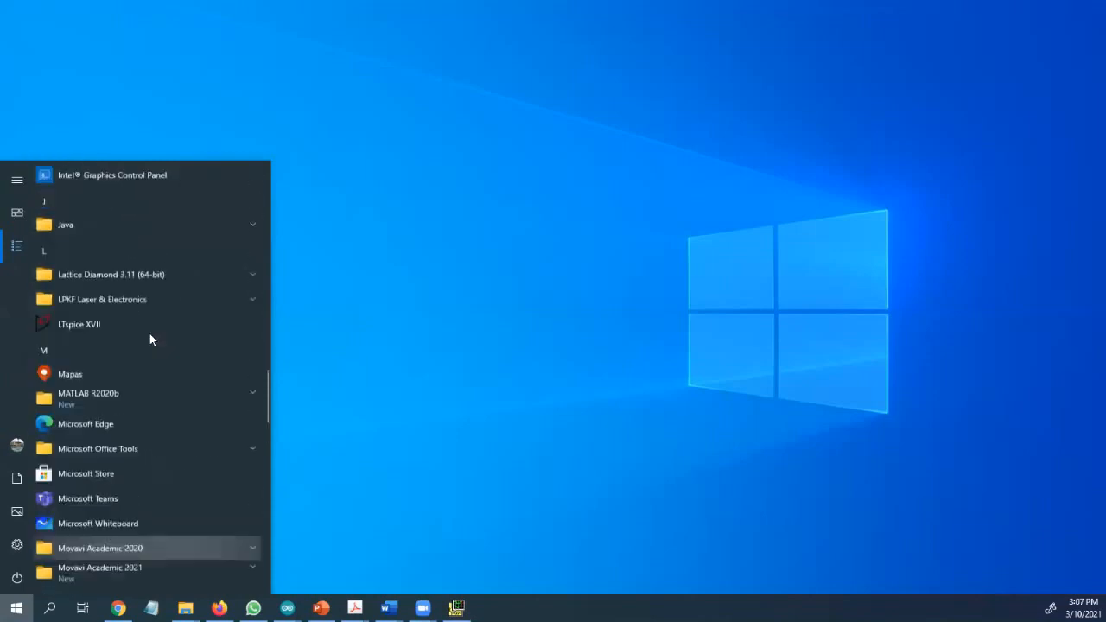
# Step: Launch Capture CIS Lite from the Cadence Release 17.2-2016 program folder and dismiss the script error dialogs
pyautogui.scroll(10, 150, 336)
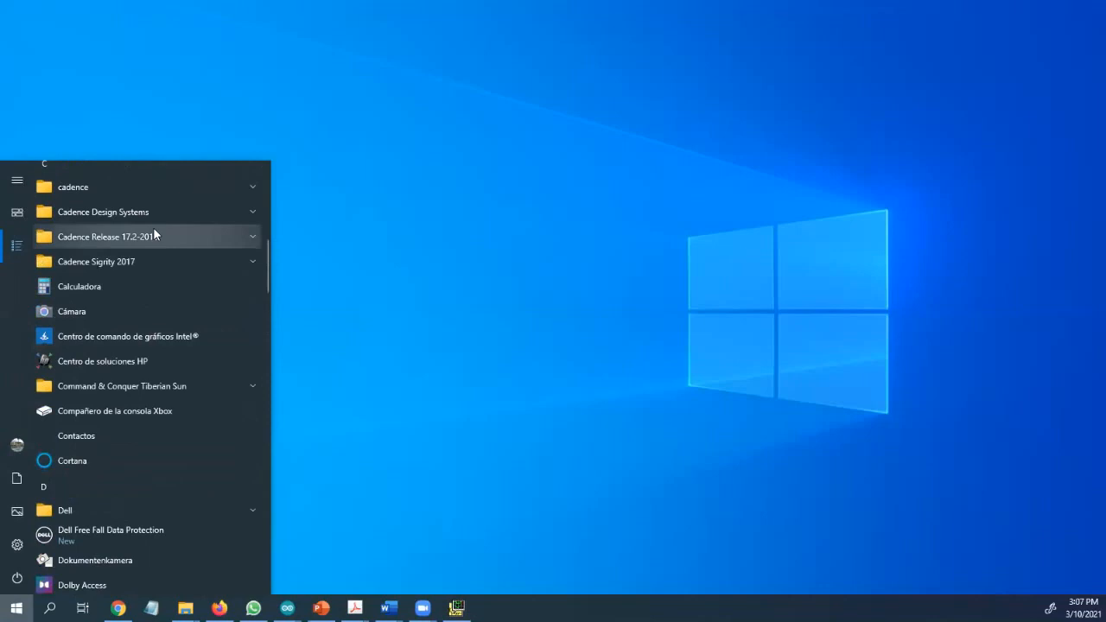
pyautogui.click(154, 235)
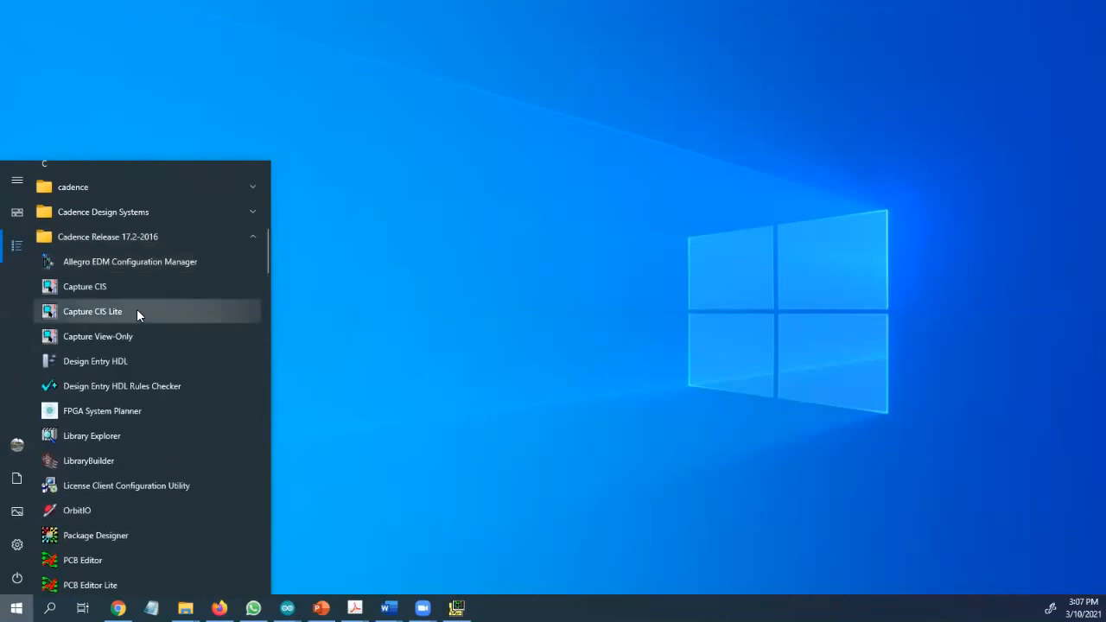
pyautogui.click(136, 311)
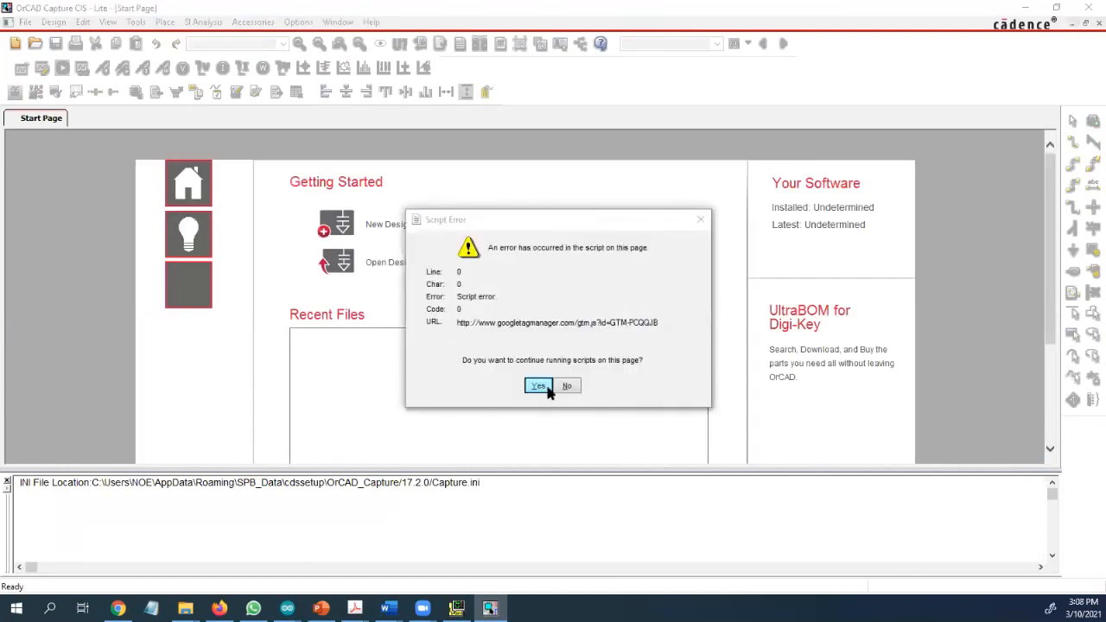
pyautogui.click(539, 386)
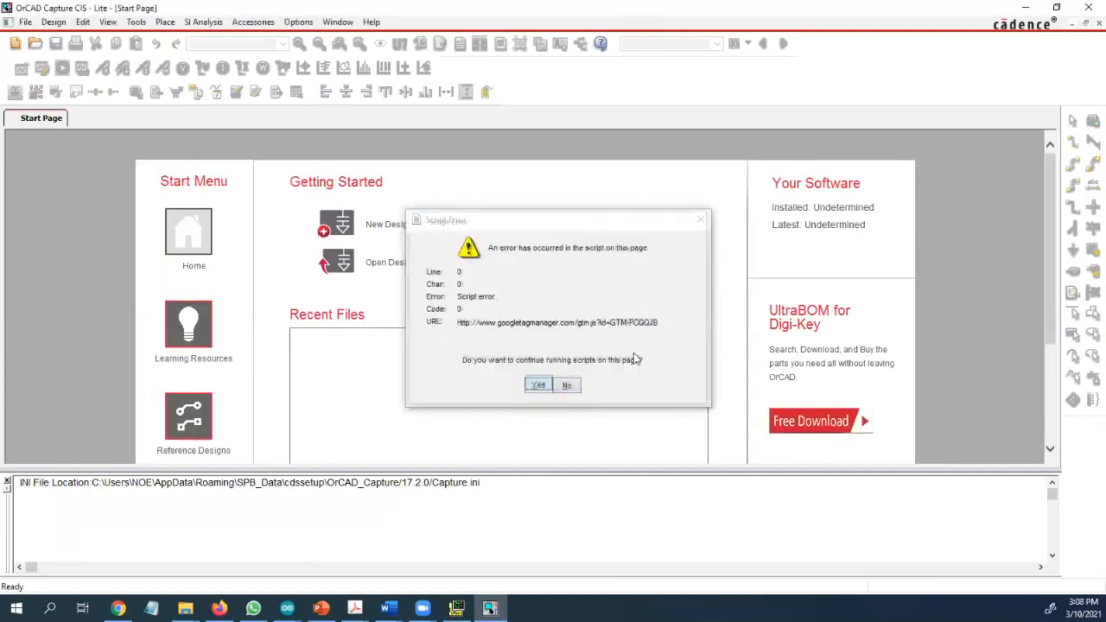
pyautogui.click(563, 386)
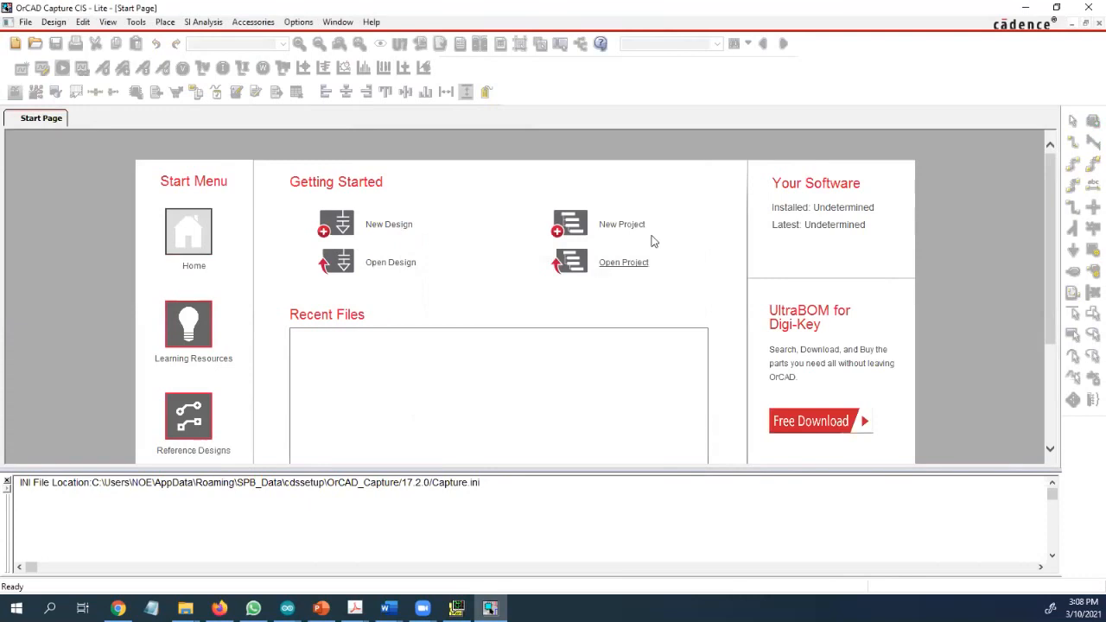
# Step: Create a new PSpice Analog or Mixed A/D project named ejemplocircuito24, based on the existing project AnalogGNDSymbol.opj
pyautogui.click(26, 22)
pyautogui.moveTo(41, 38)
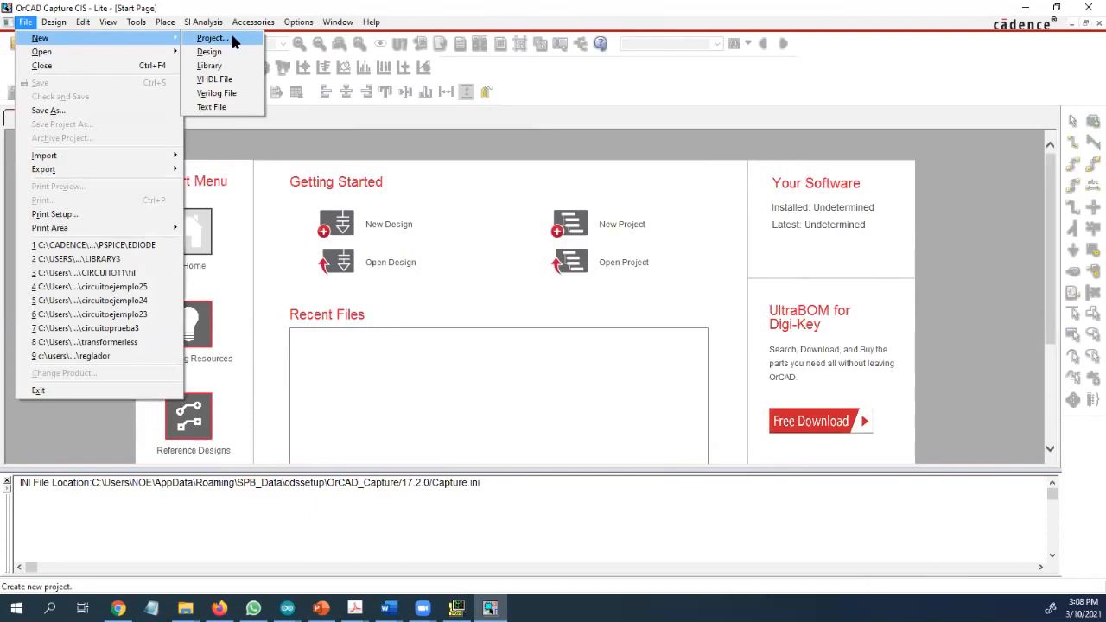
pyautogui.click(232, 40)
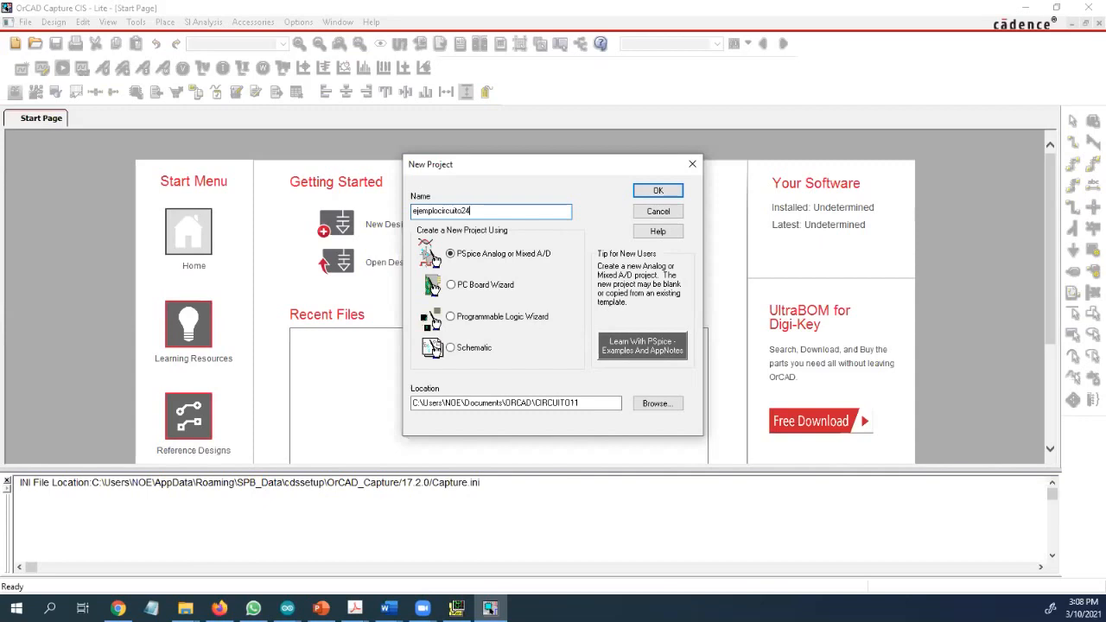
pyautogui.click(656, 190)
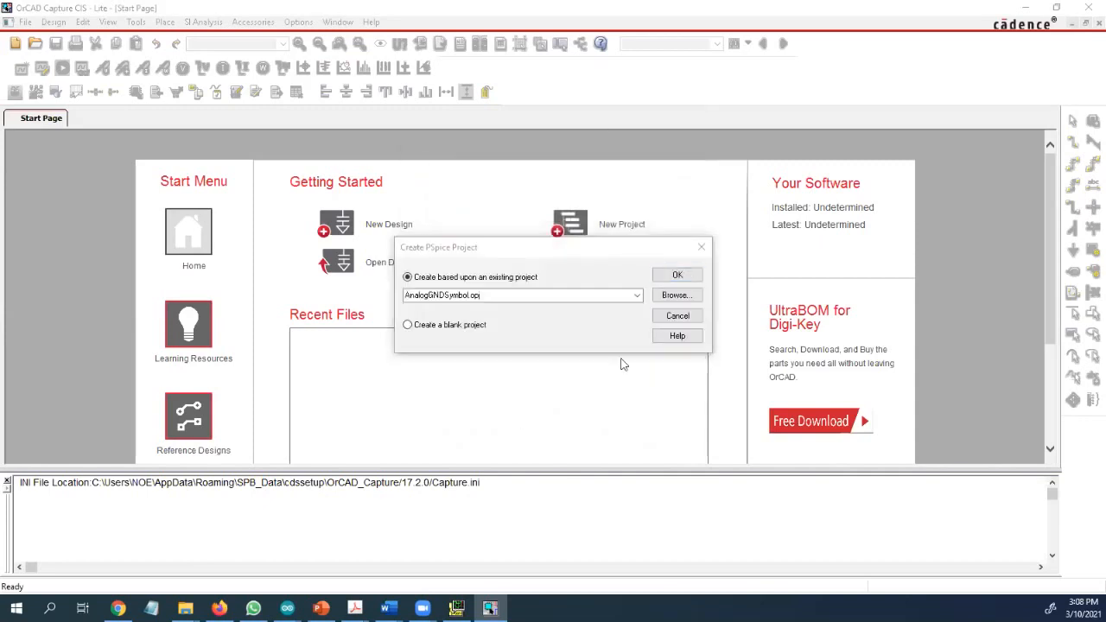
pyautogui.click(677, 275)
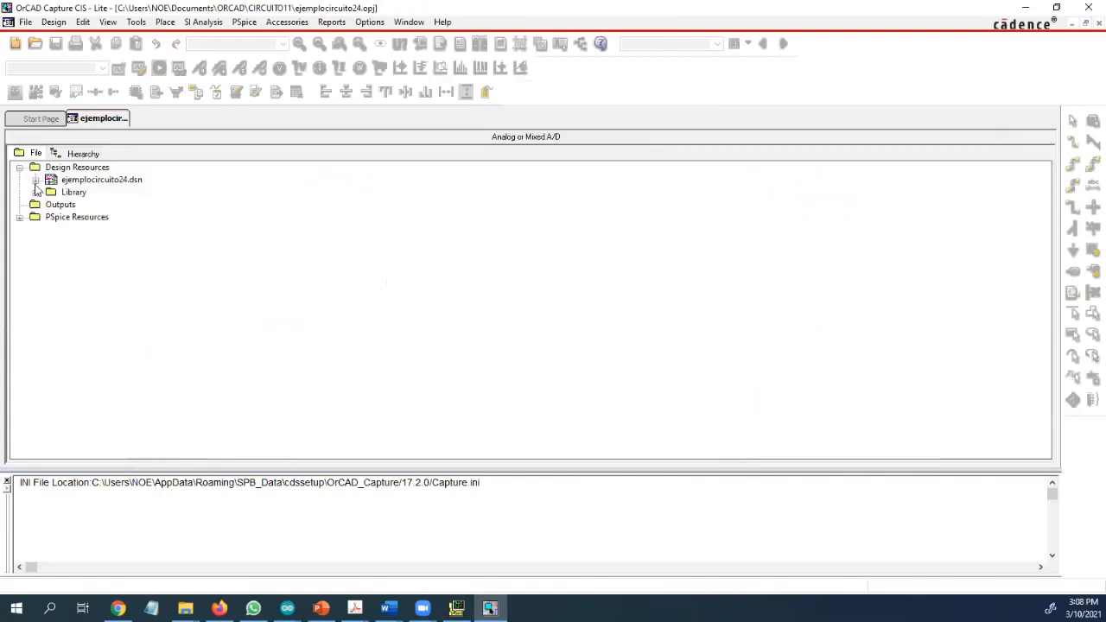
# Step: Expand ejemplocircuito24.dsn and its SCHEMATIC1 folder in the project tree and open PAGE1
pyautogui.click(34, 180)
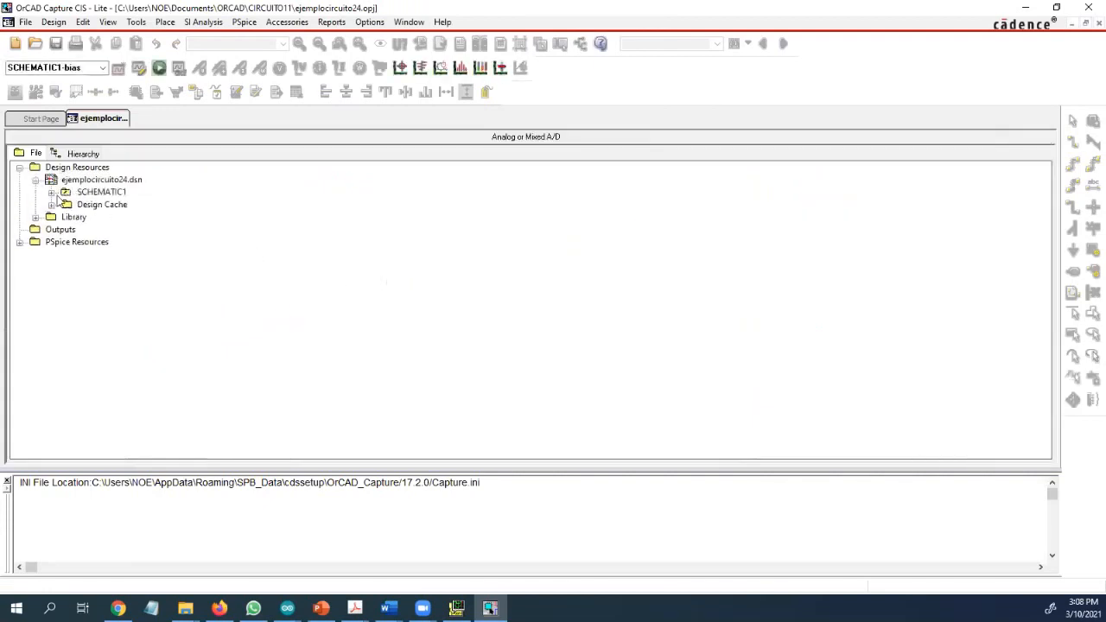
pyautogui.click(51, 192)
pyautogui.click(104, 204)
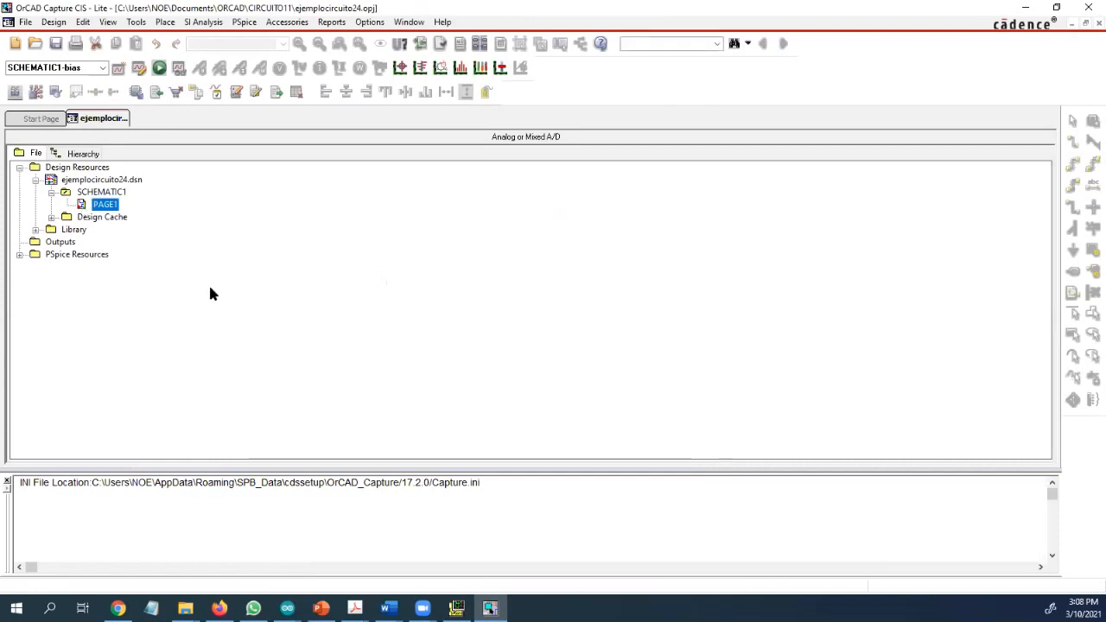
pyautogui.doubleClick(85, 208)
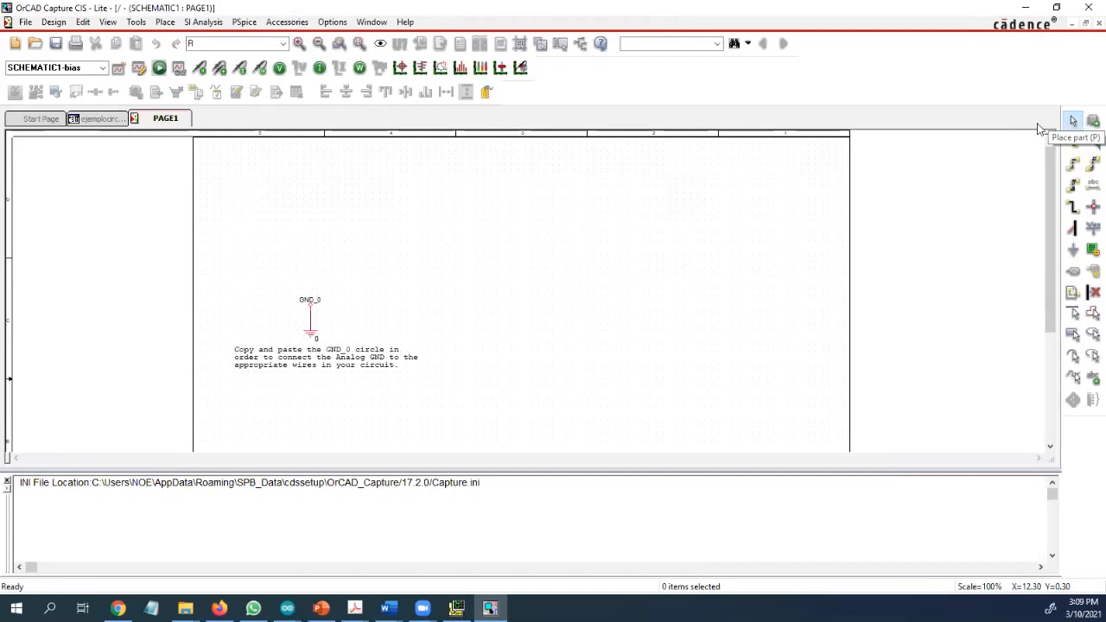
# Step: Start placing a part and select only the DIODE library as the part source
pyautogui.click(1090, 120)
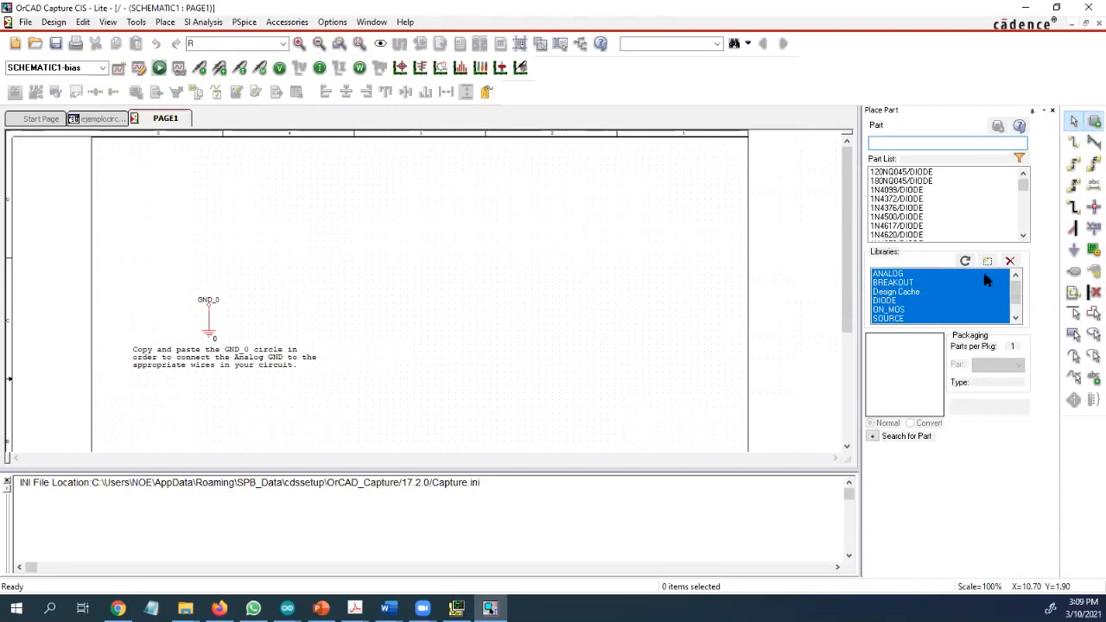
pyautogui.click(894, 300)
pyautogui.scroll(-1, 921, 317)
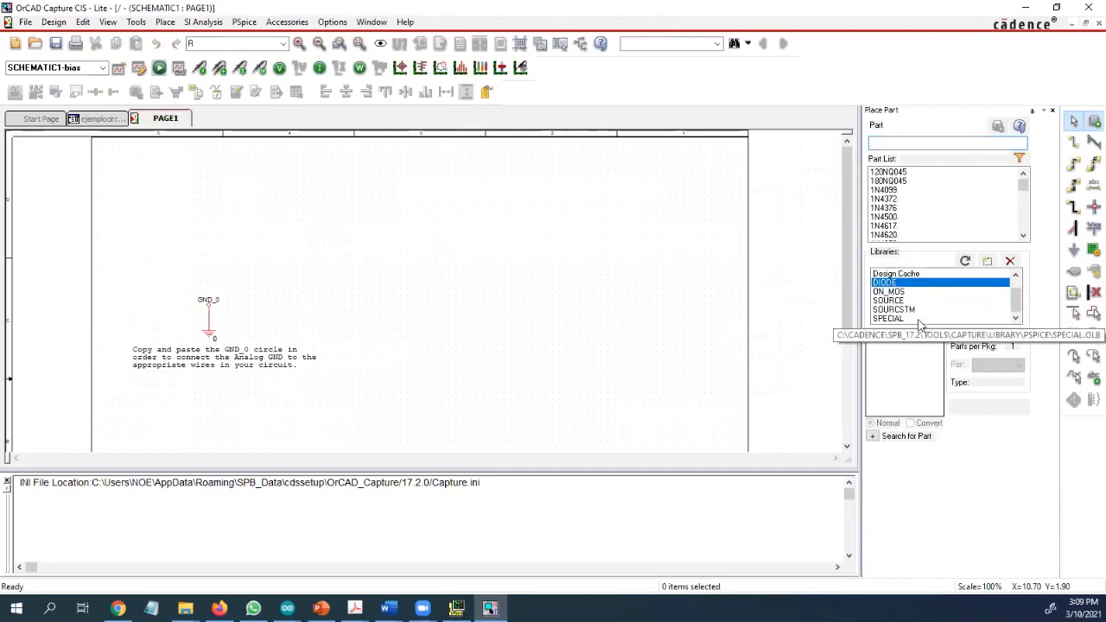
# Step: Place one VSIN sinusoidal voltage source from the SOURCE library just above and beside the GND_0 ground symbol
pyautogui.click(900, 300)
pyautogui.scroll(-10, 925, 225)
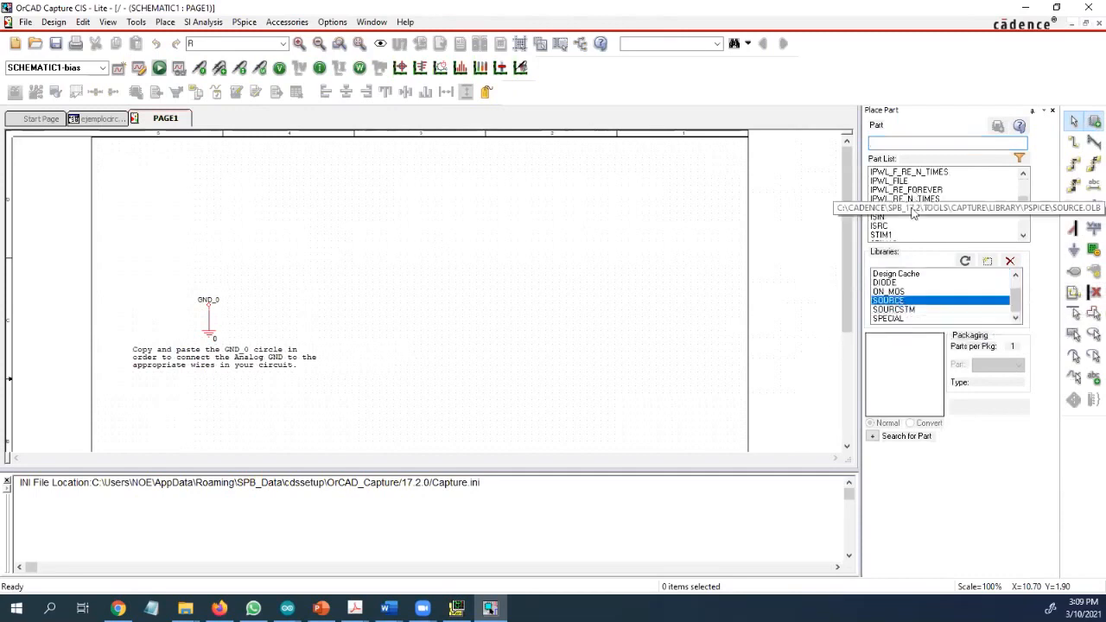
pyautogui.scroll(1, 928, 234)
pyautogui.scroll(-1, 907, 238)
pyautogui.scroll(-2, 904, 241)
pyautogui.click(890, 227)
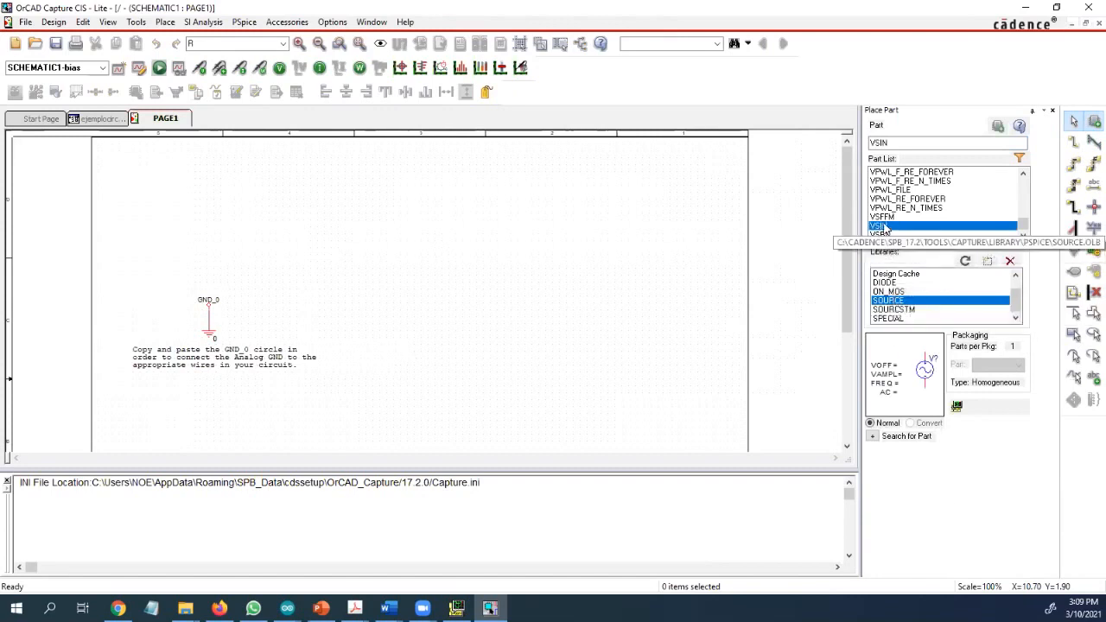
pyautogui.doubleClick(883, 228)
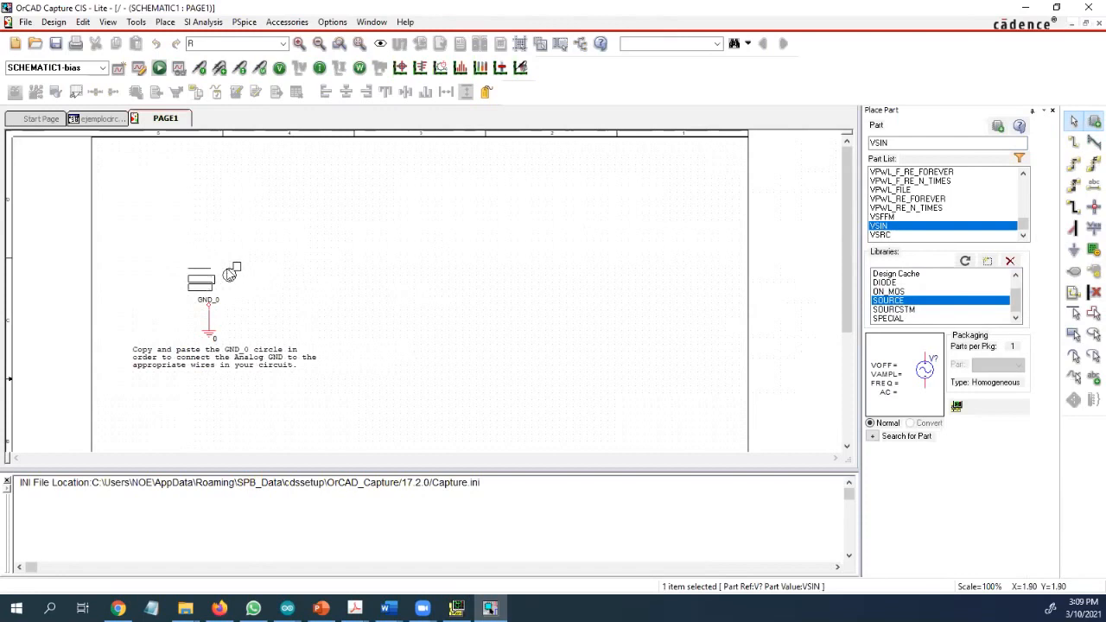
pyautogui.click(230, 274)
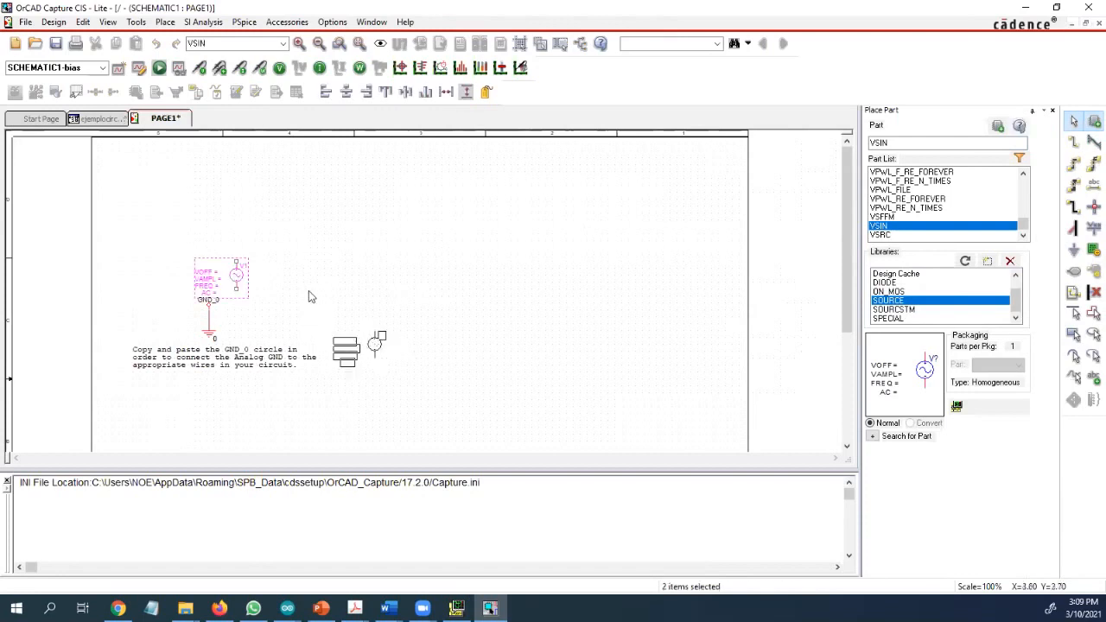
pyautogui.press('Escape')
pyautogui.click(370, 278)
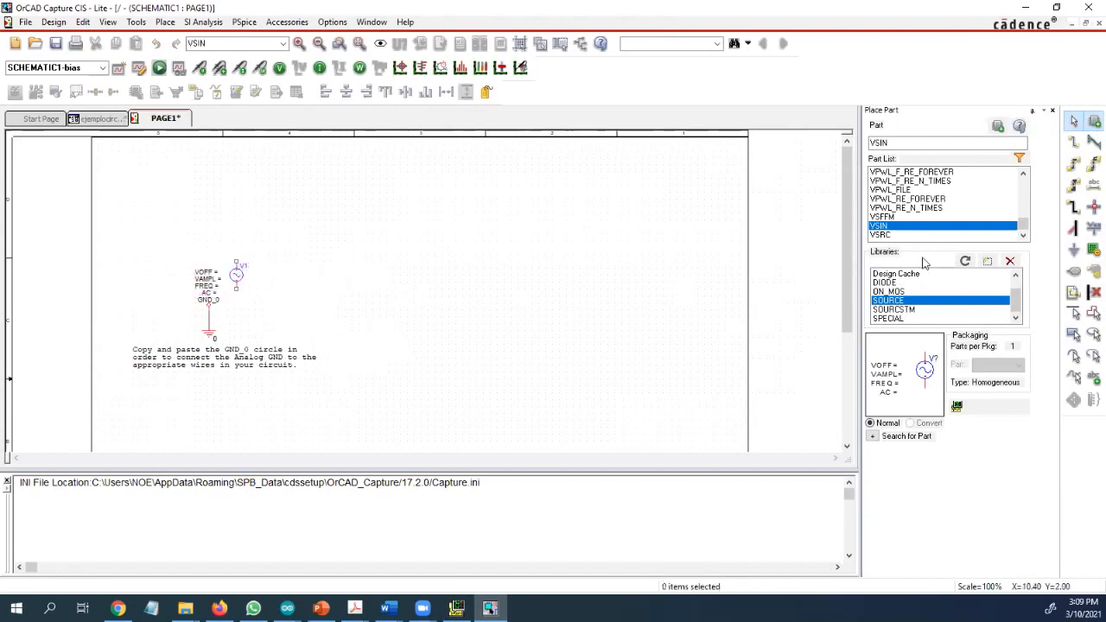
# Step: Place a resistor R from the ANALOG library, rotated to vertical, beside the VSIN source and level with it
pyautogui.click(1073, 142)
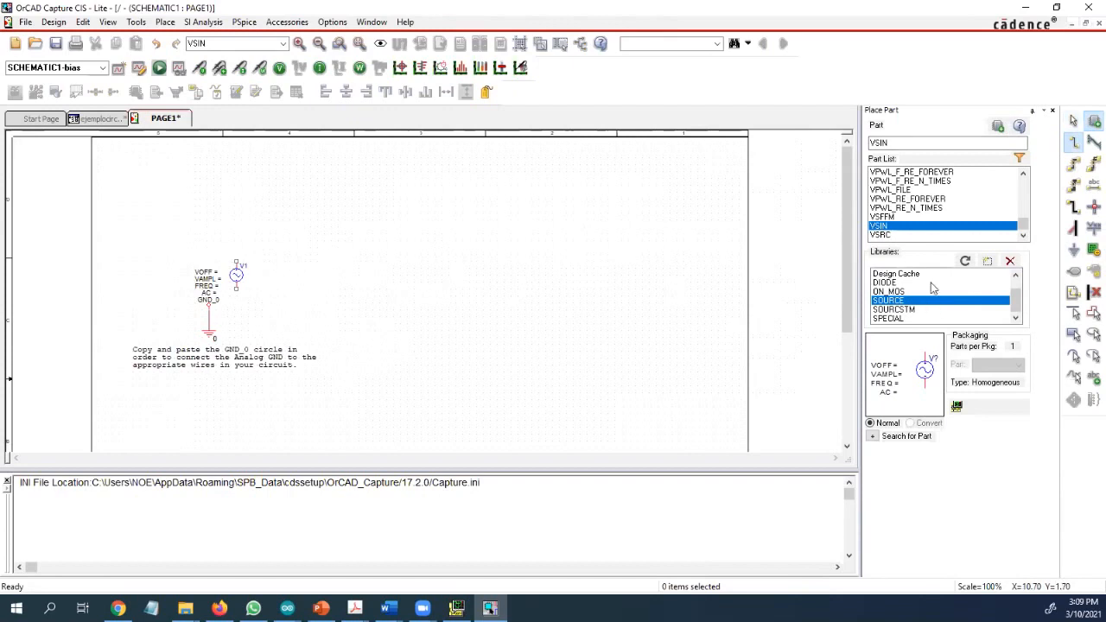
pyautogui.moveTo(1014, 301); pyautogui.dragTo(1014, 290)
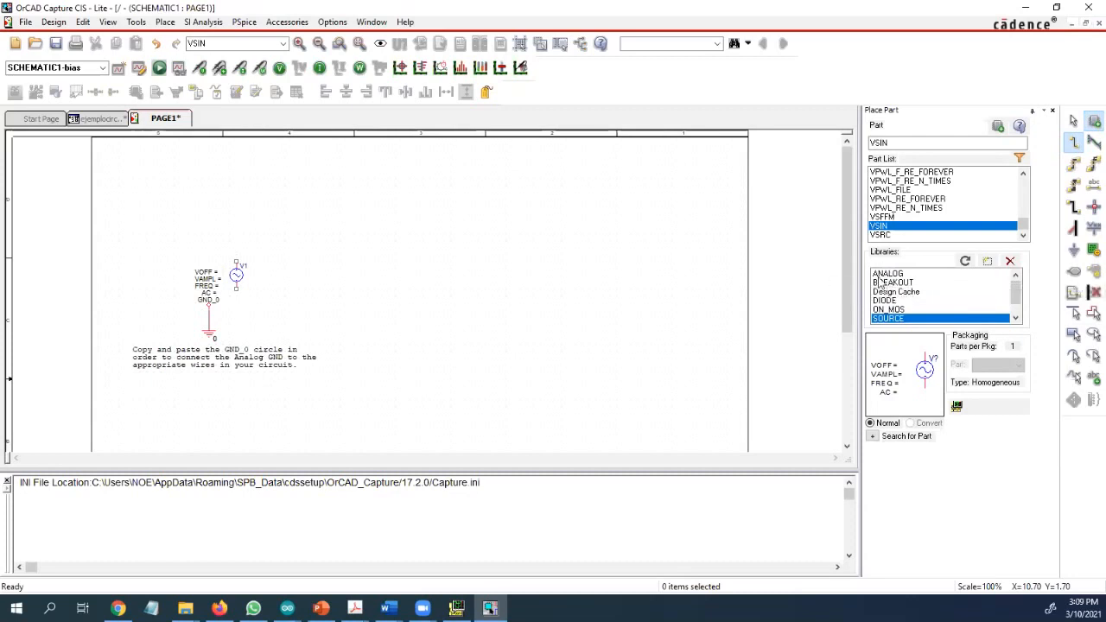
pyautogui.click(887, 274)
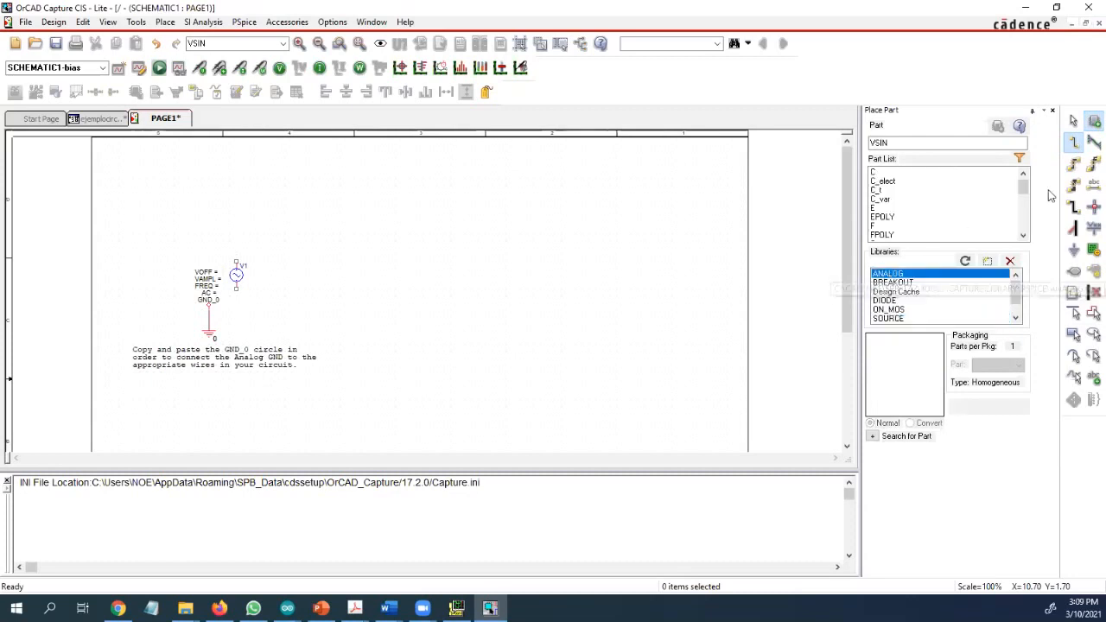
pyautogui.click(987, 261)
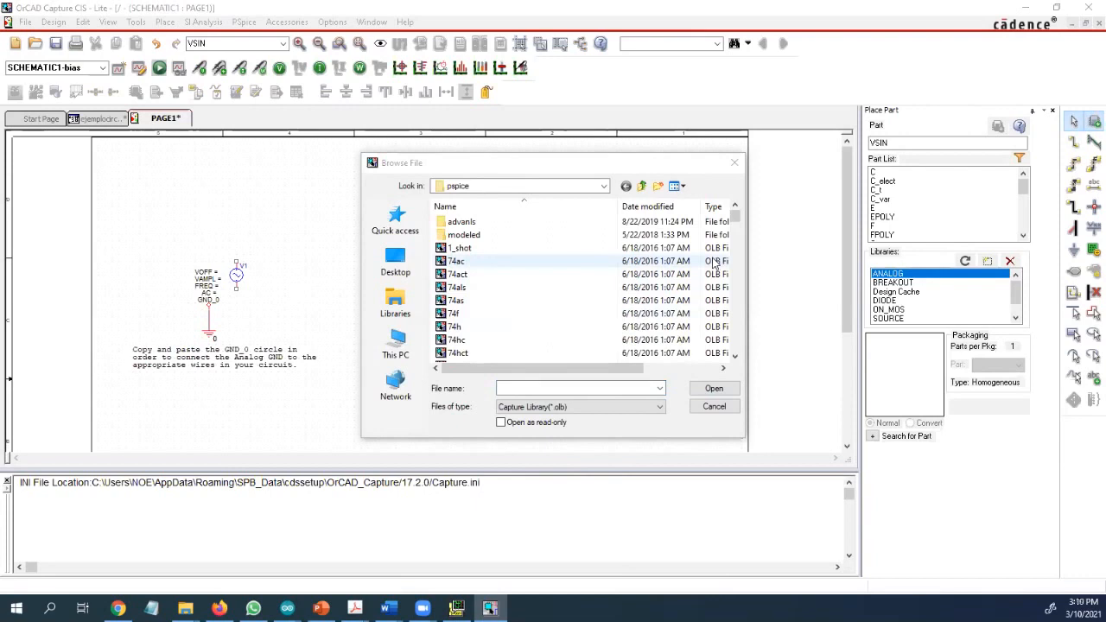
pyautogui.click(735, 164)
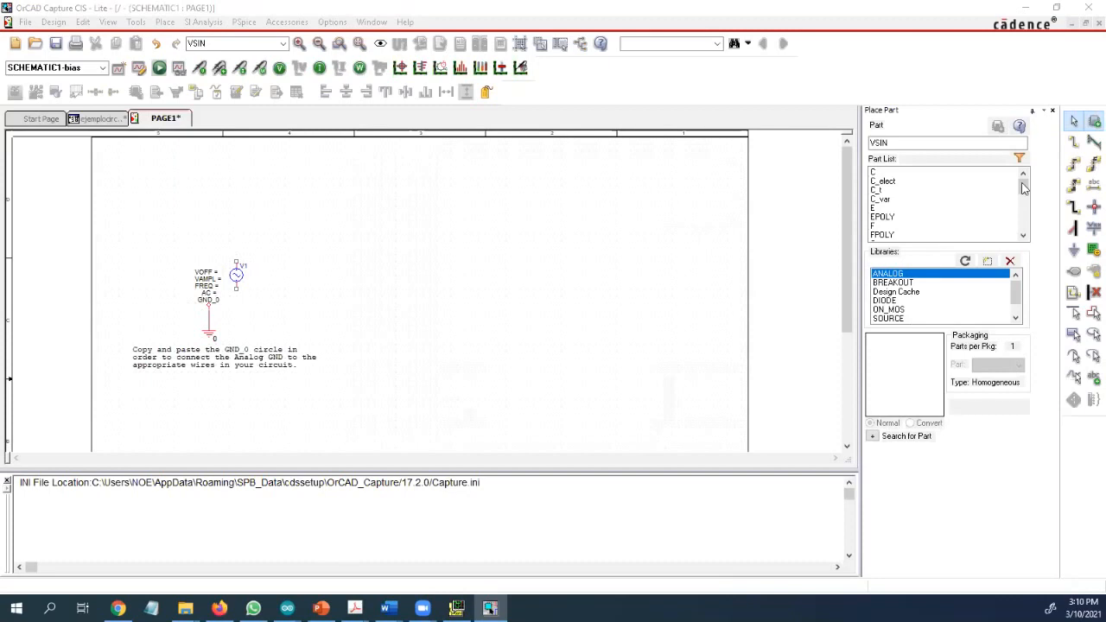
pyautogui.moveTo(1023, 187); pyautogui.dragTo(1022, 210)
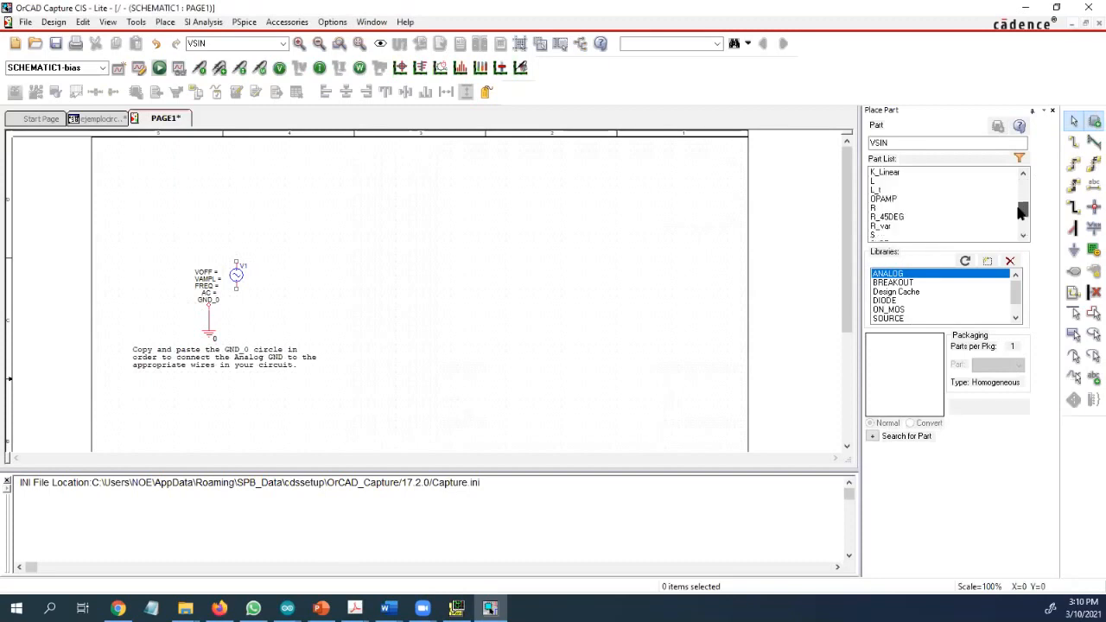
pyautogui.click(876, 209)
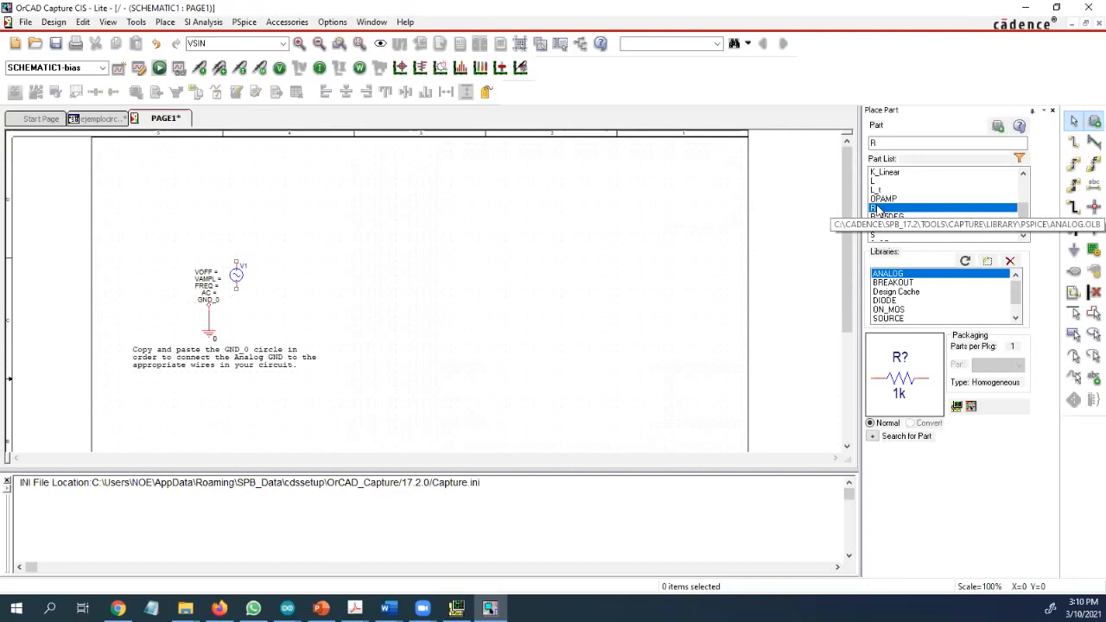
pyautogui.doubleClick(876, 209)
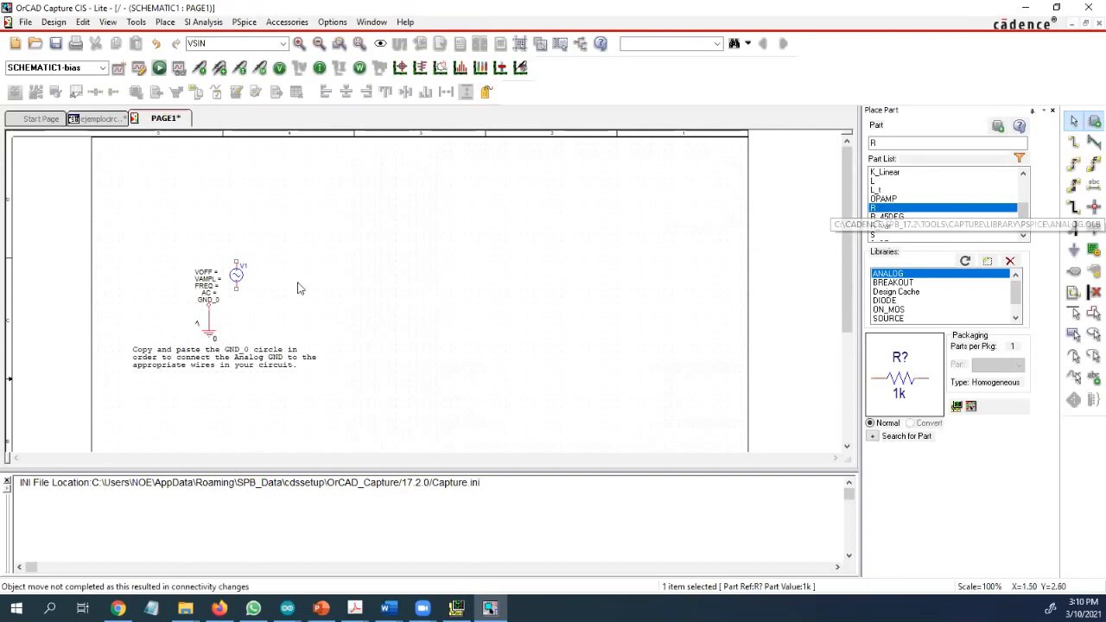
pyautogui.press('r')
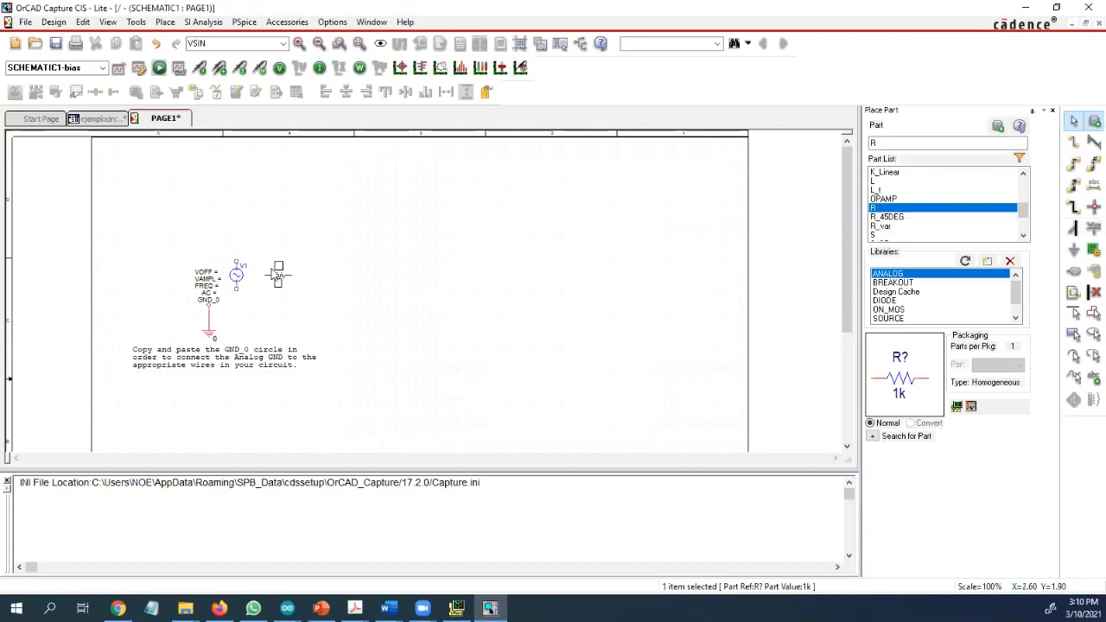
pyautogui.click(271, 275)
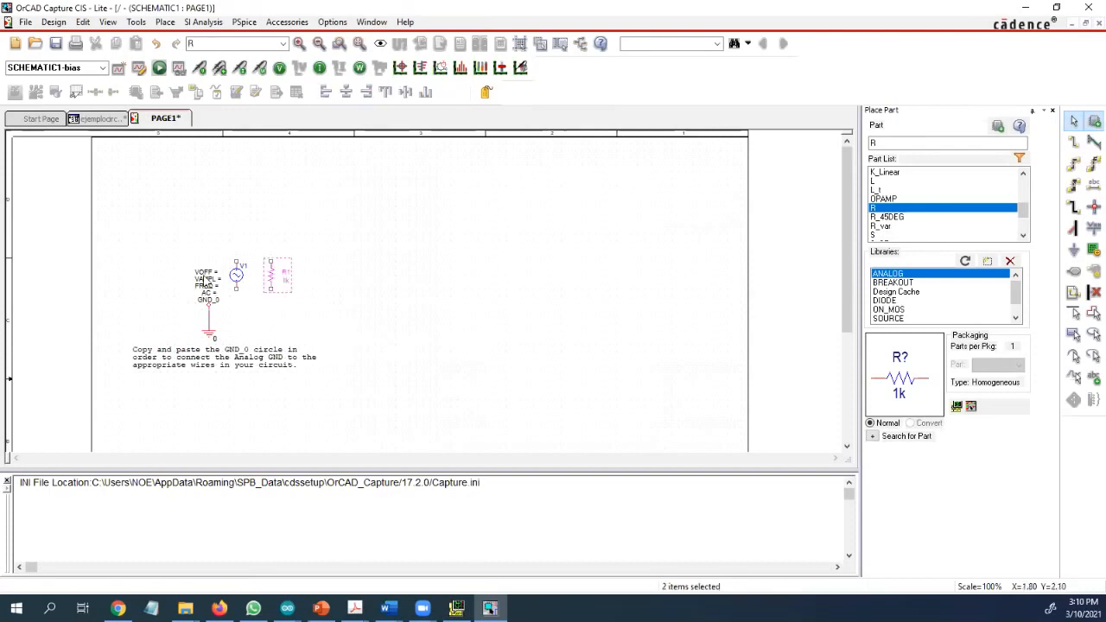
pyautogui.click(245, 320)
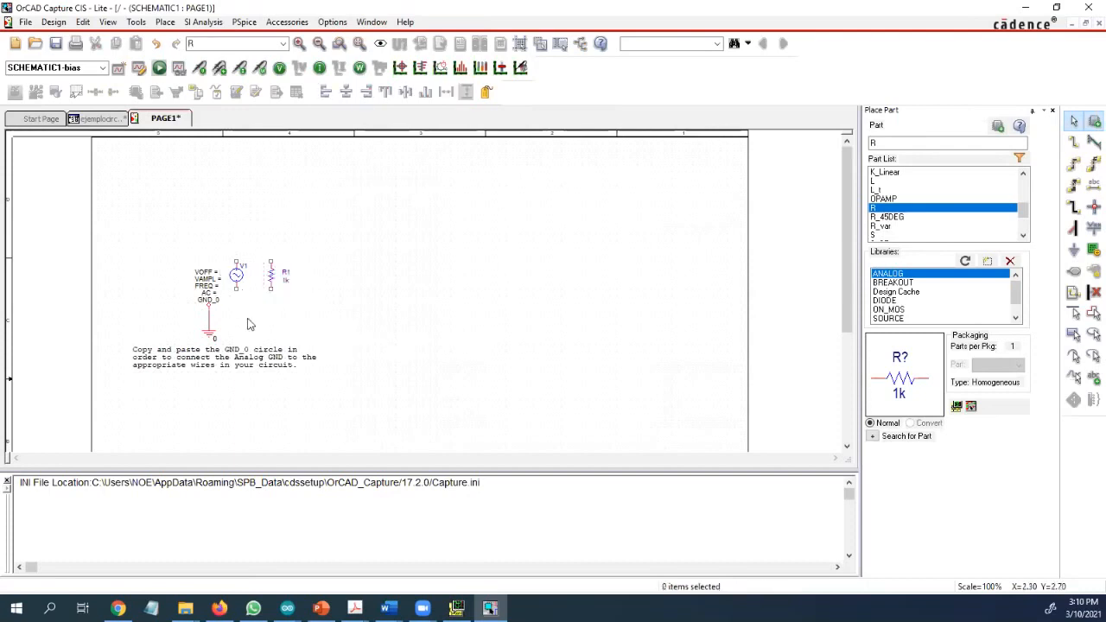
# Step: Wire the upper terminals of V1 and R1 together, and likewise their lower terminals
pyautogui.scroll(1, 247, 319)
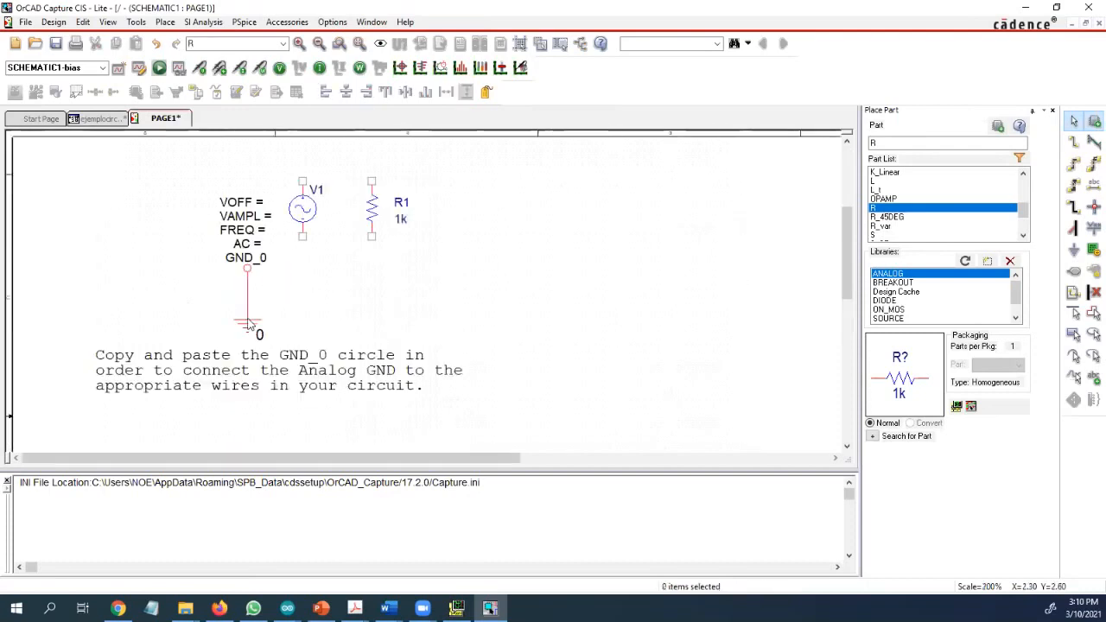
pyautogui.click(1074, 142)
pyautogui.click(303, 180)
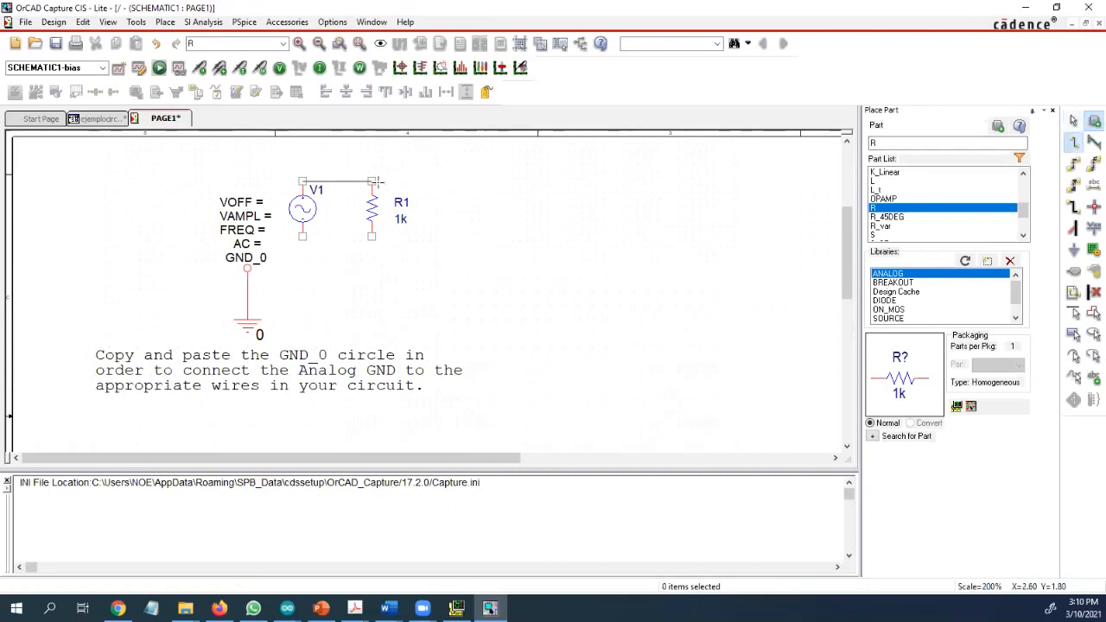
pyautogui.click(372, 181)
pyautogui.click(303, 236)
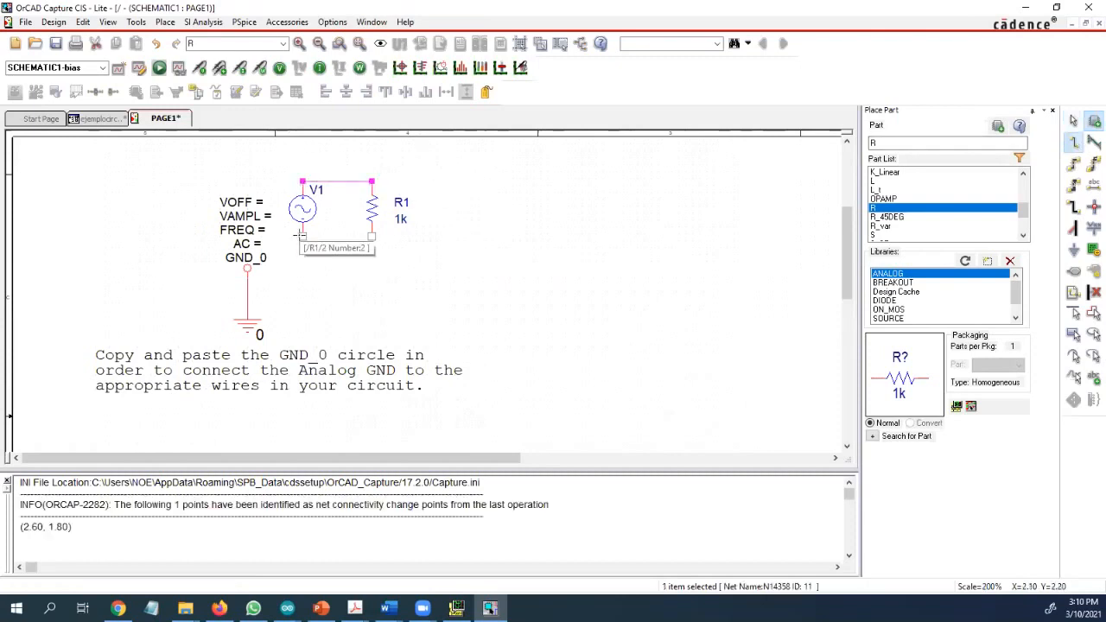
pyautogui.click(373, 236)
pyautogui.click(372, 237)
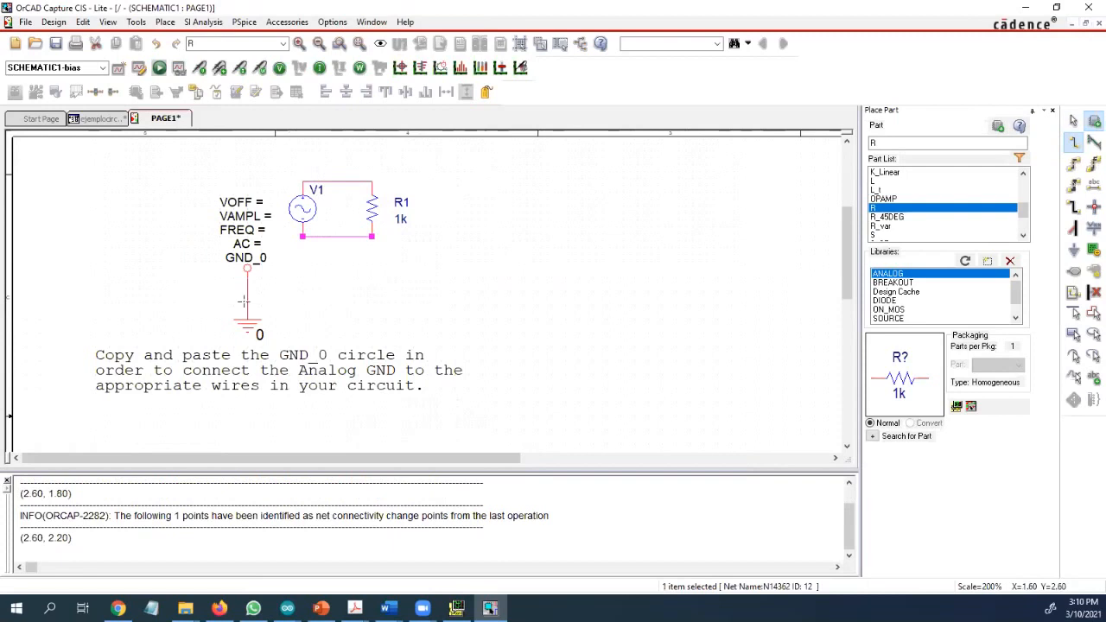
# Step: Wire the ground symbol's vertical line to the lower wire between V1 and R1
pyautogui.click(248, 292)
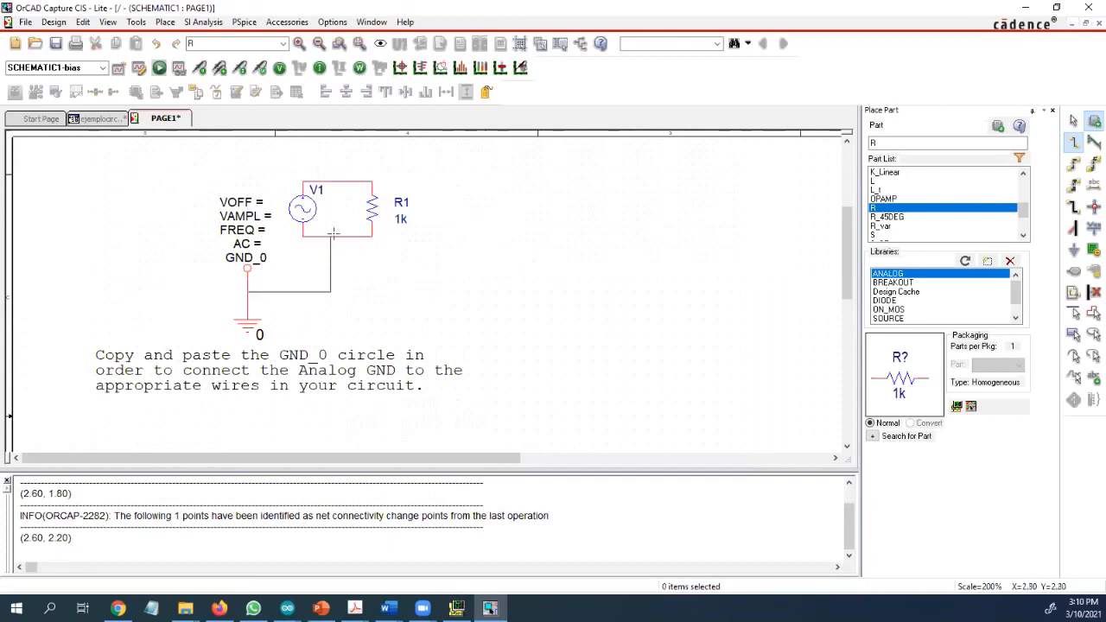
pyautogui.click(330, 237)
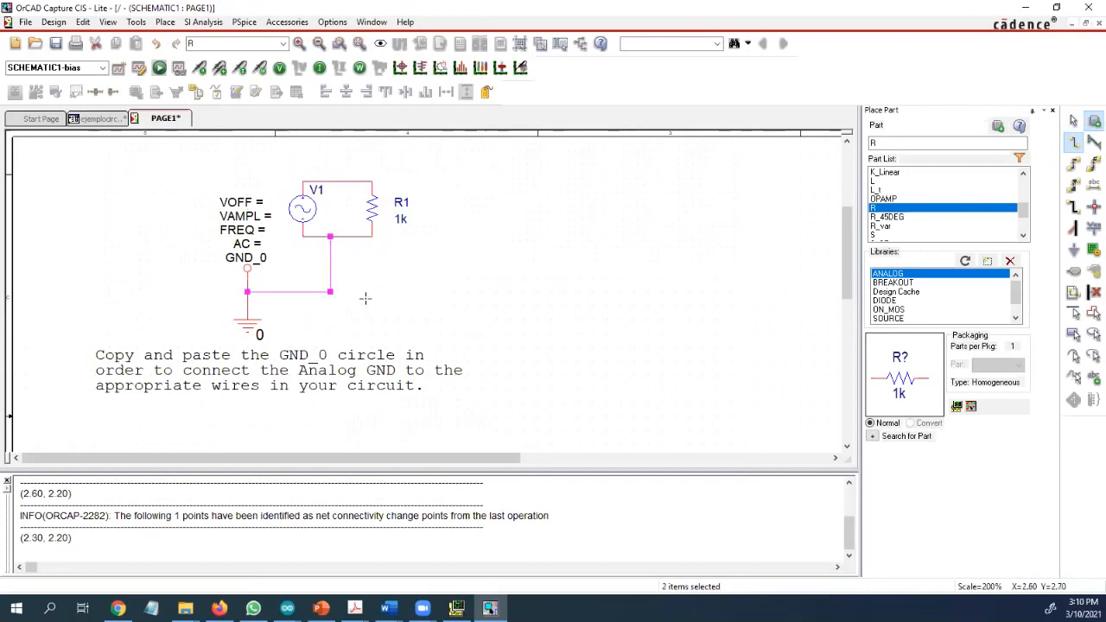
pyautogui.press('Escape')
# Step: Set V1's offset VOFF to 0 and its amplitude VAMPL to 10
pyautogui.click(259, 200)
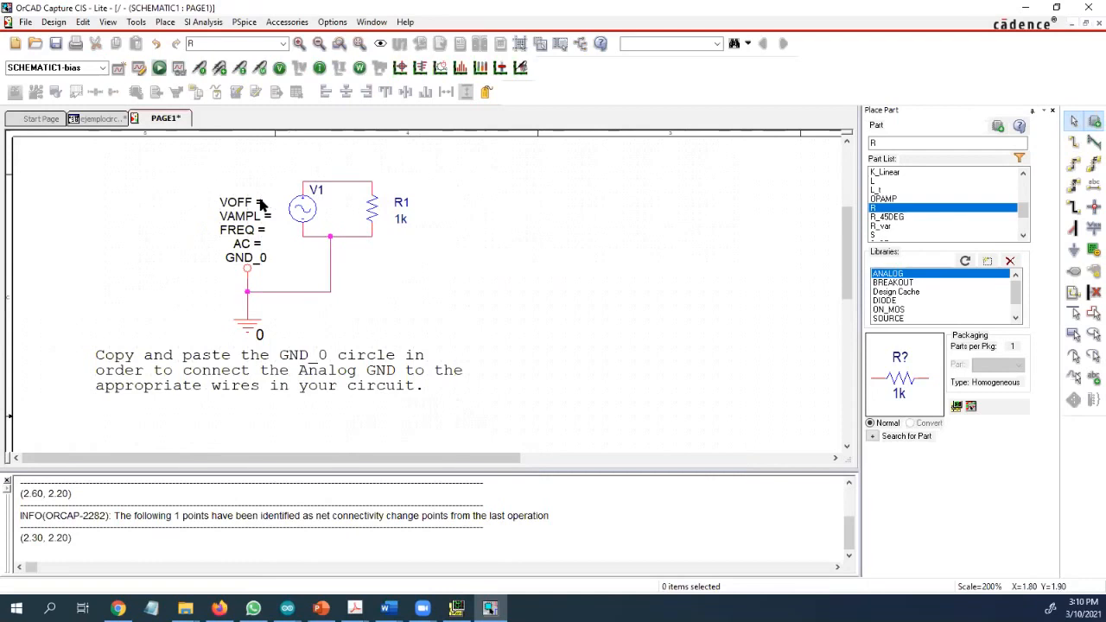
pyautogui.doubleClick(259, 200)
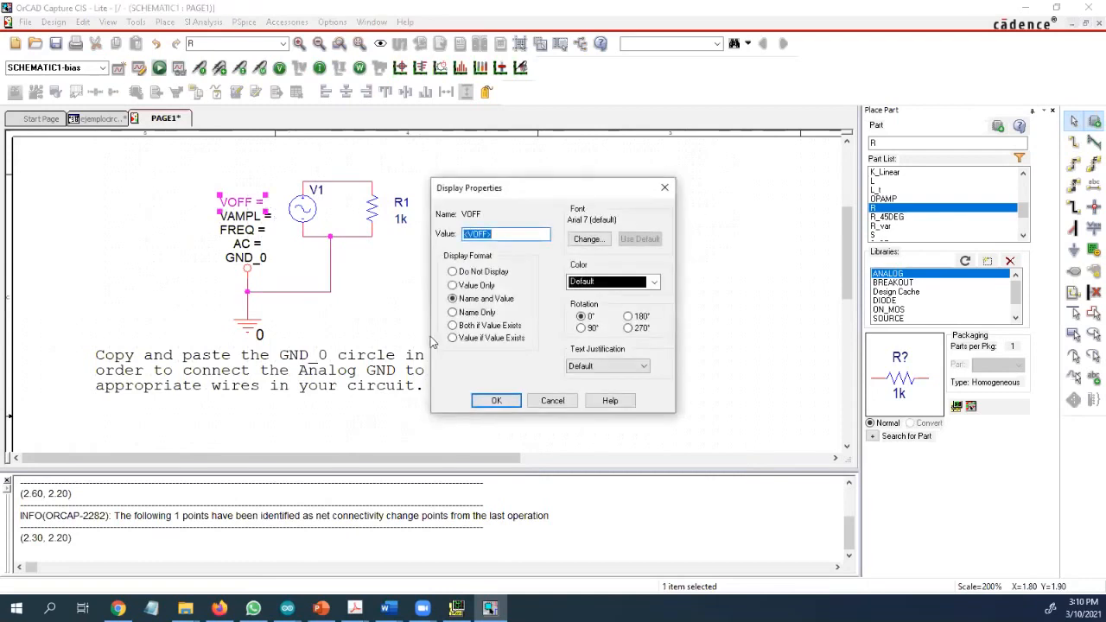
pyautogui.write('0')
pyautogui.click(508, 401)
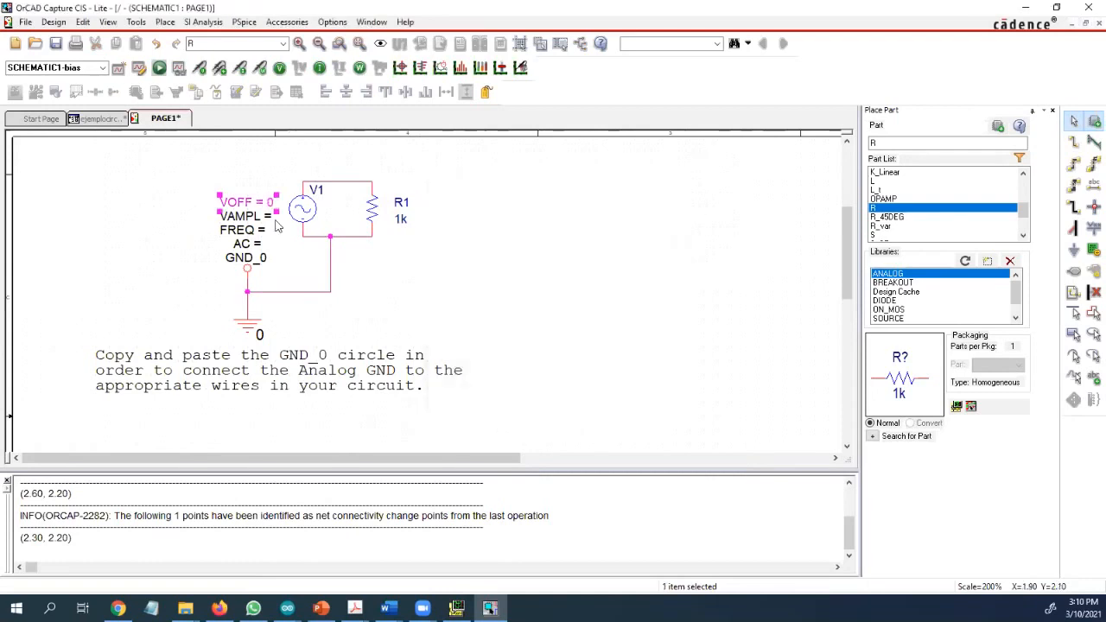
pyautogui.doubleClick(267, 217)
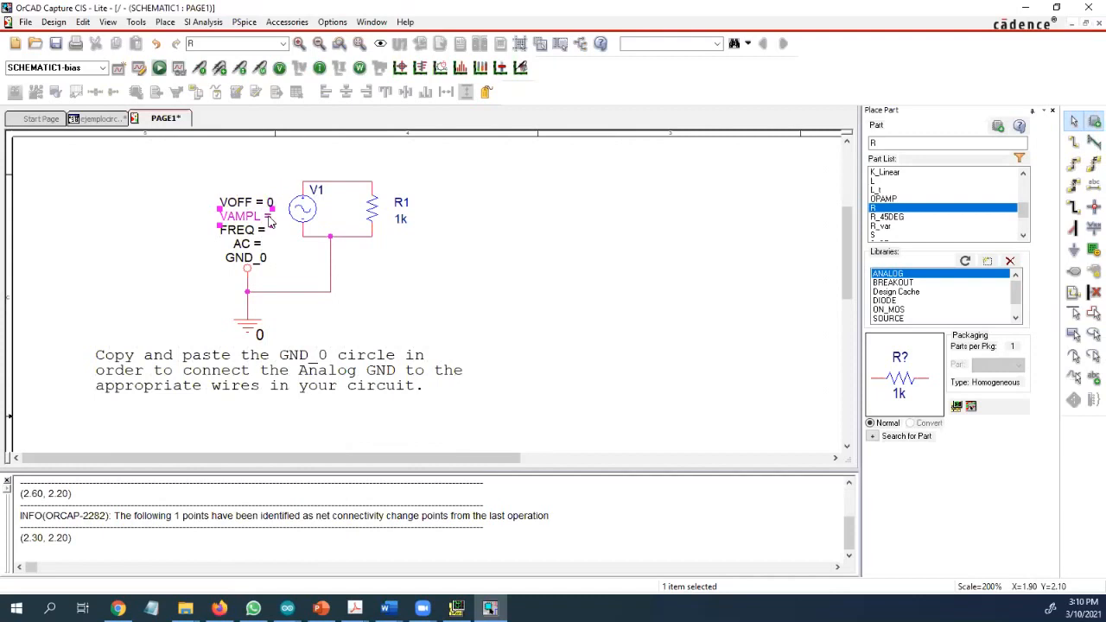
pyautogui.write('1')
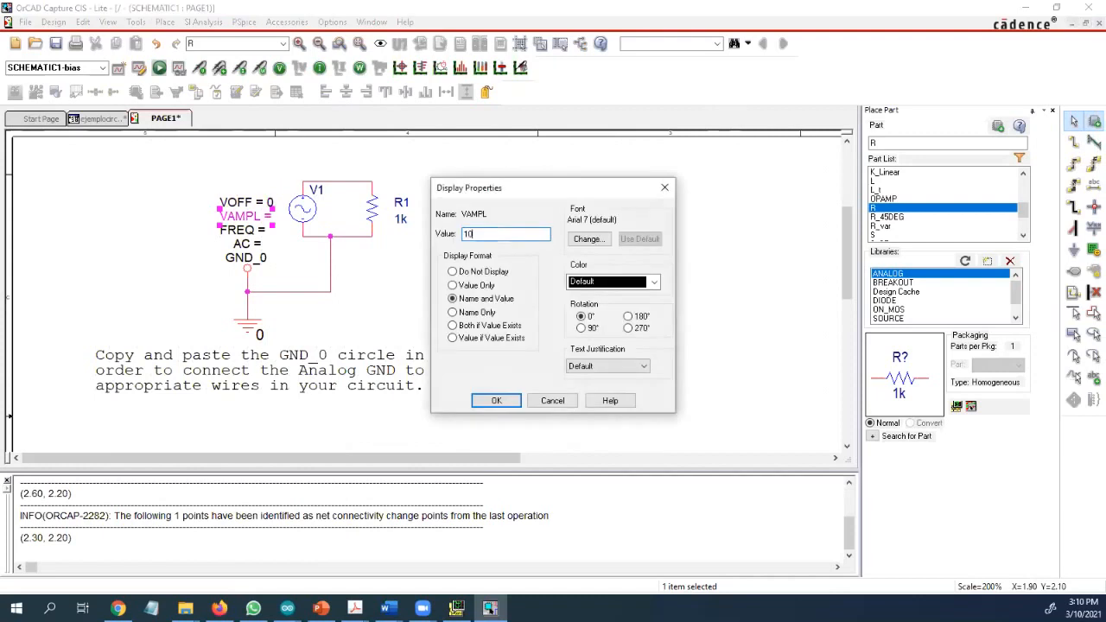
pyautogui.write('0')
pyautogui.click(496, 400)
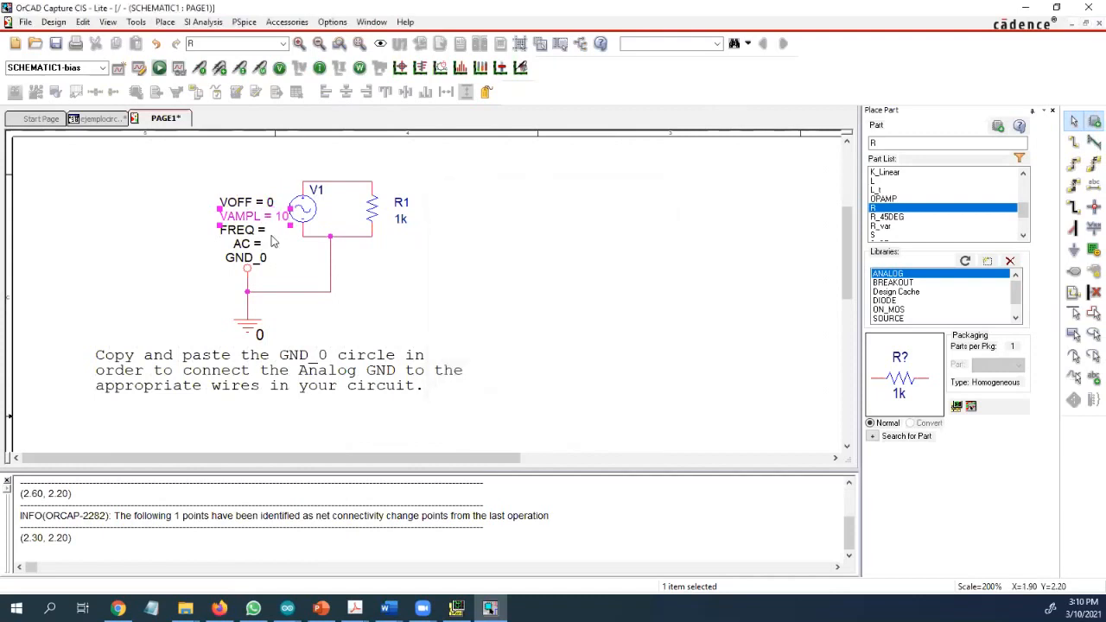
# Step: Set V1's frequency FREQ to 60 and its AC value to 0
pyautogui.doubleClick(263, 233)
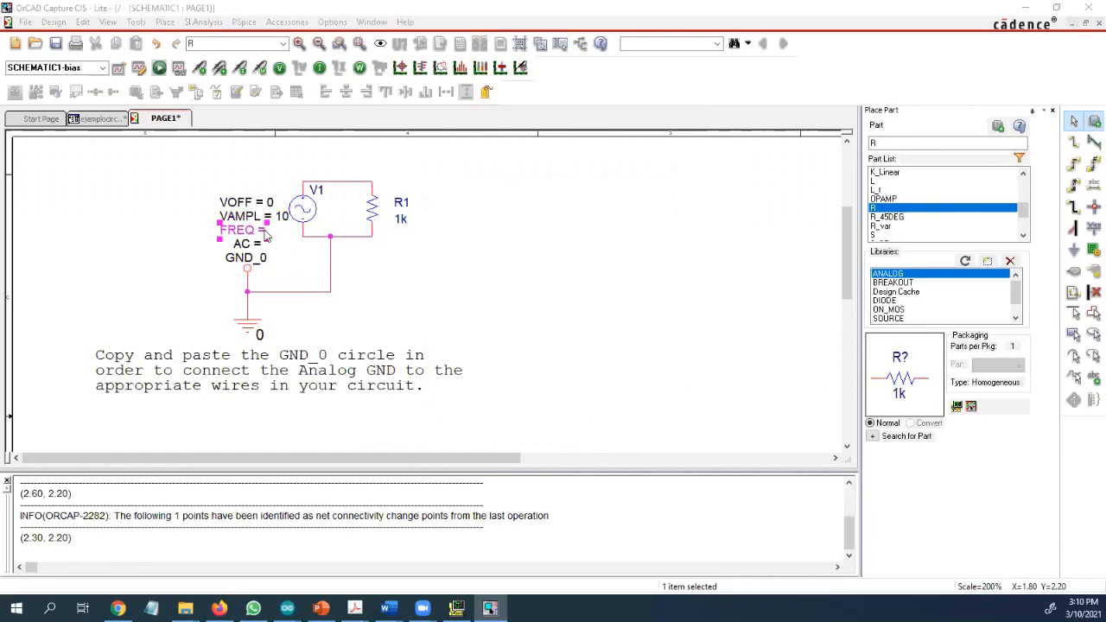
pyautogui.write('60')
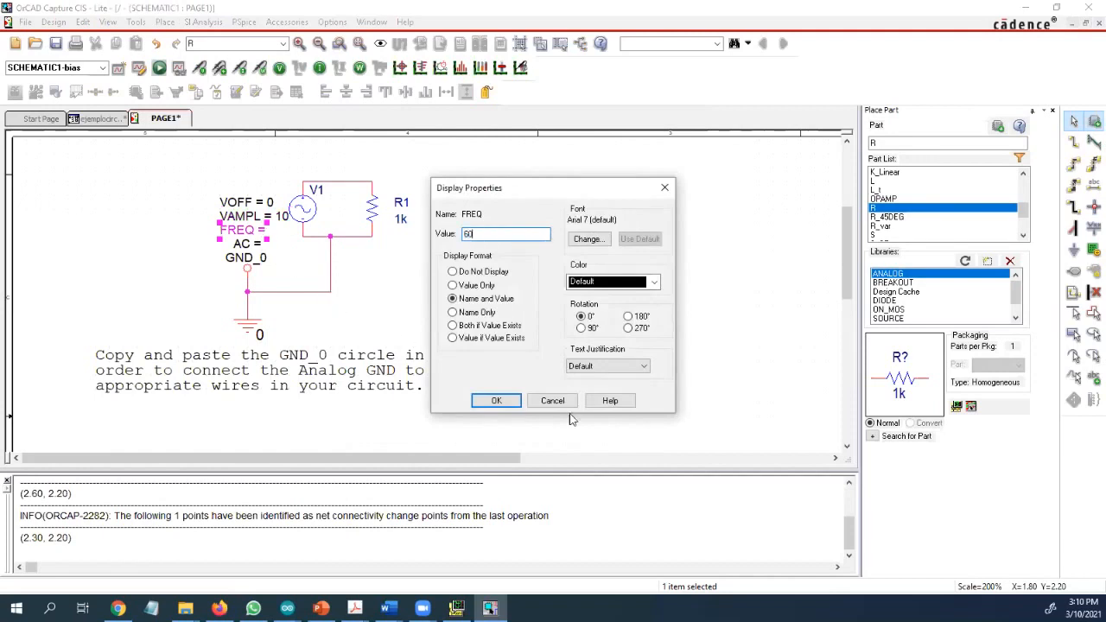
pyautogui.click(496, 401)
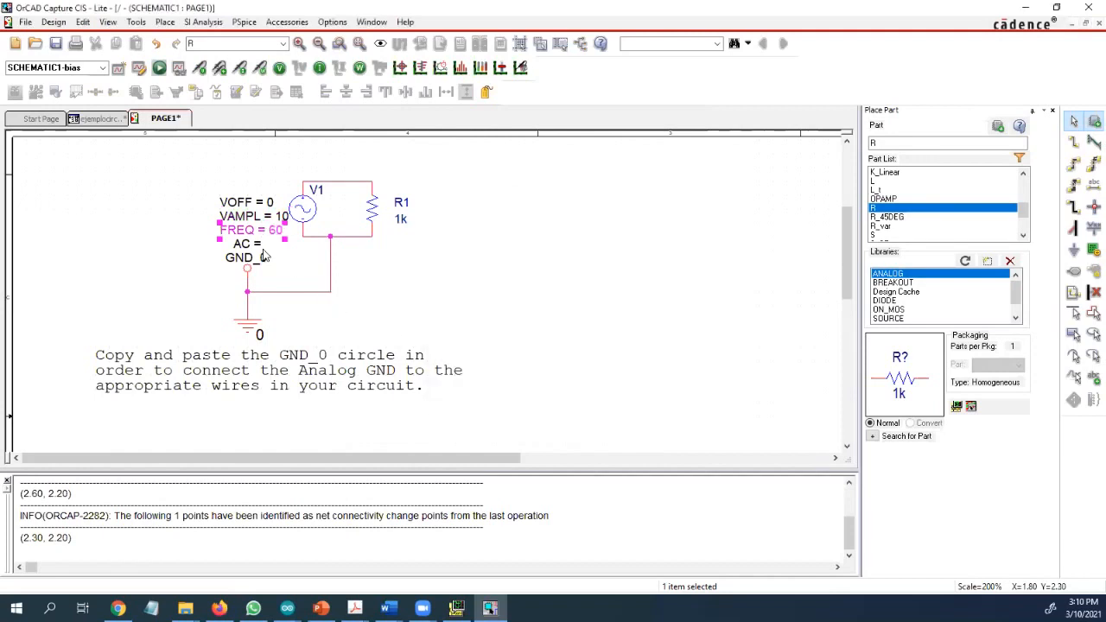
pyautogui.click(266, 248)
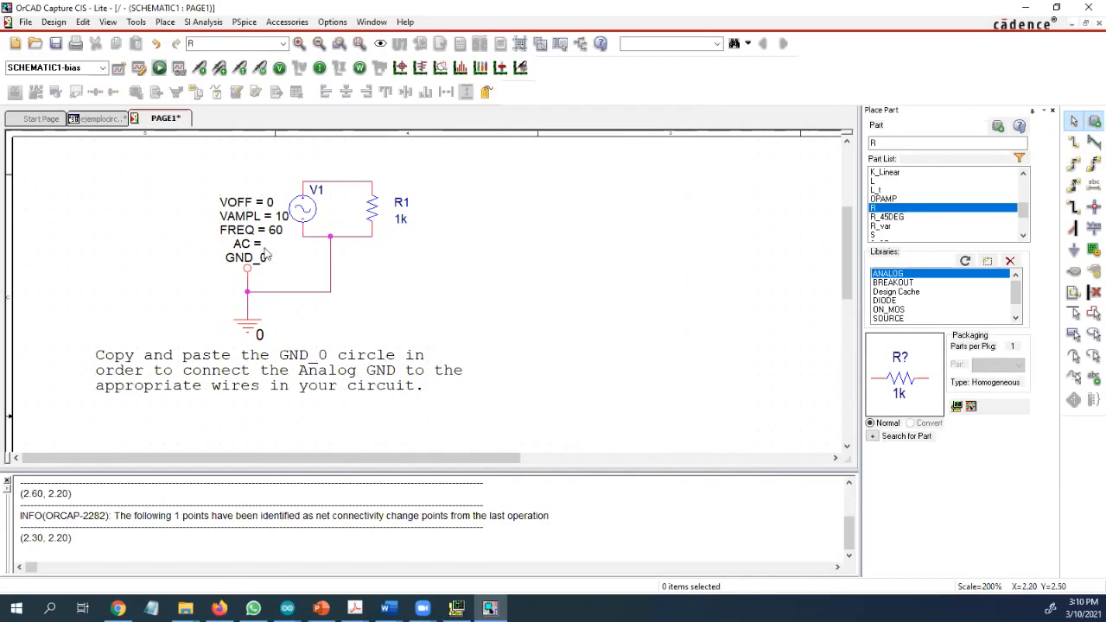
pyautogui.click(262, 248)
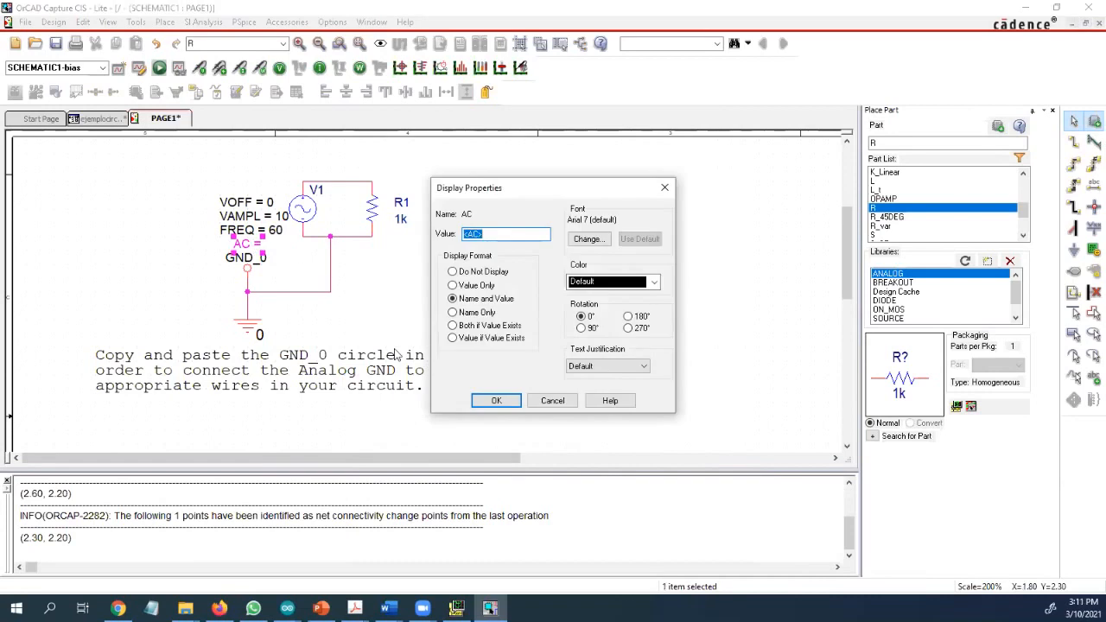
pyautogui.write('0')
pyautogui.click(495, 401)
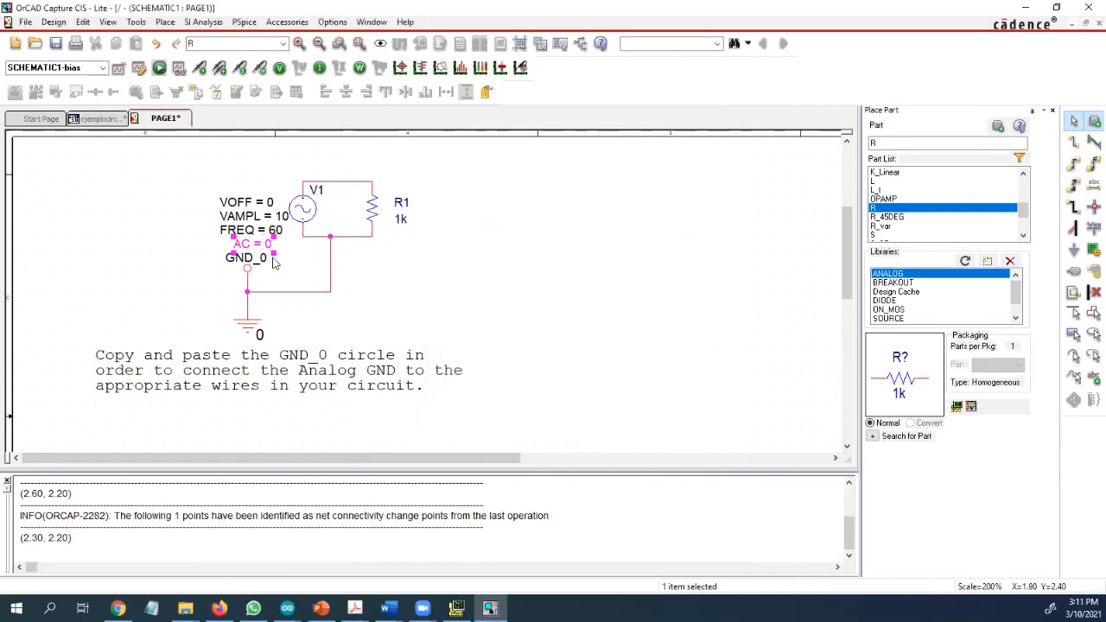
pyautogui.click(244, 260)
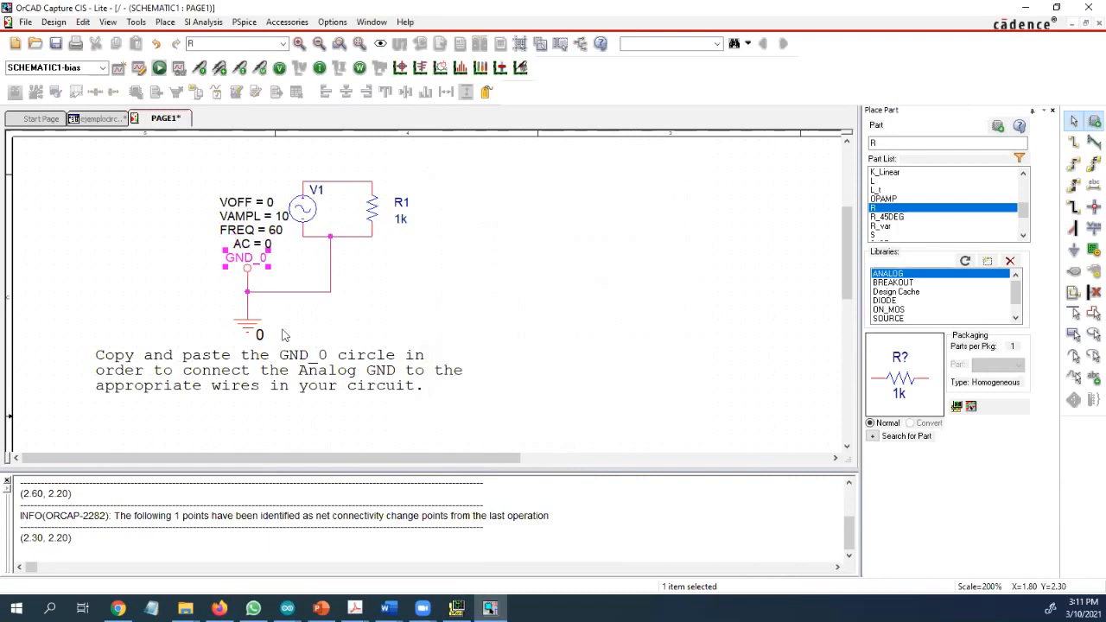
# Step: Edit the bias simulation profile and change its analysis type to Time Domain (Transient)
pyautogui.click(299, 271)
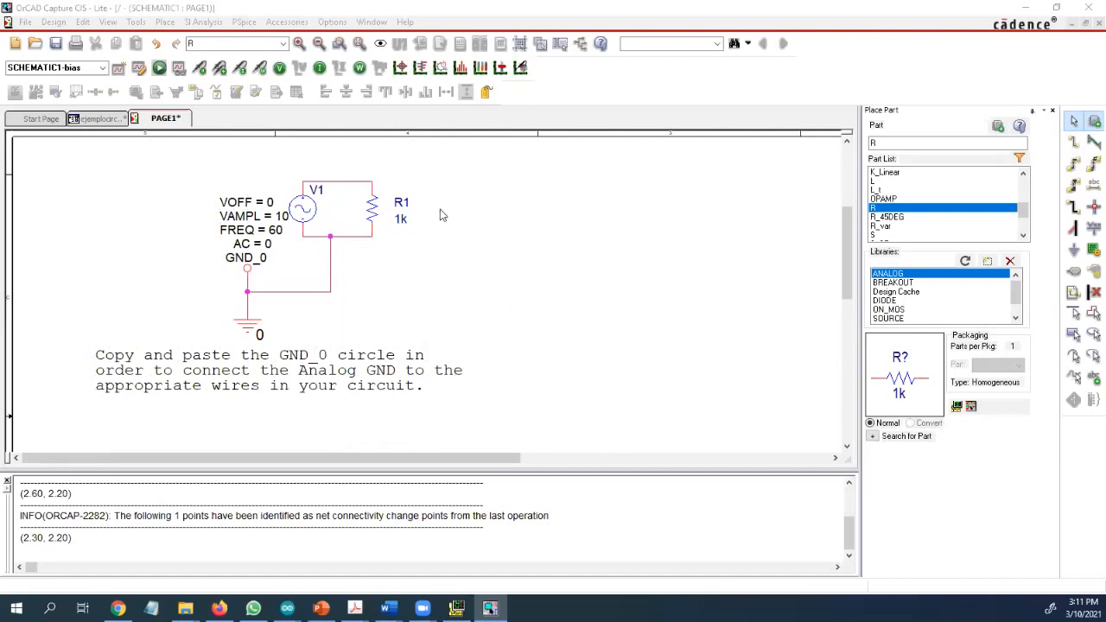
pyautogui.click(138, 69)
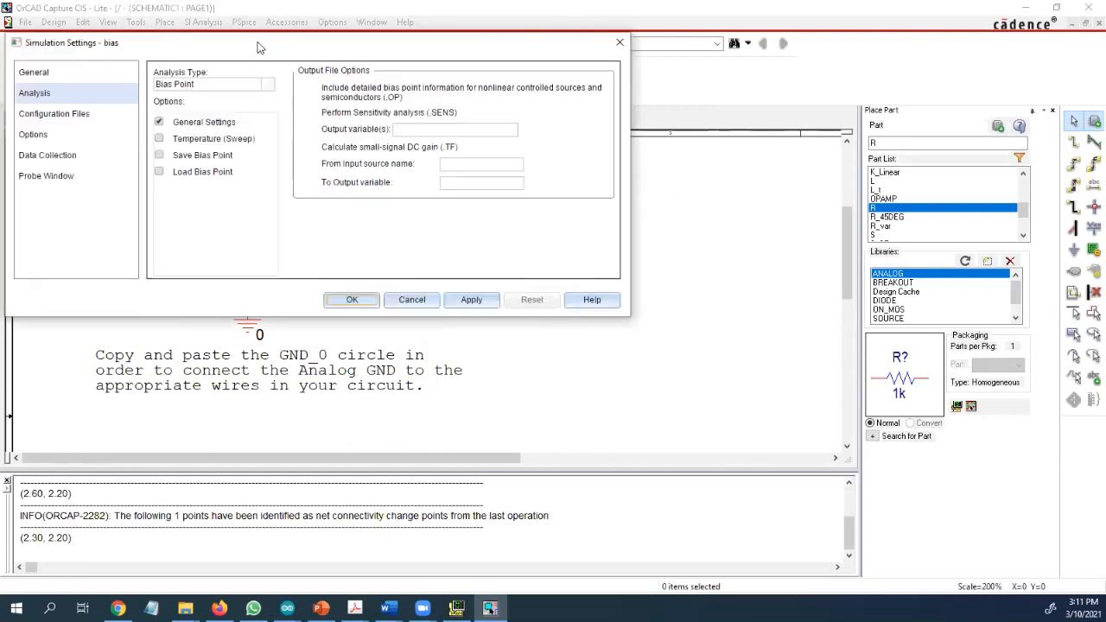
pyautogui.click(426, 214)
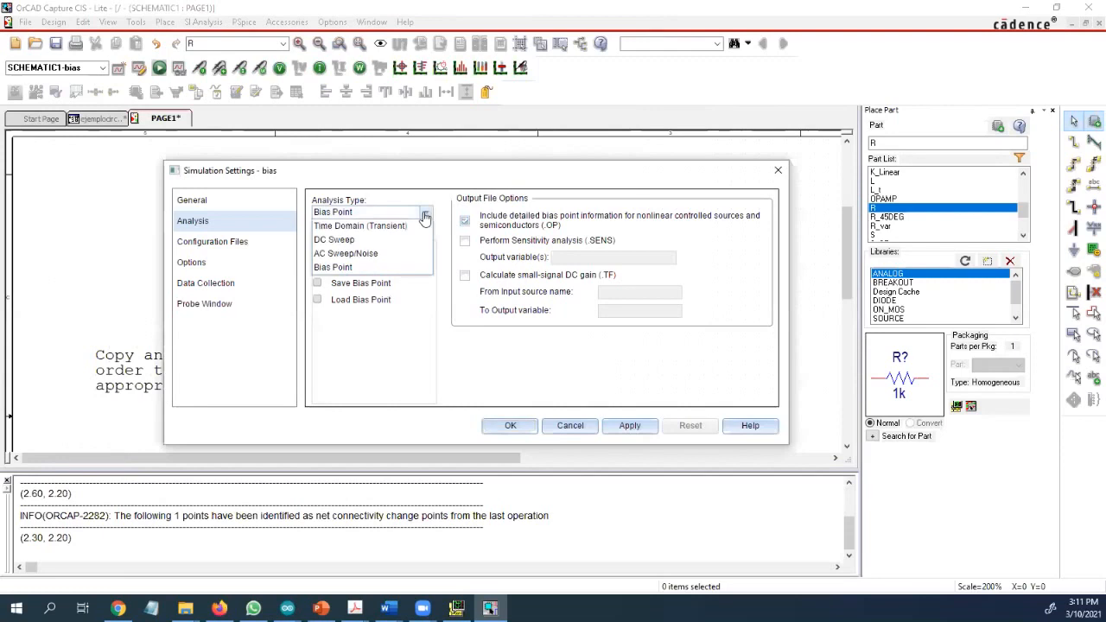
pyautogui.click(330, 226)
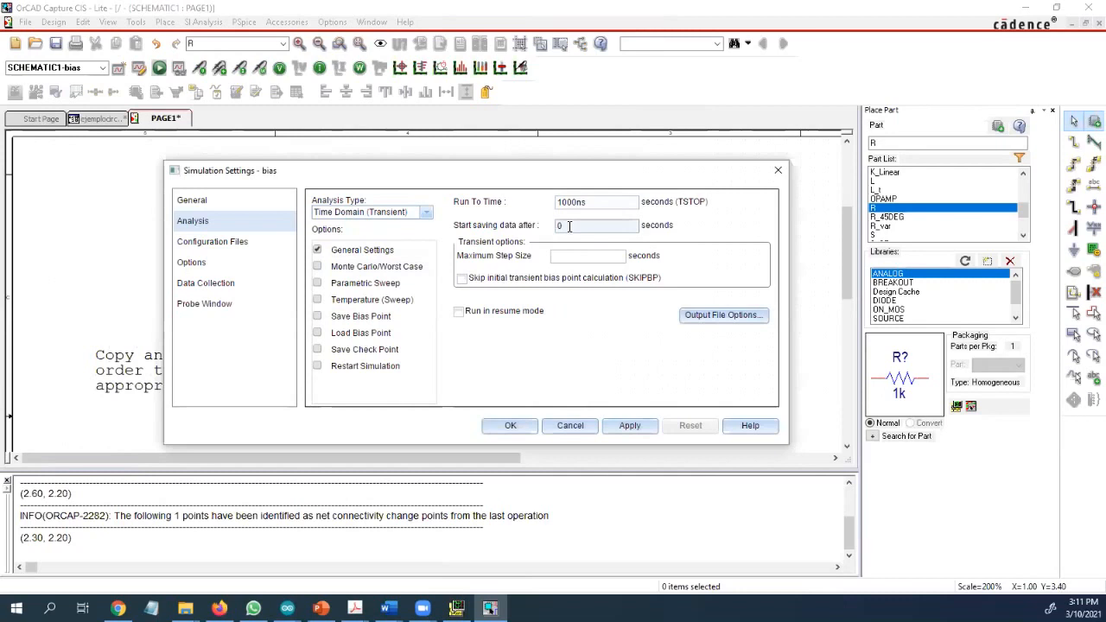
# Step: Set the transient analysis run time (TSTOP) to 160ms
pyautogui.click(584, 202)
pyautogui.moveTo(585, 202); pyautogui.dragTo(556, 197)
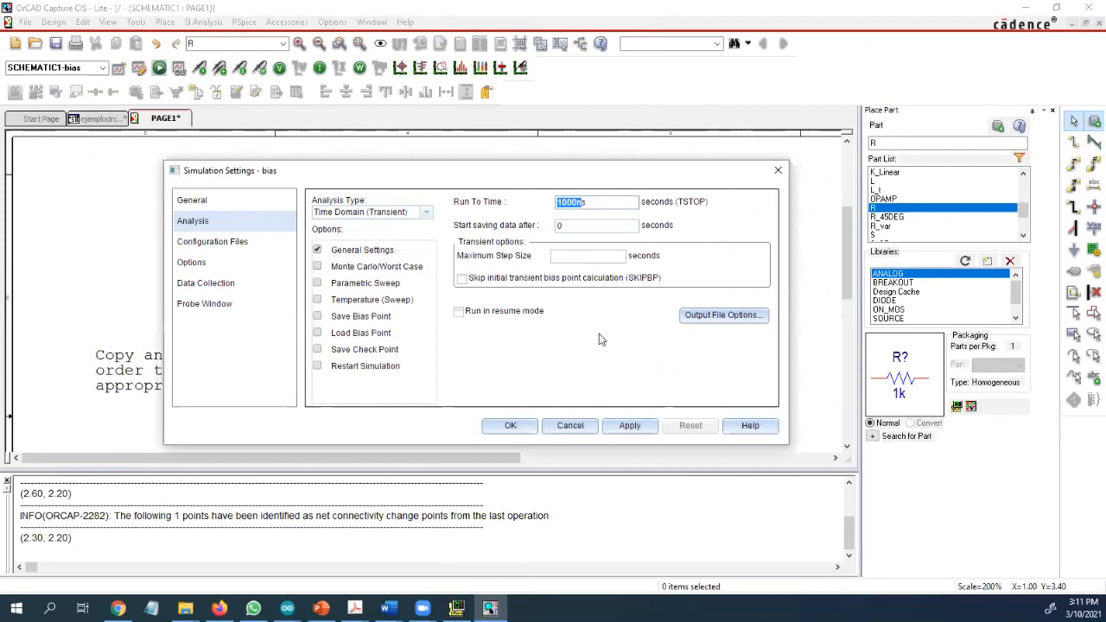
pyautogui.write('0.16s')
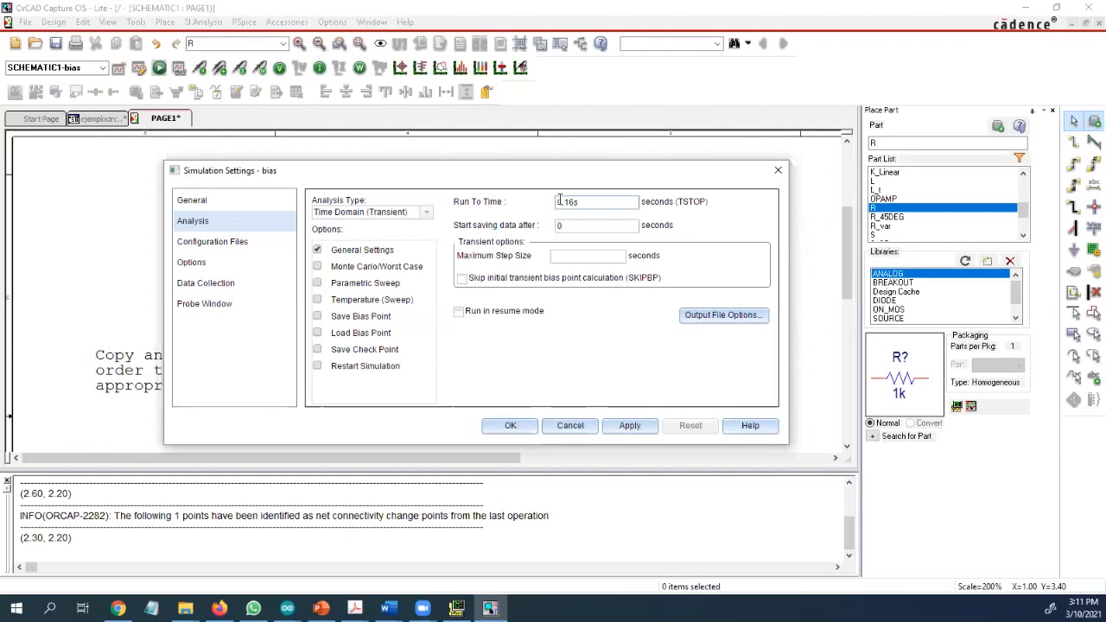
pyautogui.click(611, 203)
pyautogui.press('BackSpace')
pyautogui.press('BackSpace')
pyautogui.press('BackSpace')
pyautogui.press('BackSpace')
pyautogui.write('160m')
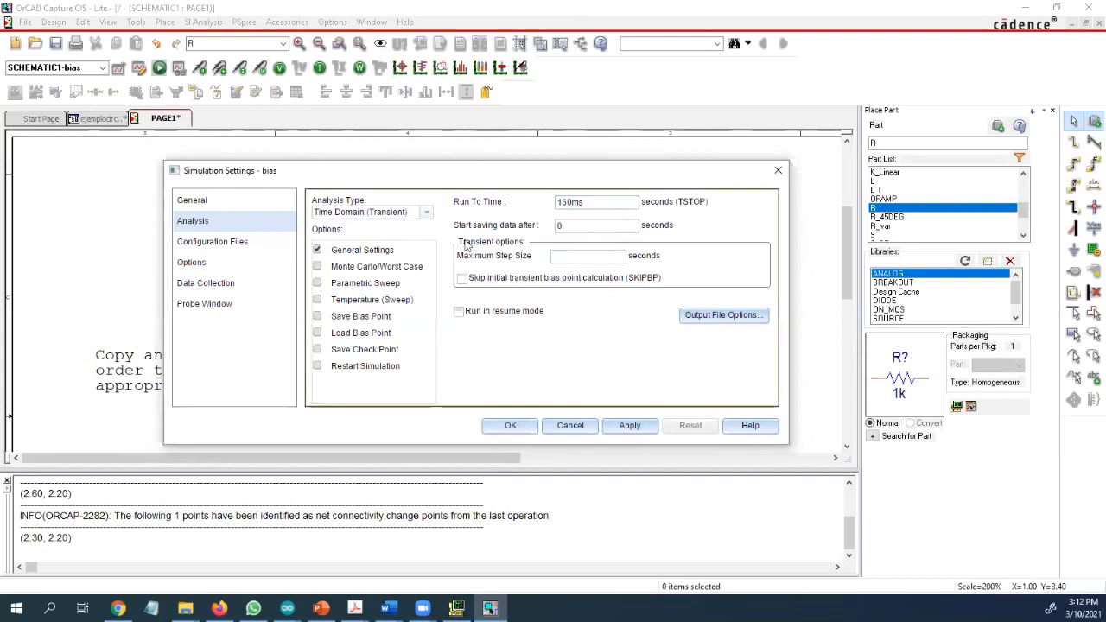
# Step: Set the maximum step size to 0.1m and apply the simulation settings
pyautogui.click(567, 256)
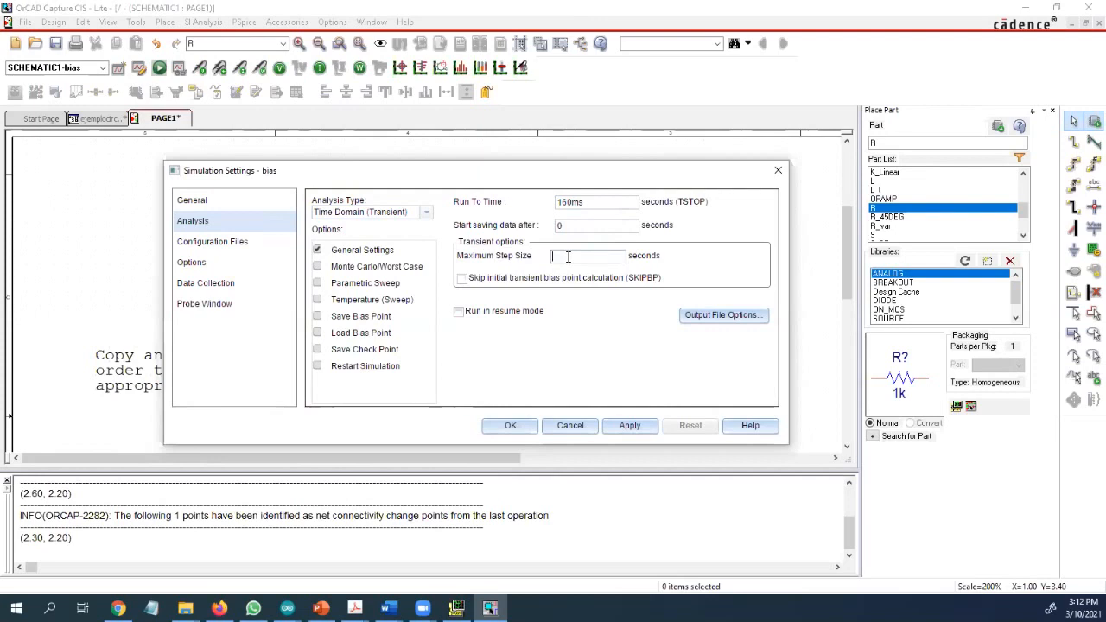
pyautogui.write('0.1m')
pyautogui.click(643, 432)
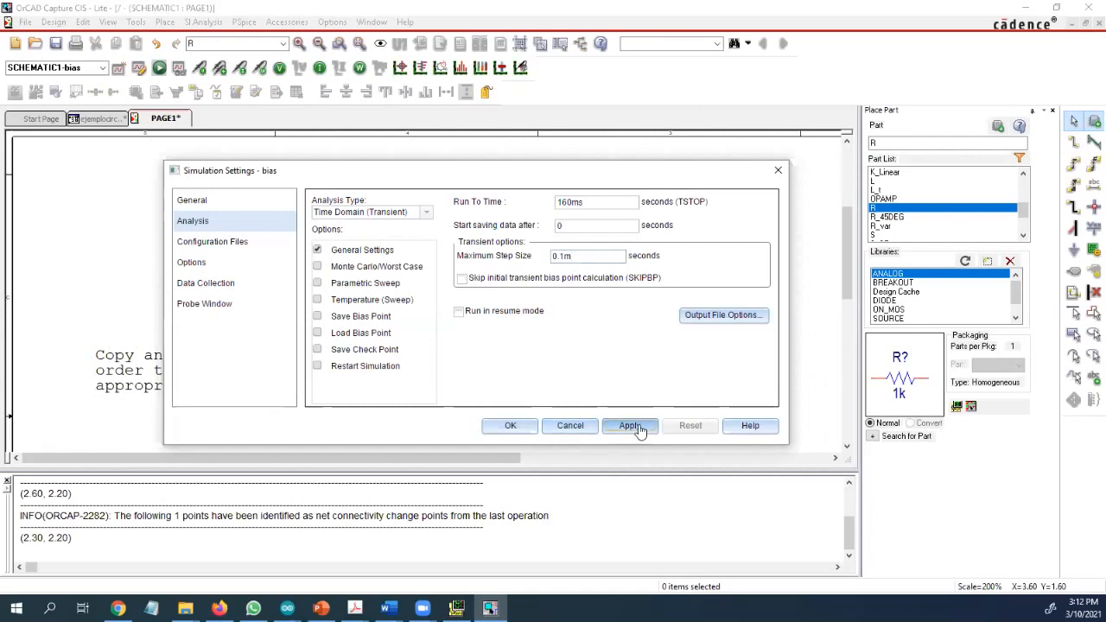
pyautogui.click(508, 428)
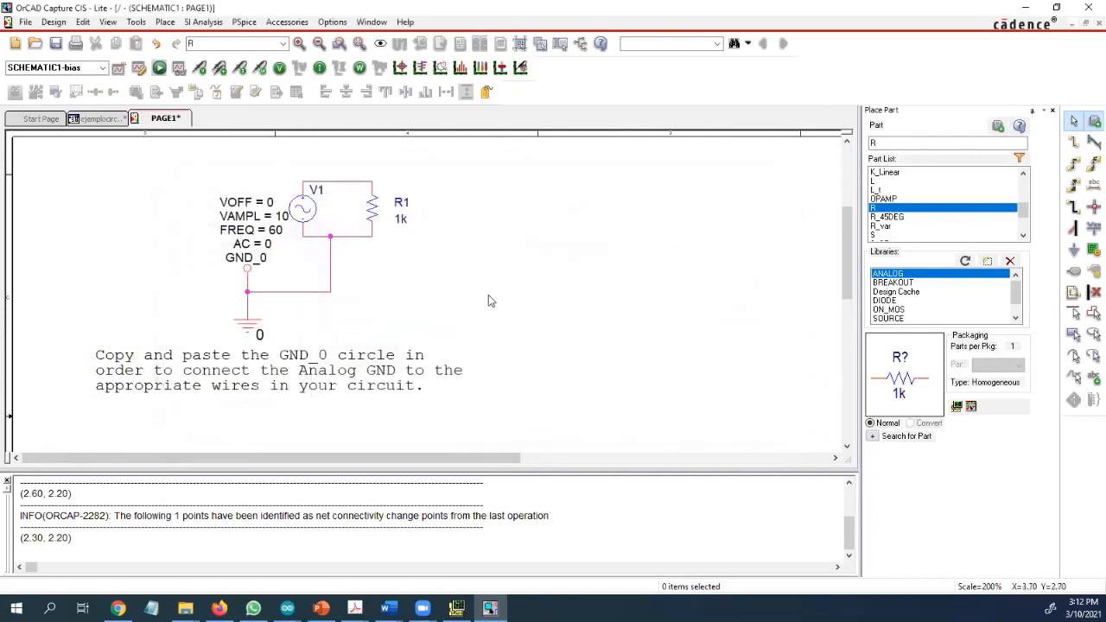
# Step: Run the PSpice simulation and place a voltage marker on the upper wire between V1 and R1 to plot its voltage
pyautogui.click(160, 68)
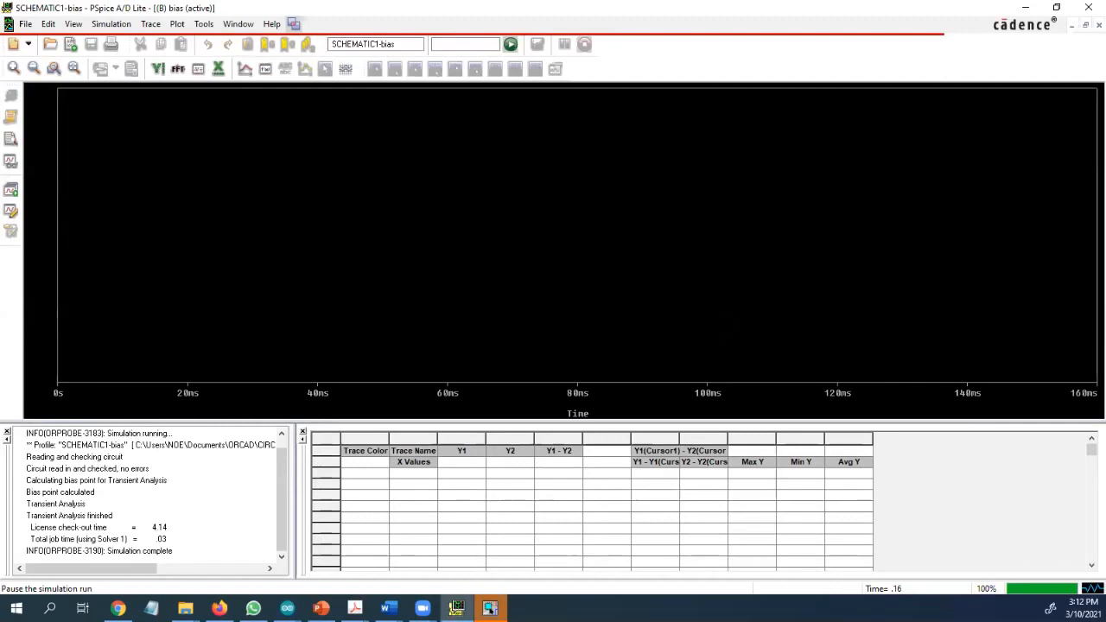
pyautogui.click(1034, 8)
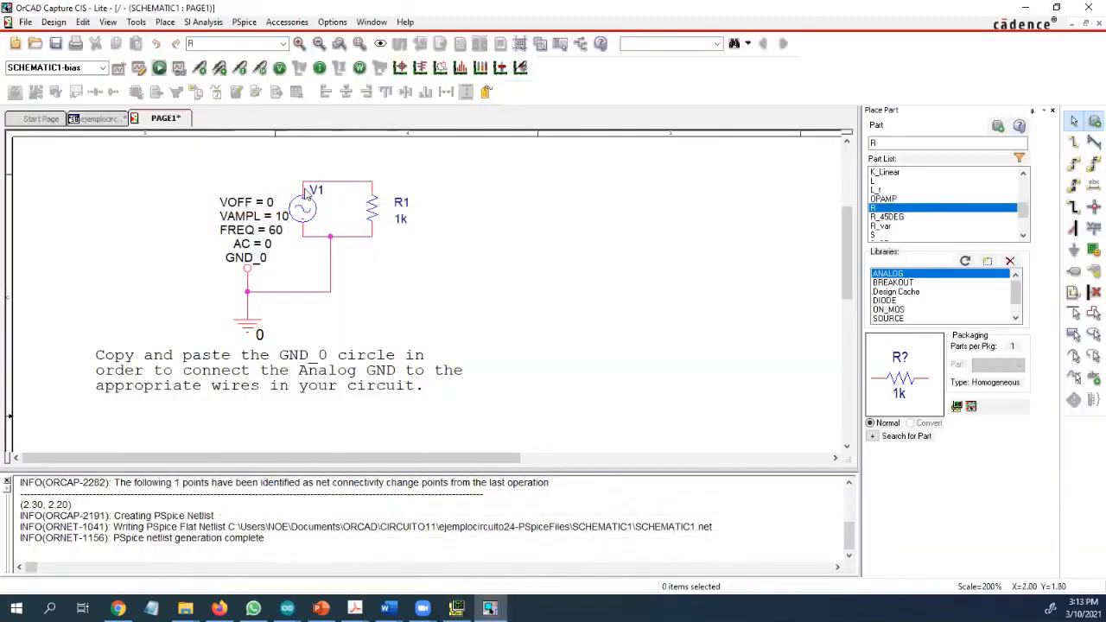
pyautogui.click(329, 184)
pyautogui.click(457, 608)
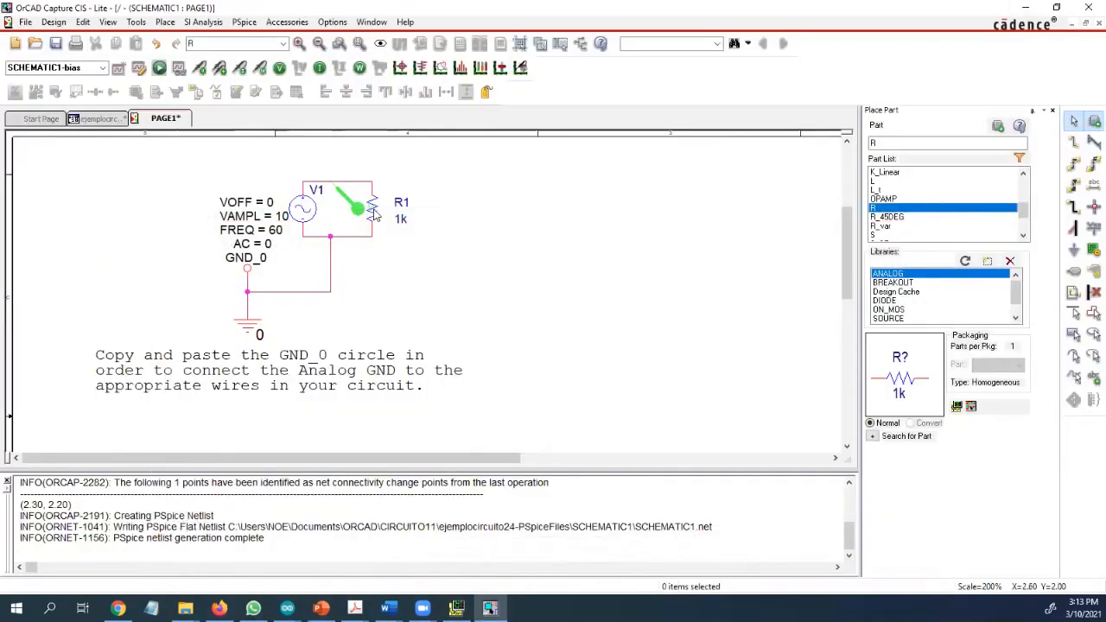
# Step: Move resistor R1 farther to the right of V1 with its wires attached, making room in the upper branch
pyautogui.moveTo(374, 214); pyautogui.dragTo(416, 216)
pyautogui.click(419, 322)
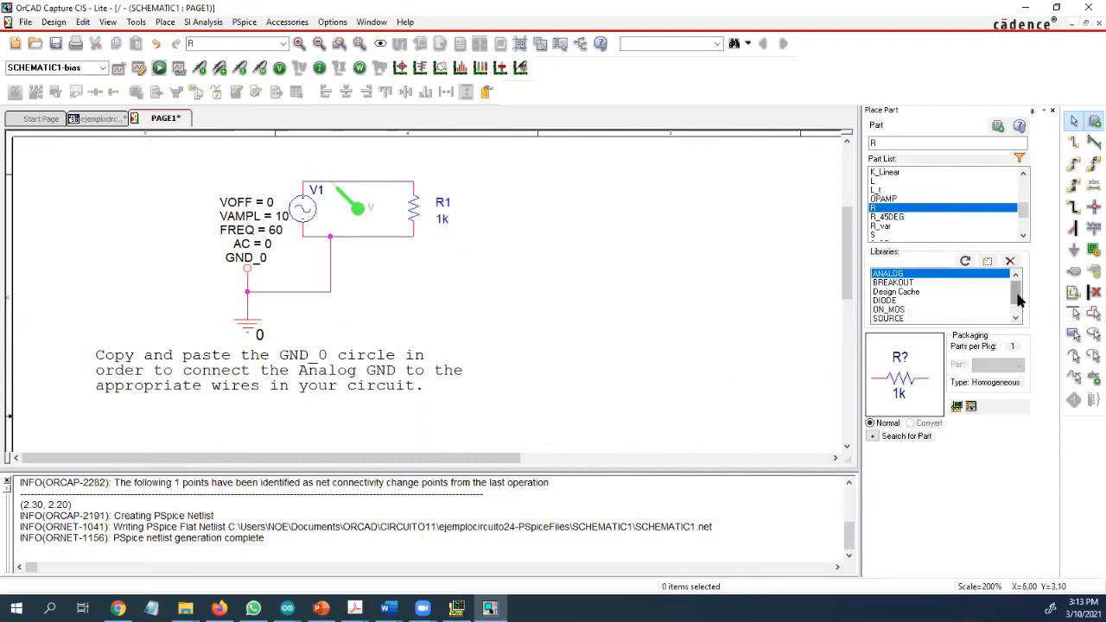
# Step: Add the breakout library from the pspice folder to the part libraries
pyautogui.moveTo(1016, 296); pyautogui.dragTo(1019, 273)
pyautogui.moveTo(1015, 289); pyautogui.dragTo(1016, 303)
pyautogui.click(987, 261)
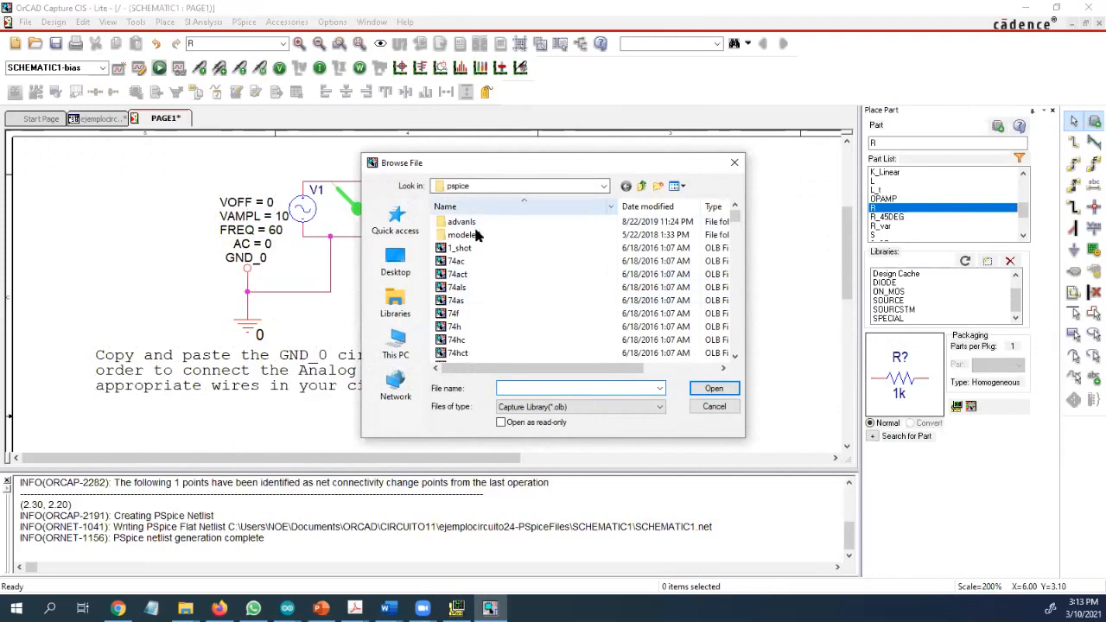
pyautogui.scroll(-10, 509, 285)
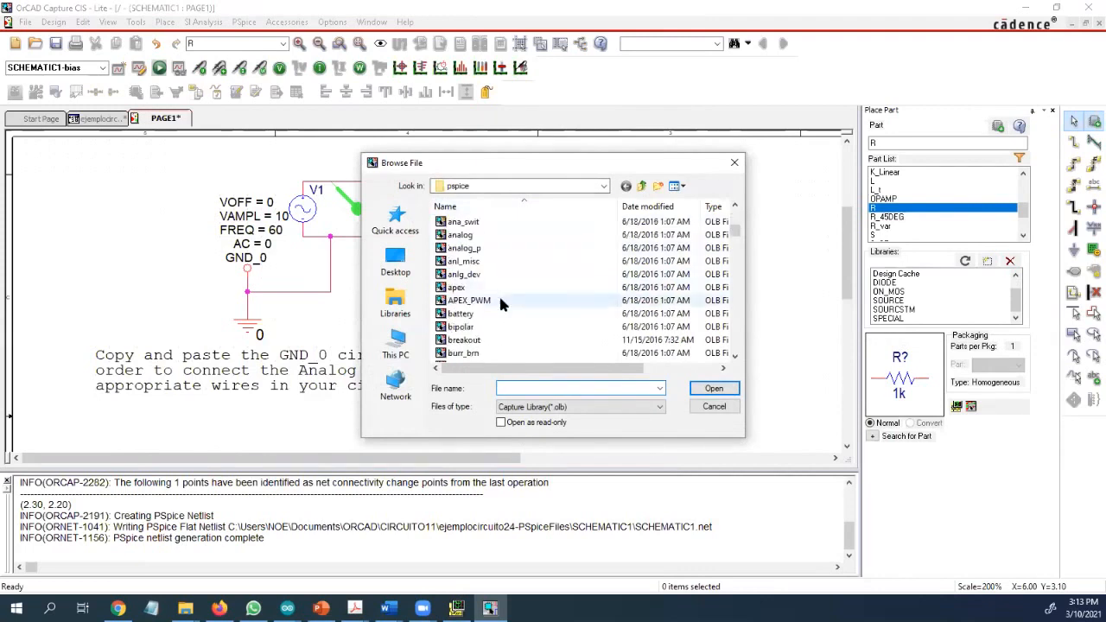
pyautogui.scroll(-15, 499, 309)
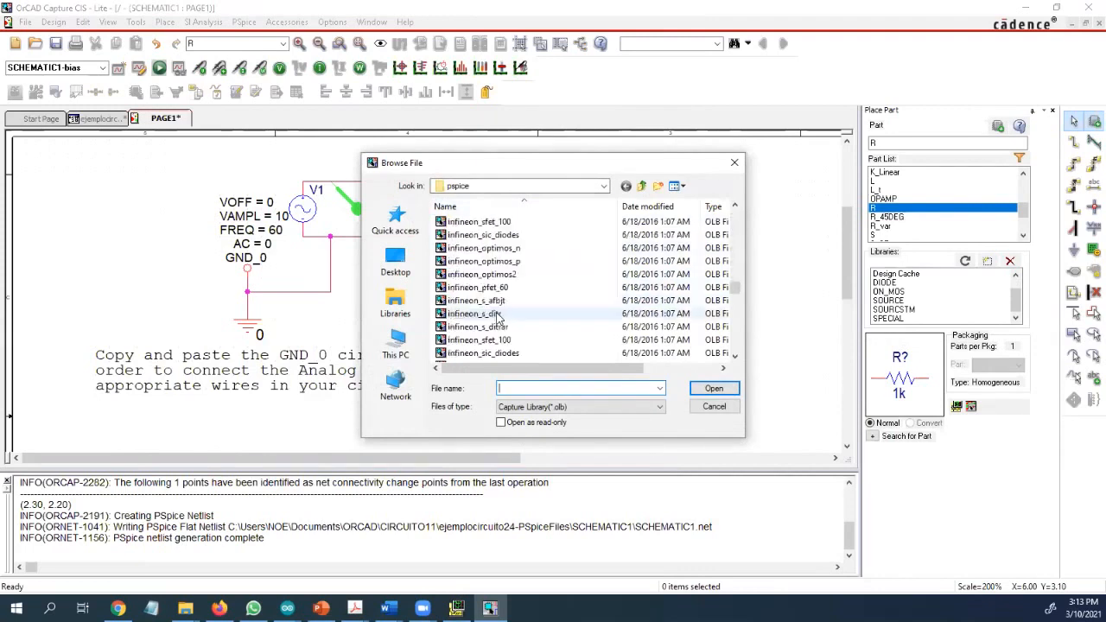
pyautogui.scroll(12, 497, 329)
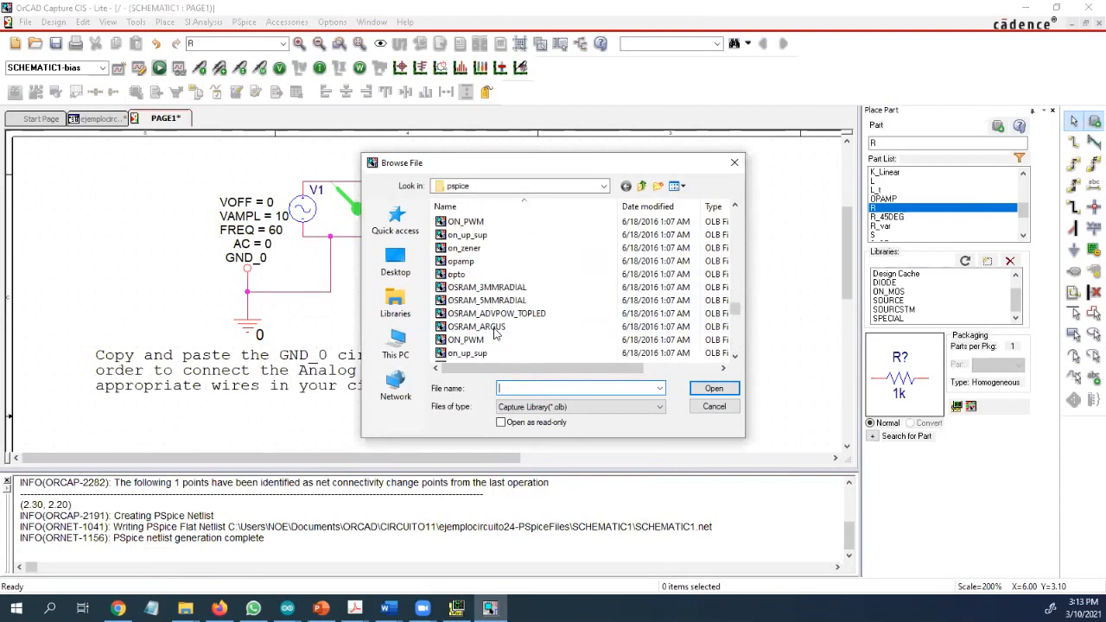
pyautogui.scroll(5, 496, 334)
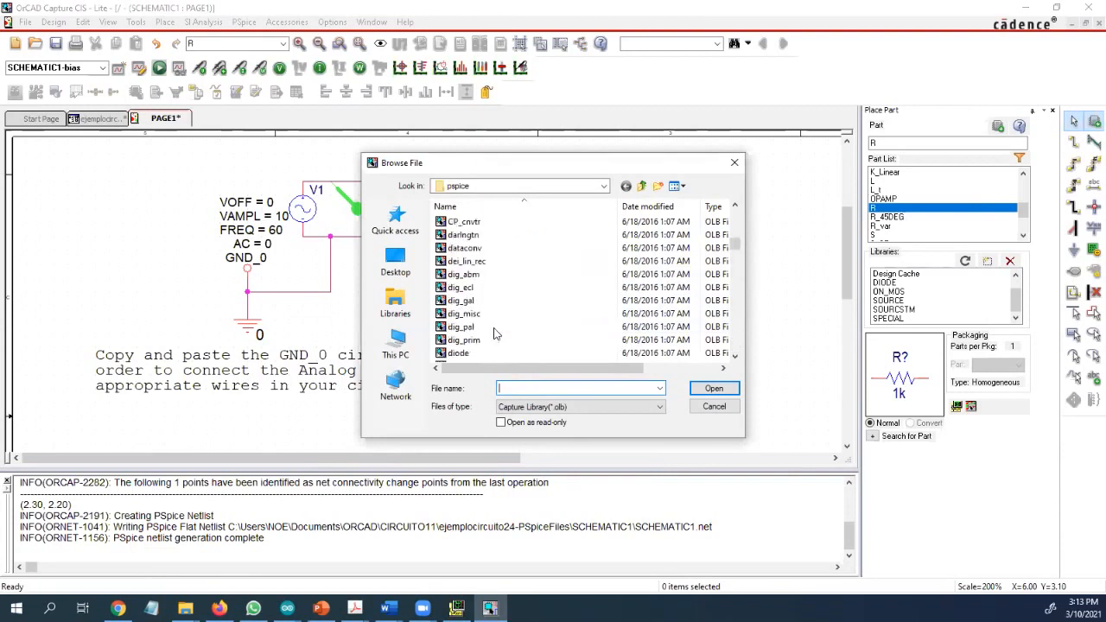
pyautogui.scroll(3, 495, 334)
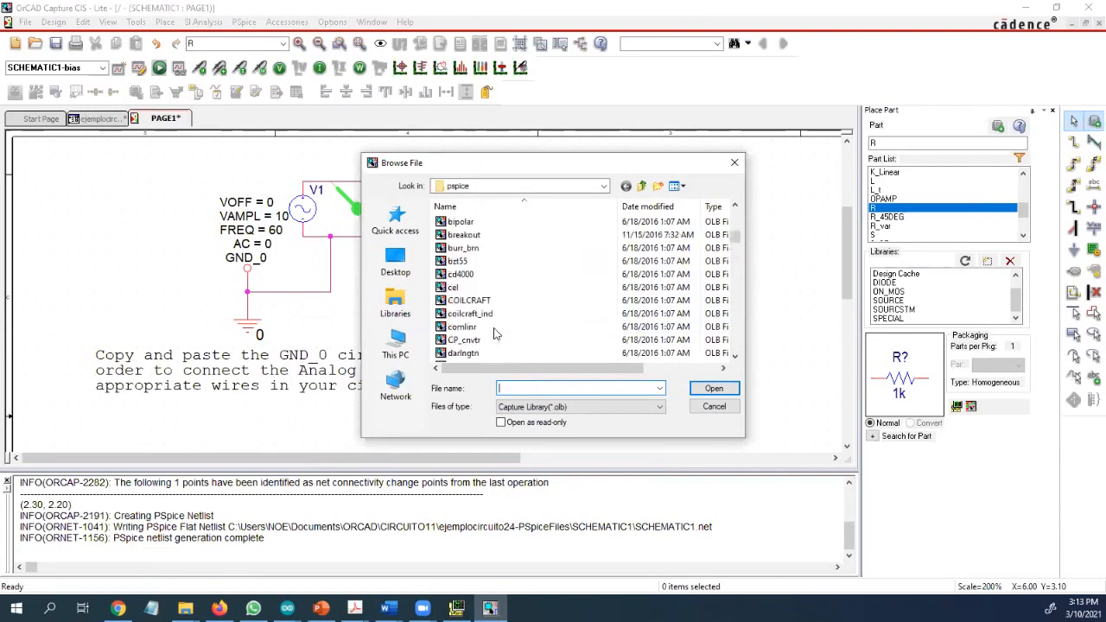
pyautogui.click(462, 238)
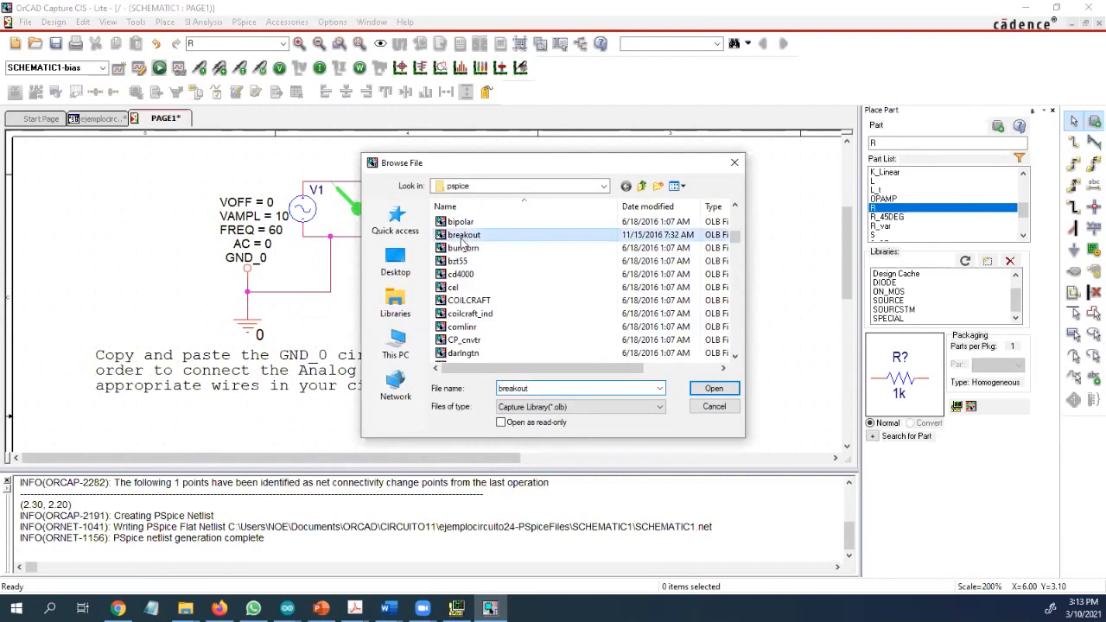
pyautogui.click(711, 392)
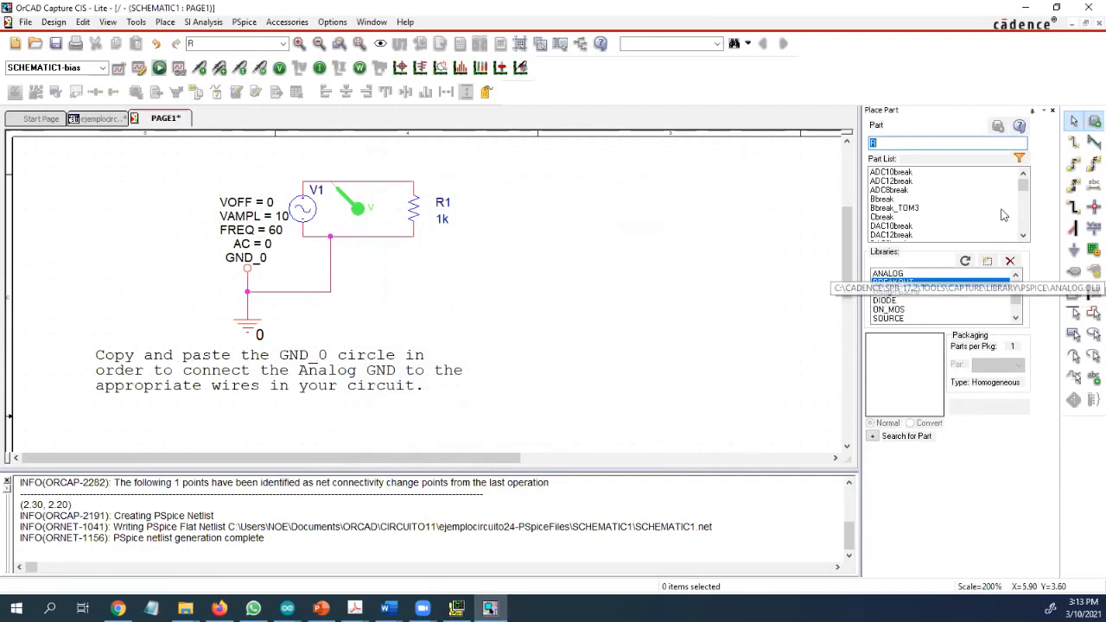
# Step: Replace the upper wire between V1 and R1 with a Dbreak diode from the BREAKOUT library
pyautogui.moveTo(1021, 181)
pyautogui.mouseDown()
pyautogui.moveTo(1015, 245)
pyautogui.moveTo(1016, 175)
pyautogui.mouseUp()
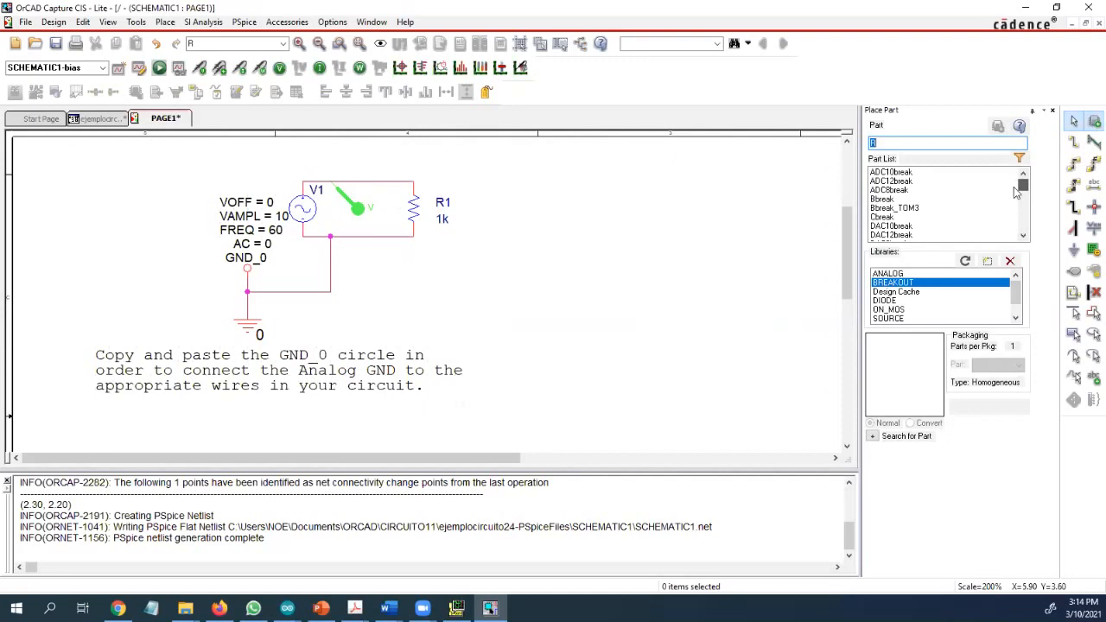
pyautogui.scroll(-2, 881, 242)
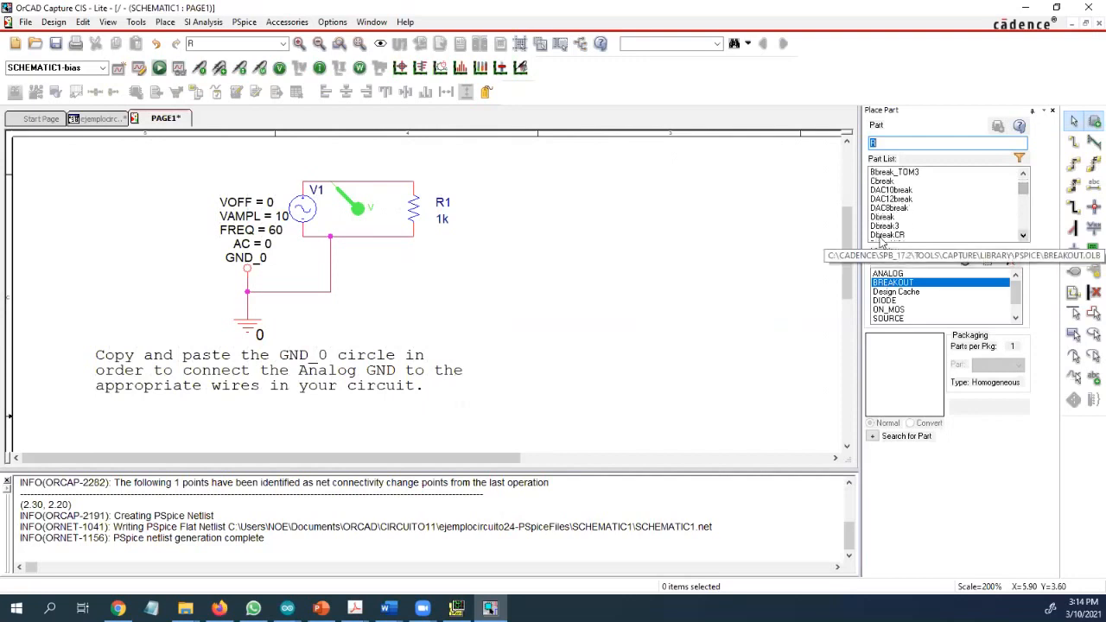
pyautogui.click(882, 216)
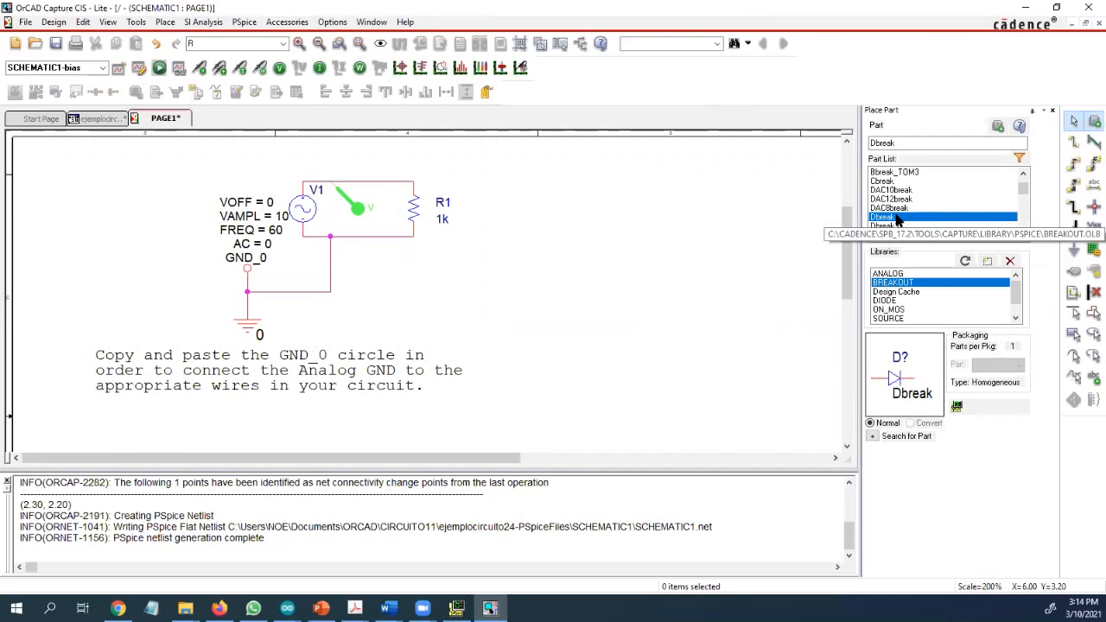
pyautogui.click(366, 182)
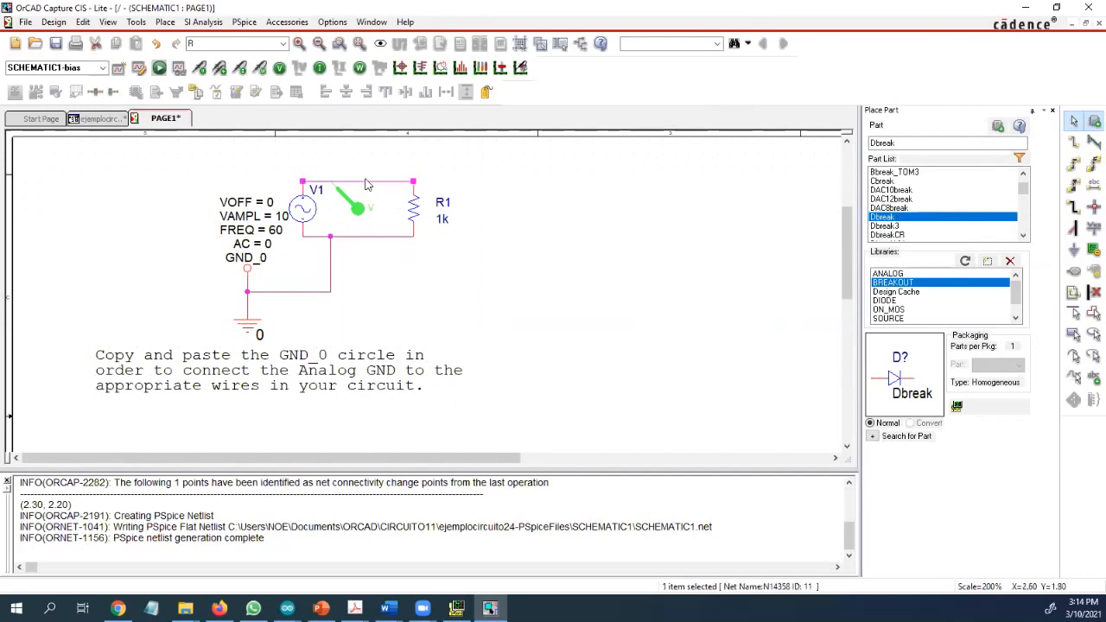
pyautogui.press('Delete')
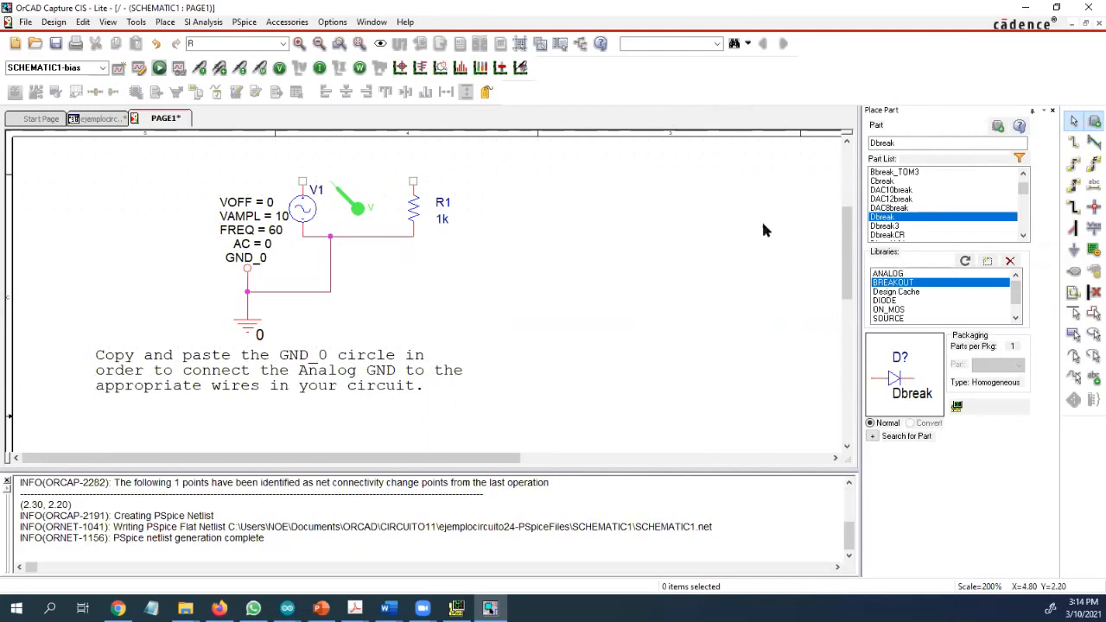
pyautogui.doubleClick(884, 217)
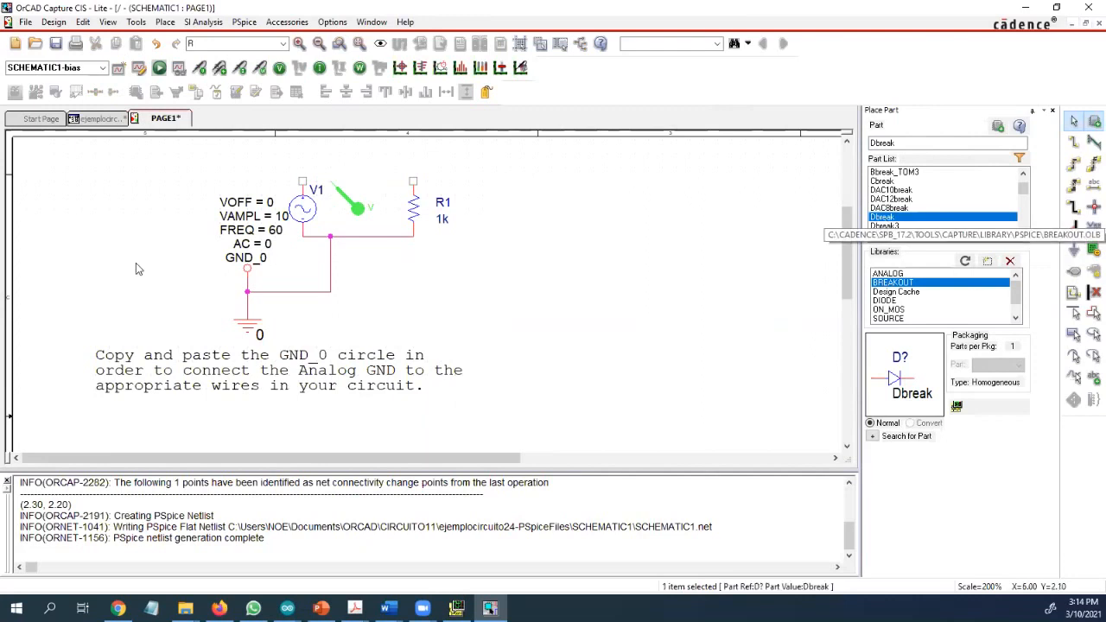
pyautogui.click(357, 164)
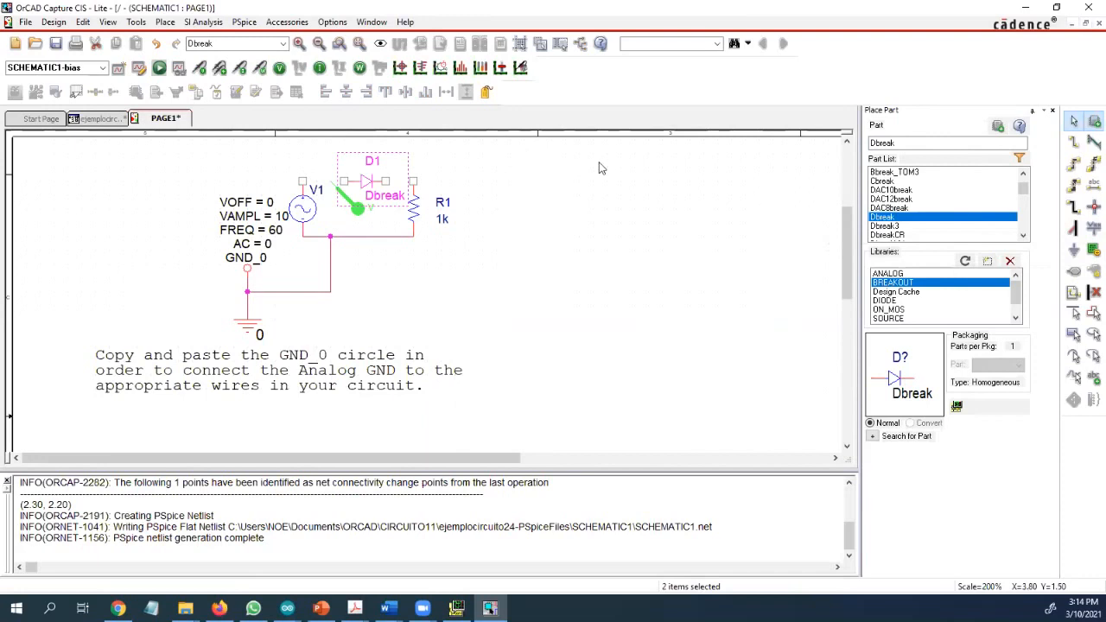
# Step: Wire diode D1's cathode to R1's upper terminal and its anode to V1's upper terminal
pyautogui.click(1073, 143)
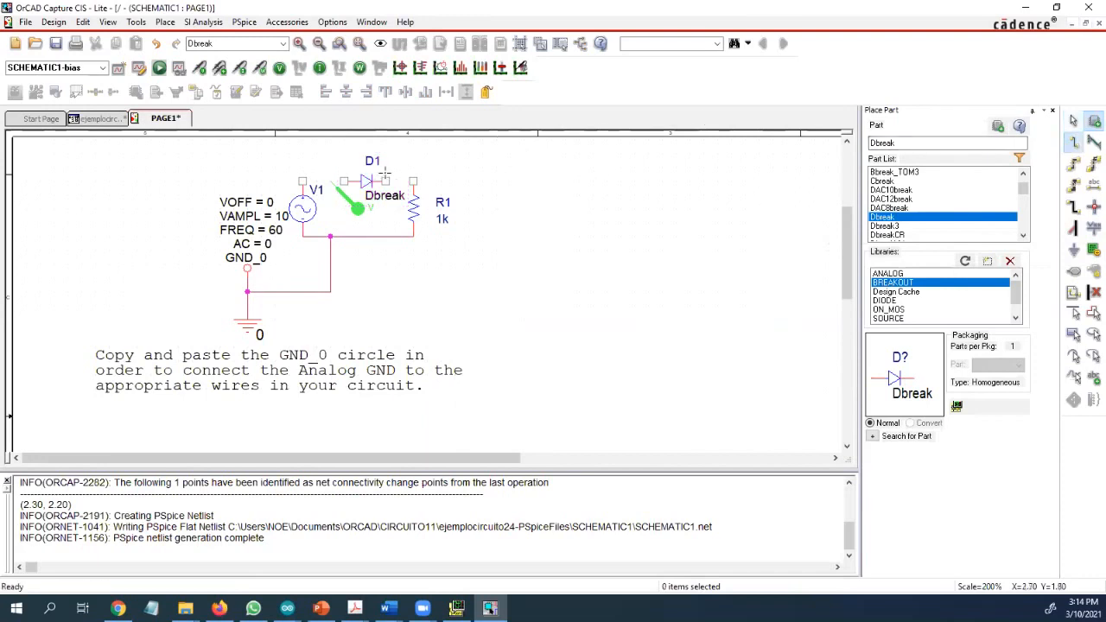
pyautogui.click(384, 180)
pyautogui.click(413, 181)
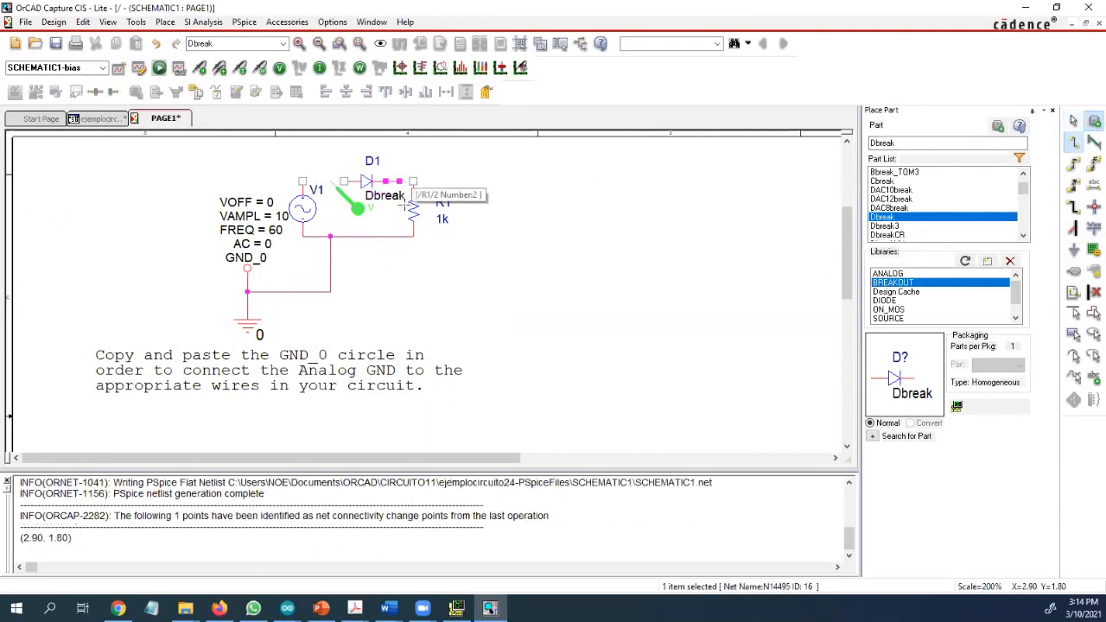
pyautogui.click(343, 181)
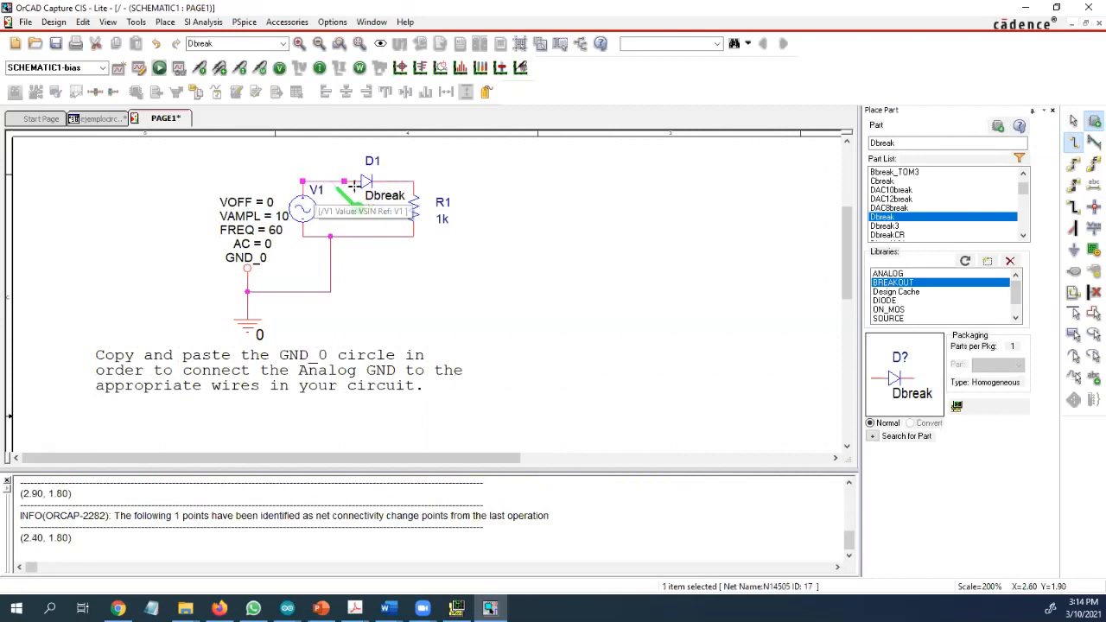
pyautogui.press('Escape')
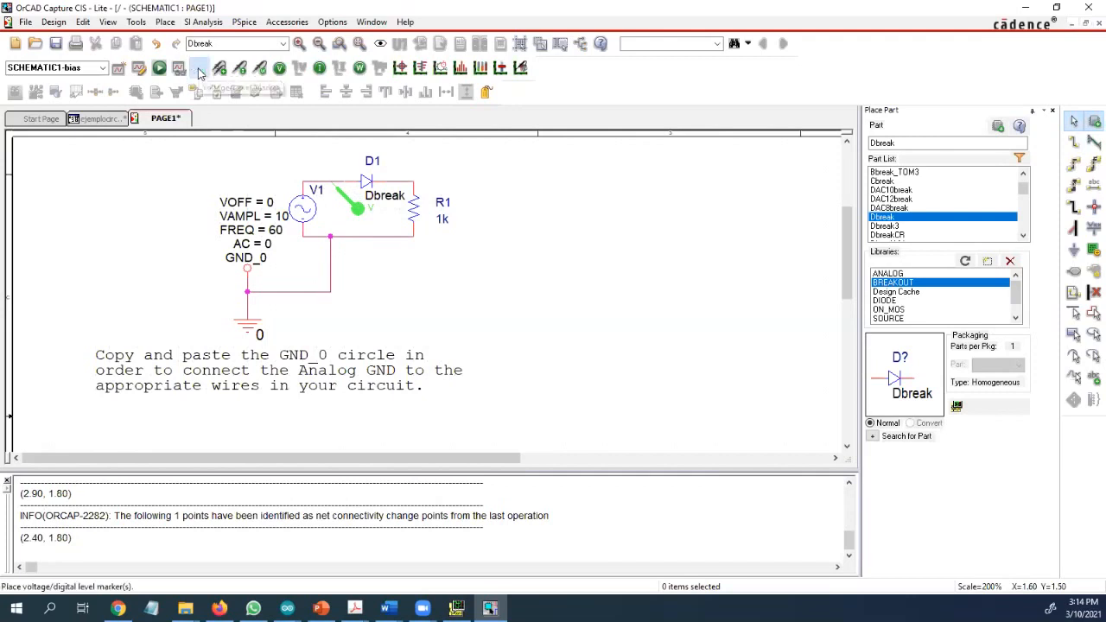
# Step: Place a second voltage marker at the node between diode D1 and resistor R1
pyautogui.click(198, 71)
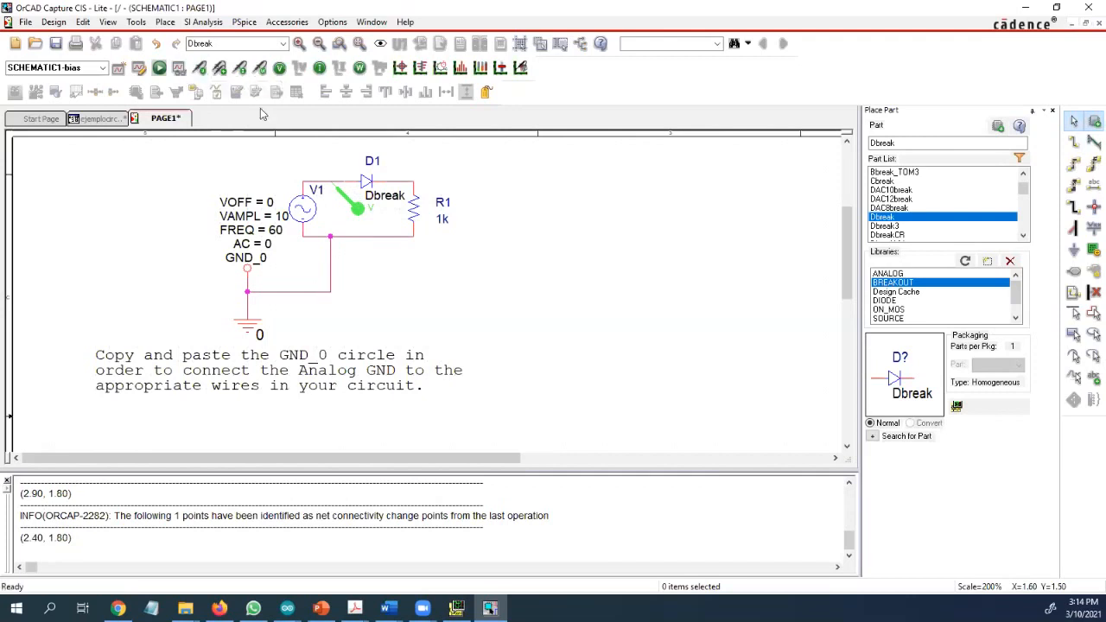
pyautogui.click(418, 188)
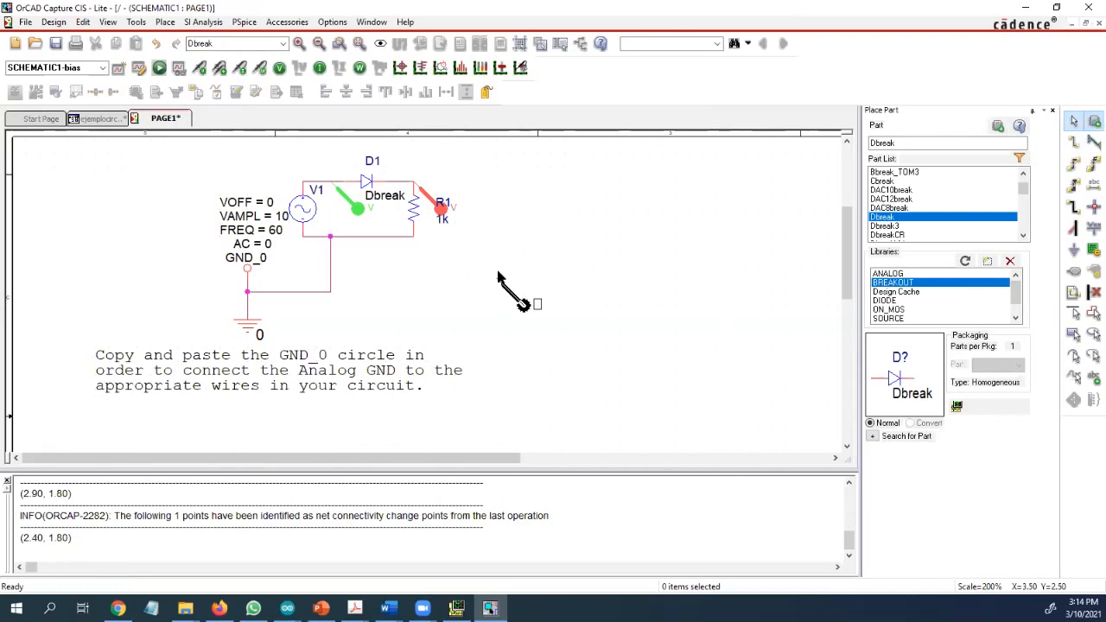
# Step: Run the SCHEMATIC1-bias simulation and zoom in on the second positive peak of the V(V1:+) and V(R1:2) traces
pyautogui.press('Escape')
pyautogui.click(159, 68)
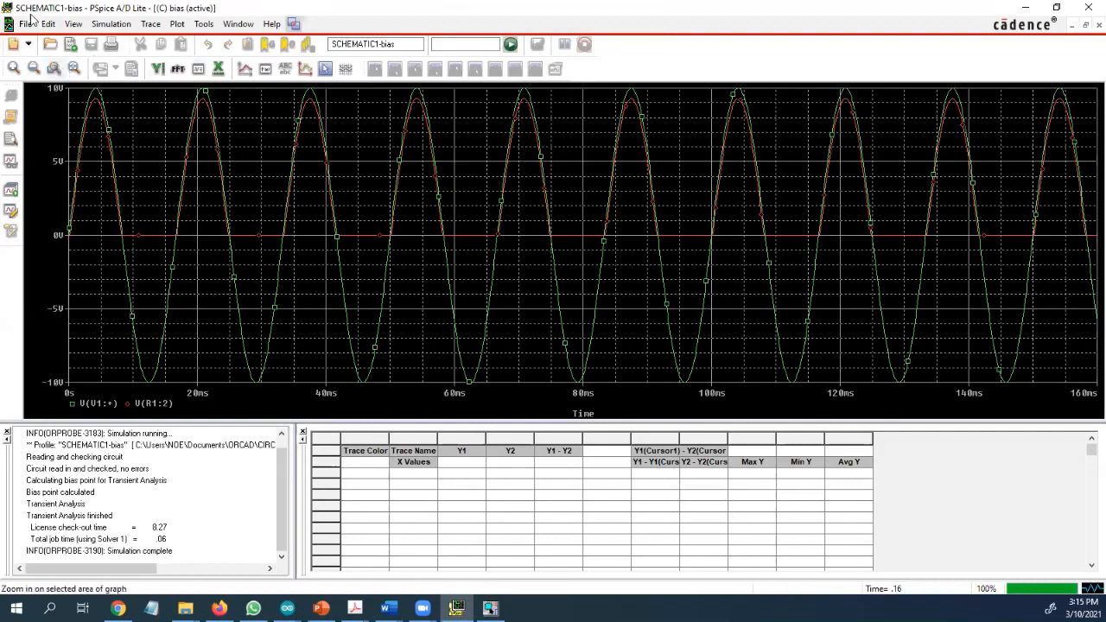
pyautogui.click(53, 69)
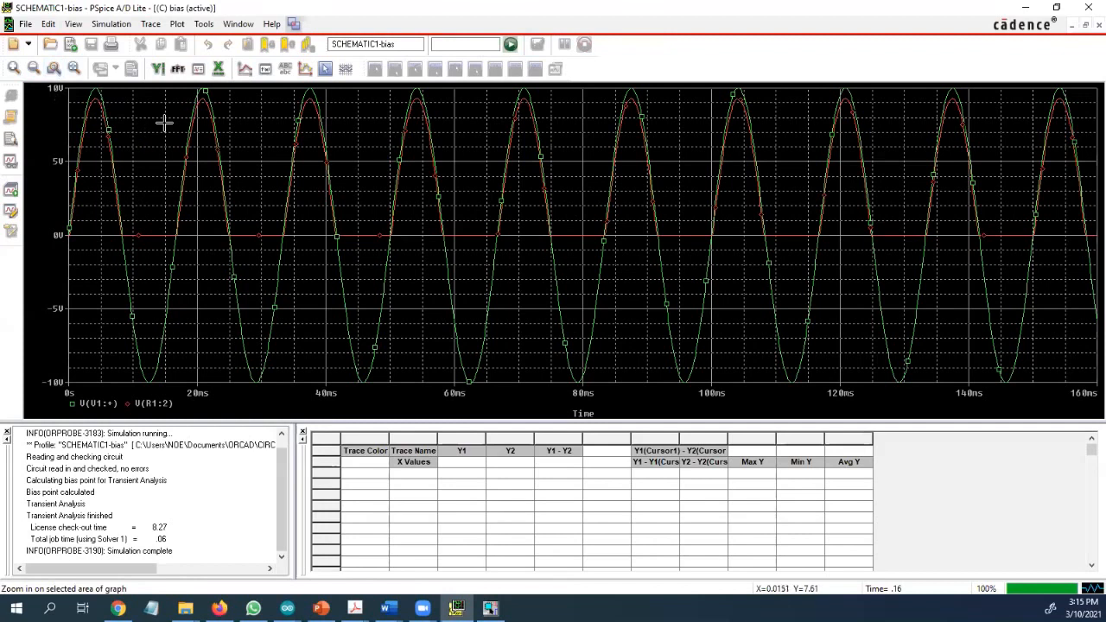
pyautogui.moveTo(164, 123); pyautogui.dragTo(244, 86)
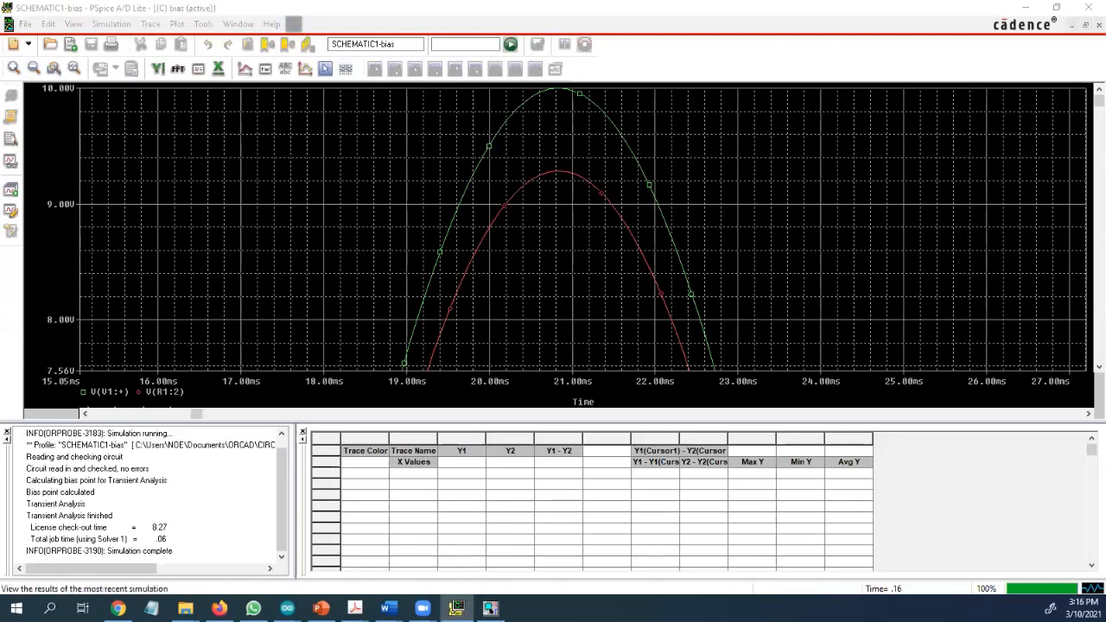
# Step: Turn on the trace cursor and position cursor 1 at the peak of V(V1:+) to read its maximum voltage
pyautogui.click(325, 73)
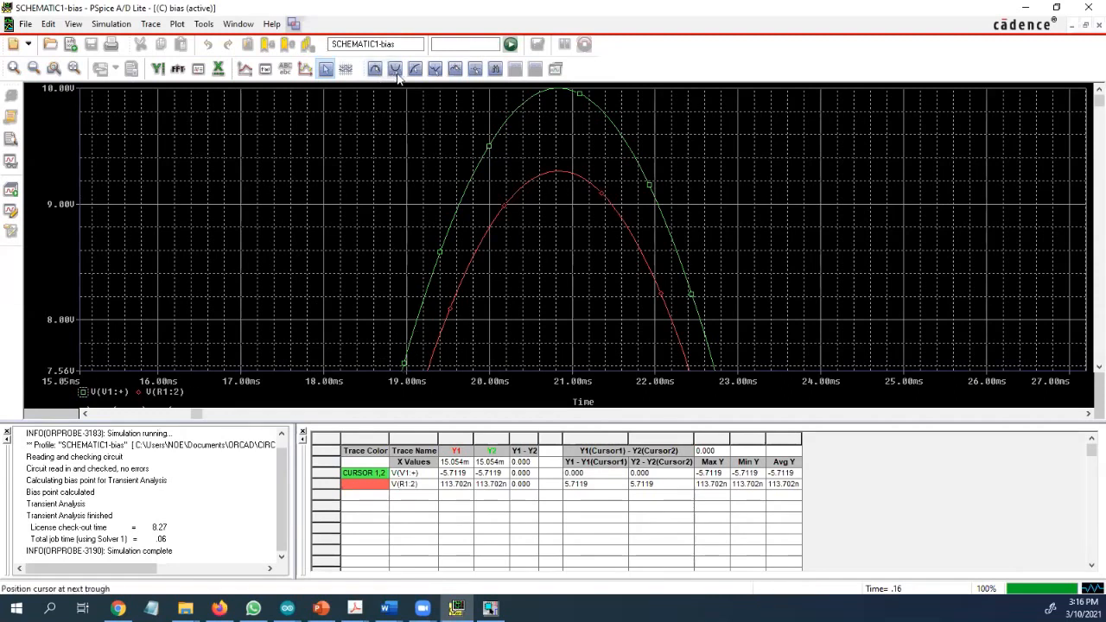
pyautogui.moveTo(434, 279)
pyautogui.mouseDown()
pyautogui.moveTo(571, 93)
pyautogui.moveTo(554, 164)
pyautogui.moveTo(482, 180)
pyautogui.moveTo(413, 260)
pyautogui.moveTo(438, 251)
pyautogui.mouseUp()
pyautogui.moveTo(450, 232)
pyautogui.mouseDown()
pyautogui.moveTo(511, 198)
pyautogui.moveTo(493, 205)
pyautogui.mouseUp()
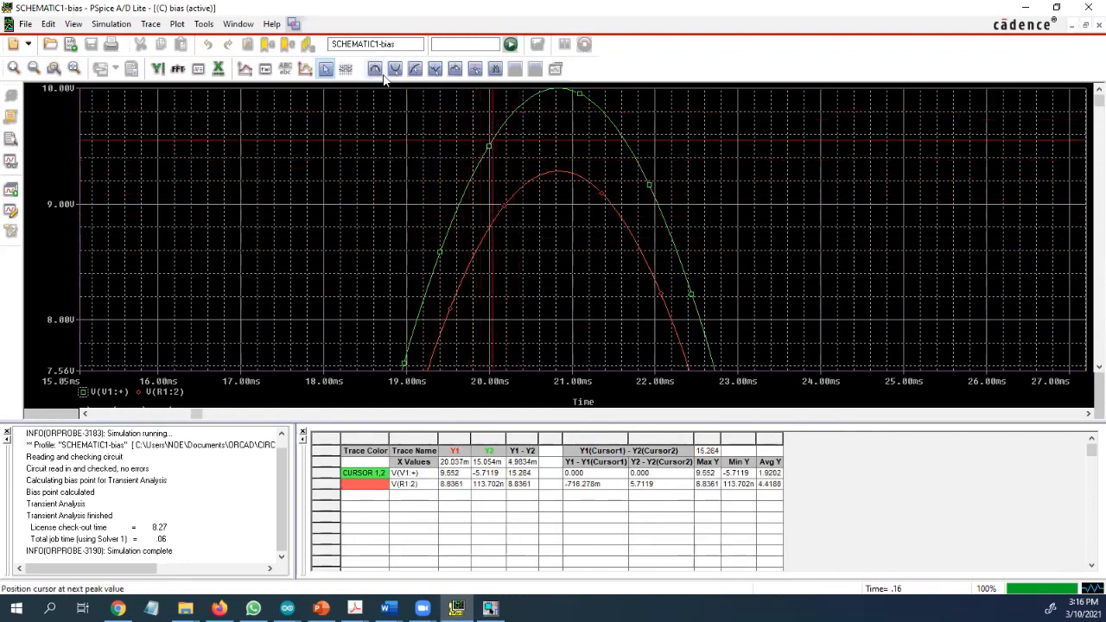
pyautogui.click(455, 72)
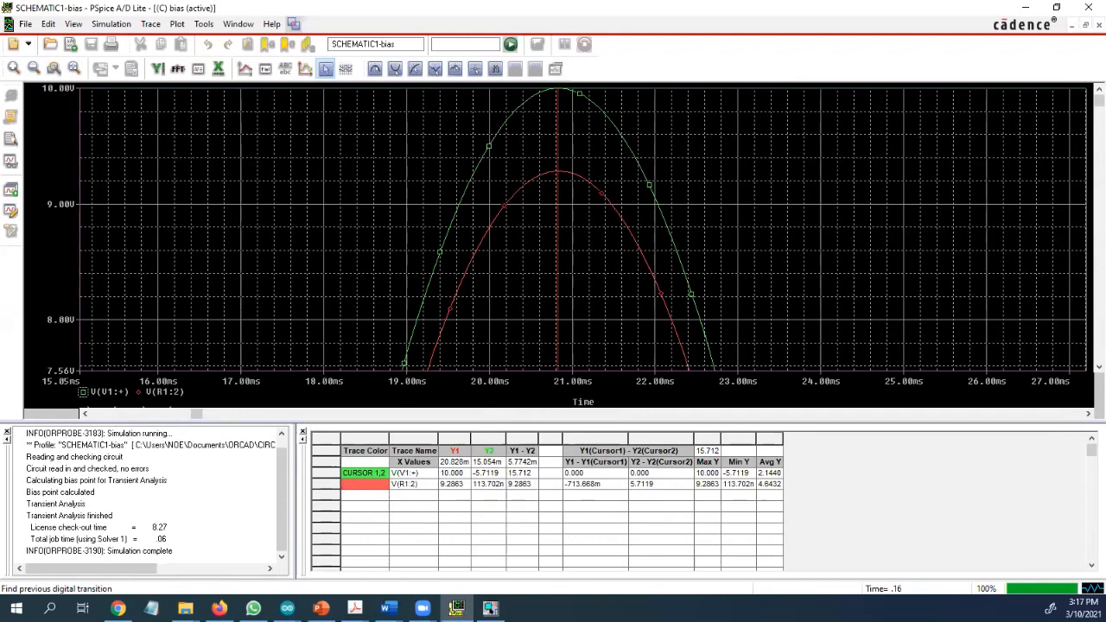
pyautogui.click(275, 464)
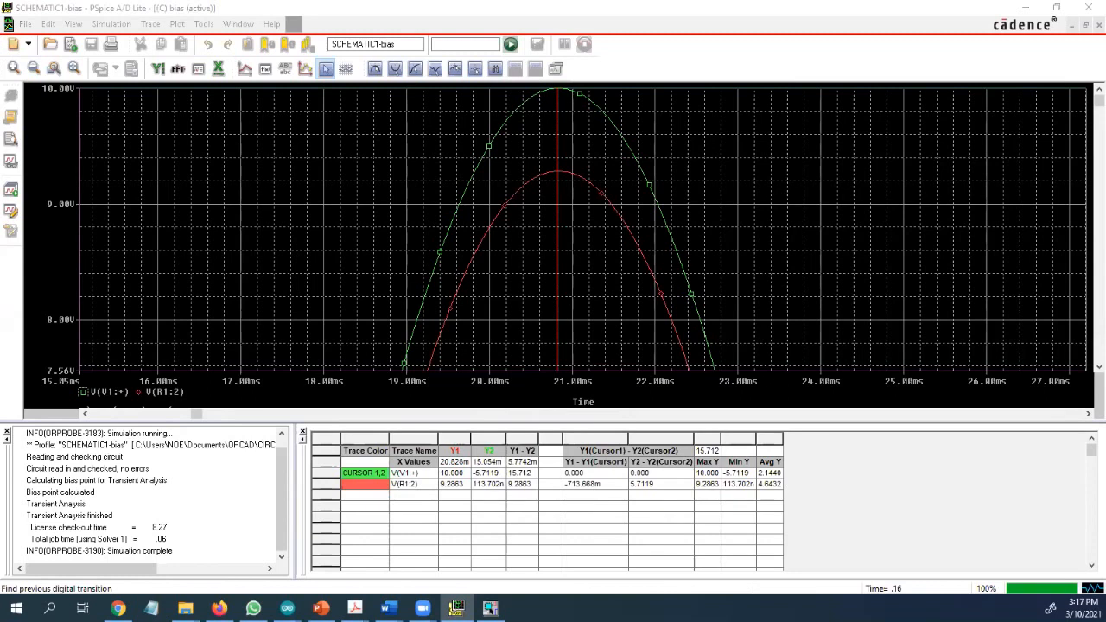
# Step: Assign cursor 1 to the V(R1:2) trace and move it to the crest of that waveform to read the peak
pyautogui.click(137, 391)
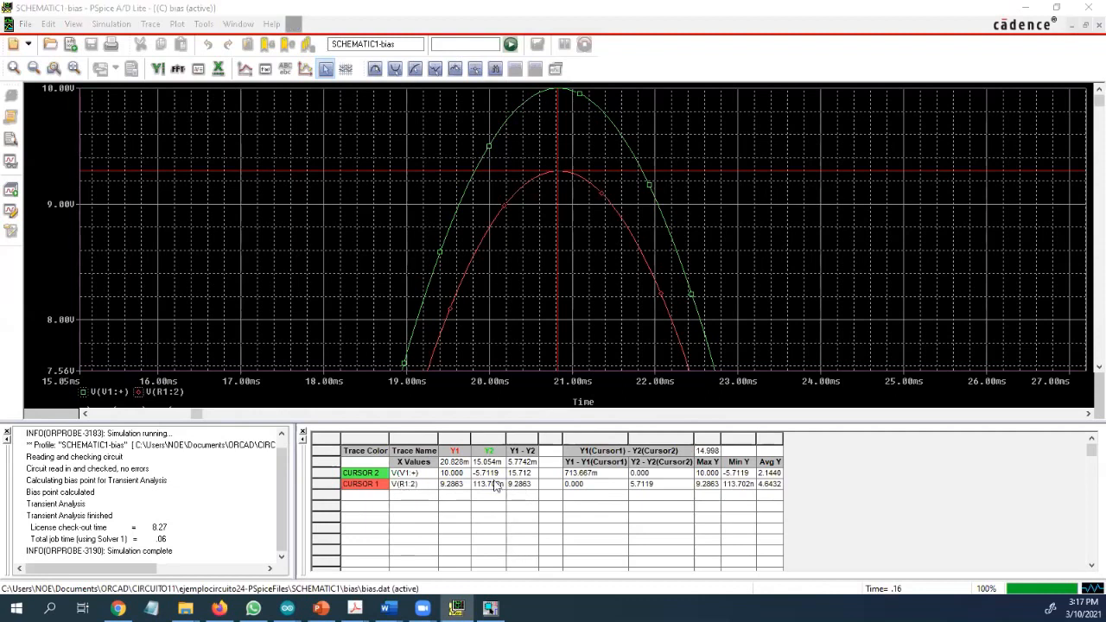
pyautogui.click(535, 291)
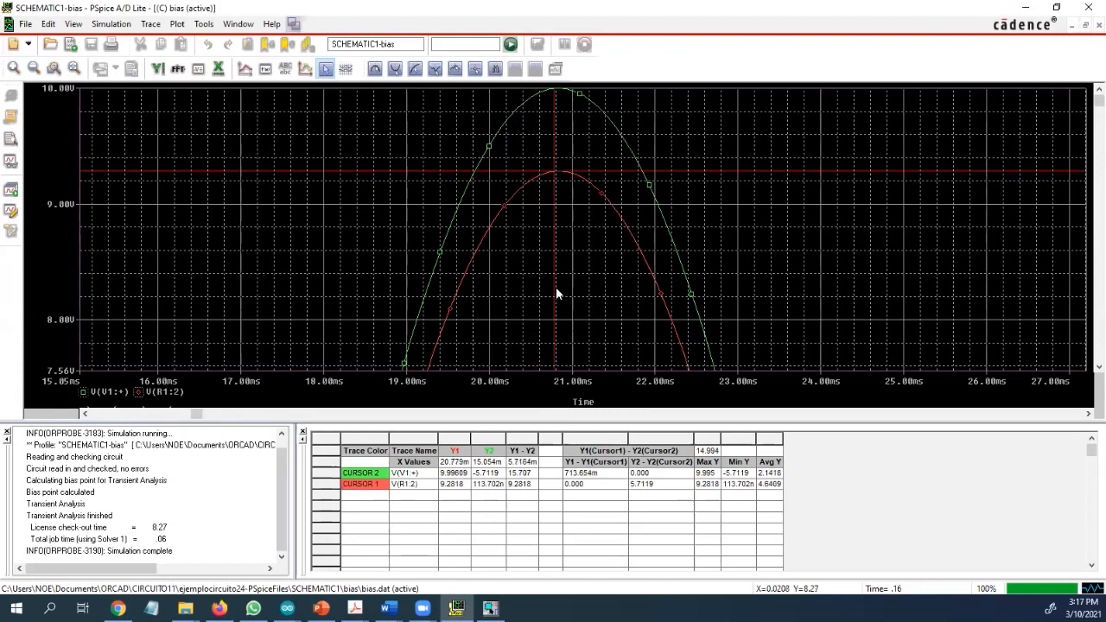
pyautogui.click(556, 293)
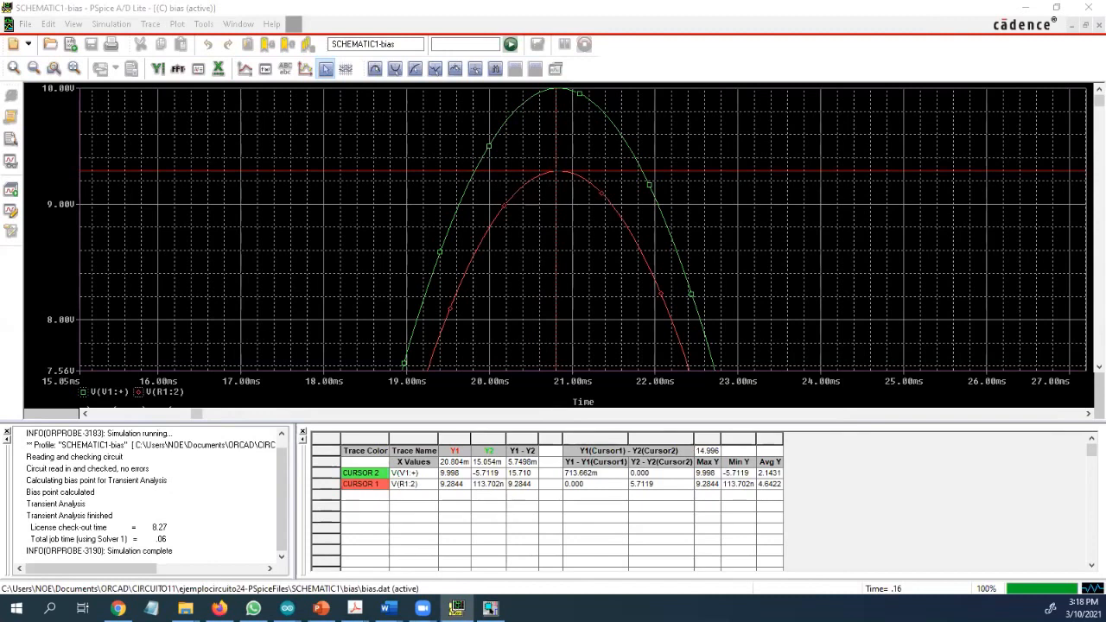
pyautogui.click(481, 301)
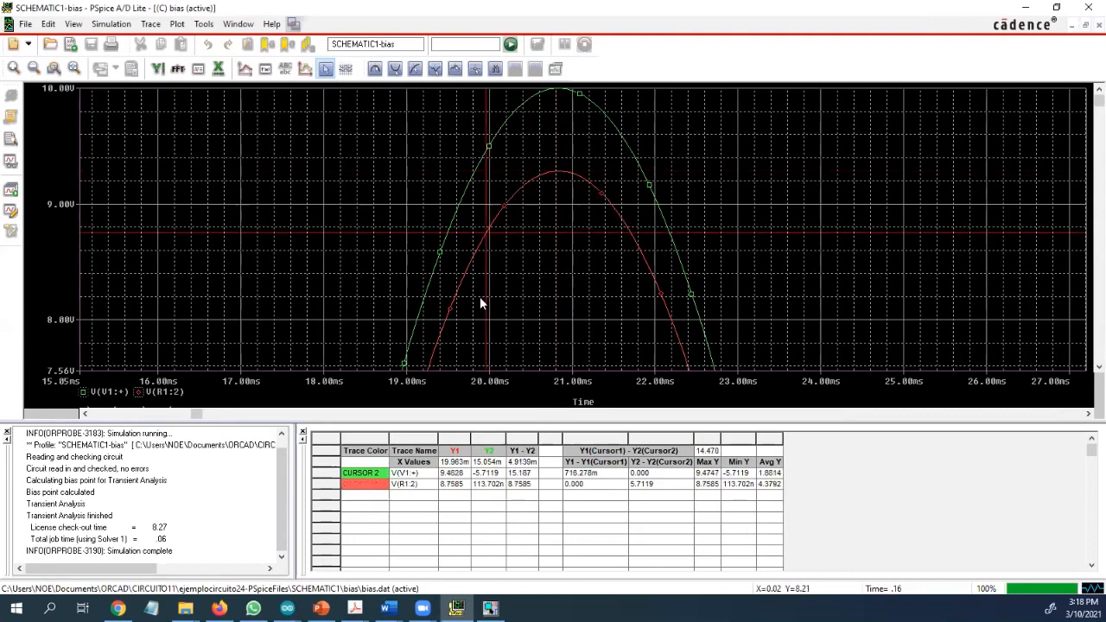
pyautogui.click(504, 306)
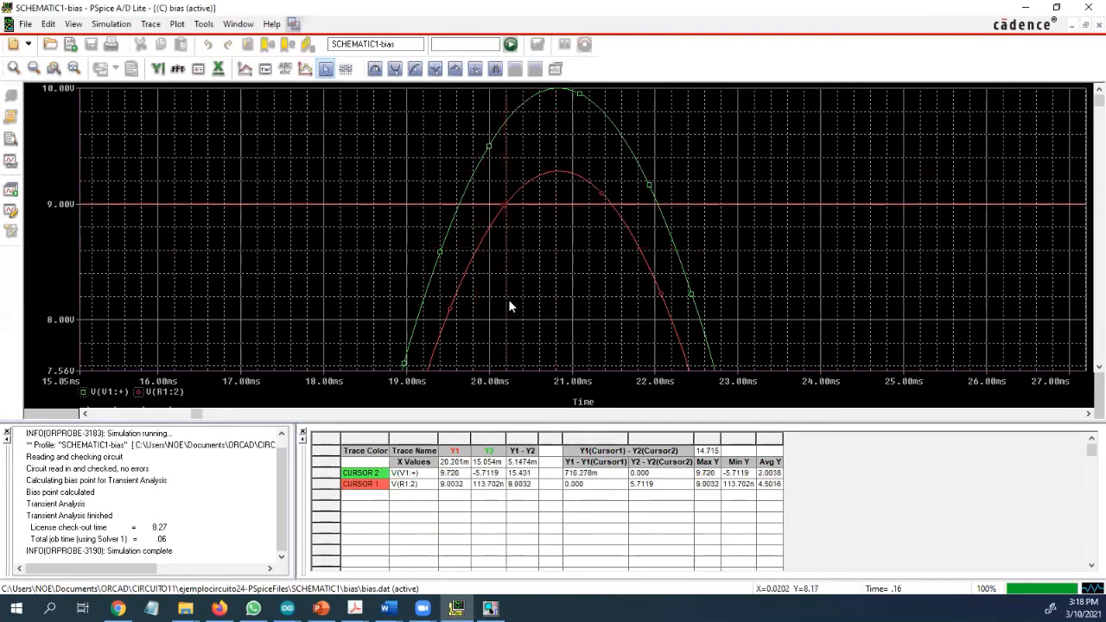
pyautogui.click(500, 306)
pyautogui.moveTo(504, 301); pyautogui.dragTo(557, 304)
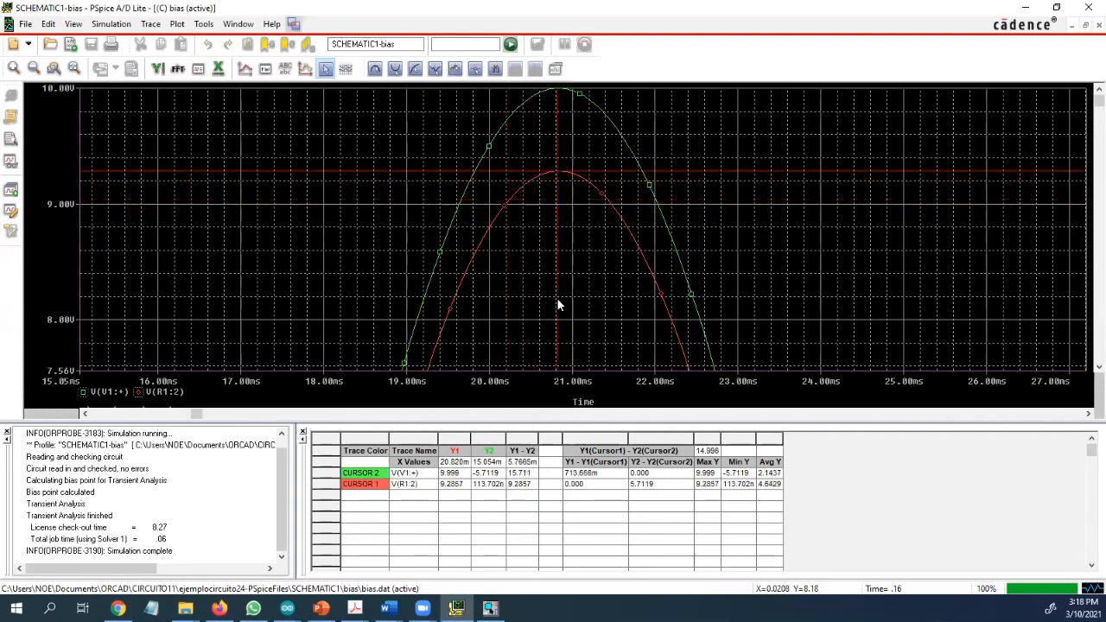
pyautogui.press('Left')
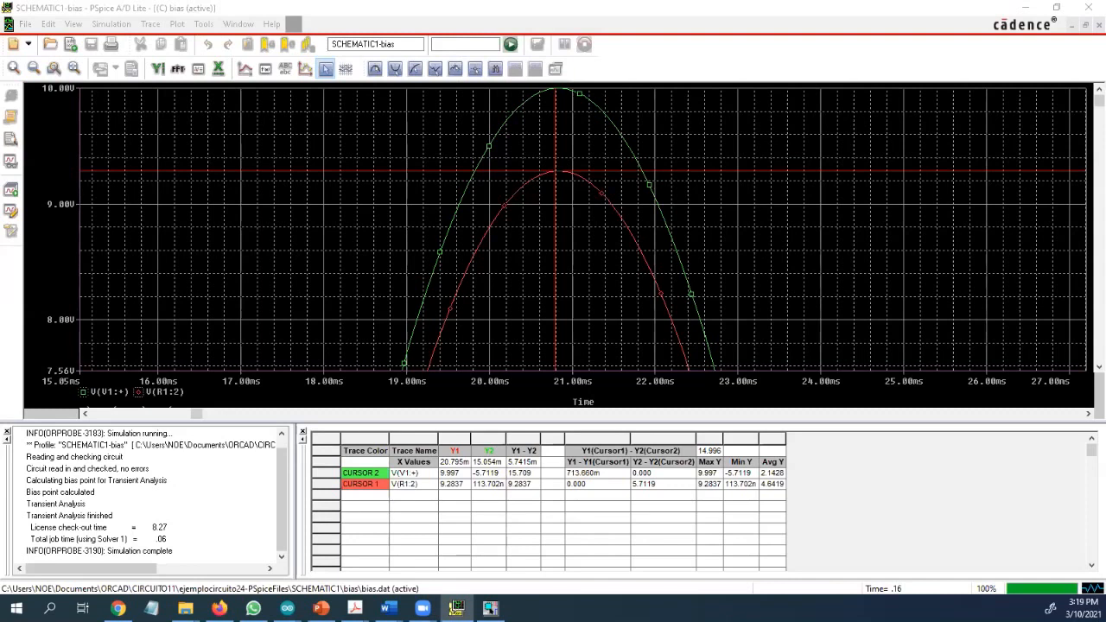
# Step: Fit the full 0 to 160 ms range of both traces in the plot to compare input and output waveforms
pyautogui.click(73, 68)
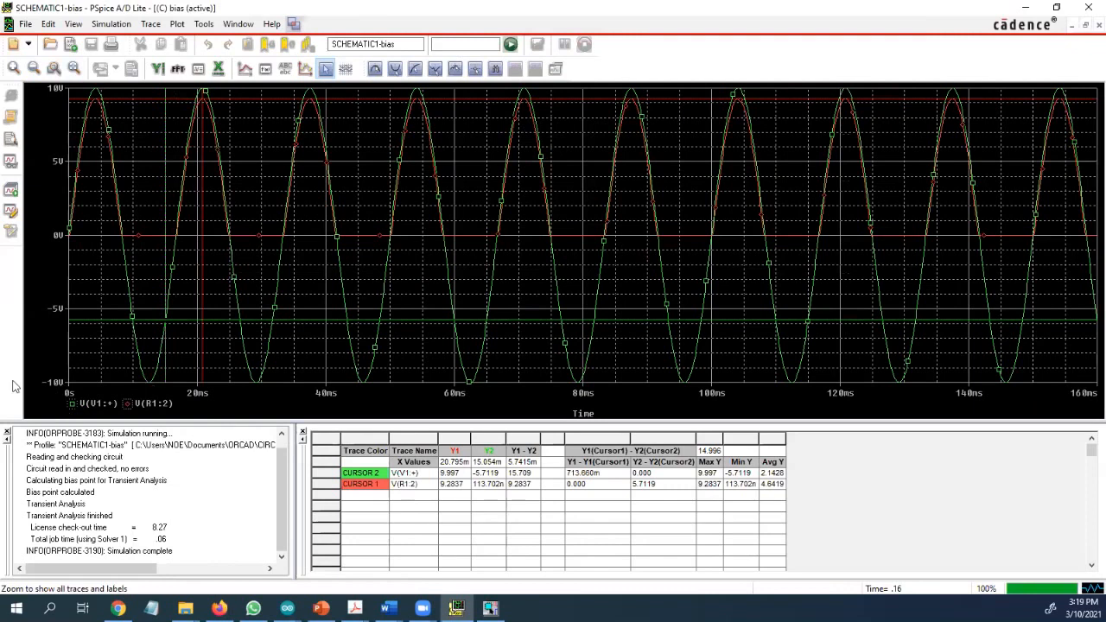
pyautogui.hotkey('ctrl', 'b')
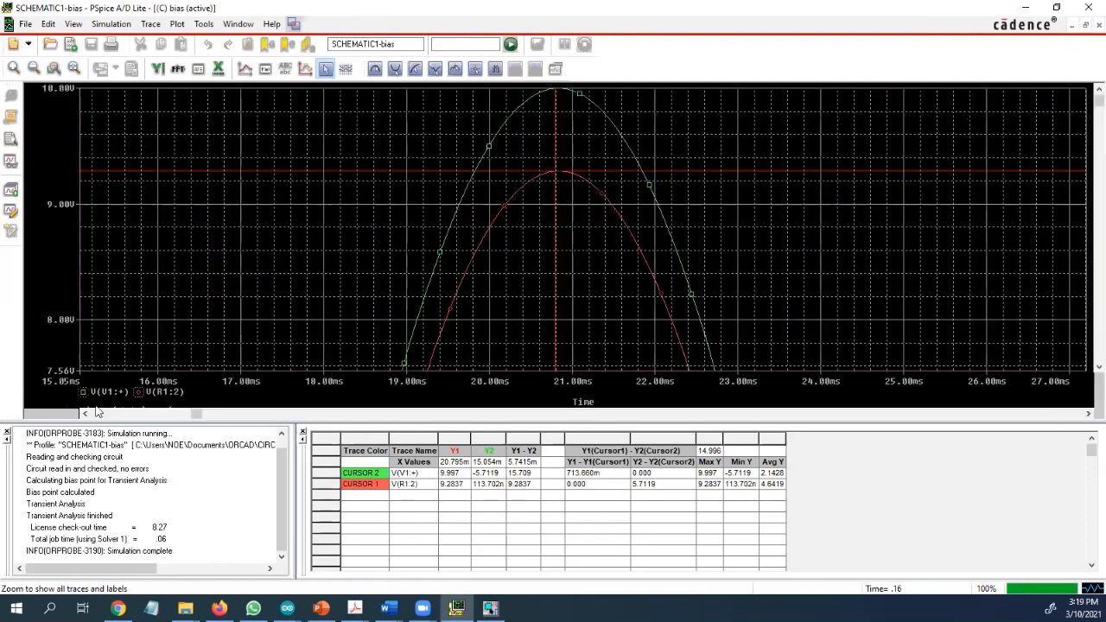
pyautogui.click(73, 69)
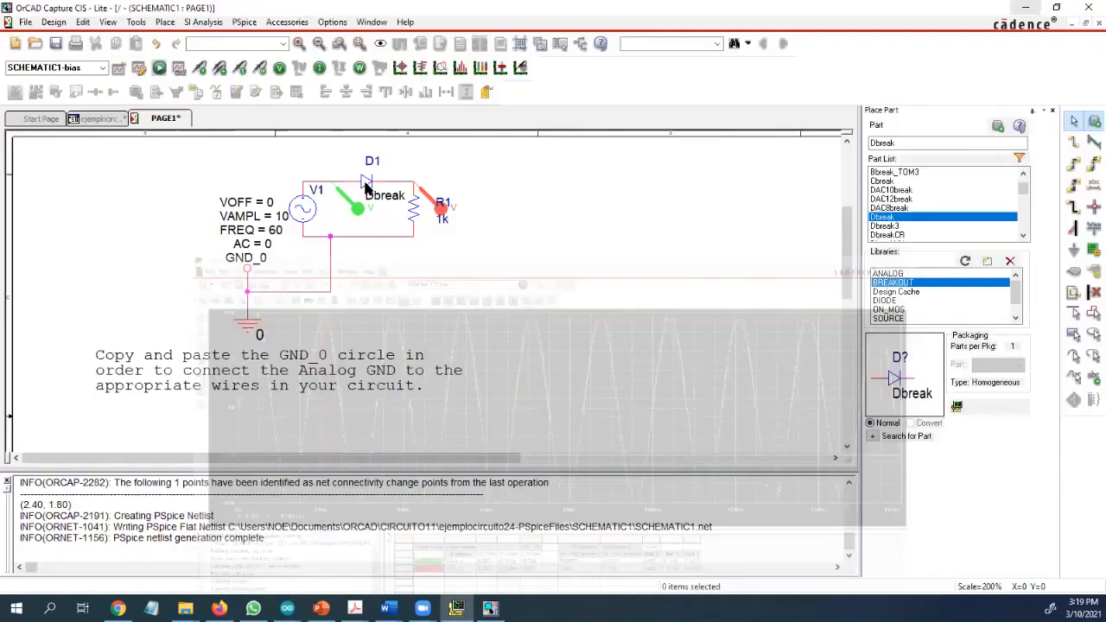
# Step: Switch back to the schematic in OrCAD Capture and delete the Dbreak diode D1 between V1 and R1
pyautogui.click(366, 184)
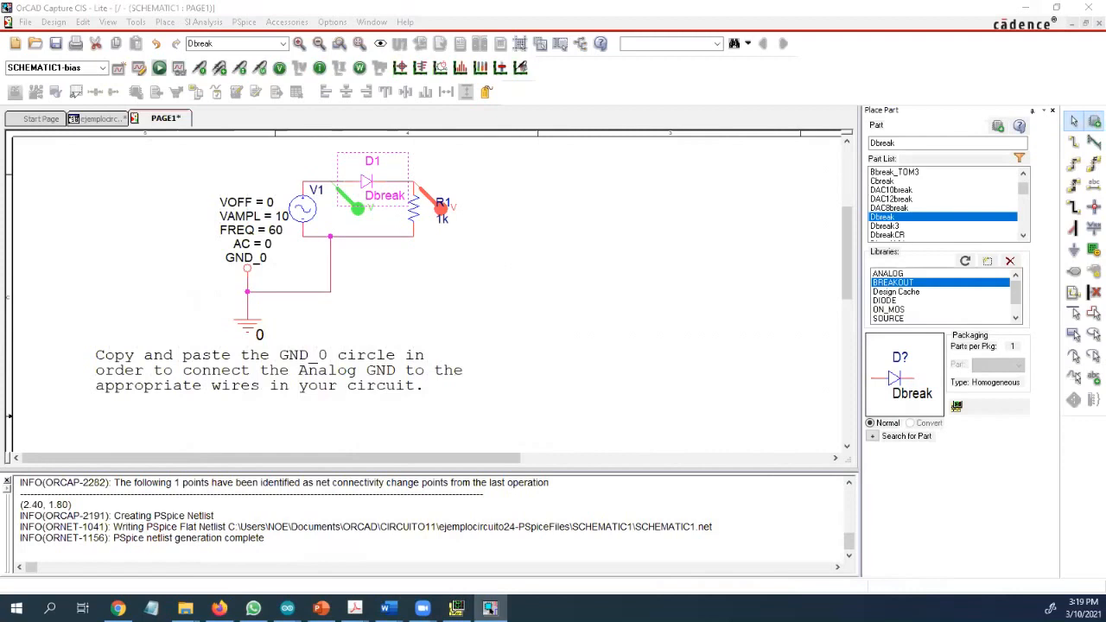
pyautogui.click(380, 183)
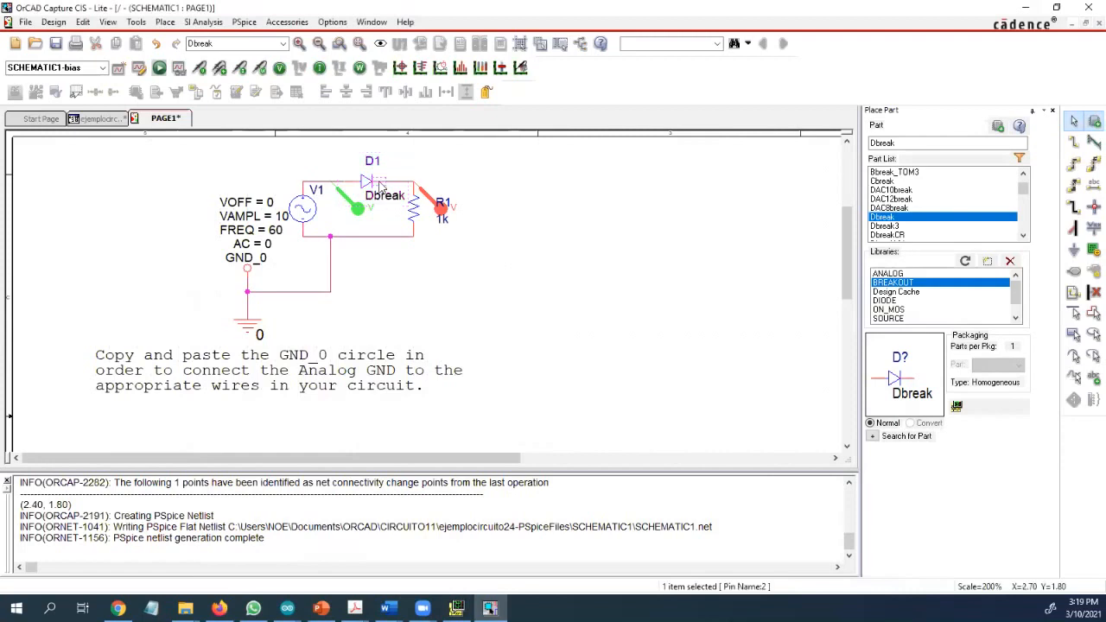
pyautogui.click(366, 188)
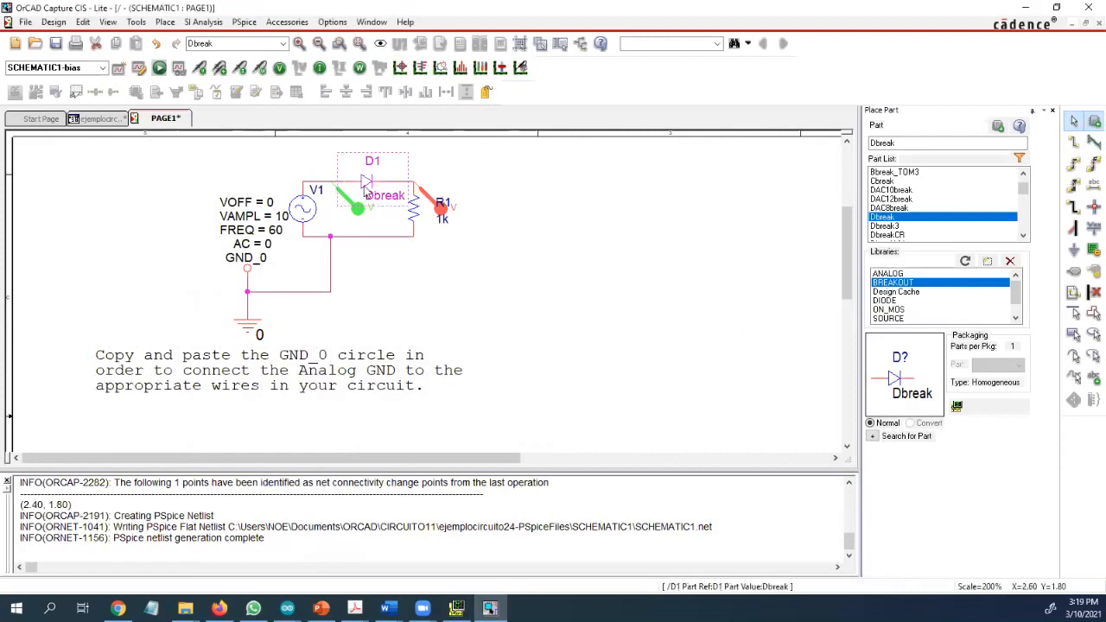
pyautogui.press('Delete')
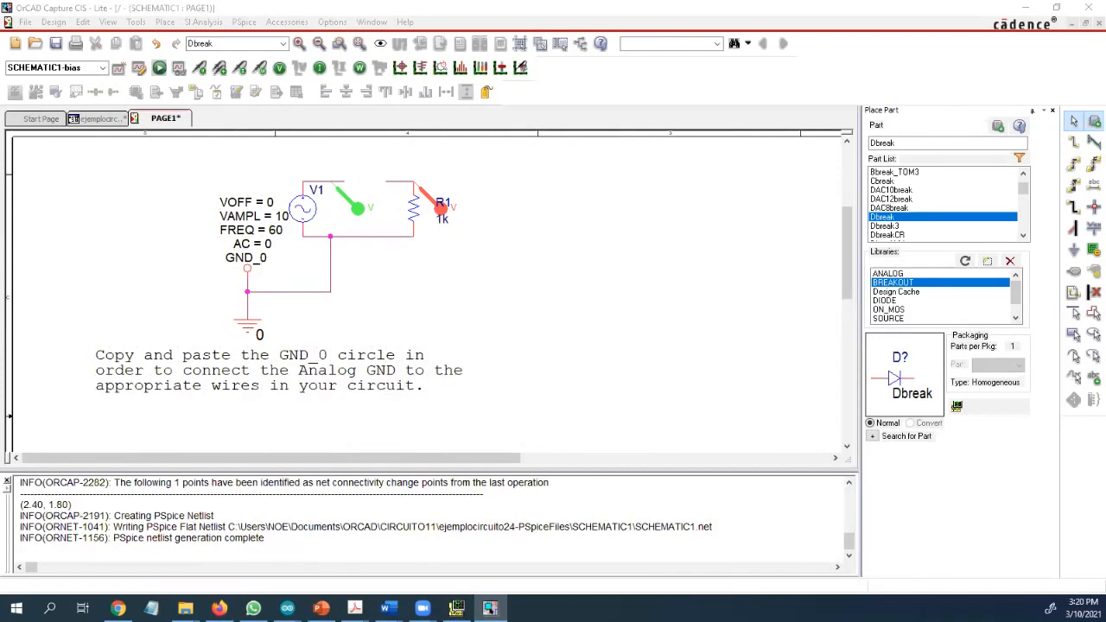
# Step: Switch to PowerPoint and examine slide 81 on temperature changes and the diode's characteristic curves, then return to the schematic
pyautogui.click(321, 608)
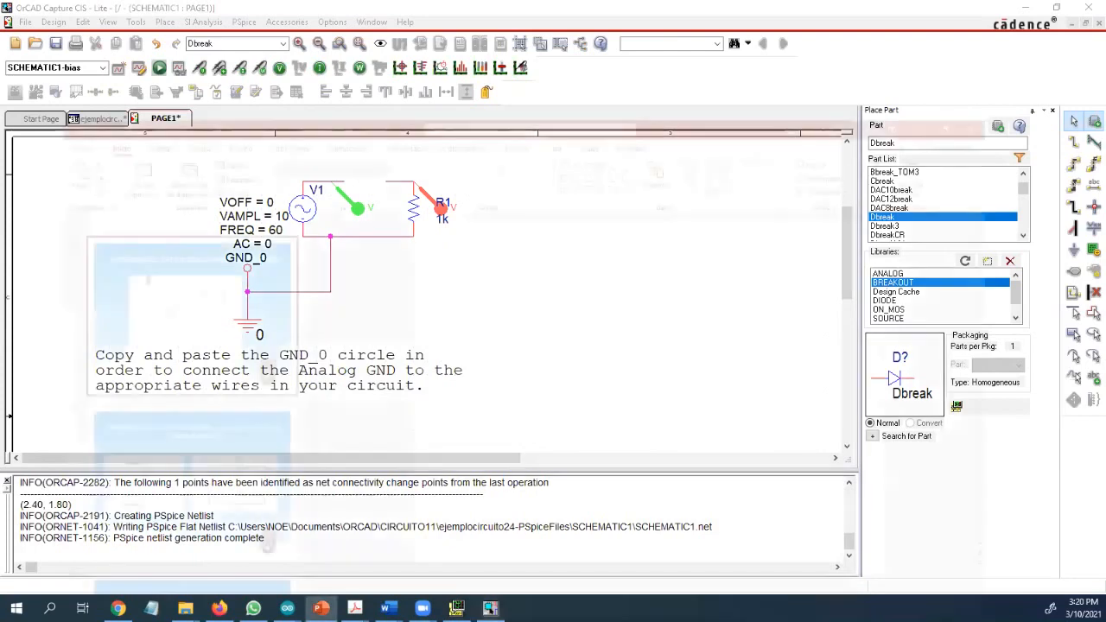
pyautogui.scroll(-10, 131, 311)
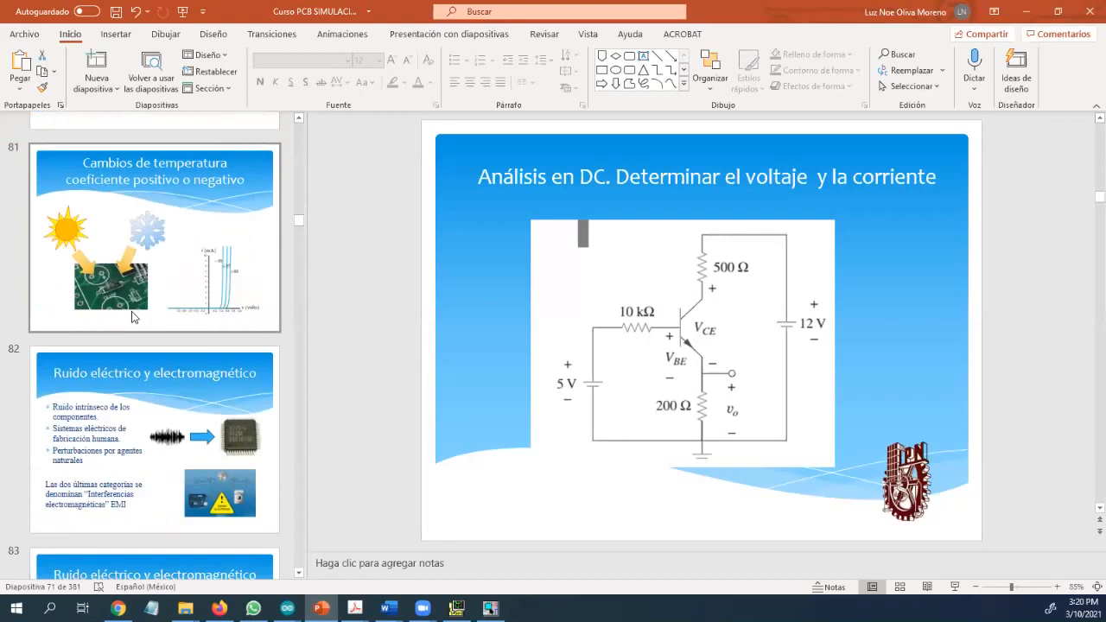
pyautogui.click(138, 269)
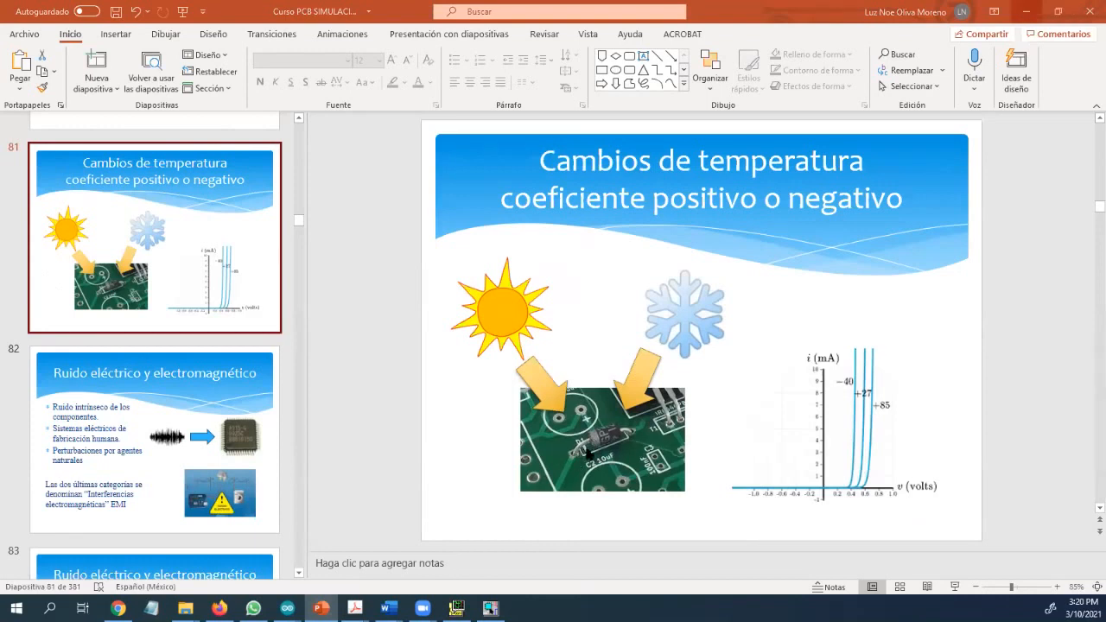
pyautogui.click(1025, 12)
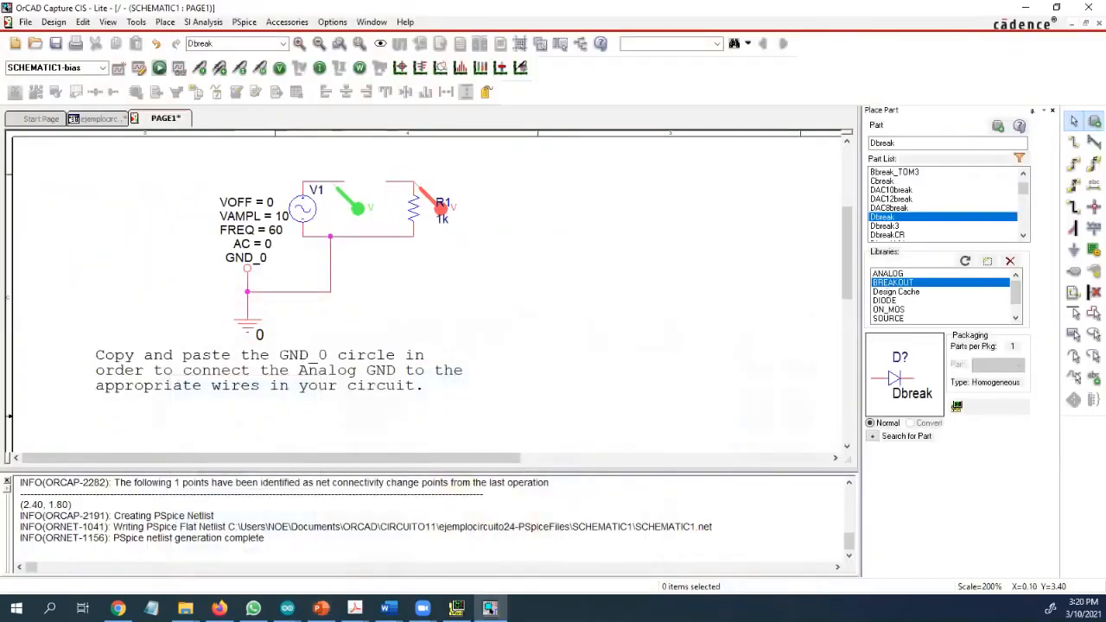
# Step: Switch to Firefox and filter the Google Images results for diodo to rectificador
pyautogui.click(219, 608)
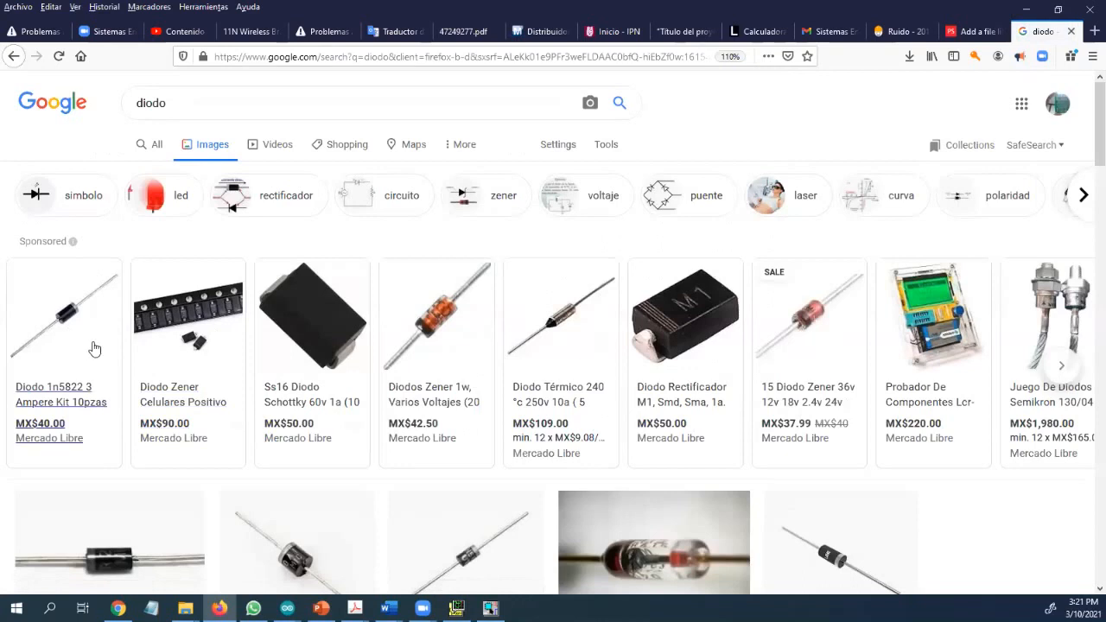
pyautogui.moveTo(24, 308)
pyautogui.click(253, 207)
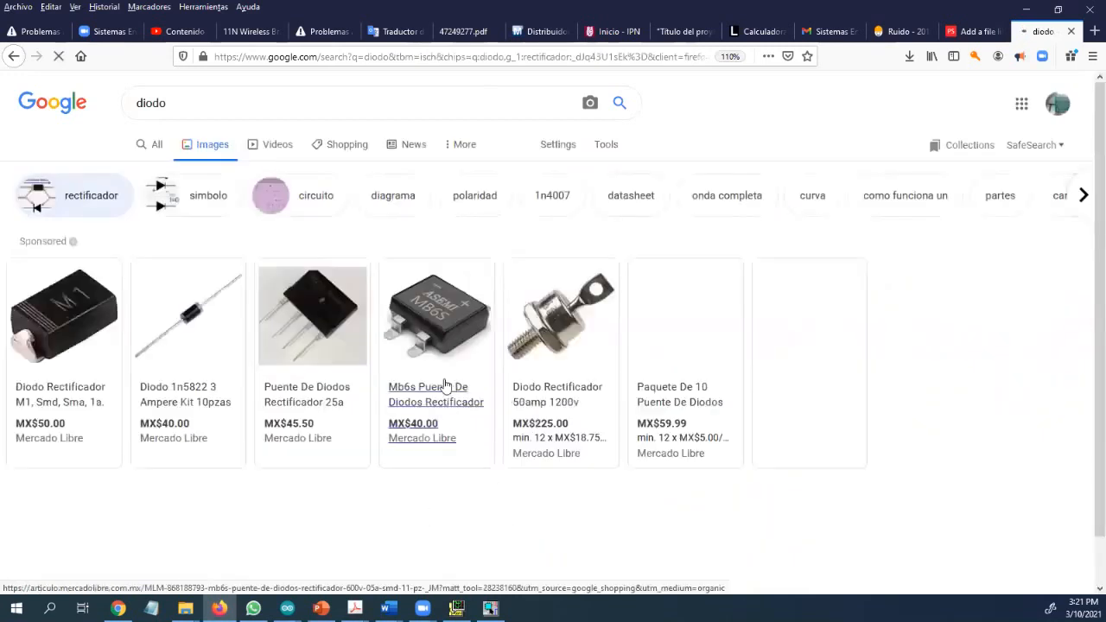
# Step: Examine the rectifier diode images and the sponsored shop listings for different diode types and packages
pyautogui.scroll(-2, 367, 324)
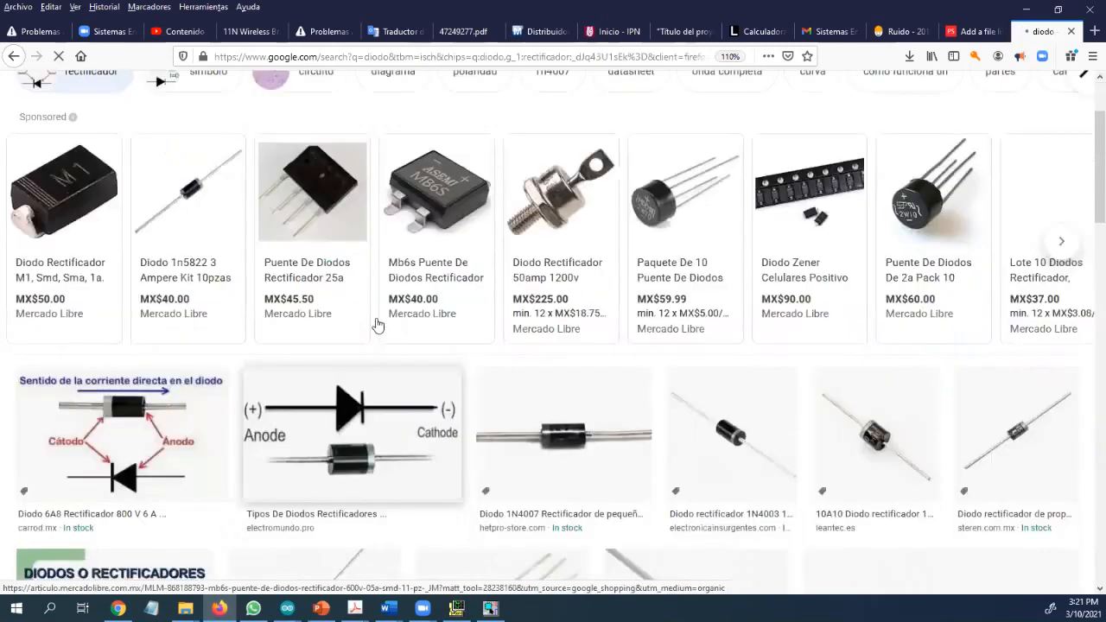
pyautogui.scroll(-2, 379, 350)
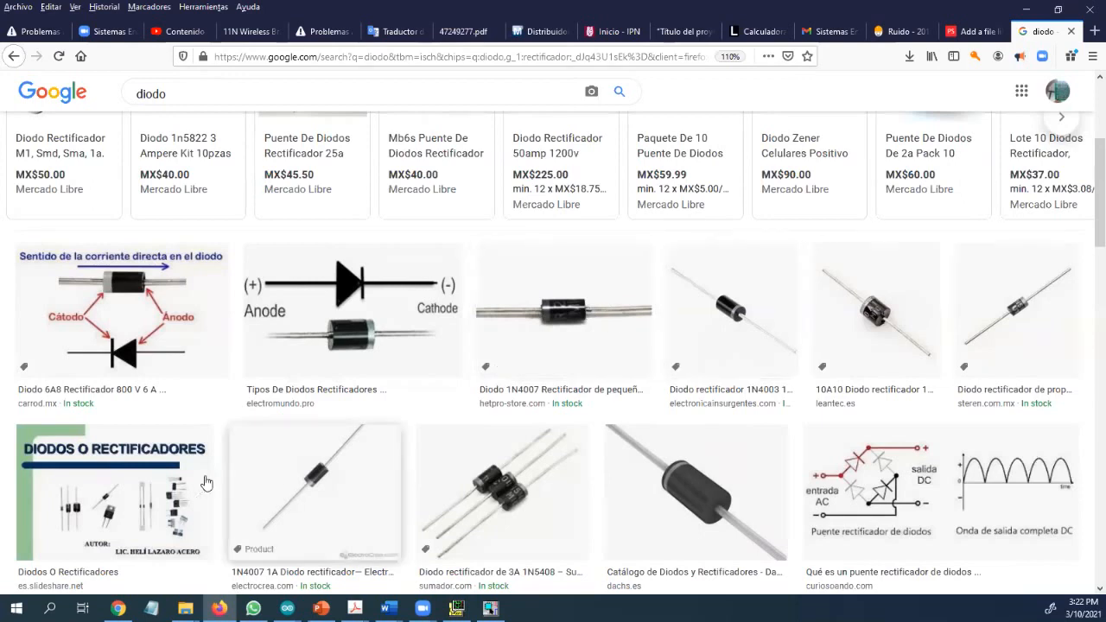
pyautogui.scroll(-3, 812, 455)
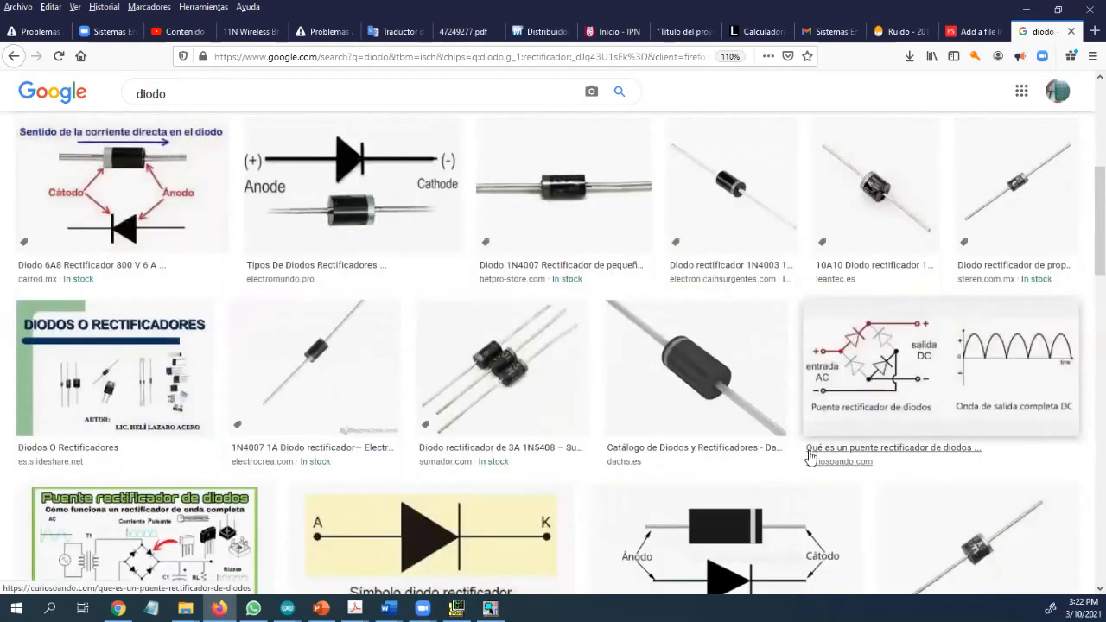
pyautogui.scroll(-3, 808, 458)
pyautogui.scroll(-2, 613, 419)
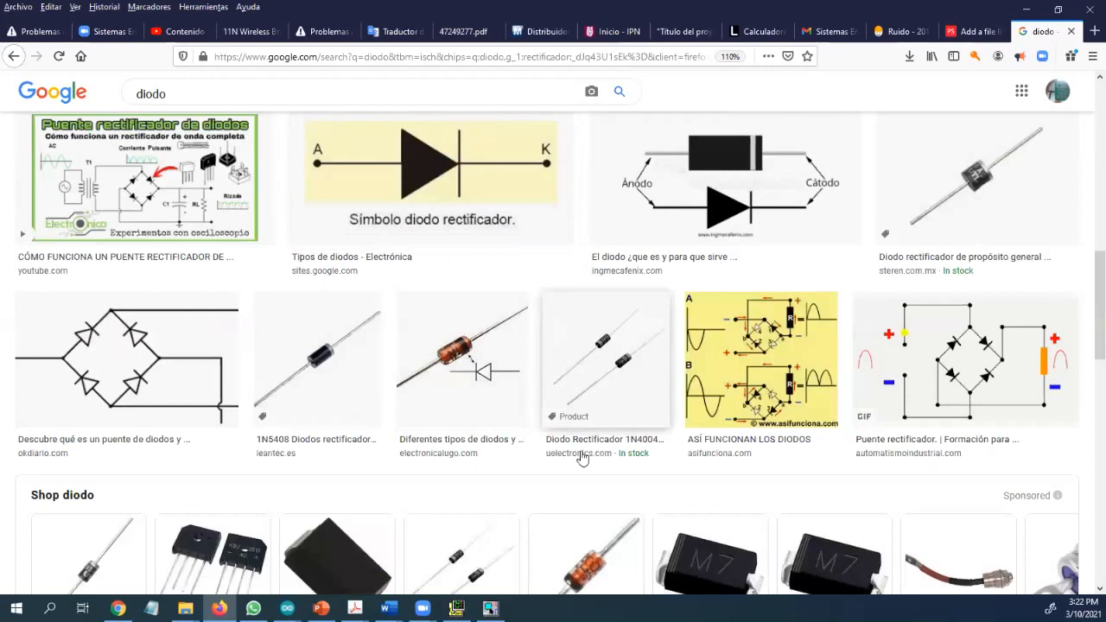
pyautogui.scroll(-3, 504, 456)
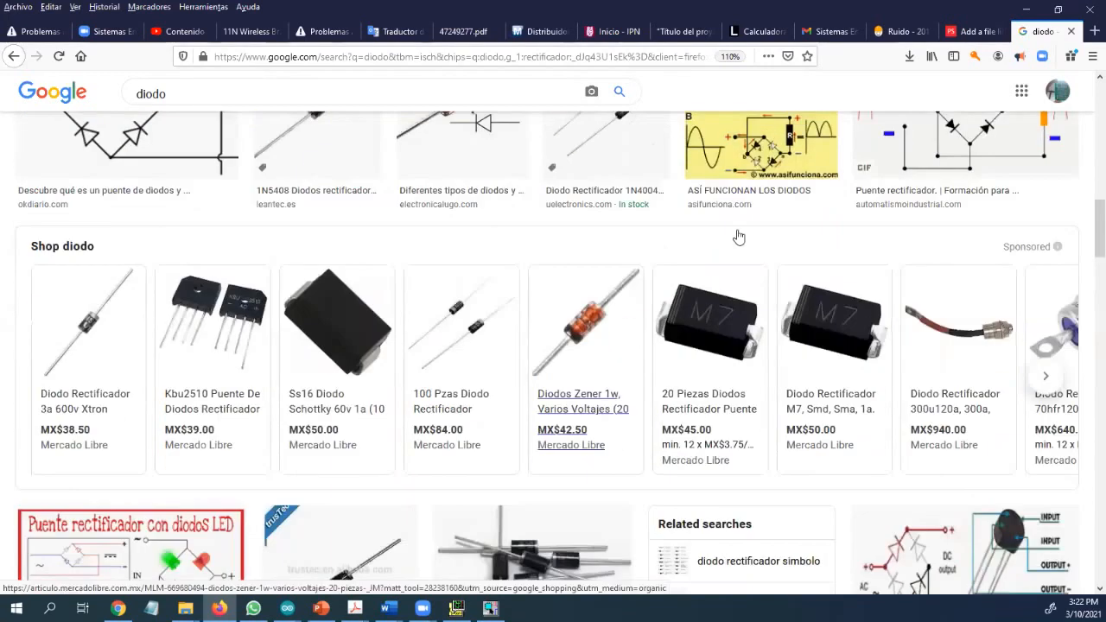
pyautogui.scroll(-1, 739, 236)
pyautogui.scroll(1, 755, 168)
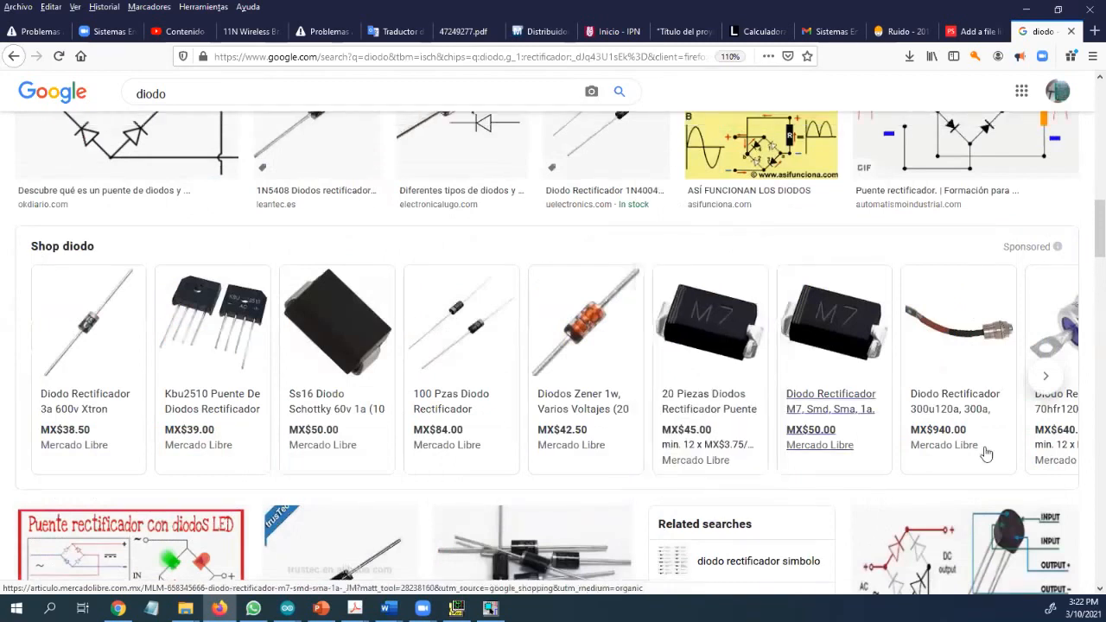
pyautogui.click(1055, 381)
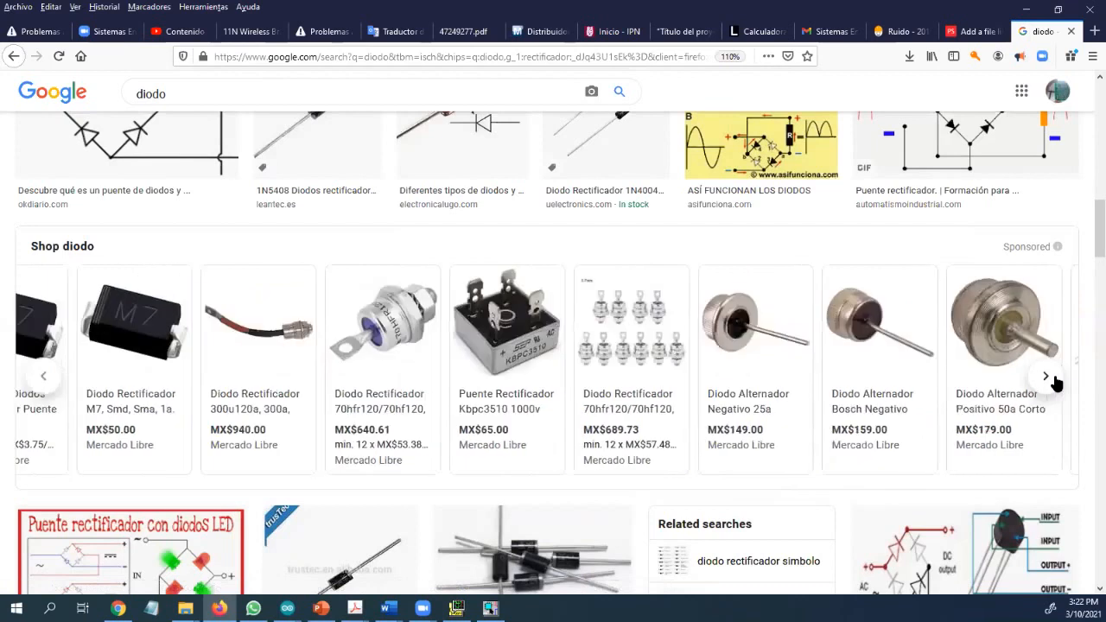
pyautogui.click(1055, 381)
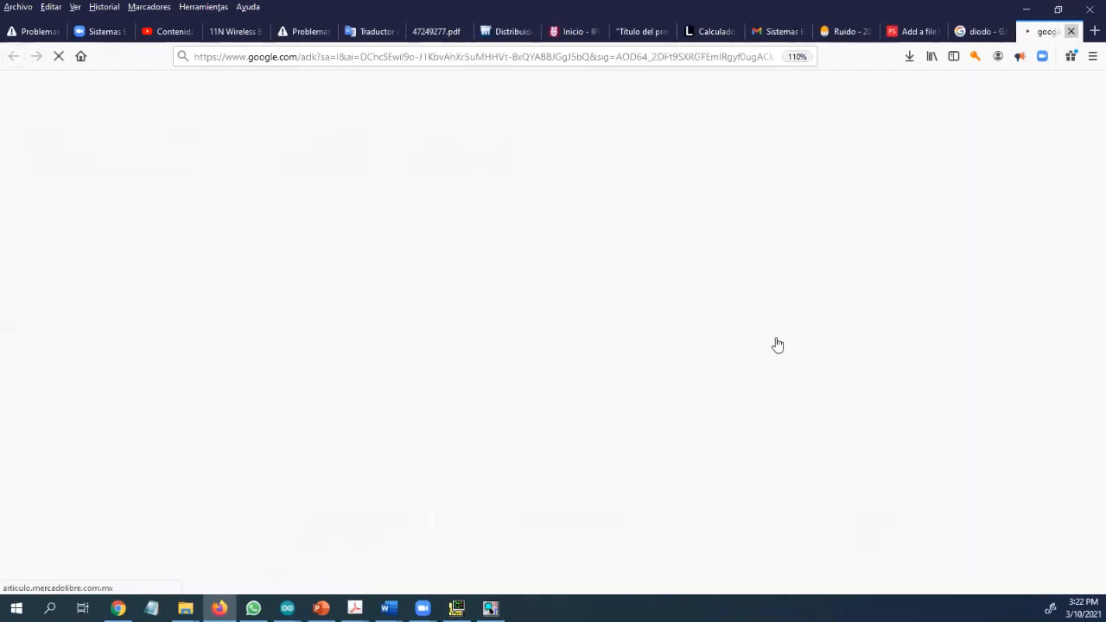
# Step: Close the shop listing page, switch back to OrCAD Capture, and look through the BREAKOUT parts and the available libraries
pyautogui.hotkey('ctrl', 'w')
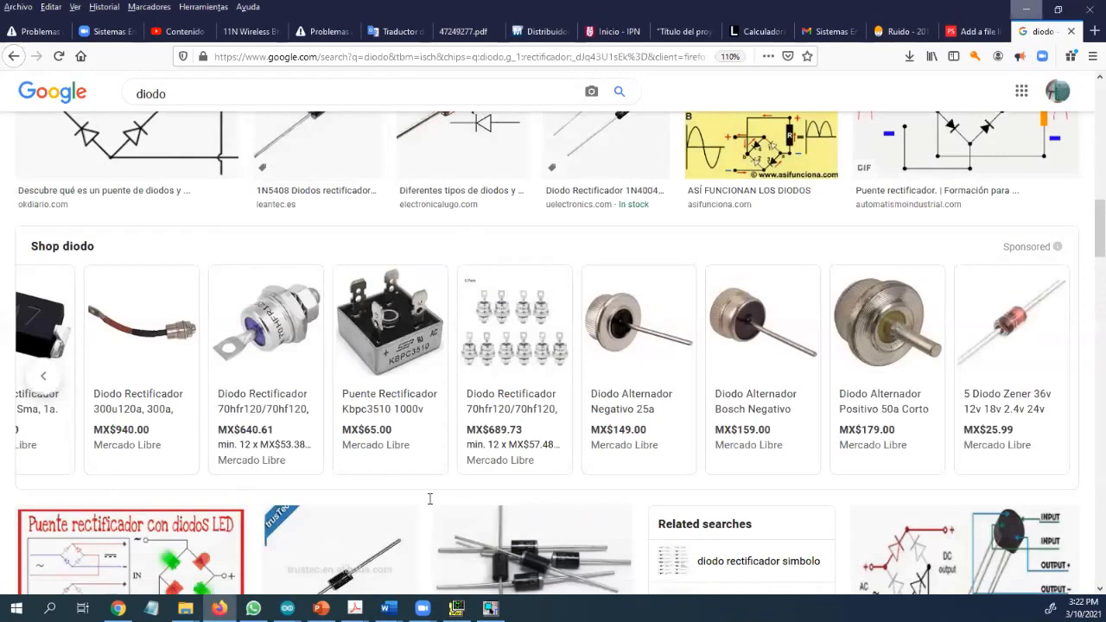
pyautogui.click(1027, 9)
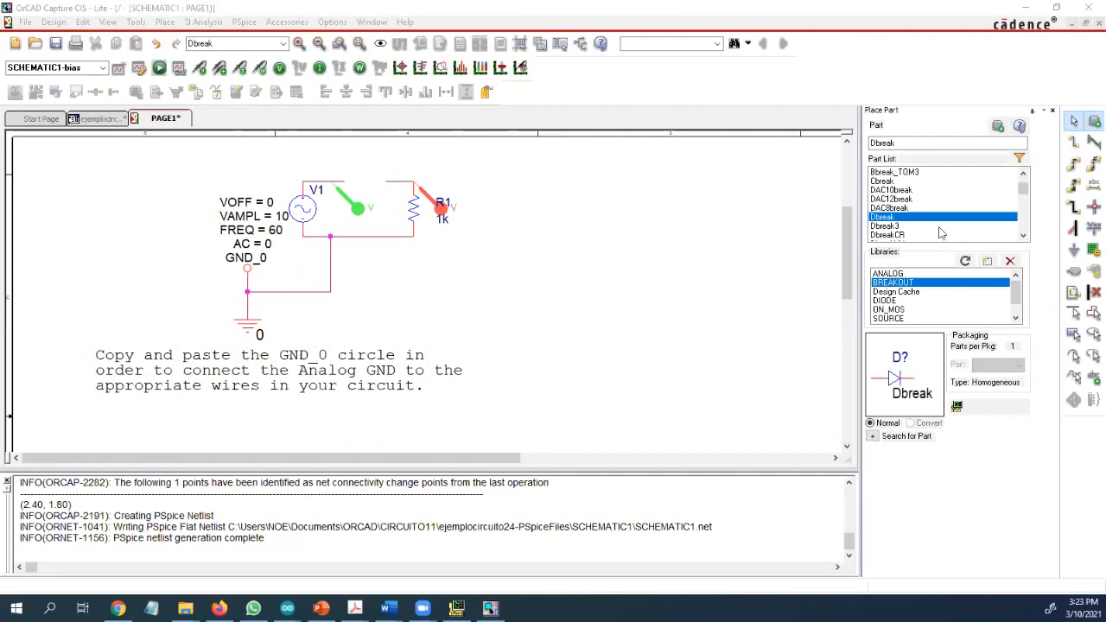
pyautogui.scroll(-10, 961, 204)
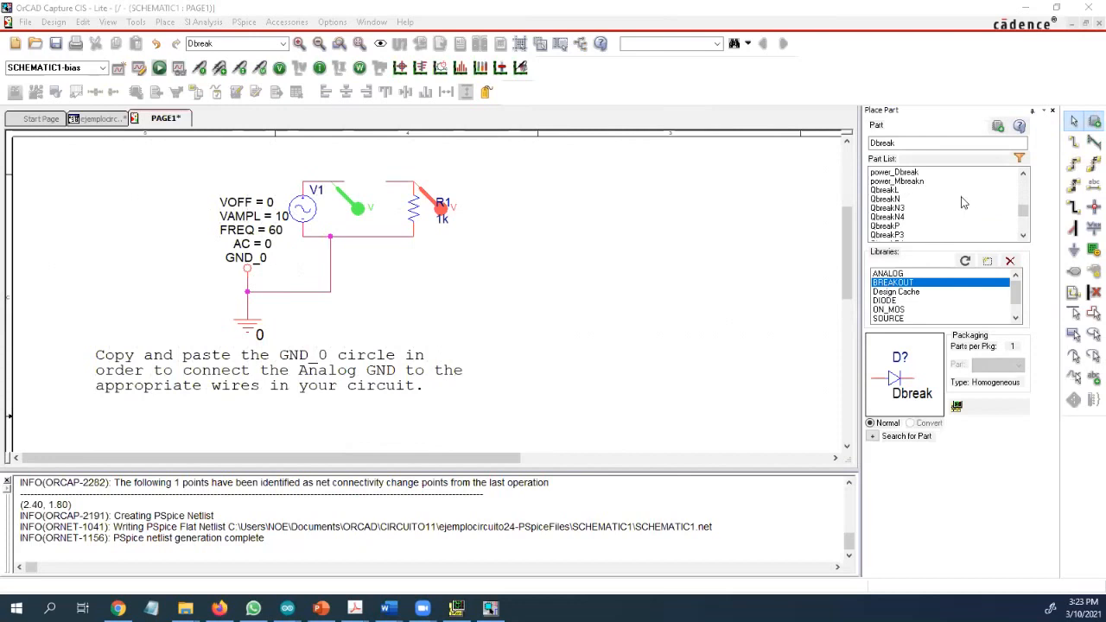
pyautogui.scroll(-2, 963, 202)
pyautogui.click(1018, 319)
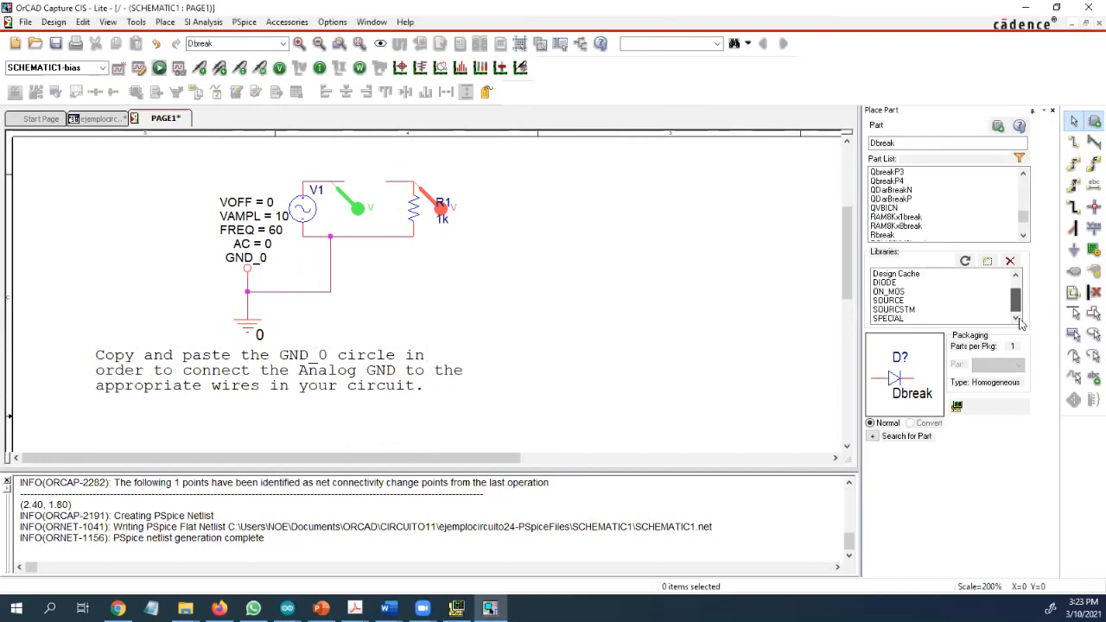
pyautogui.moveTo(1021, 324); pyautogui.dragTo(1019, 273)
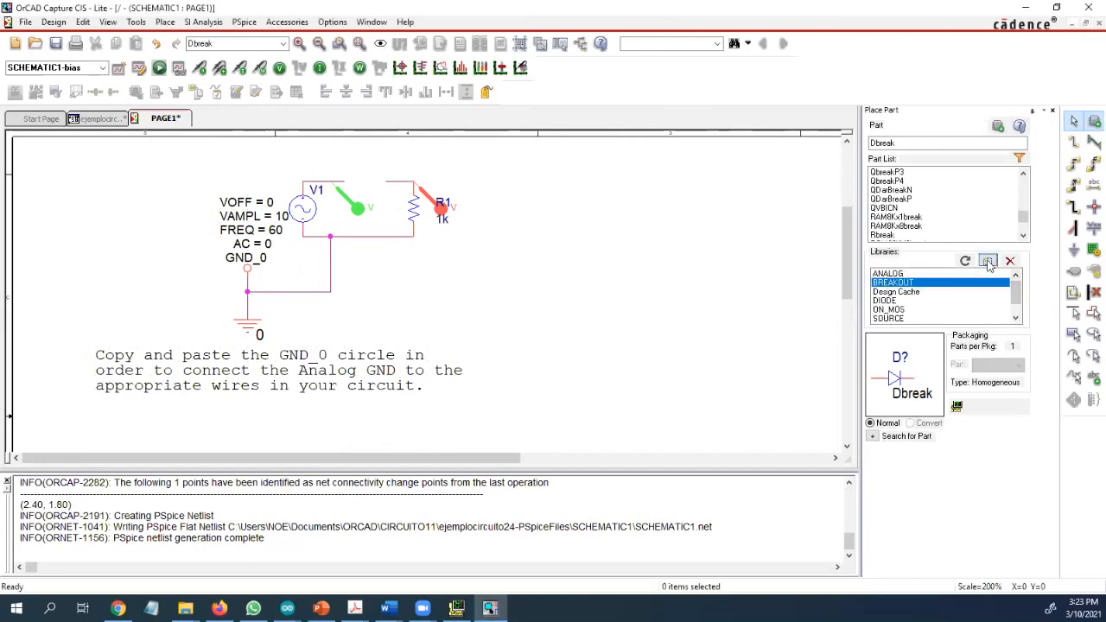
# Step: Browse the pspice folder for diode libraries, then leave the file browser without adding a library
pyautogui.click(988, 261)
pyautogui.scroll(-5, 506, 291)
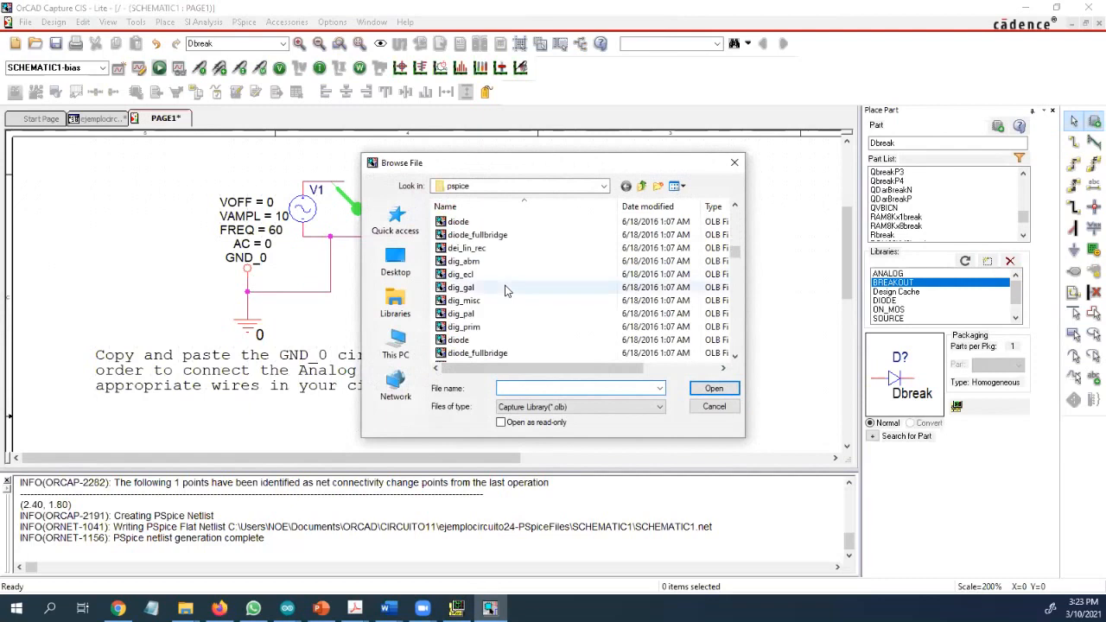
pyautogui.scroll(-5, 506, 291)
pyautogui.scroll(3, 507, 291)
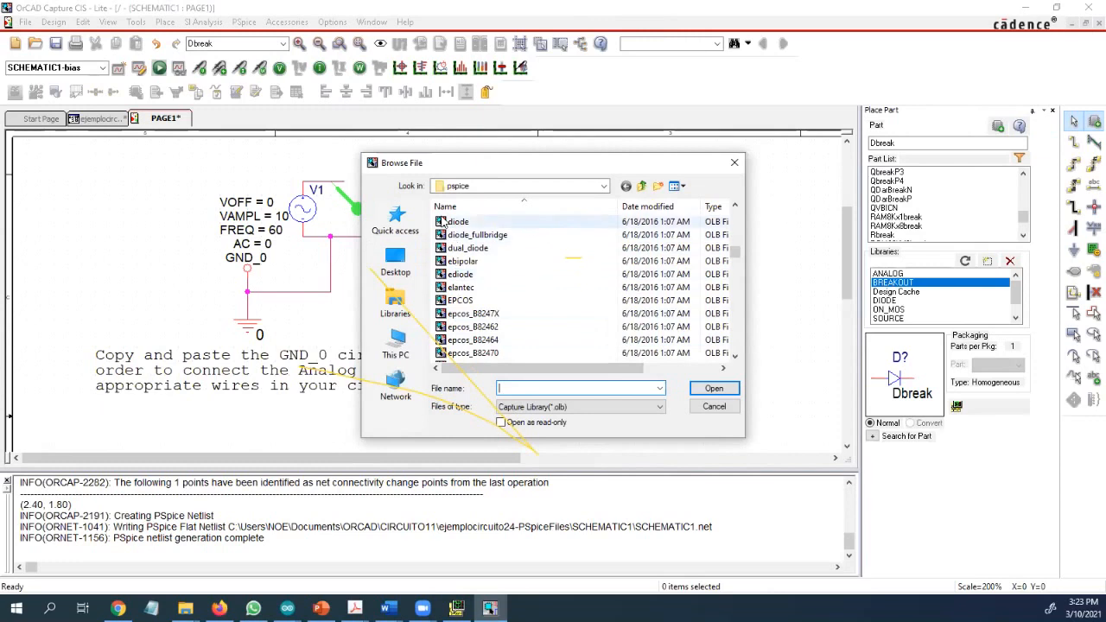
pyautogui.click(713, 407)
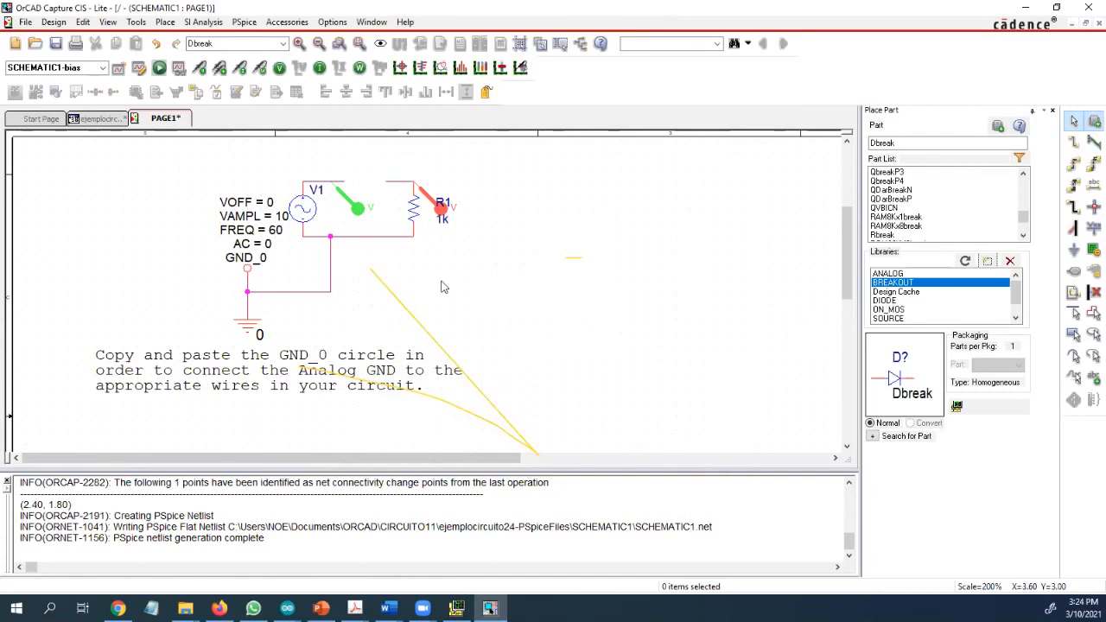
pyautogui.click(458, 370)
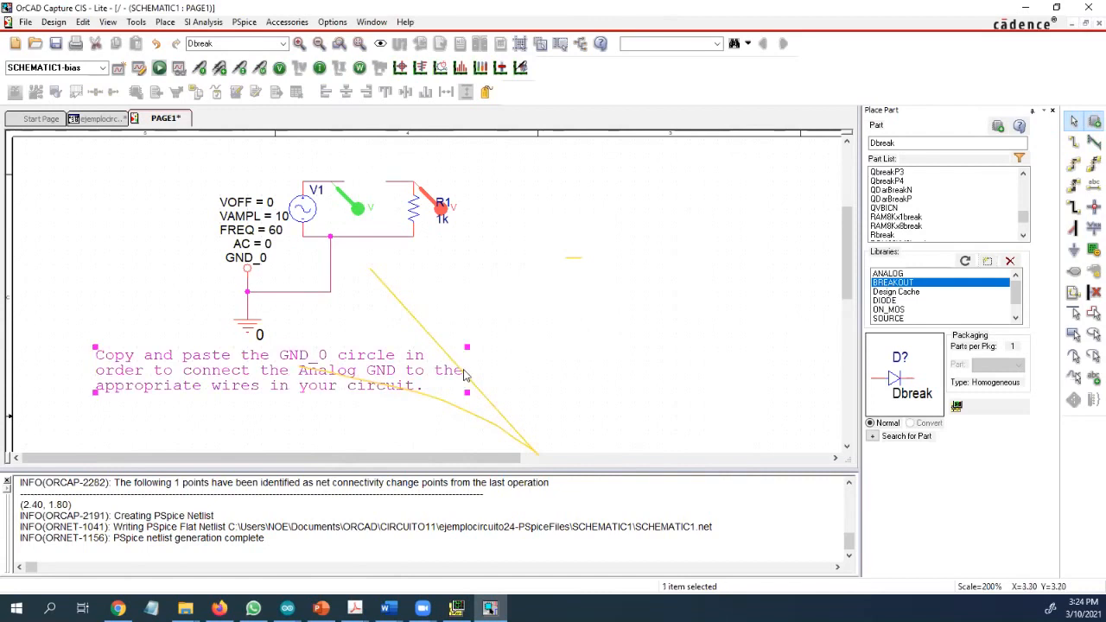
pyautogui.click(534, 338)
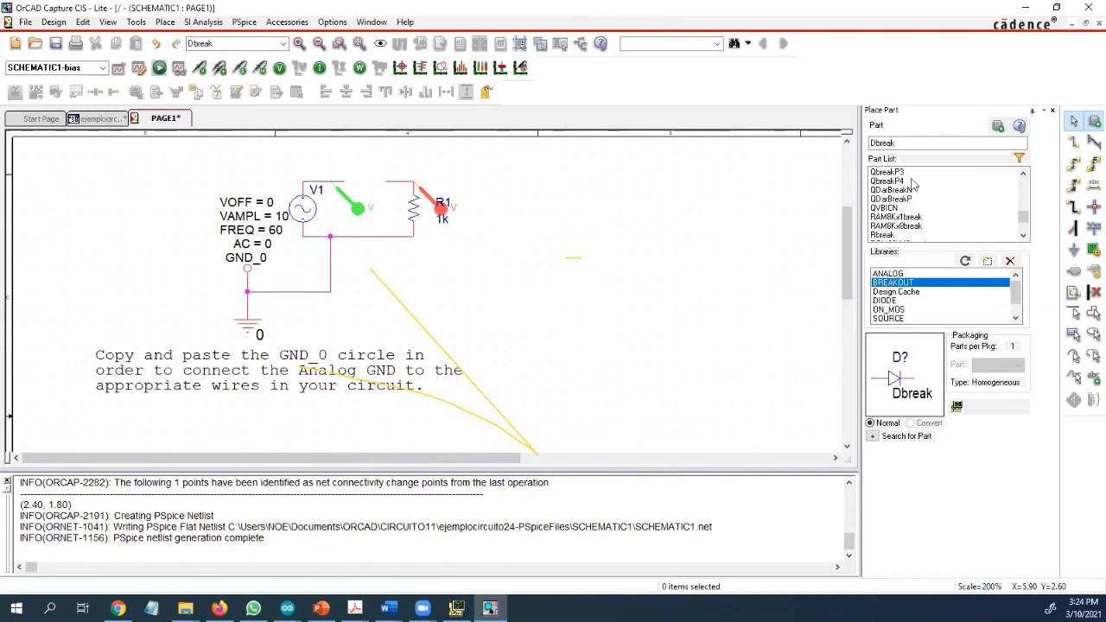
# Step: Find and select the D1N4001 diode in the DIODE library
pyautogui.click(888, 301)
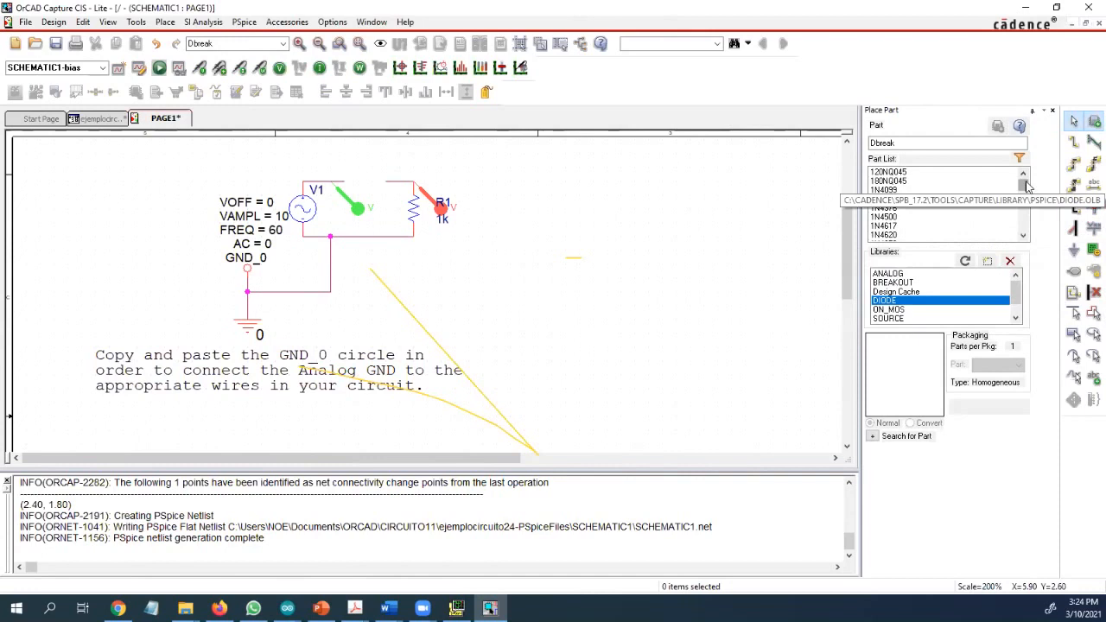
pyautogui.moveTo(1024, 184); pyautogui.dragTo(1030, 207)
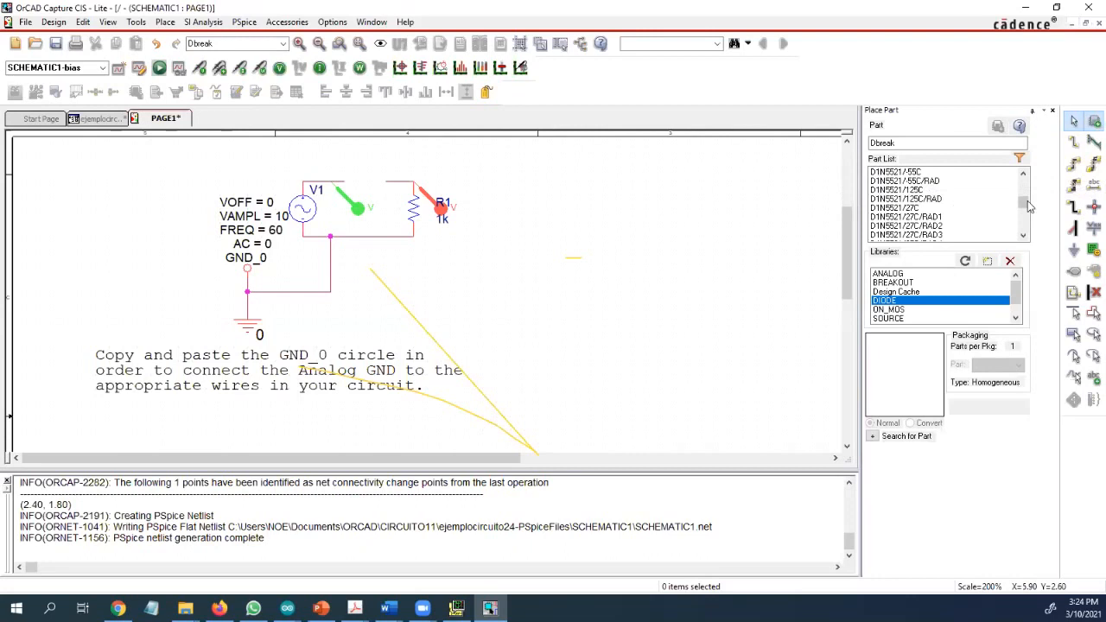
pyautogui.moveTo(1026, 204); pyautogui.dragTo(1024, 191)
pyautogui.click(1025, 237)
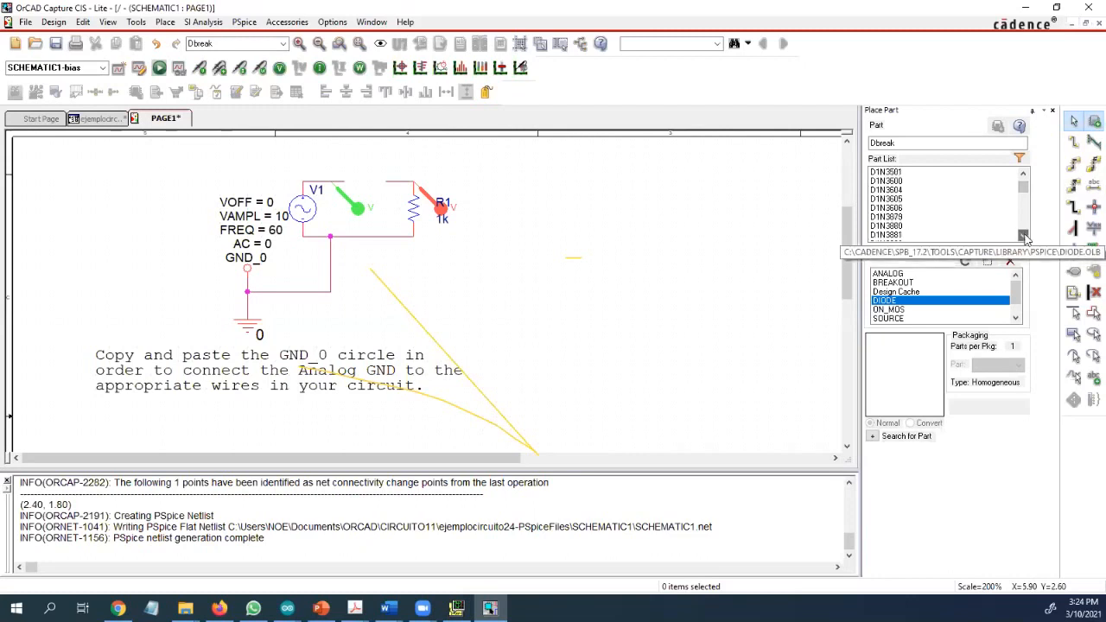
pyautogui.click(1025, 237)
pyautogui.click(1025, 237)
pyautogui.moveTo(1025, 237); pyautogui.dragTo(1025, 237)
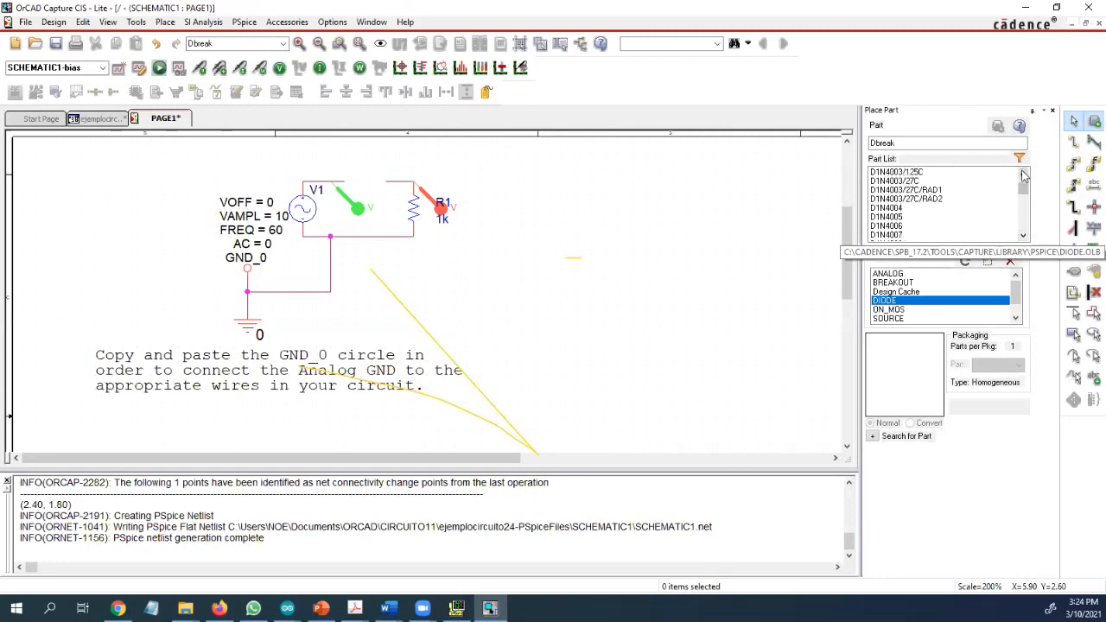
pyautogui.moveTo(1023, 175); pyautogui.dragTo(1023, 176)
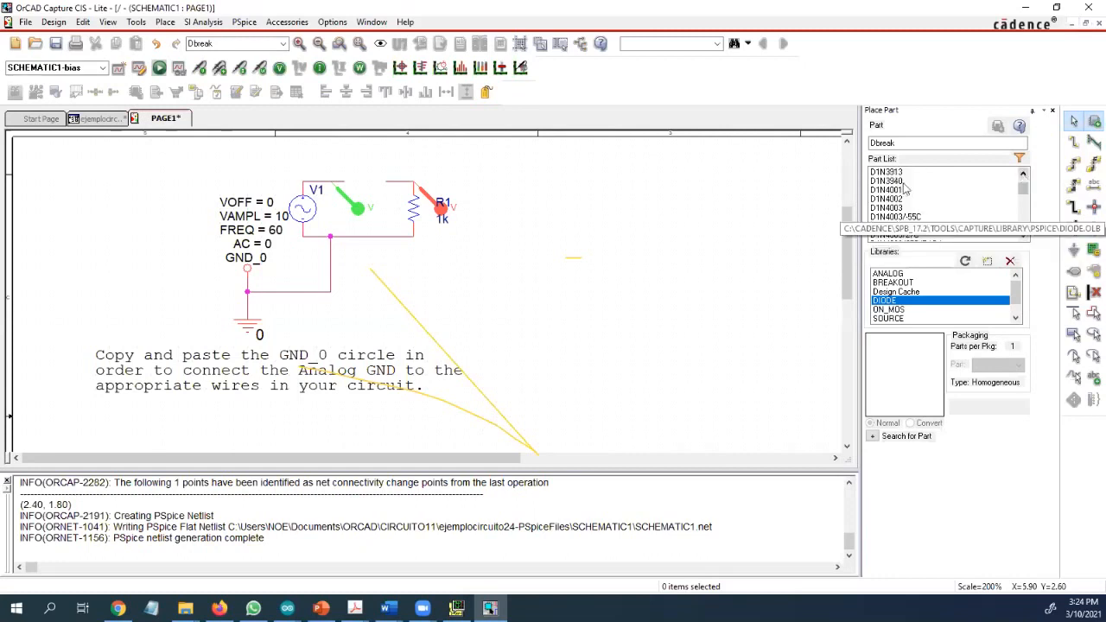
pyautogui.click(898, 190)
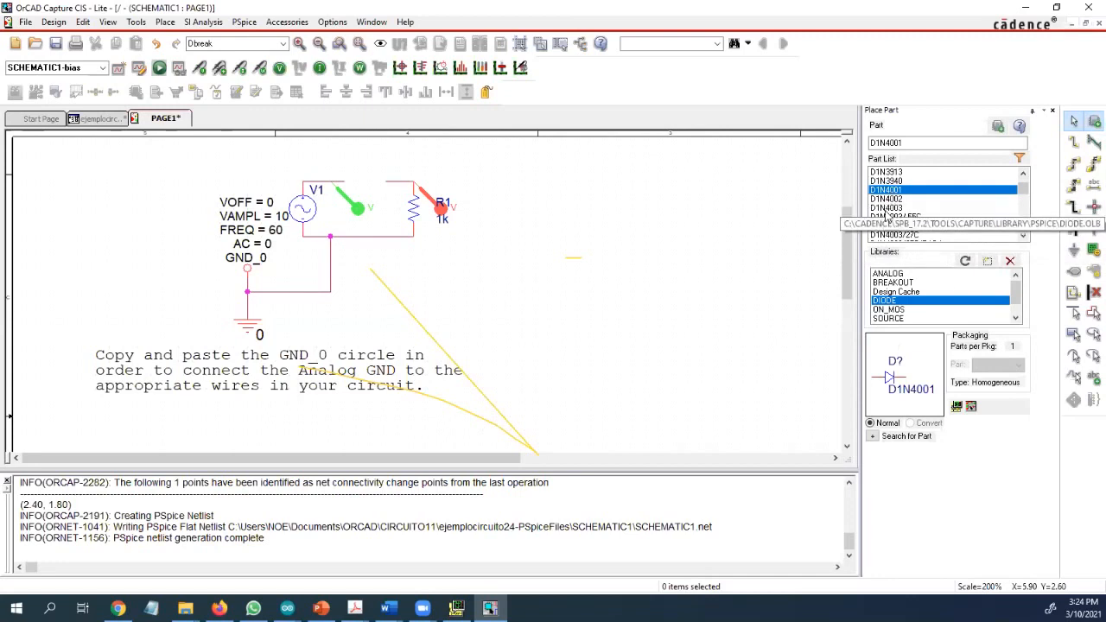
# Step: Preview the D1N4003 diode and then choose D1N4004 in the DIODE library
pyautogui.click(898, 207)
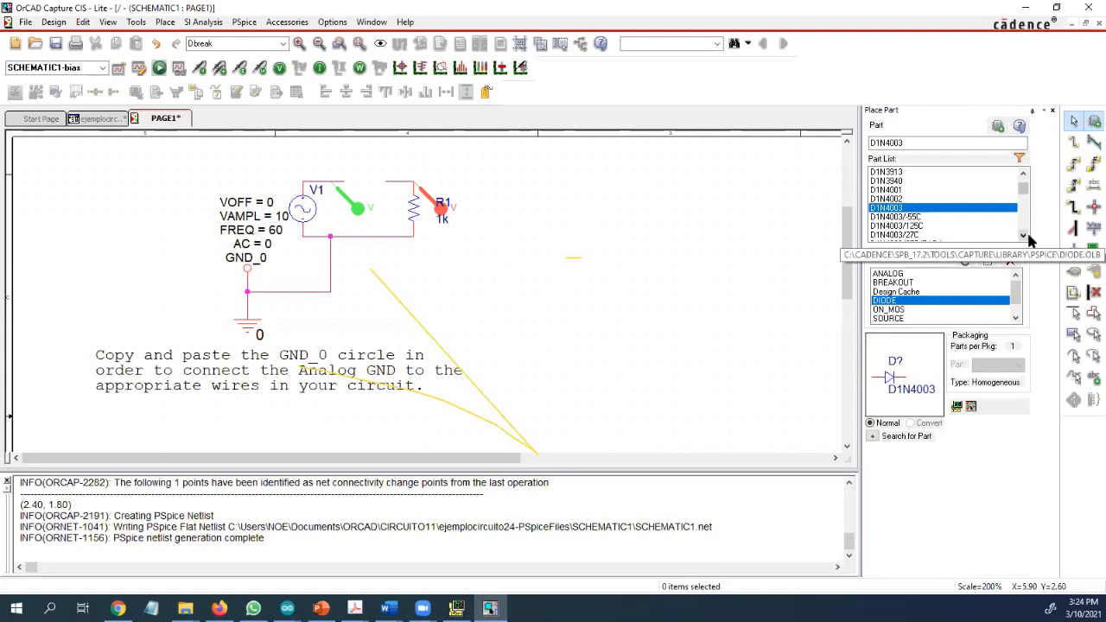
pyautogui.scroll(-1, 891, 207)
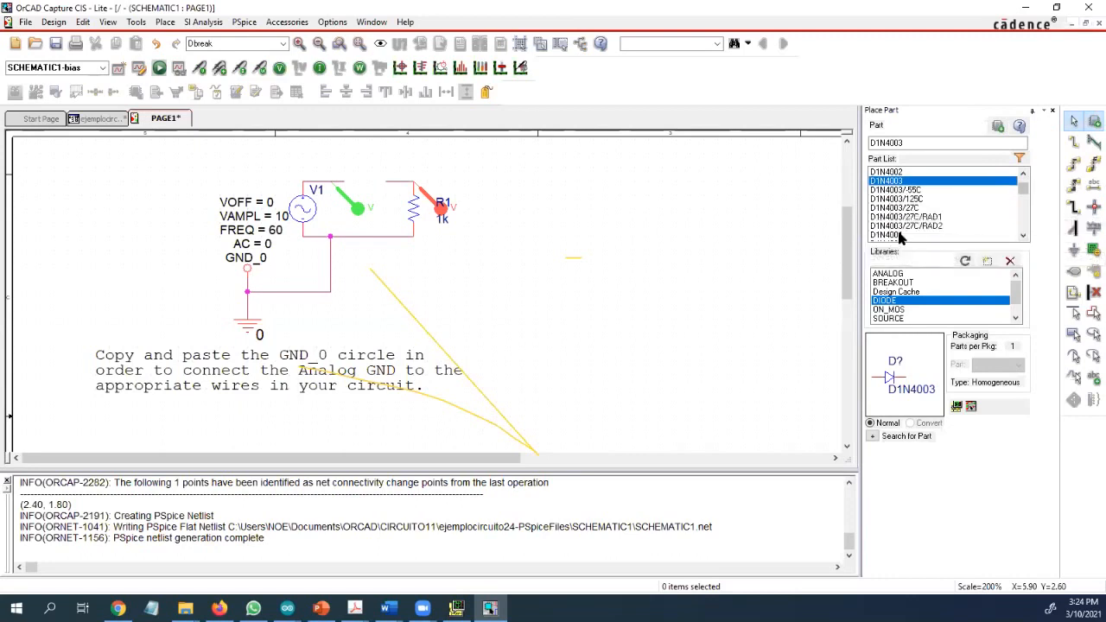
pyautogui.click(890, 234)
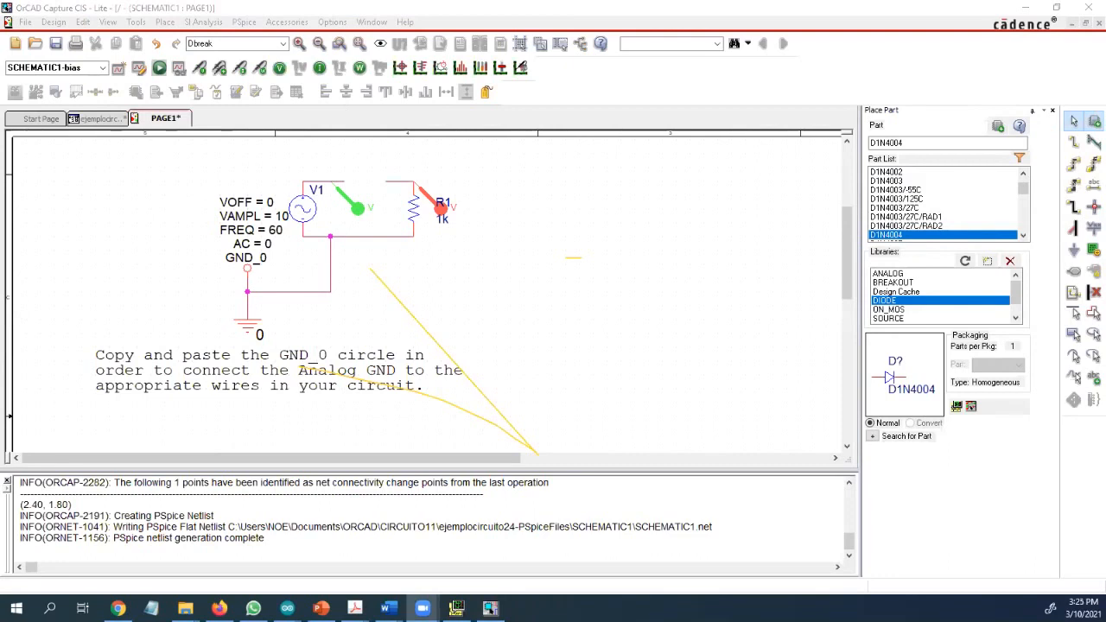
# Step: Switch to Firefox, search all web results for 1n4001 diode datasheet, and briefly check the Findchips result before returning
pyautogui.hotkey('alt', 'Tab')
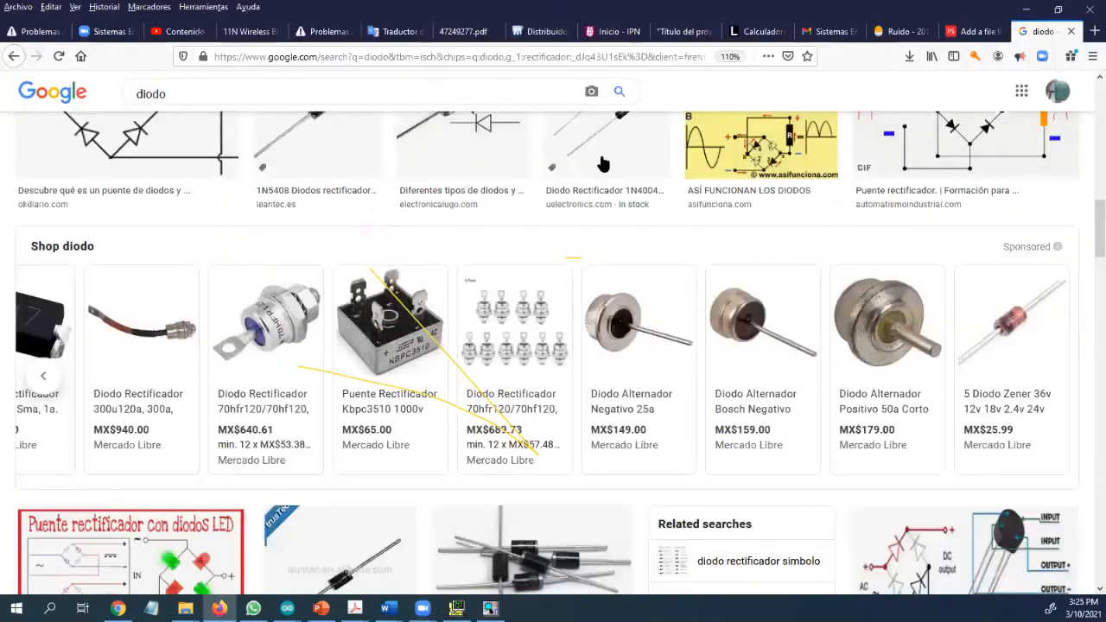
pyautogui.scroll(10, 202, 144)
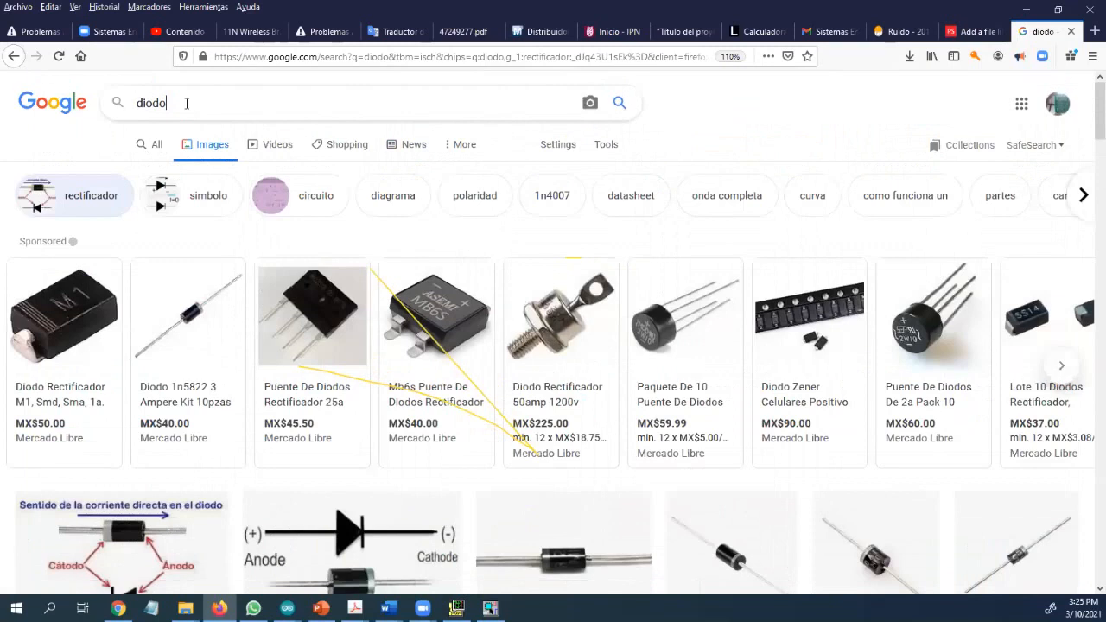
pyautogui.hotkey('ctrl', 'a')
pyautogui.write('1')
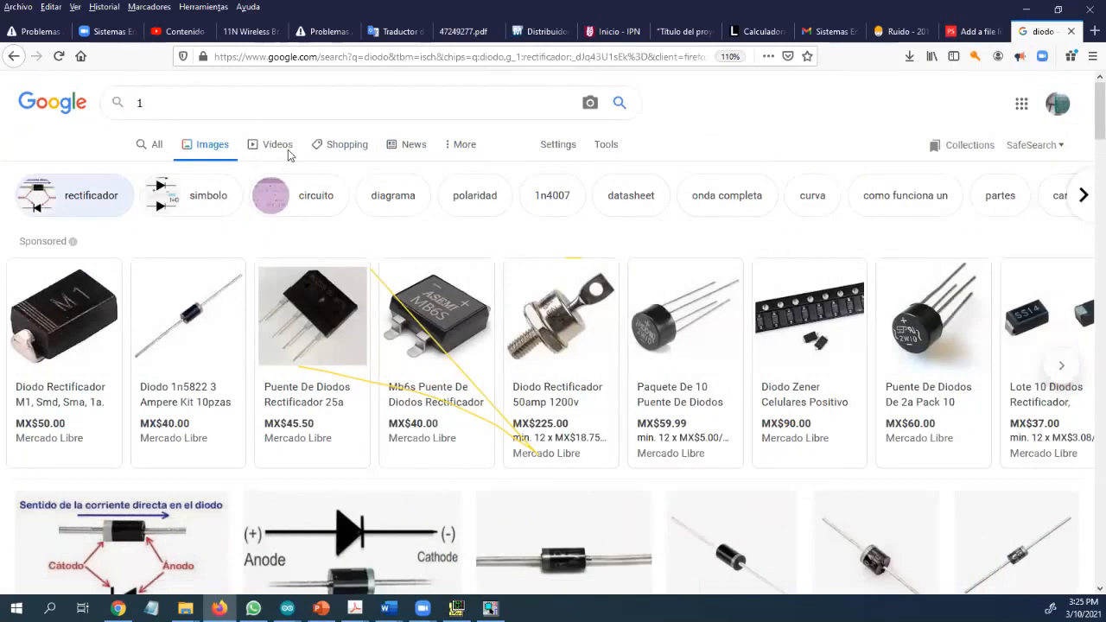
pyautogui.write('n400')
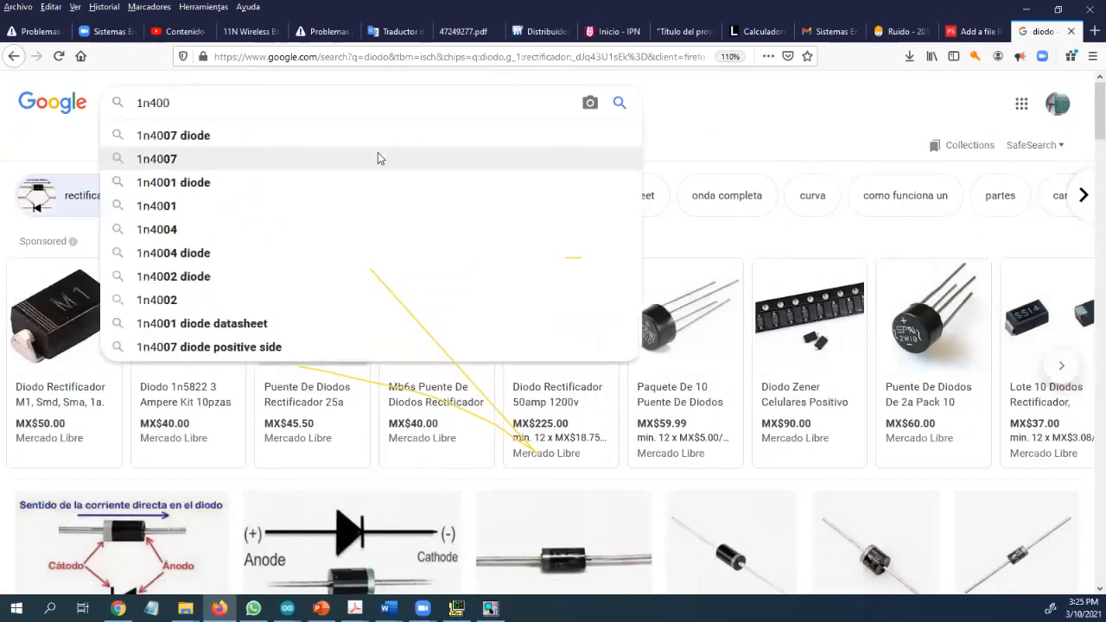
pyautogui.write('1')
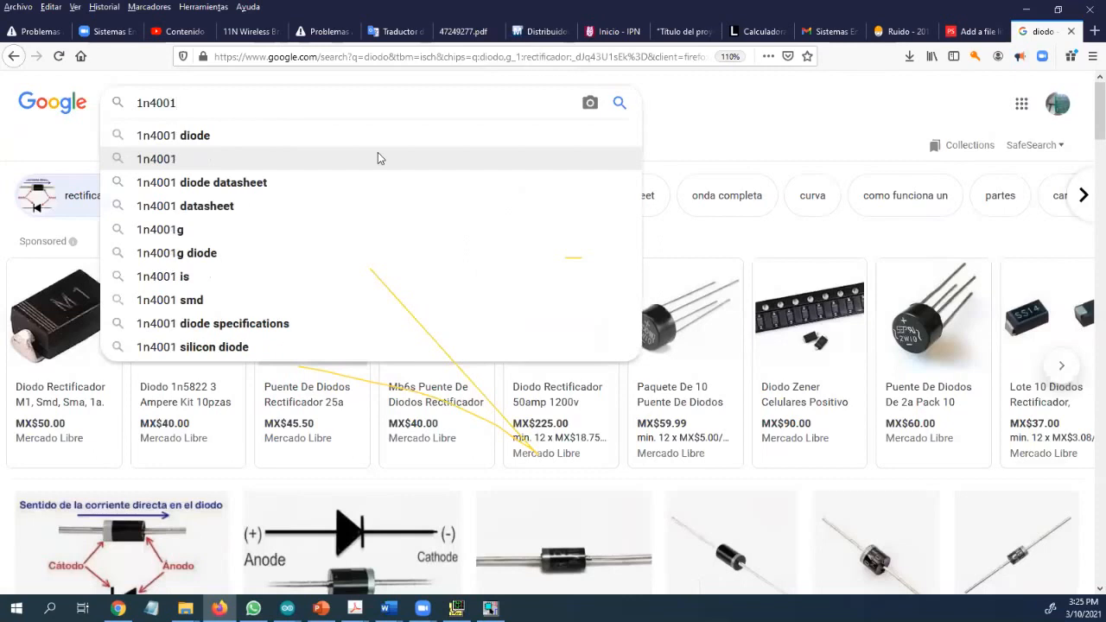
pyautogui.click(230, 184)
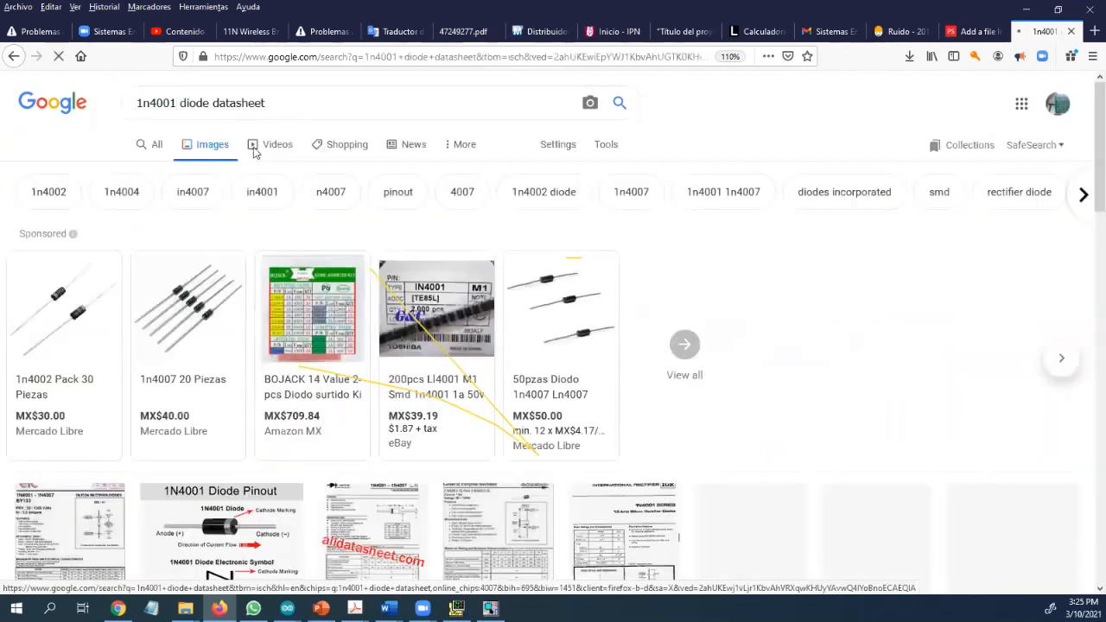
pyautogui.click(157, 144)
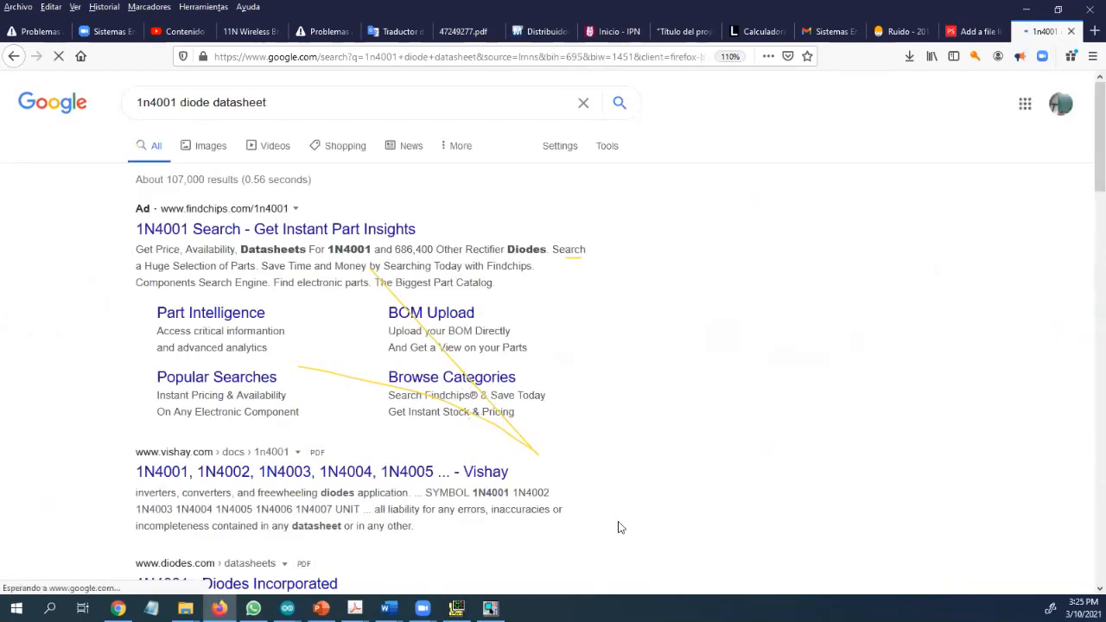
pyautogui.click(201, 232)
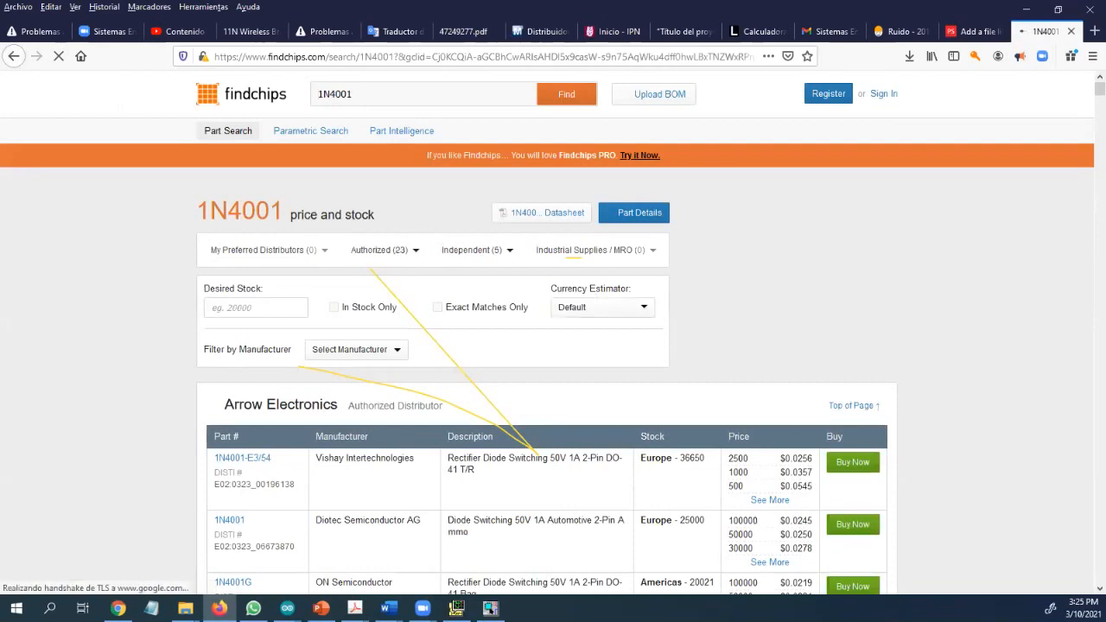
pyautogui.hotkey('alt', 'Left')
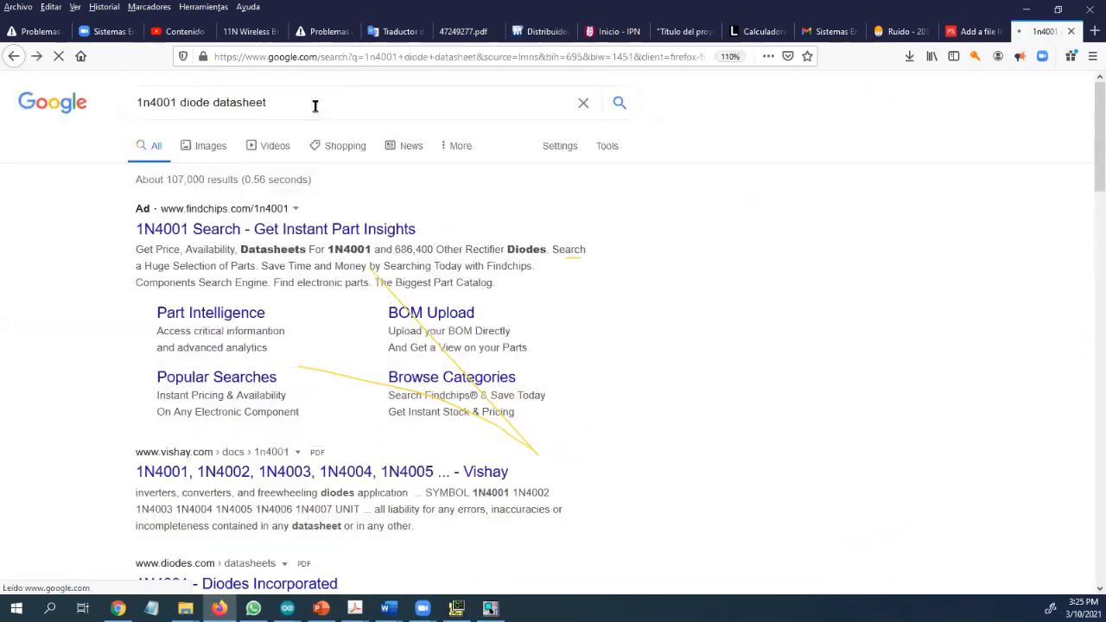
# Step: Change the Google search to 1n4001 diode pdf and run it
pyautogui.click(315, 106)
pyautogui.press('BackSpace')
pyautogui.press('BackSpace')
pyautogui.press('BackSpace')
pyautogui.press('BackSpace')
pyautogui.press('BackSpace')
pyautogui.press('BackSpace')
pyautogui.press('BackSpace')
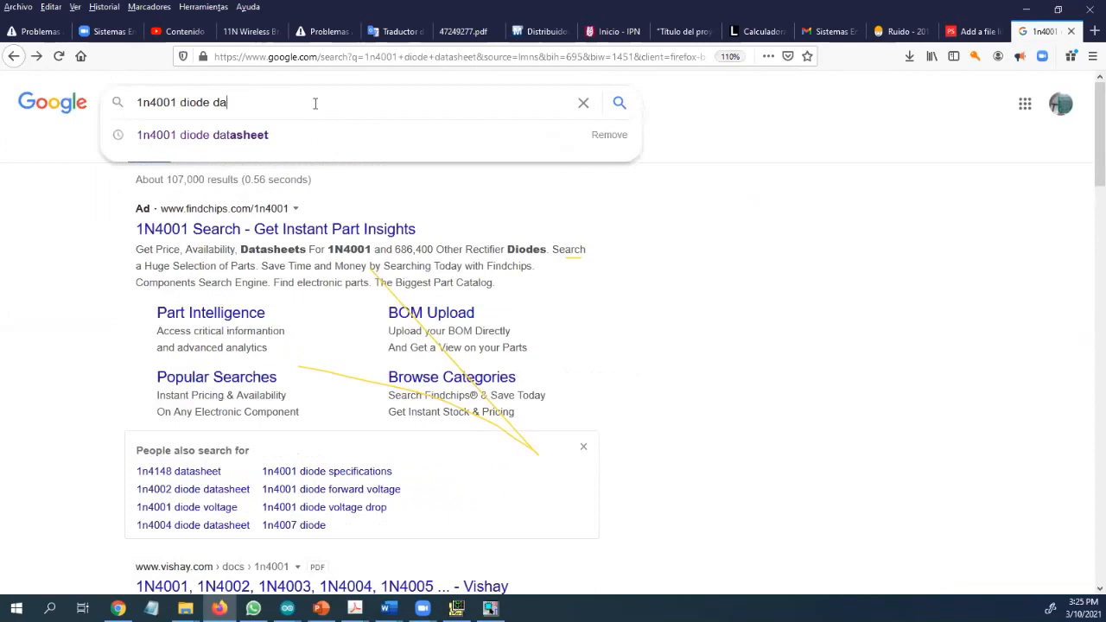
pyautogui.press('BackSpace')
pyautogui.press('BackSpace')
pyautogui.write('pdf')
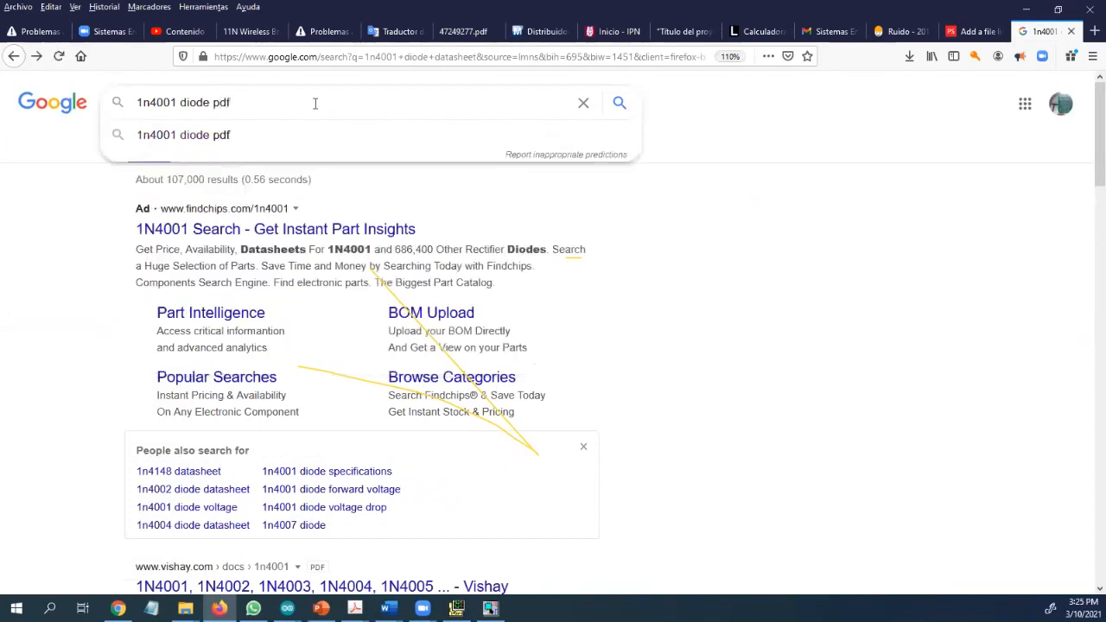
pyautogui.press('Return')
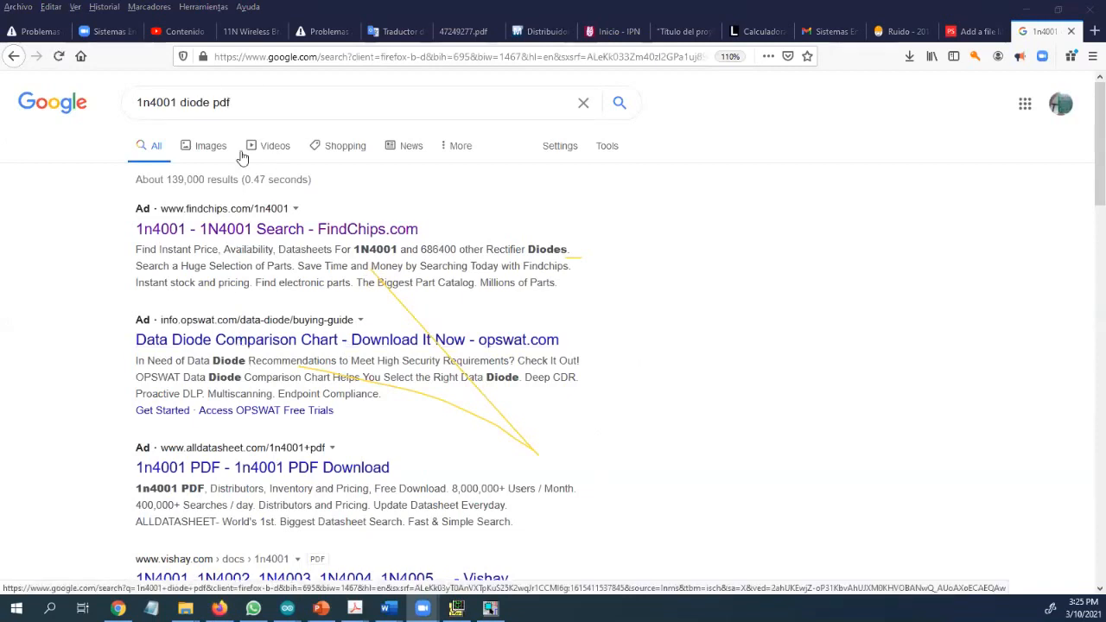
# Step: Check the OPSWAT data diode result, return to the search, and examine the 1N4001 distributor listings on FindChips
pyautogui.click(248, 344)
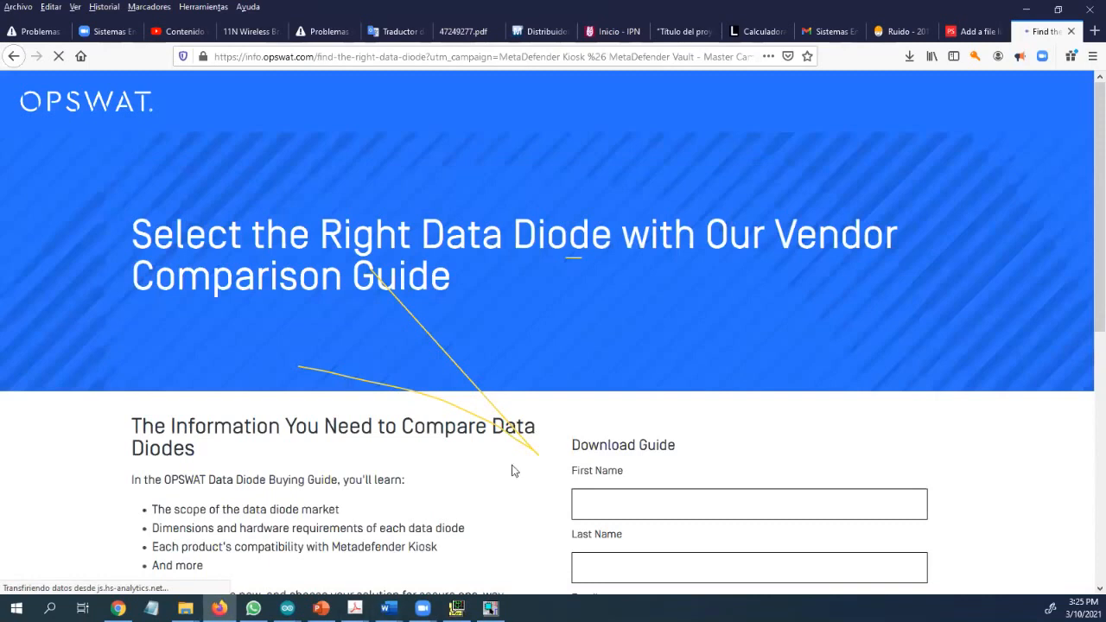
pyautogui.click(14, 56)
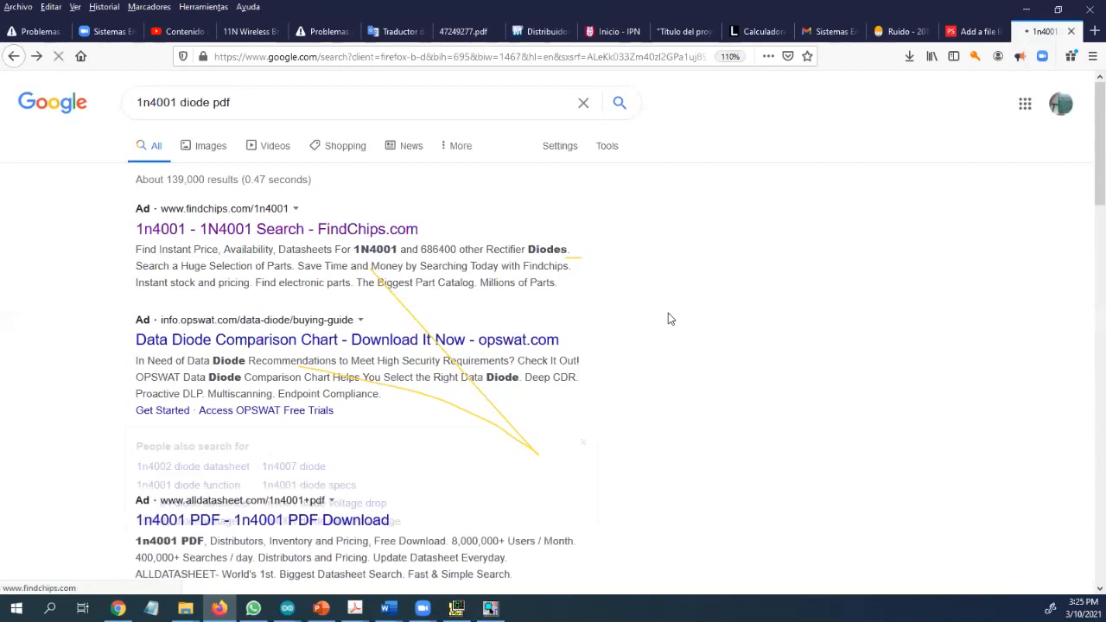
pyautogui.click(339, 231)
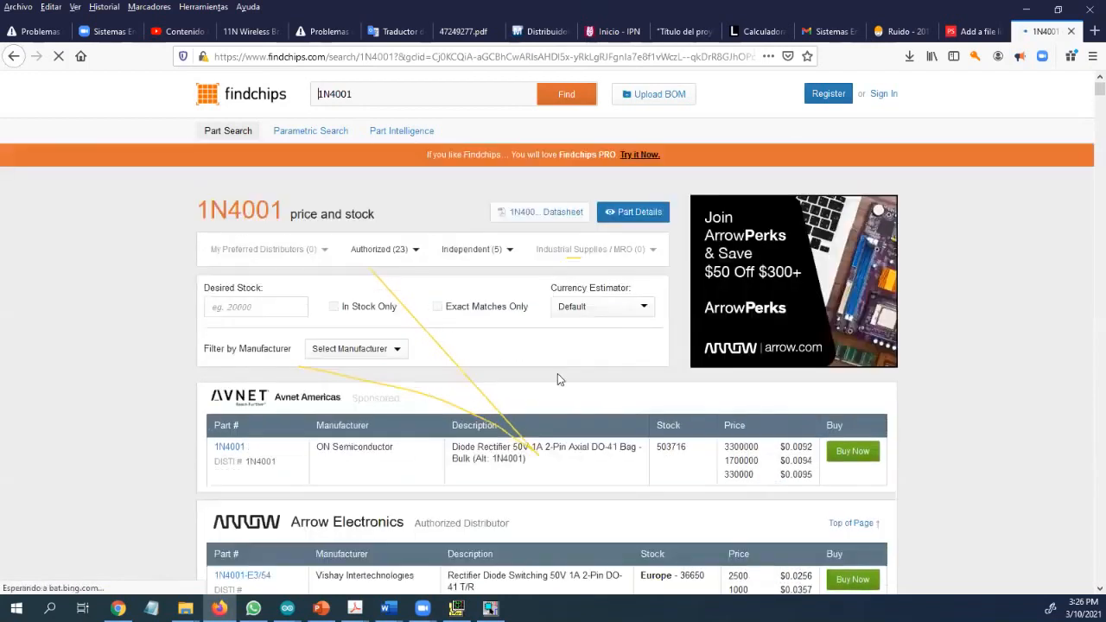
pyautogui.scroll(-10, 557, 379)
pyautogui.scroll(-5, 557, 373)
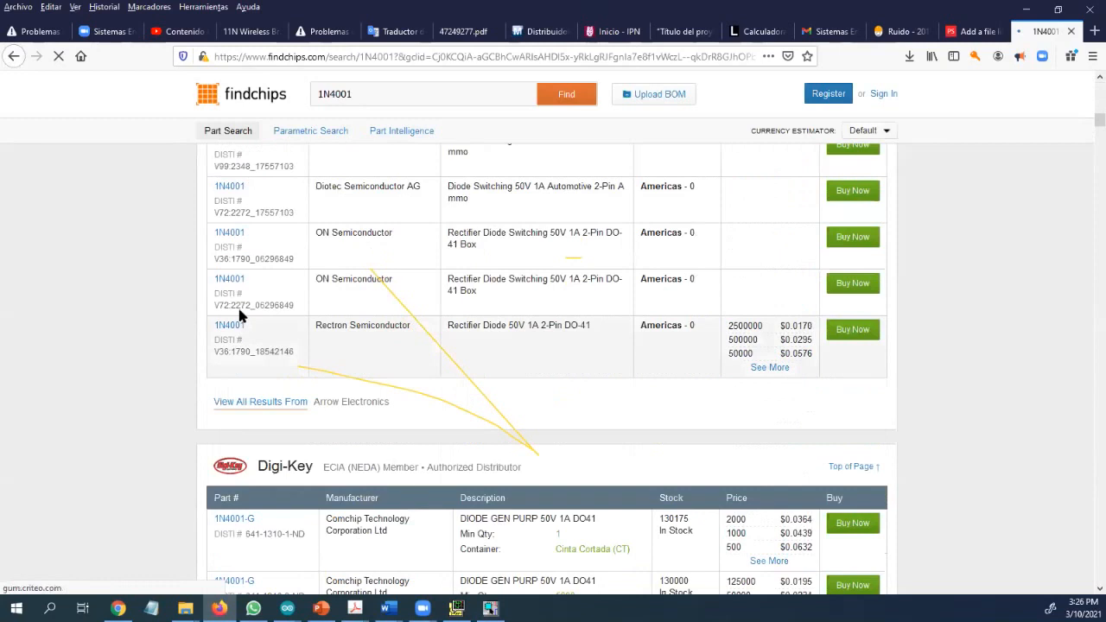
# Step: Open the Digi-Key product page for the Comchip 1N4001-G from the FindChips listings
pyautogui.scroll(-3, 237, 320)
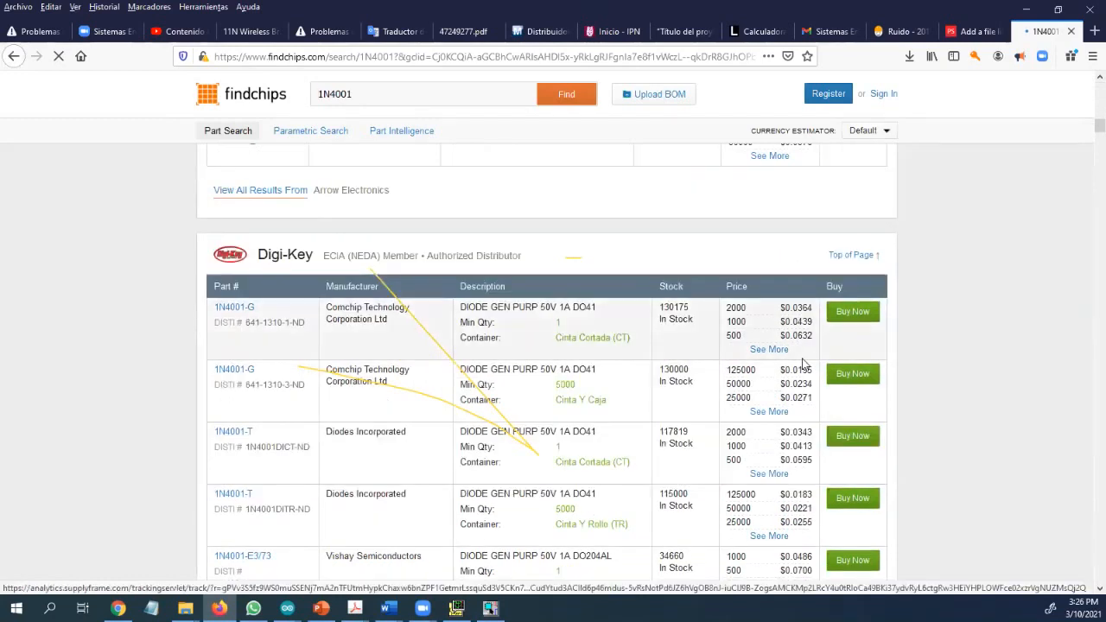
pyautogui.click(803, 364)
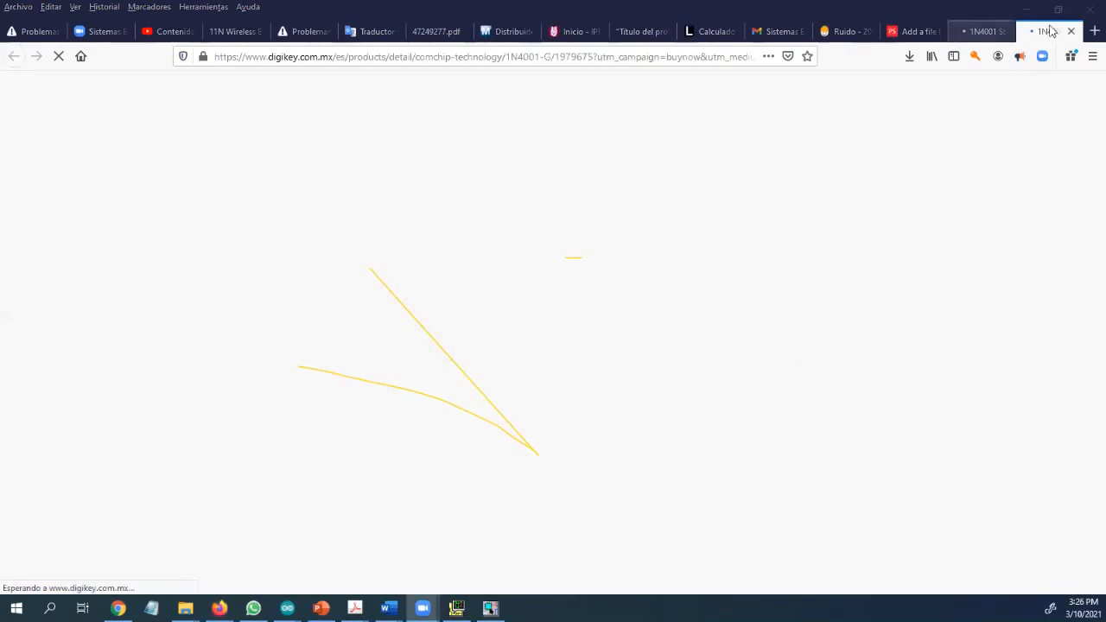
pyautogui.click(536, 234)
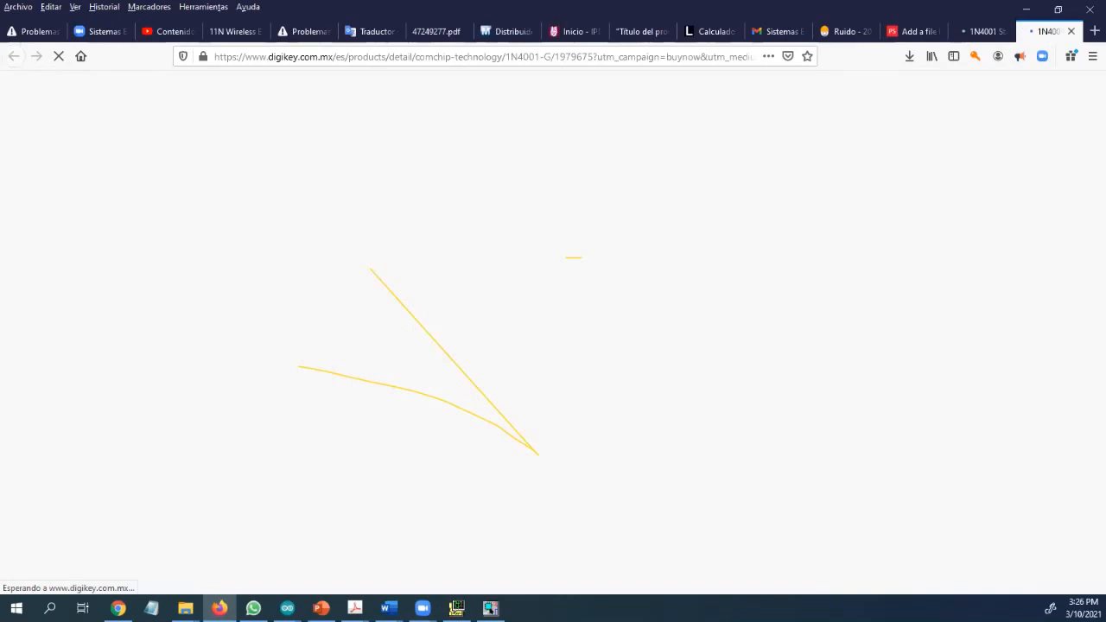
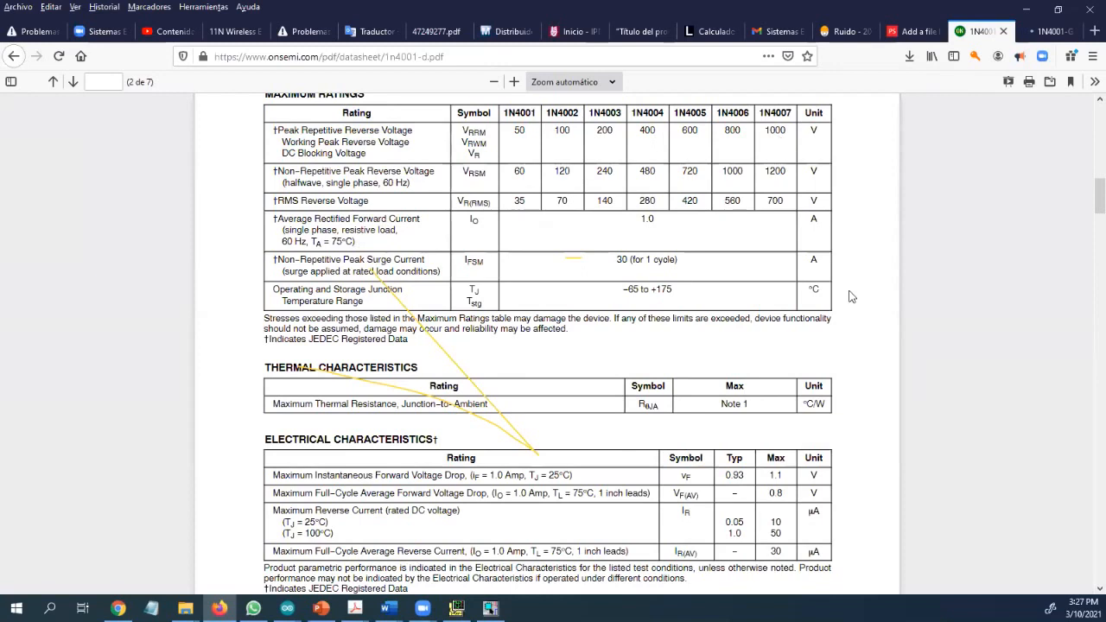
# Step: Examine the onsemi 1N4001 datasheet's maximum ratings, electrical characteristics, typical curves, mounting methods and ordering table
pyautogui.scroll(-5, 626, 374)
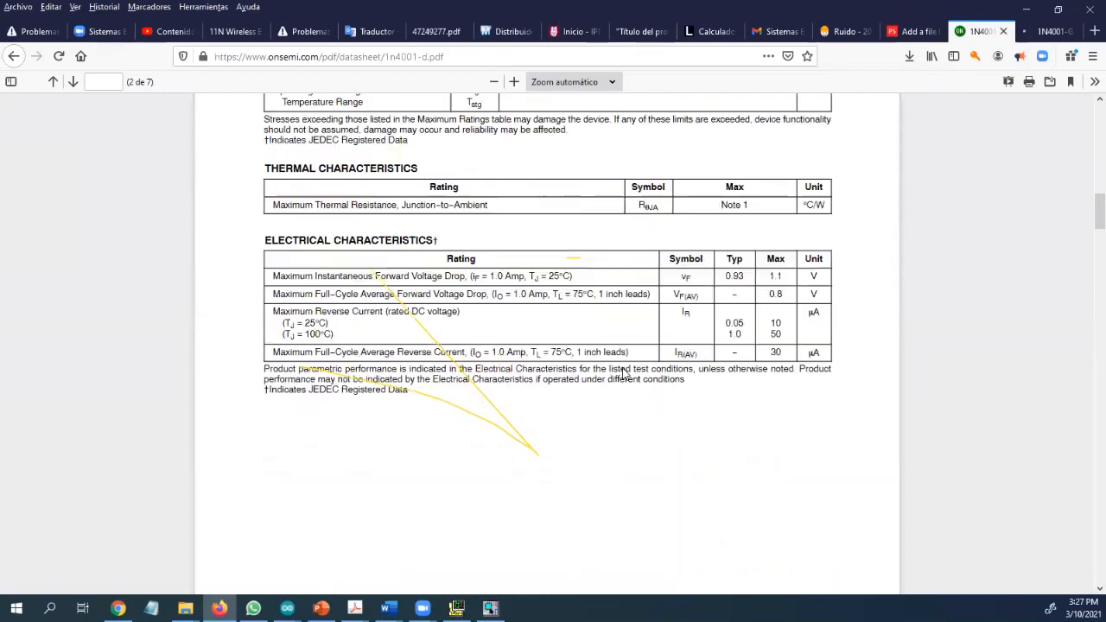
pyautogui.scroll(5, 625, 374)
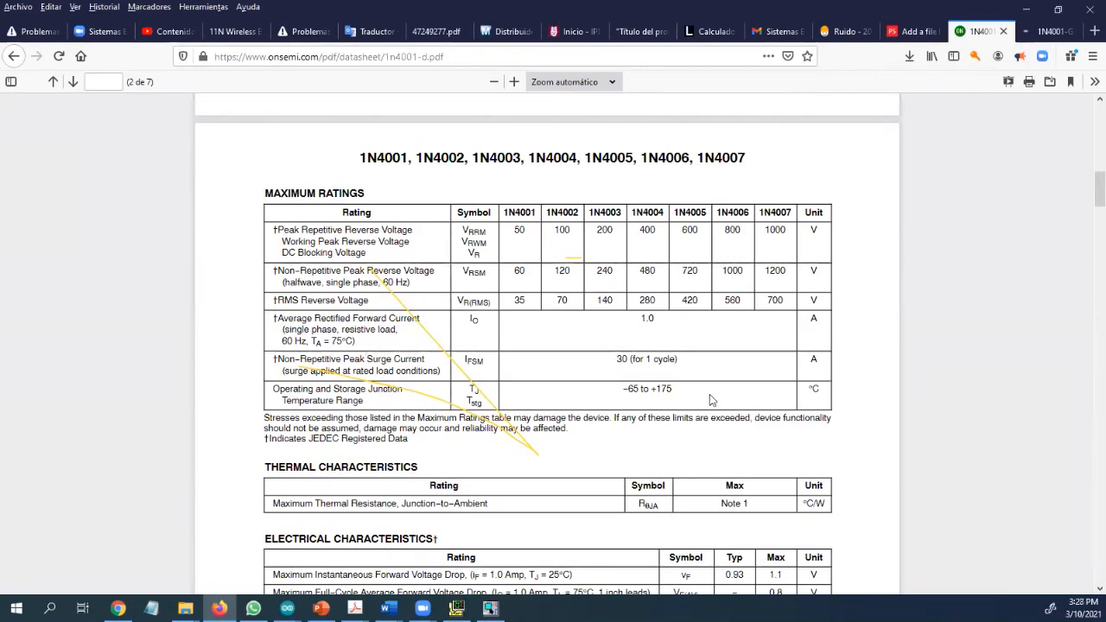
pyautogui.scroll(-1, 713, 417)
pyautogui.scroll(-1, 713, 417)
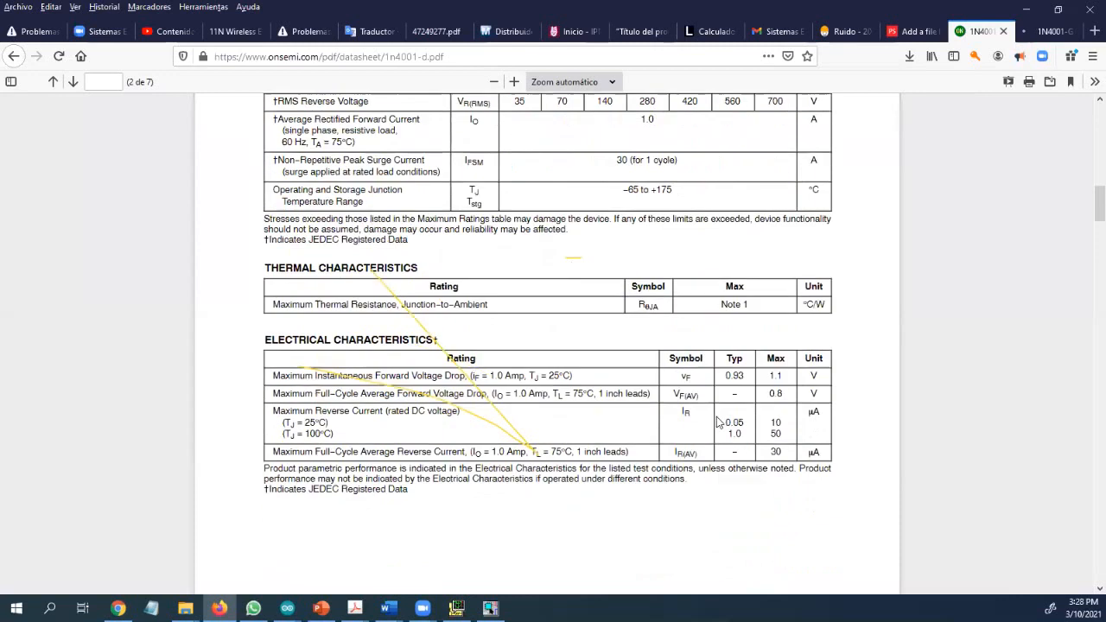
pyautogui.scroll(-2, 741, 318)
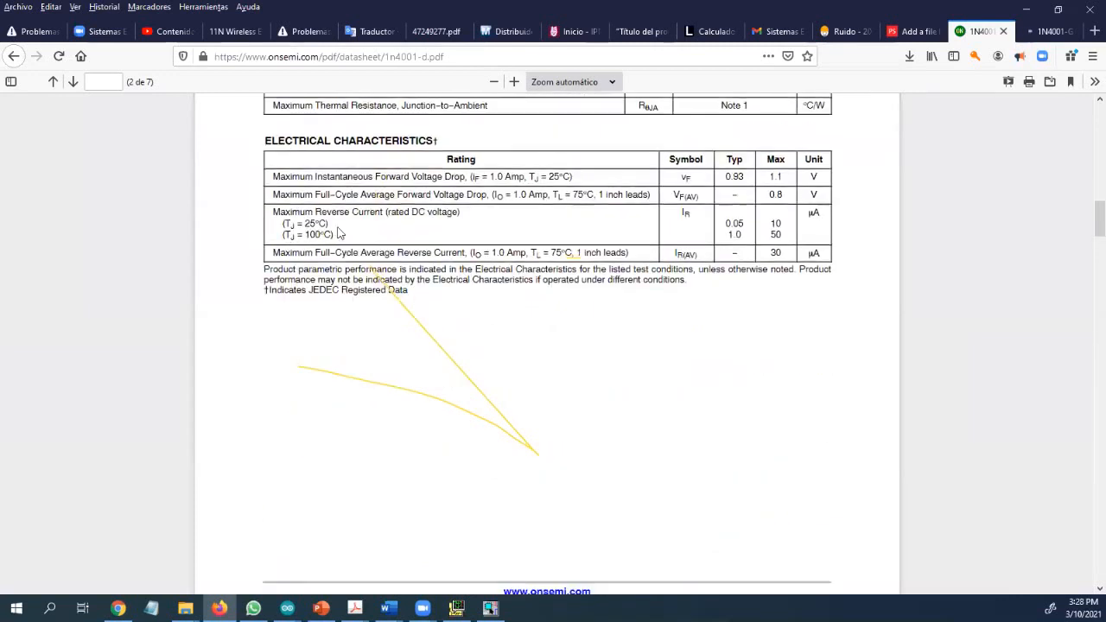
pyautogui.scroll(1, 680, 279)
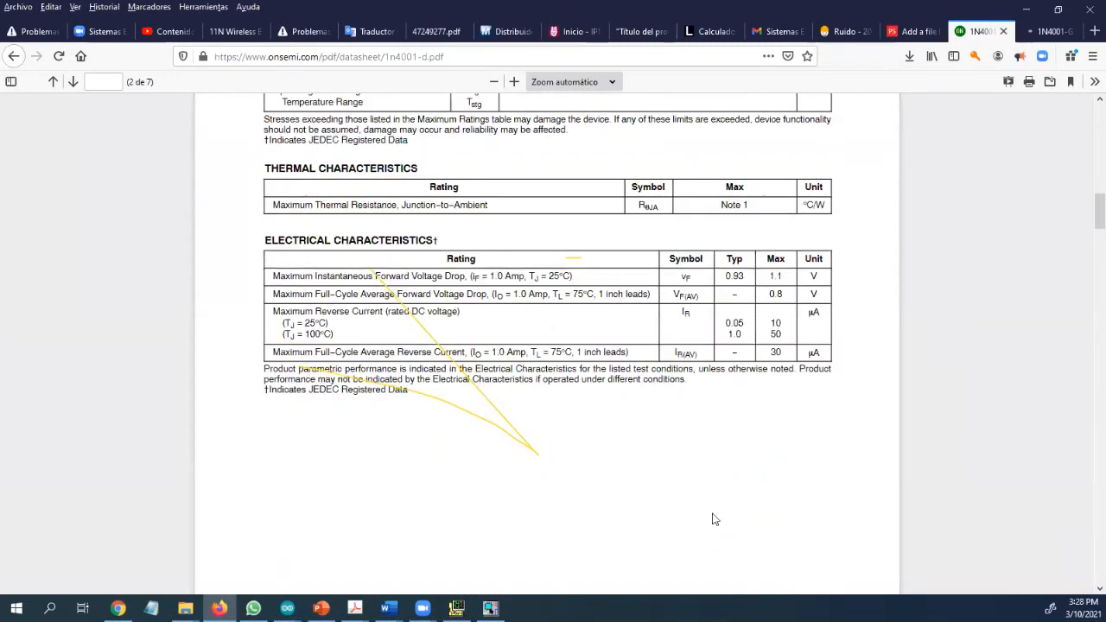
pyautogui.scroll(-4, 603, 396)
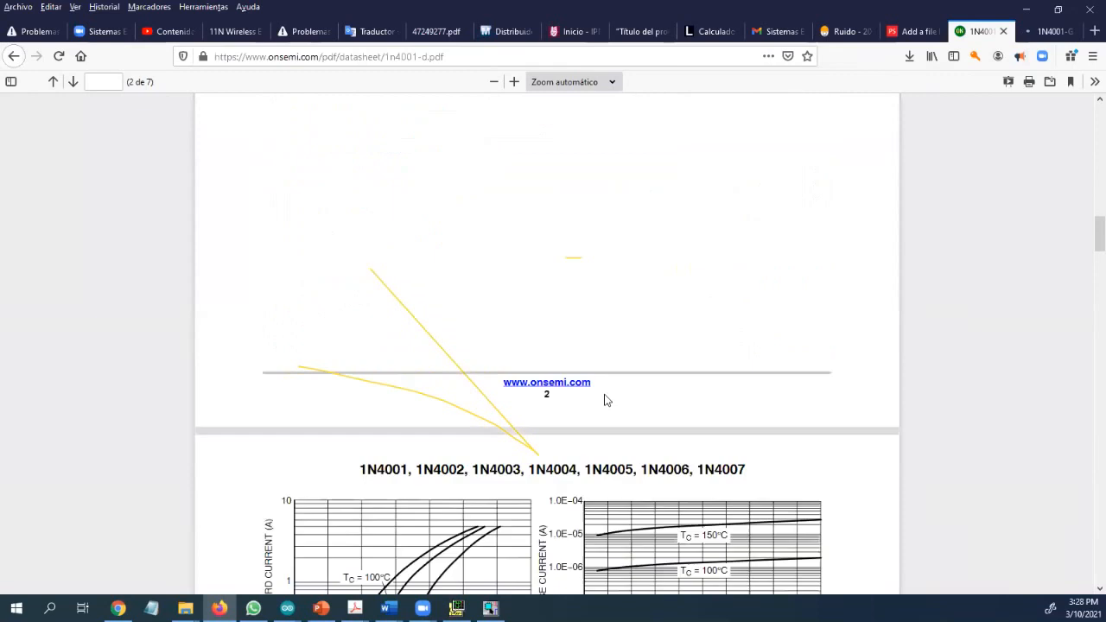
pyautogui.scroll(-8, 605, 399)
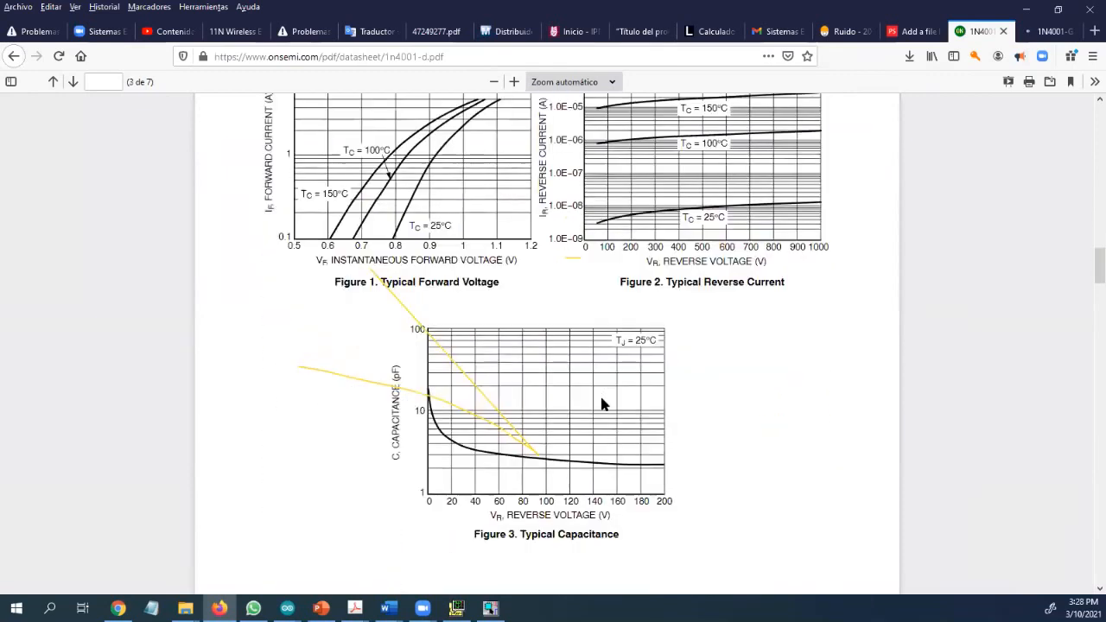
pyautogui.scroll(-7, 603, 413)
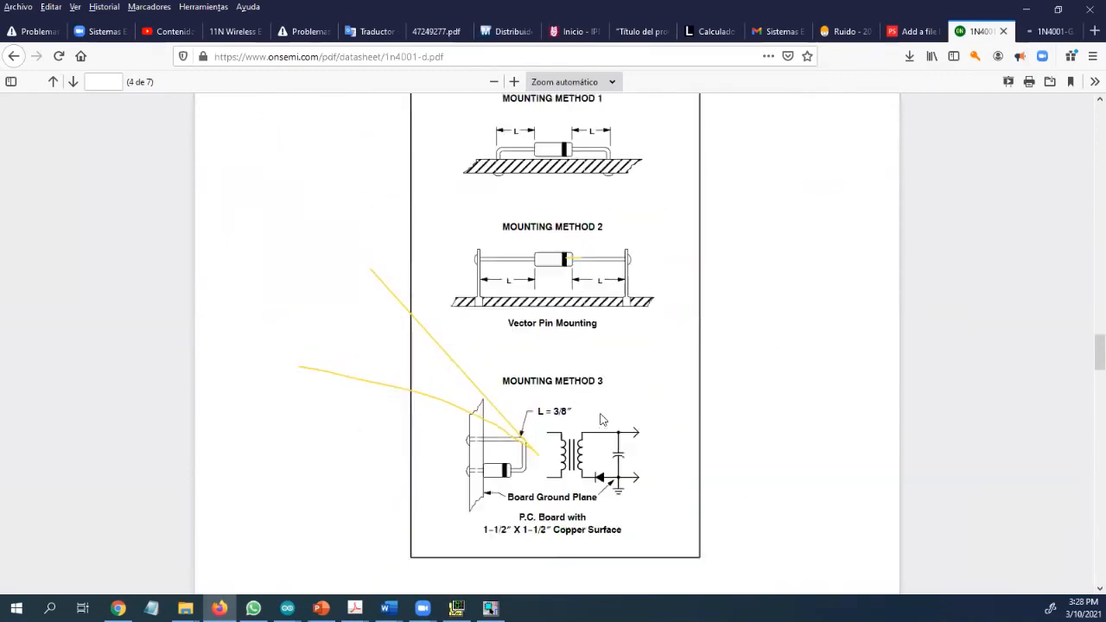
pyautogui.scroll(-2, 600, 421)
pyautogui.scroll(-5, 601, 422)
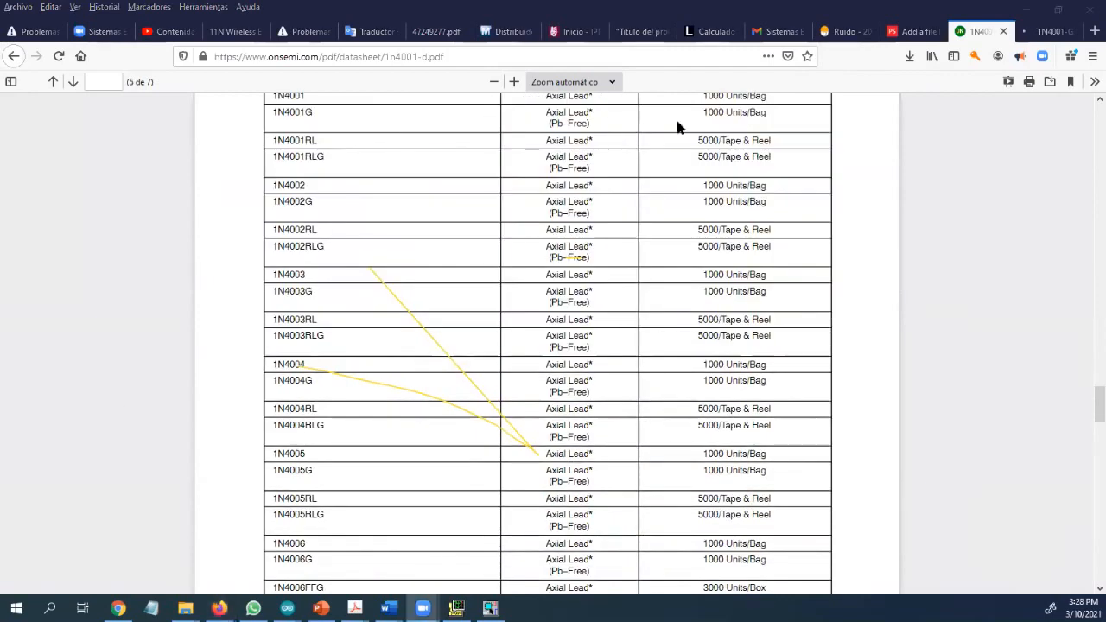
# Step: Switch to OrCAD Capture and place a D1N4004 diode just above the gap between V1 and R1
pyautogui.click(1033, 9)
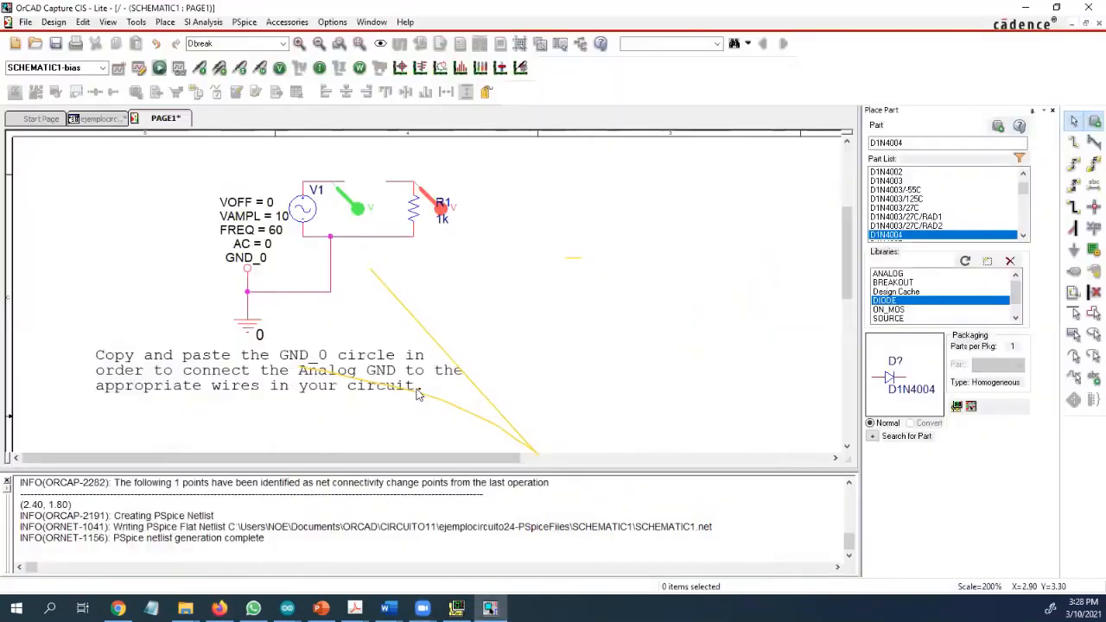
pyautogui.click(419, 396)
pyautogui.click(458, 412)
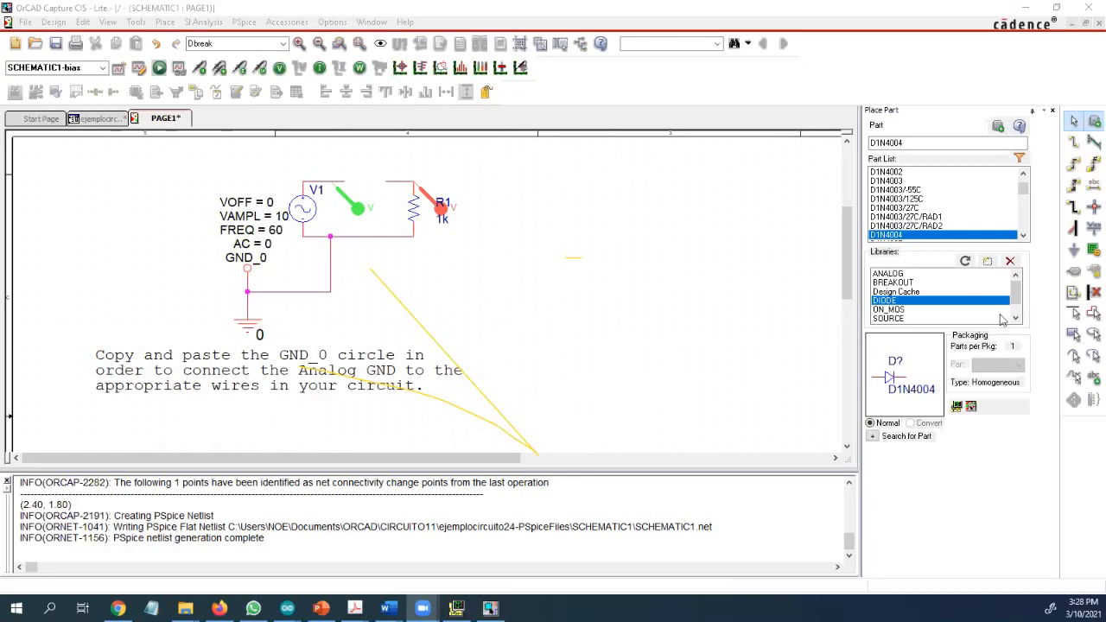
pyautogui.doubleClick(905, 235)
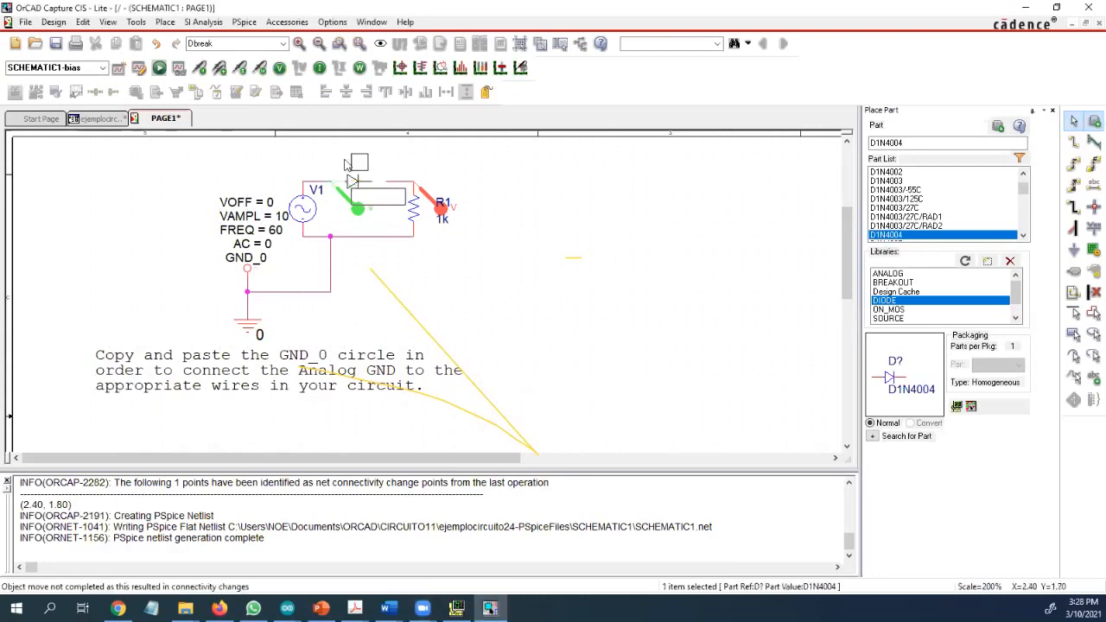
pyautogui.press('Escape')
pyautogui.click(363, 161)
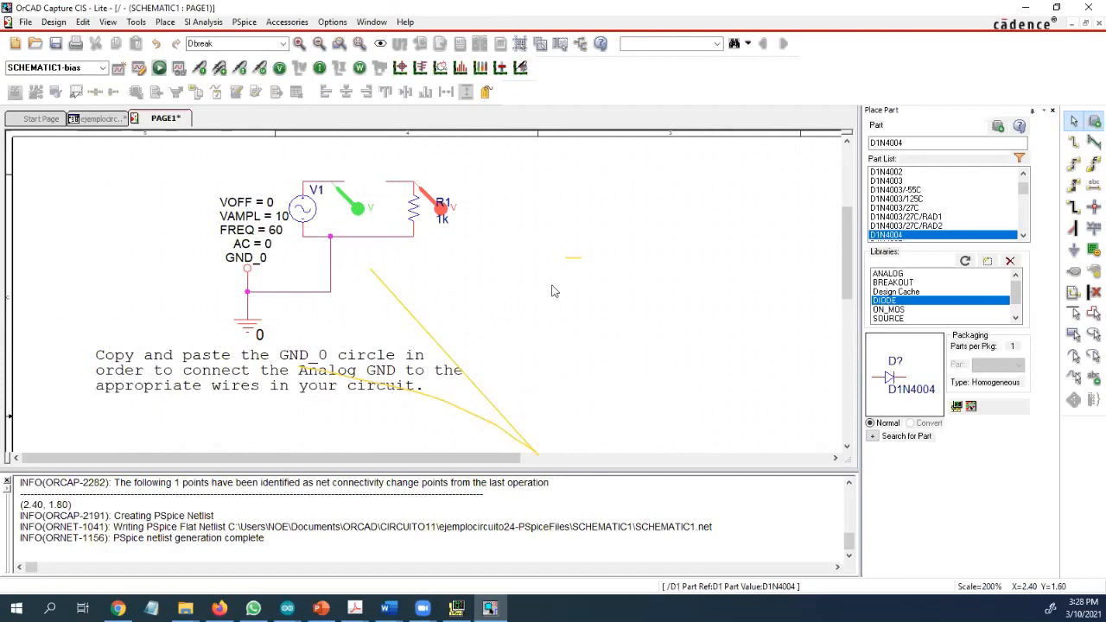
pyautogui.press('Escape')
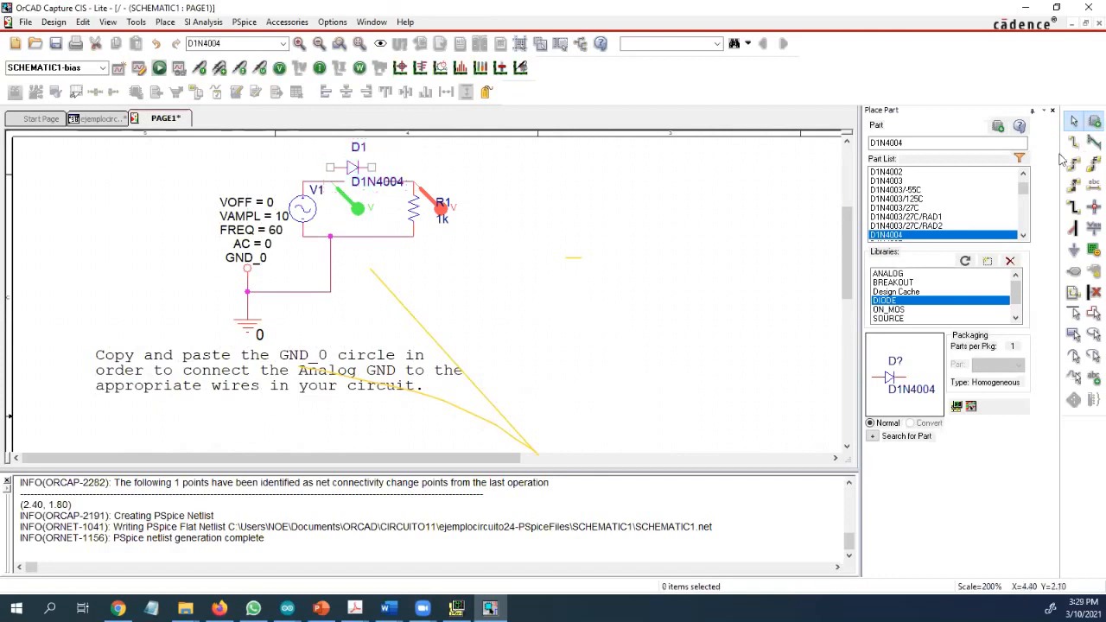
# Step: Wire the diode's anode to the V1 node and its cathode to the R1 node
pyautogui.click(1074, 142)
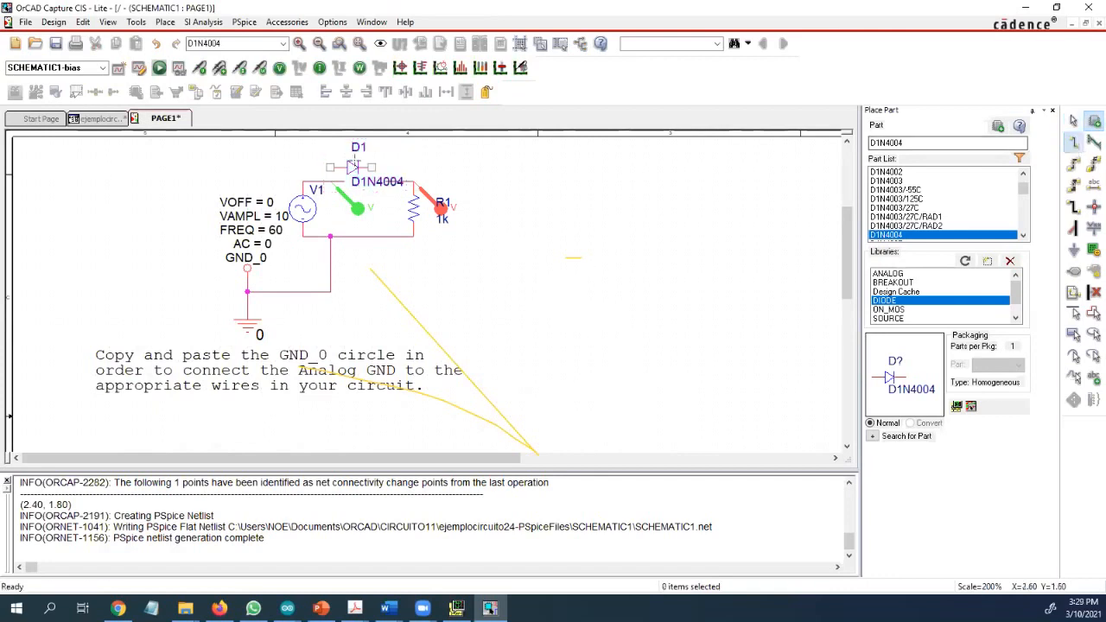
pyautogui.click(330, 167)
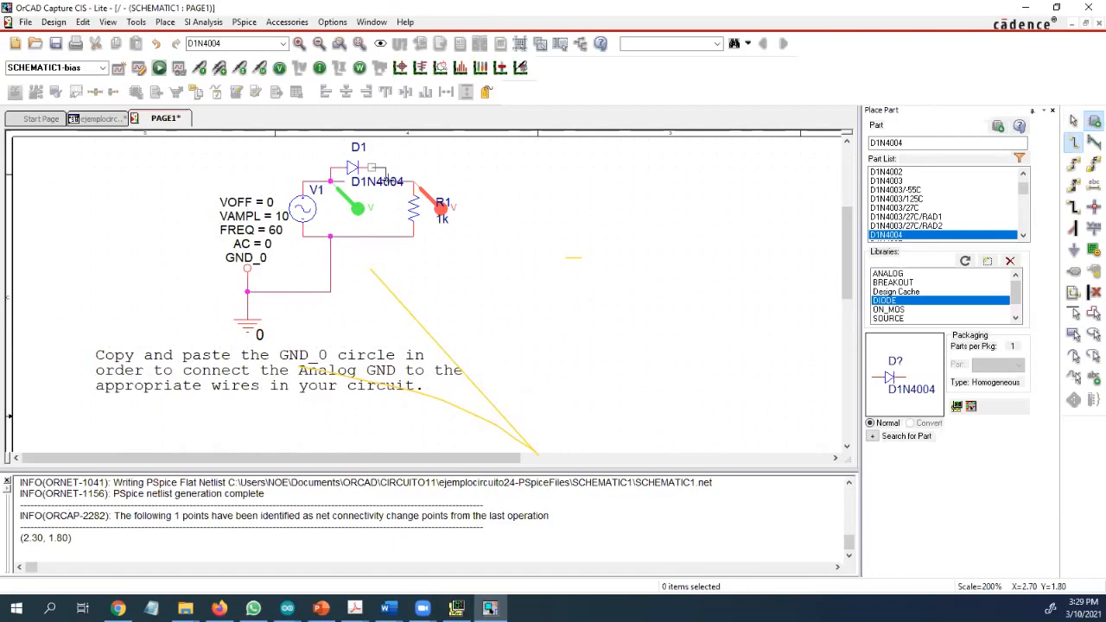
pyautogui.click(384, 169)
pyautogui.press('Escape')
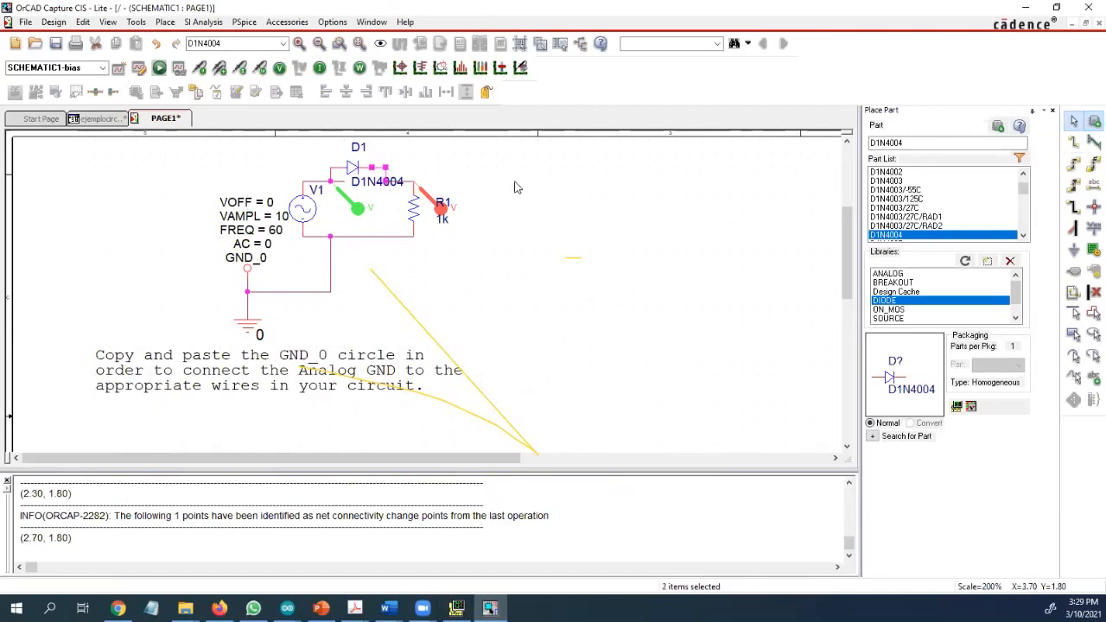
# Step: Run the PSpice simulation, inspect the second positive peak of both voltage traces up close, and close the results window
pyautogui.click(160, 68)
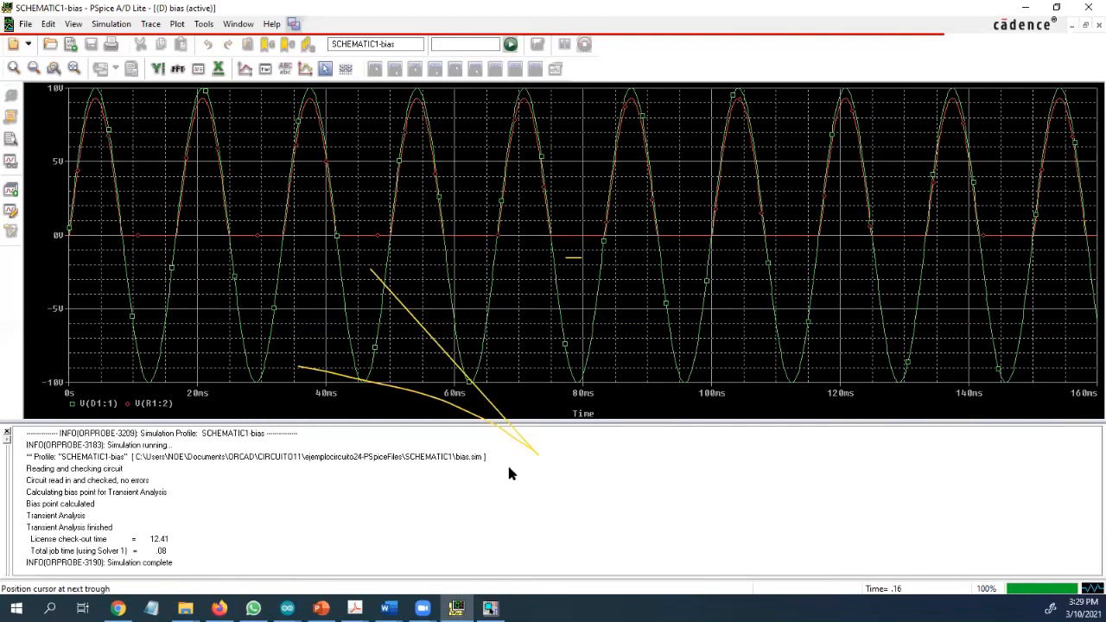
pyautogui.click(529, 449)
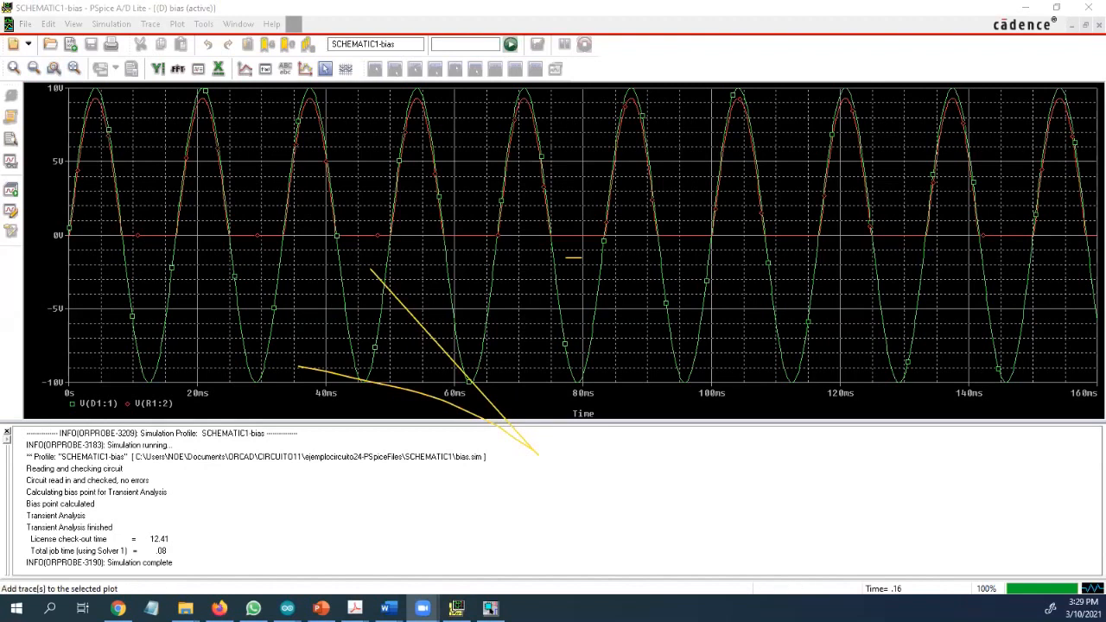
pyautogui.click(53, 68)
pyautogui.moveTo(238, 130); pyautogui.dragTo(159, 72)
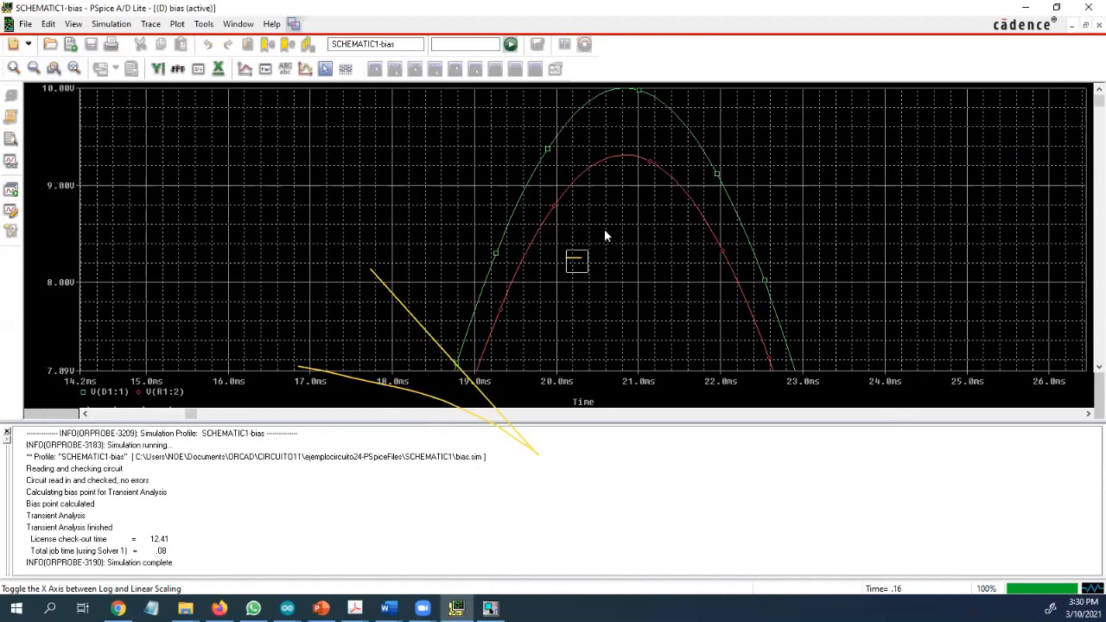
pyautogui.click(624, 55)
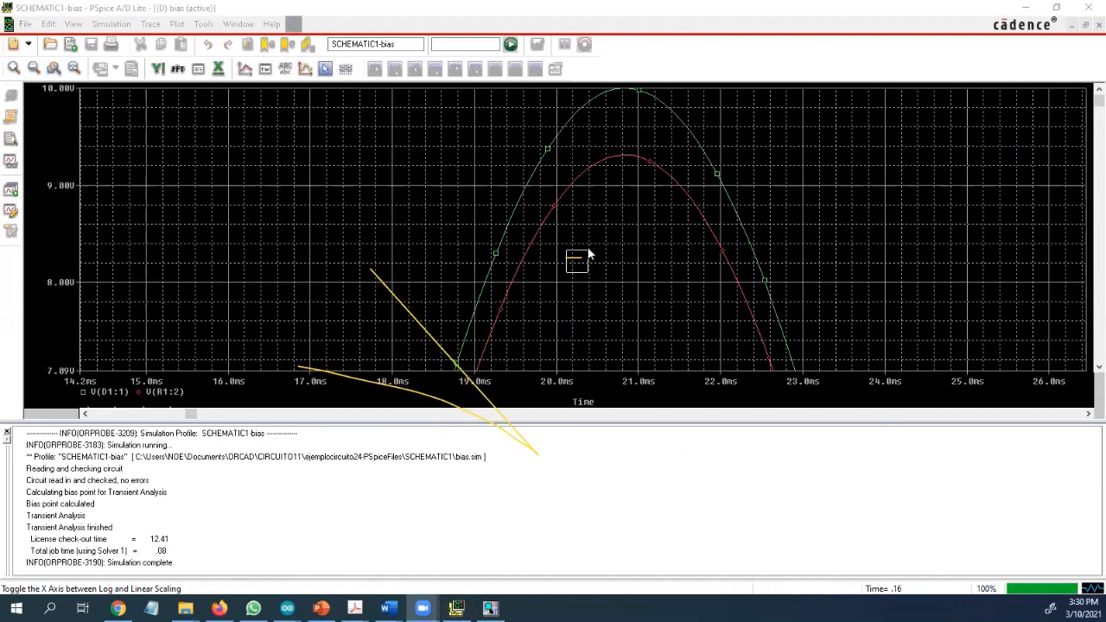
pyautogui.click(73, 69)
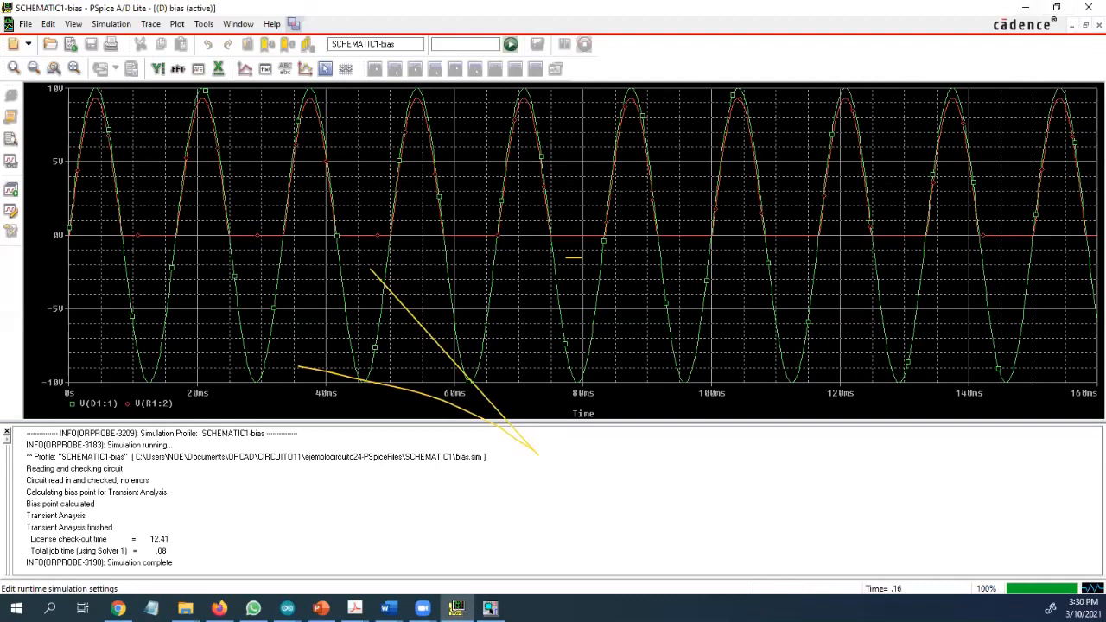
pyautogui.moveTo(287, 608)
pyautogui.click(1088, 7)
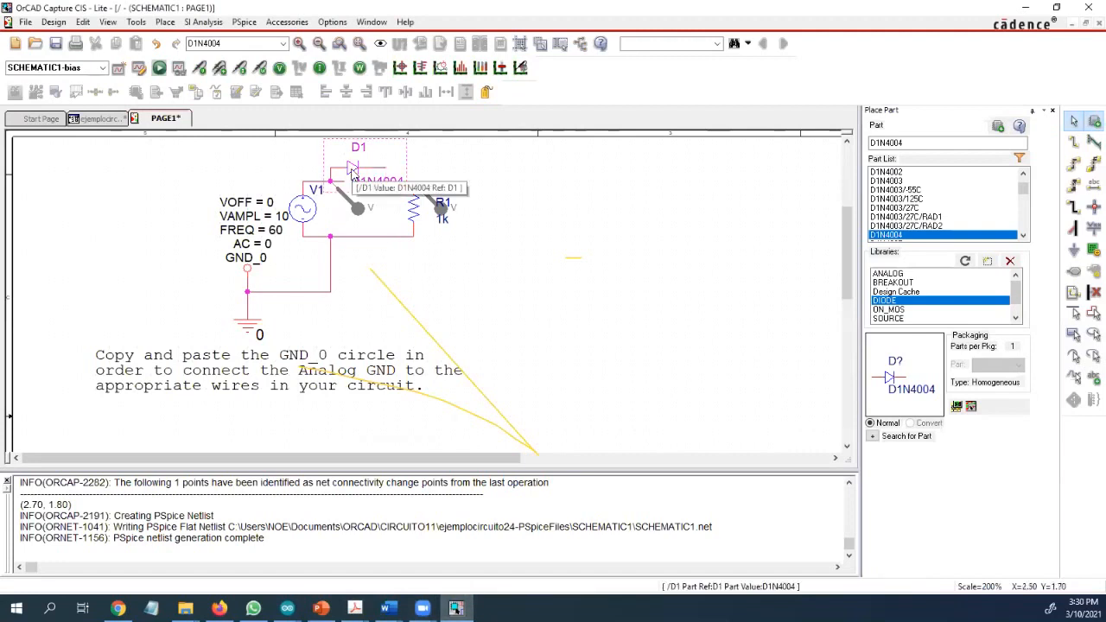
# Step: Delete diode D1 and undo the recent edits until its connecting wires between V1 and R1 are gone
pyautogui.press('Delete')
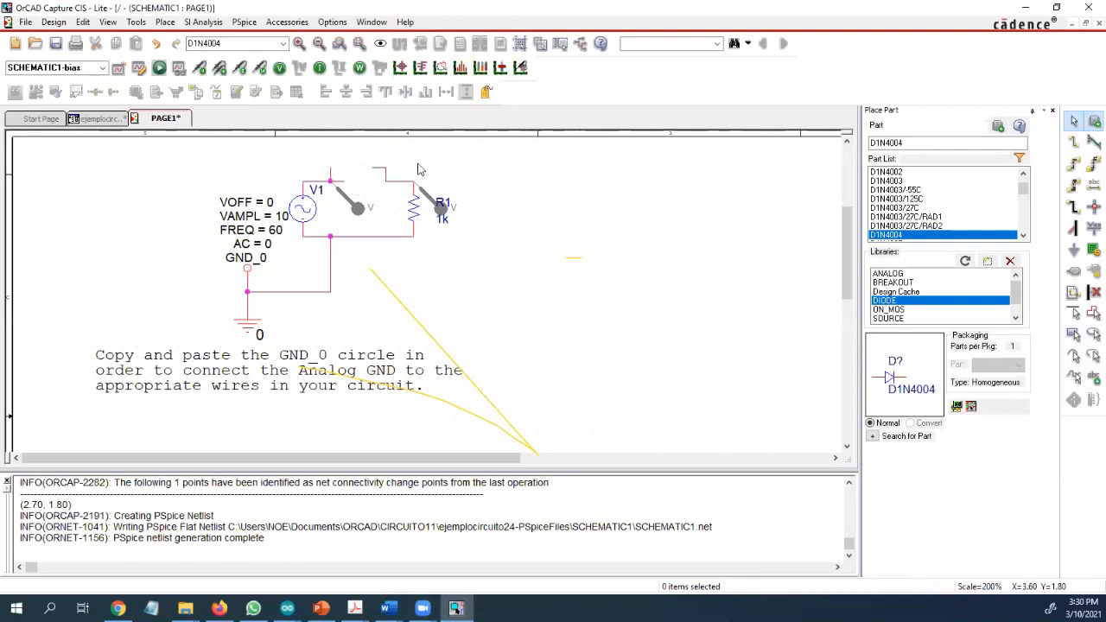
pyautogui.moveTo(357, 154); pyautogui.dragTo(396, 179)
pyautogui.hotkey('ctrl', 'z')
pyautogui.hotkey('ctrl', 'z')
pyautogui.hotkey('ctrl', 'z')
pyautogui.hotkey('ctrl', 'z')
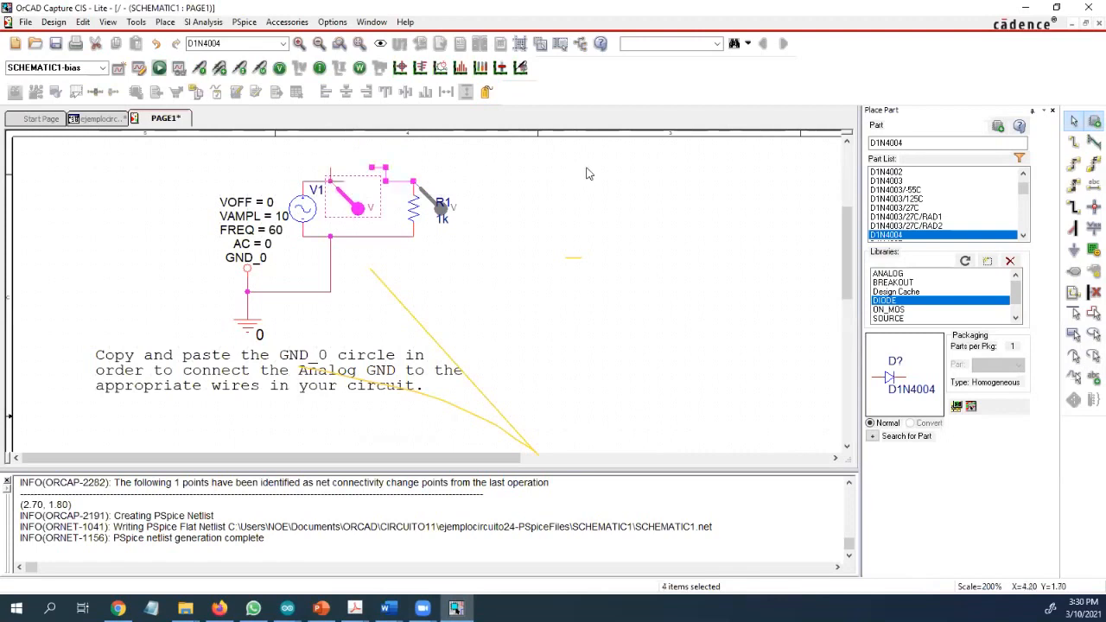
pyautogui.hotkey('ctrl', 'z')
pyautogui.hotkey('ctrl', 'z')
pyautogui.hotkey('ctrl', 'z')
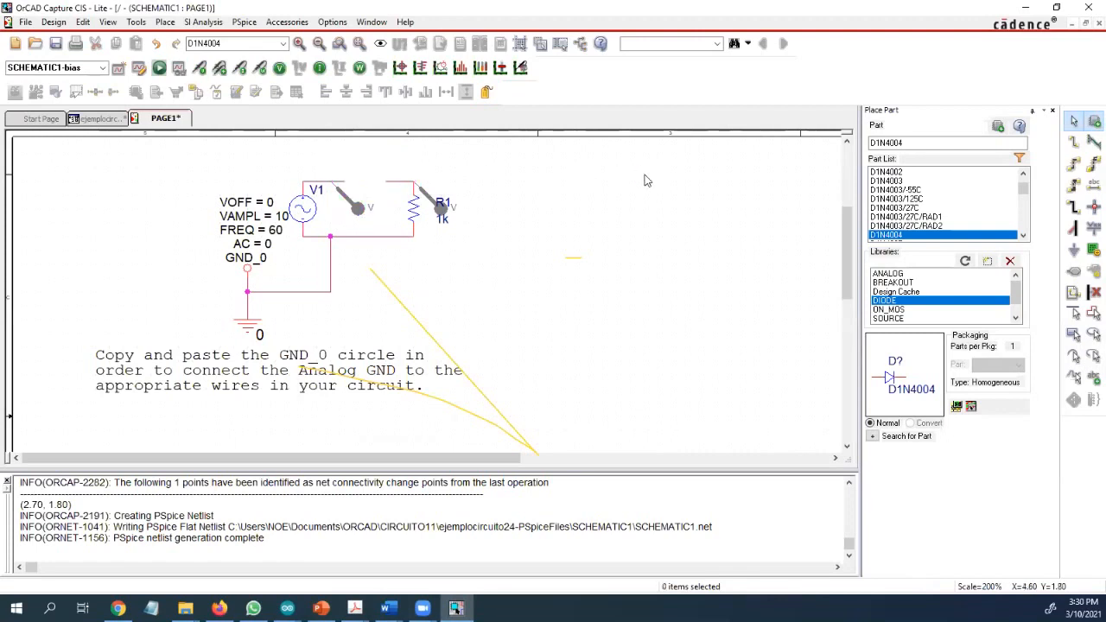
# Step: Step the edit history back to R1 wired directly to V1, keeping the lower ground wiring and VOFF = 0
pyautogui.hotkey('ctrl', 'z')
pyautogui.hotkey('ctrl', 'z')
pyautogui.hotkey('ctrl', 'z')
pyautogui.hotkey('ctrl', 'z')
pyautogui.hotkey('ctrl', 'z')
pyautogui.hotkey('ctrl', 'z')
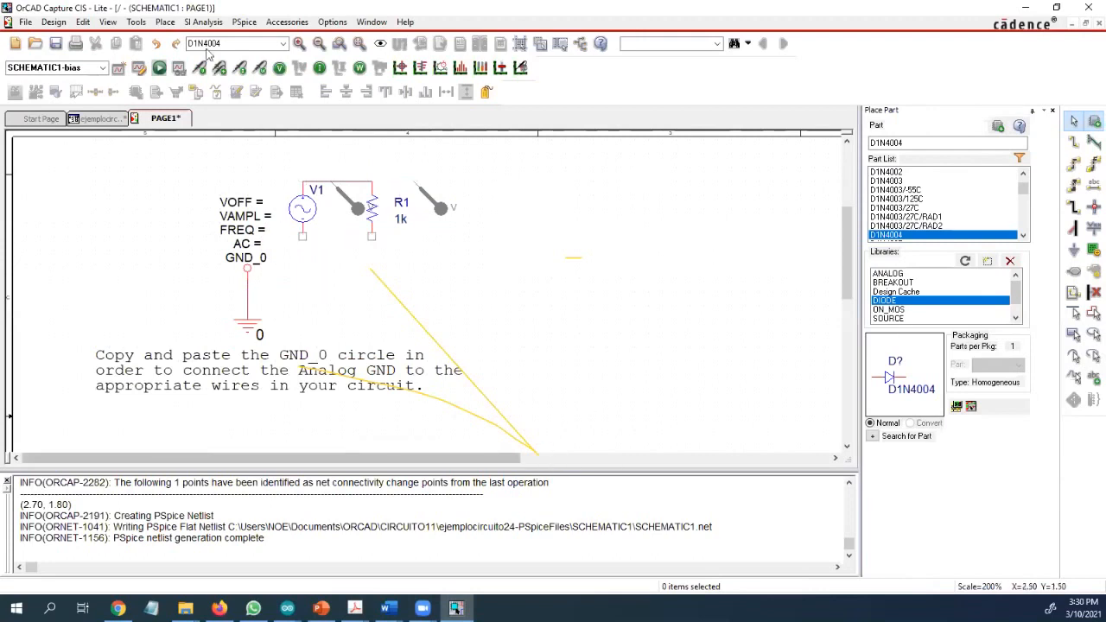
pyautogui.click(176, 44)
pyautogui.click(175, 44)
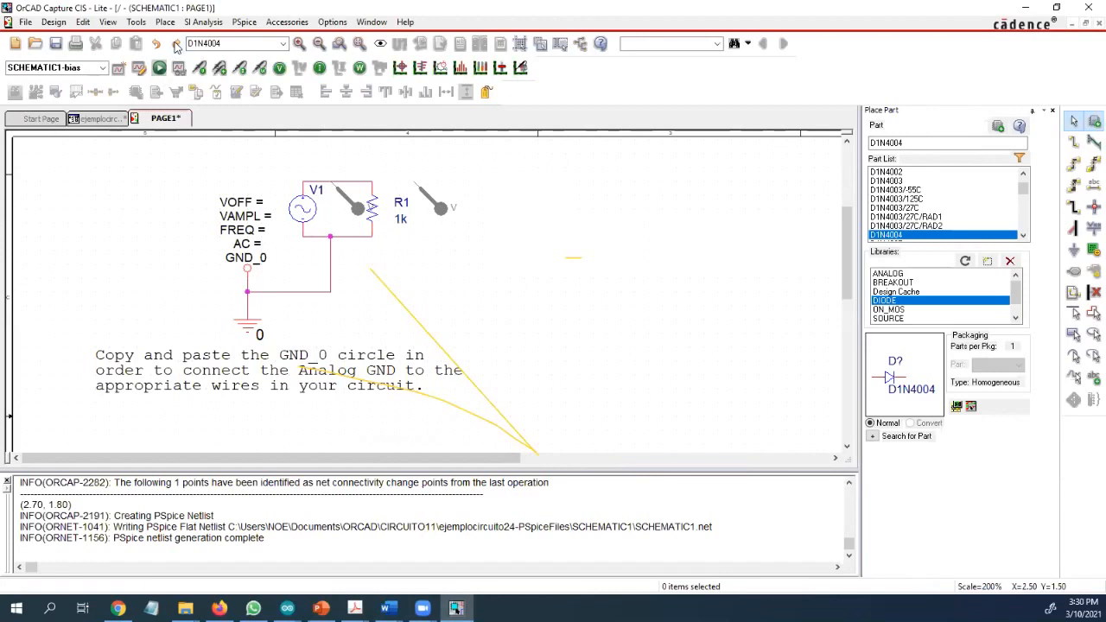
pyautogui.click(175, 44)
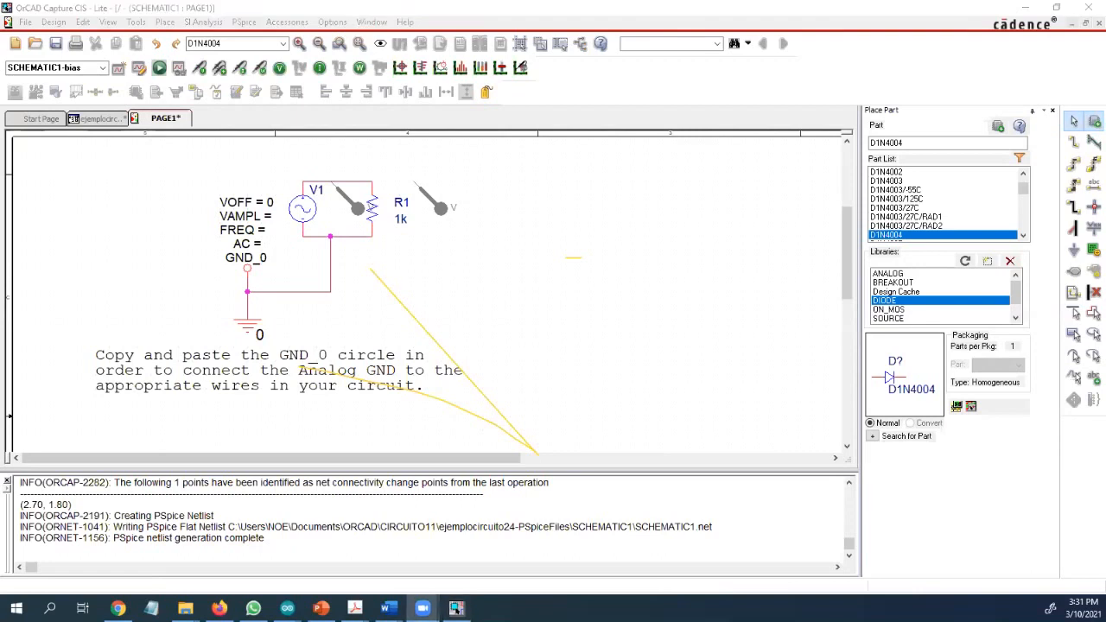
# Step: Delete the unconnected voltage marker beside R1
pyautogui.click(436, 223)
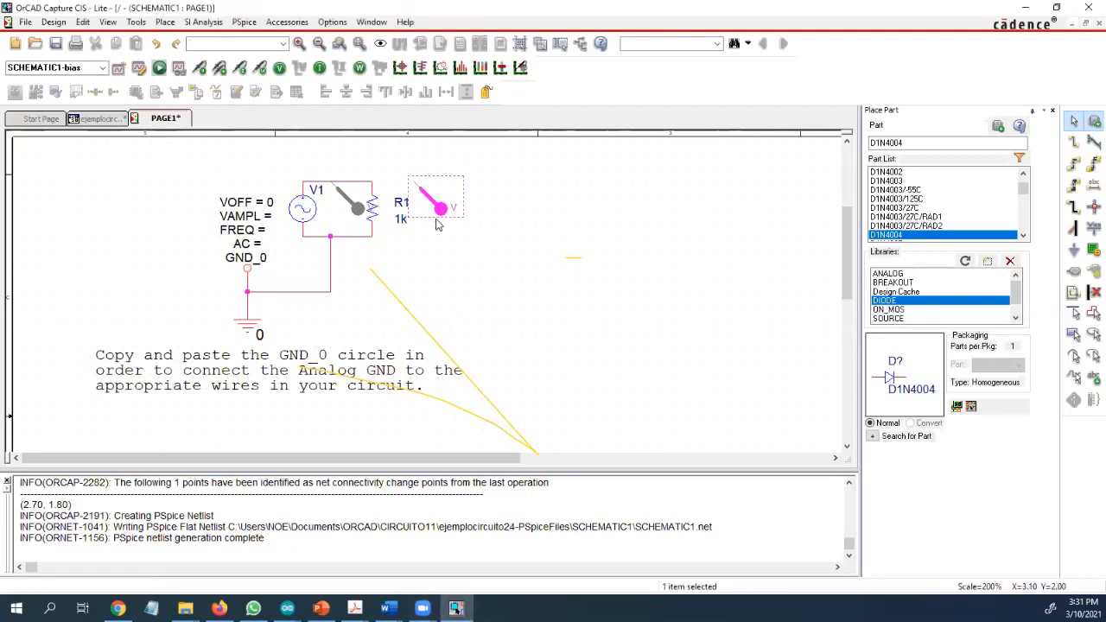
pyautogui.click(440, 209)
pyautogui.press('Delete')
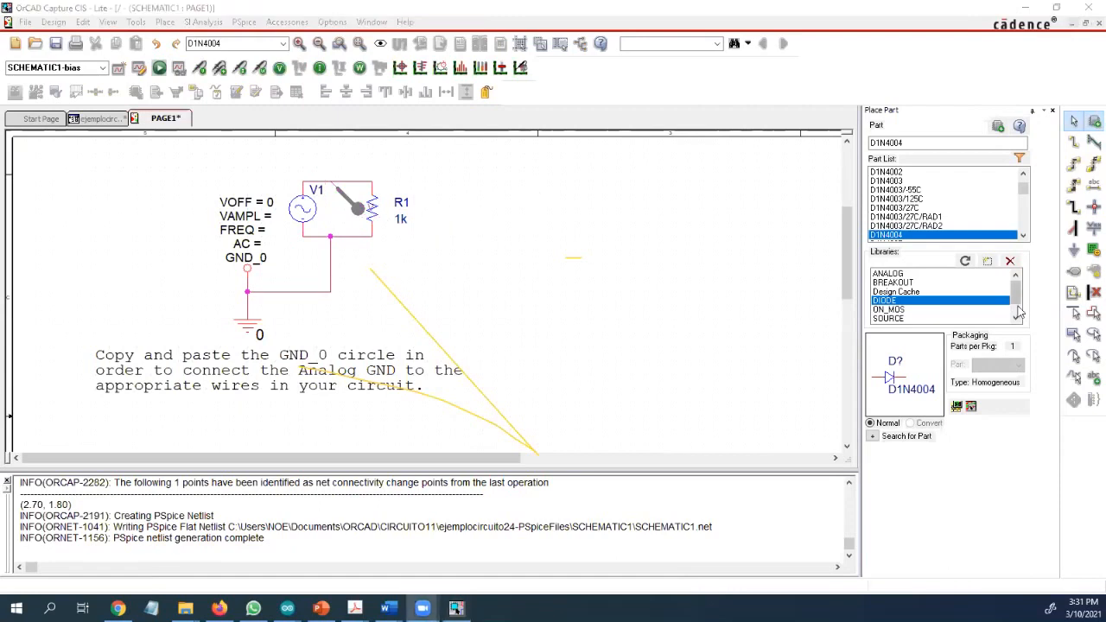
# Step: Place a VPULSE source from the SOURCE library to the left of the VSIN source V1
pyautogui.moveTo(1017, 297); pyautogui.dragTo(1017, 307)
pyautogui.click(879, 302)
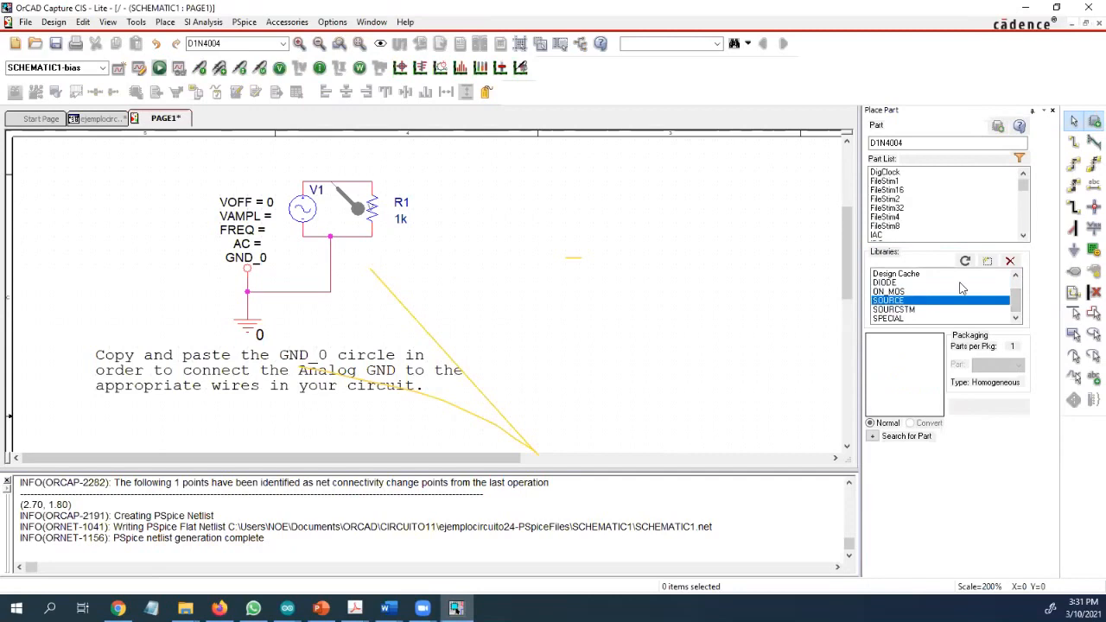
pyautogui.moveTo(1024, 185); pyautogui.dragTo(1025, 213)
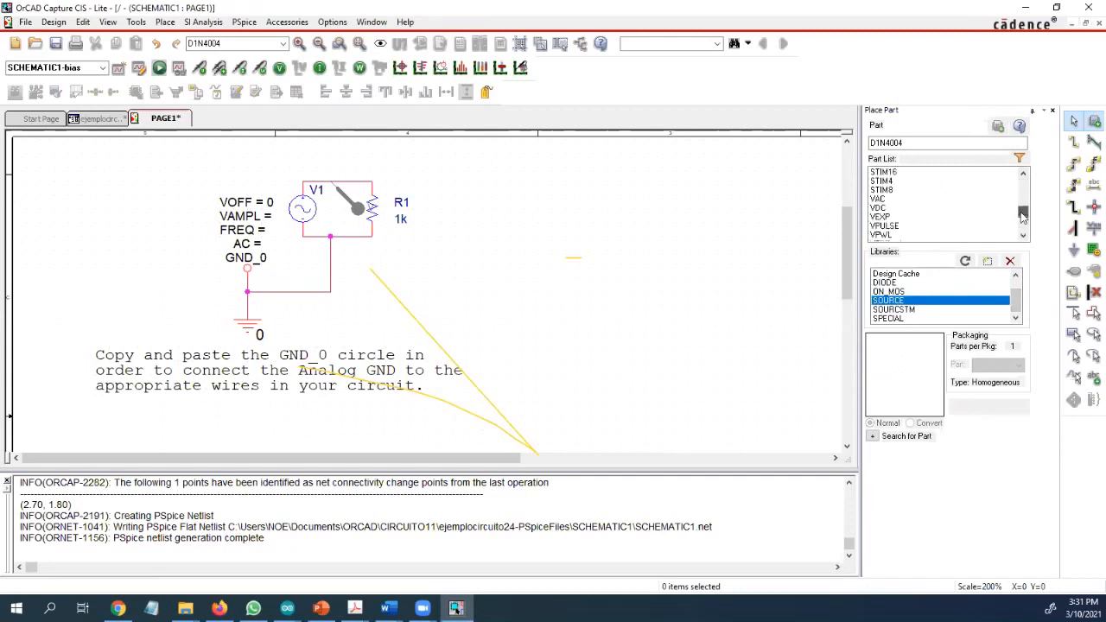
pyautogui.click(886, 226)
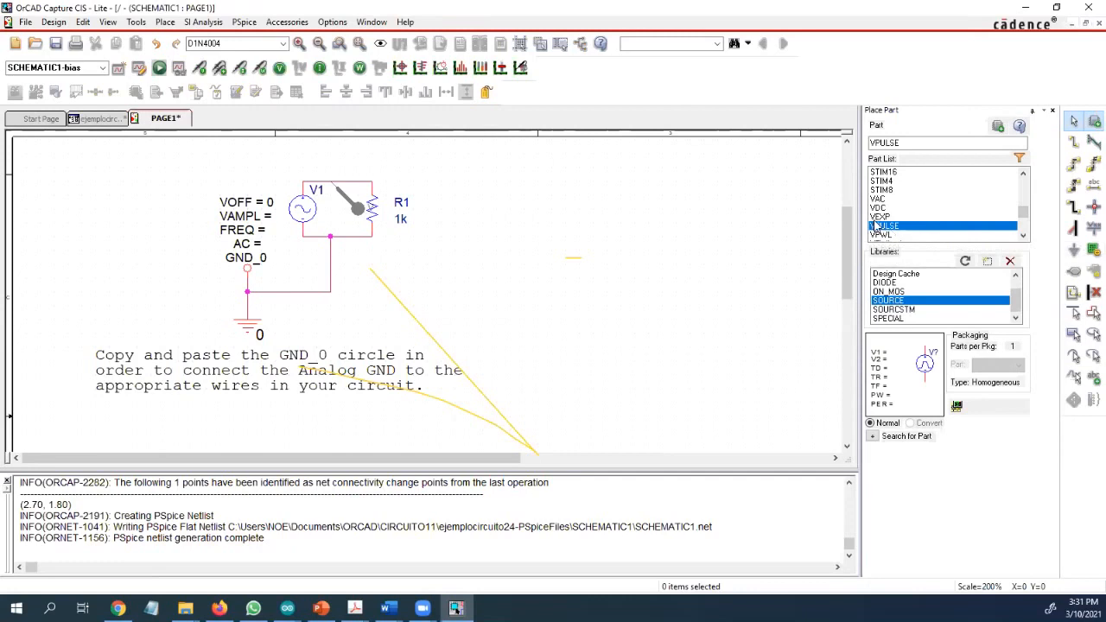
pyautogui.doubleClick(882, 226)
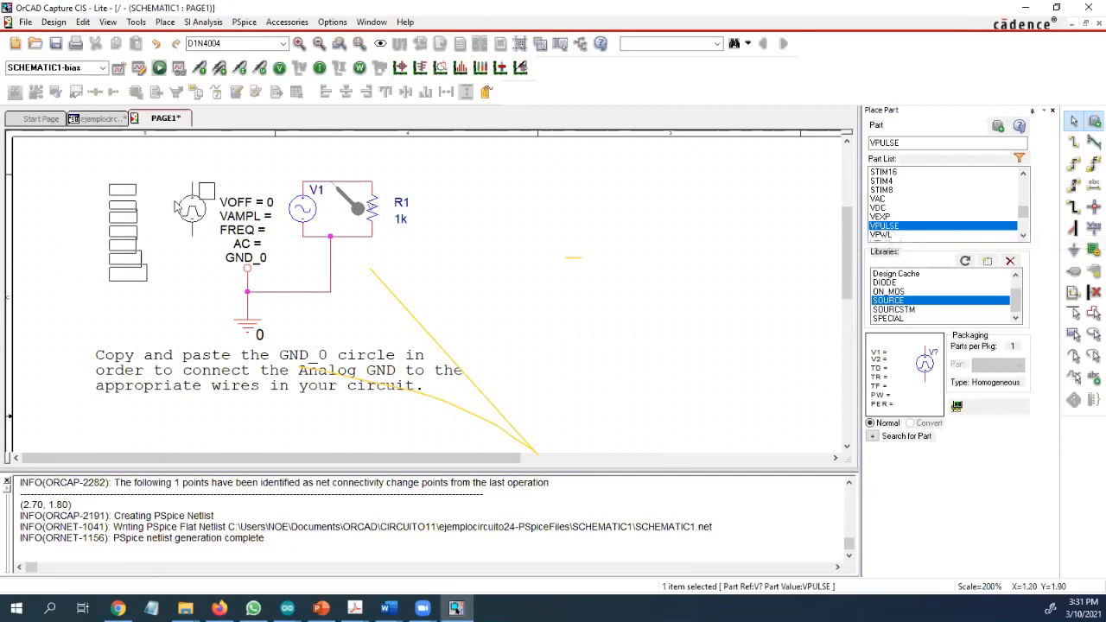
pyautogui.press('Escape')
pyautogui.click(271, 280)
pyautogui.press('Escape')
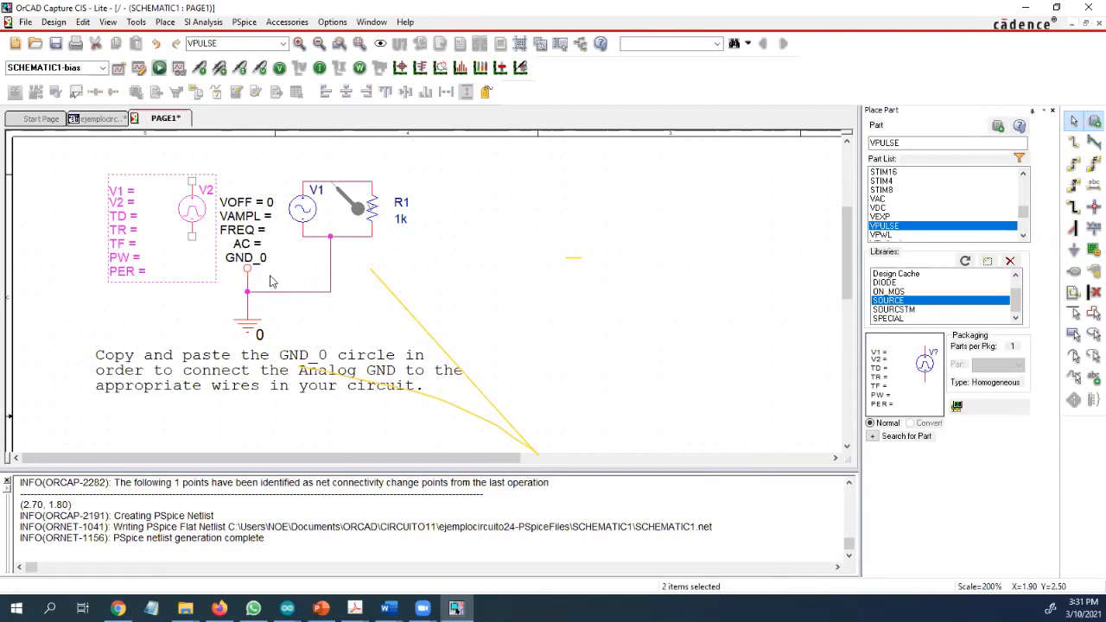
# Step: Delete the sine source V1 and wire both terminals of the pulse source to the open upper and lower wires of R1
pyautogui.click(305, 216)
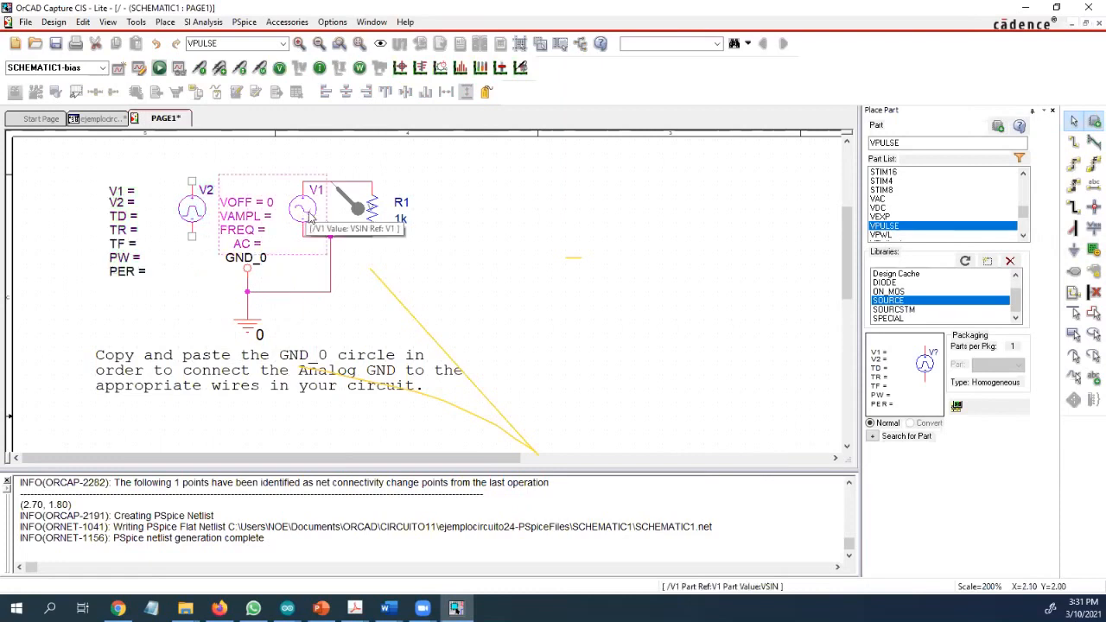
pyautogui.press('Delete')
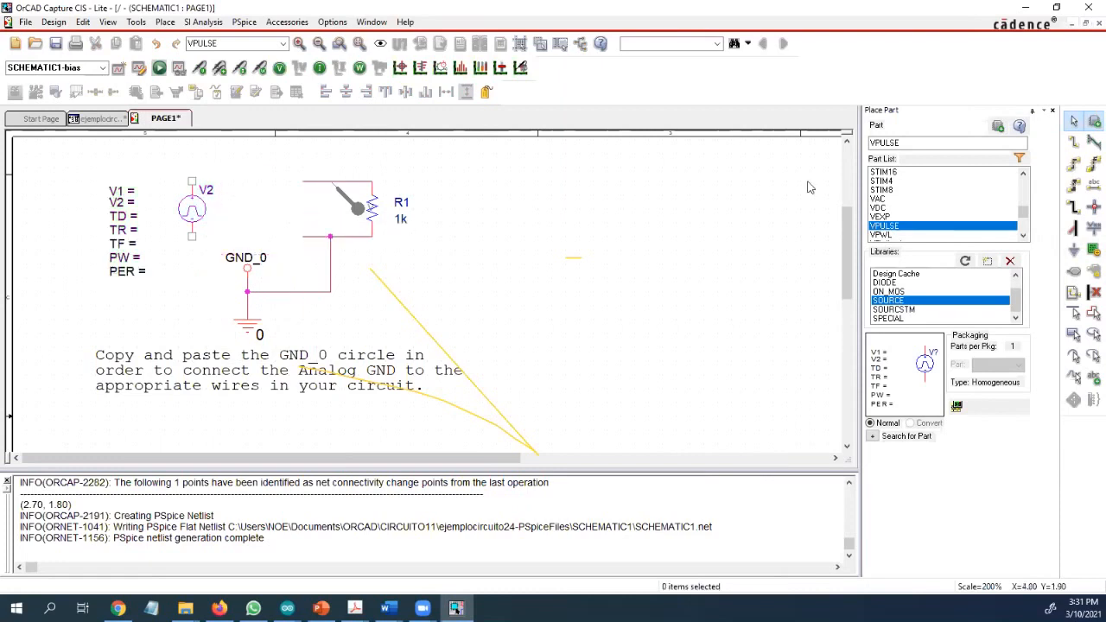
pyautogui.click(1073, 141)
pyautogui.click(302, 181)
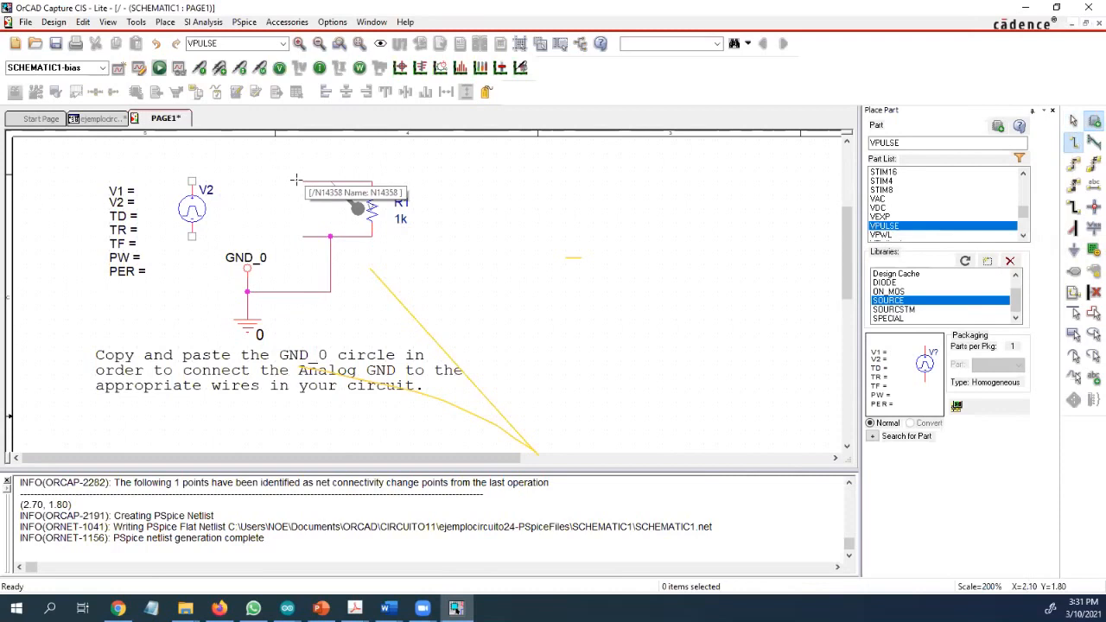
pyautogui.click(191, 181)
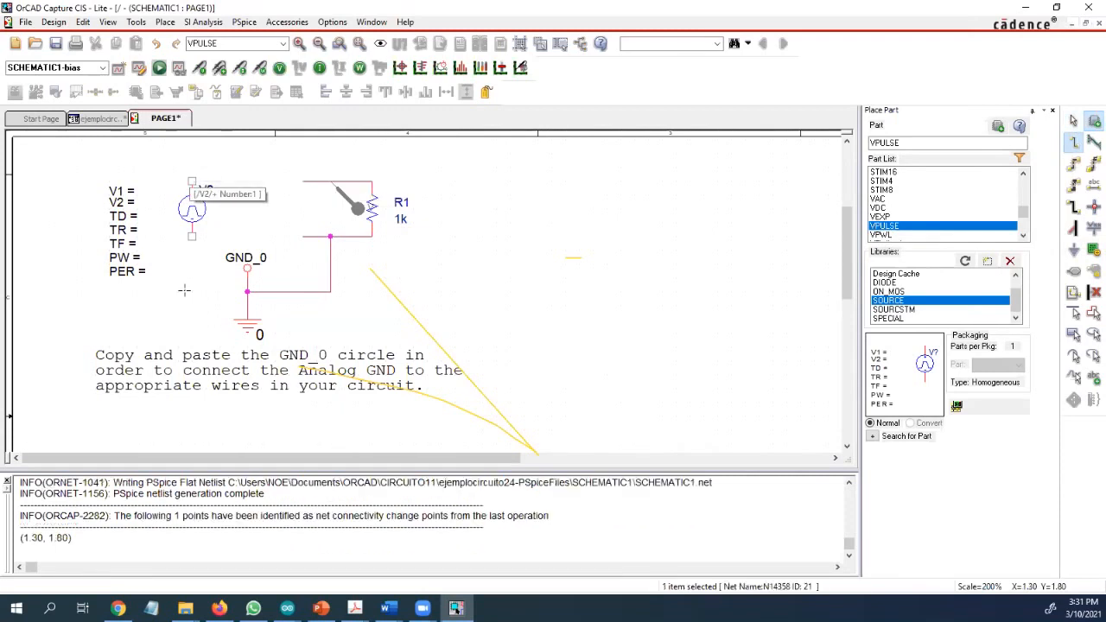
pyautogui.click(330, 236)
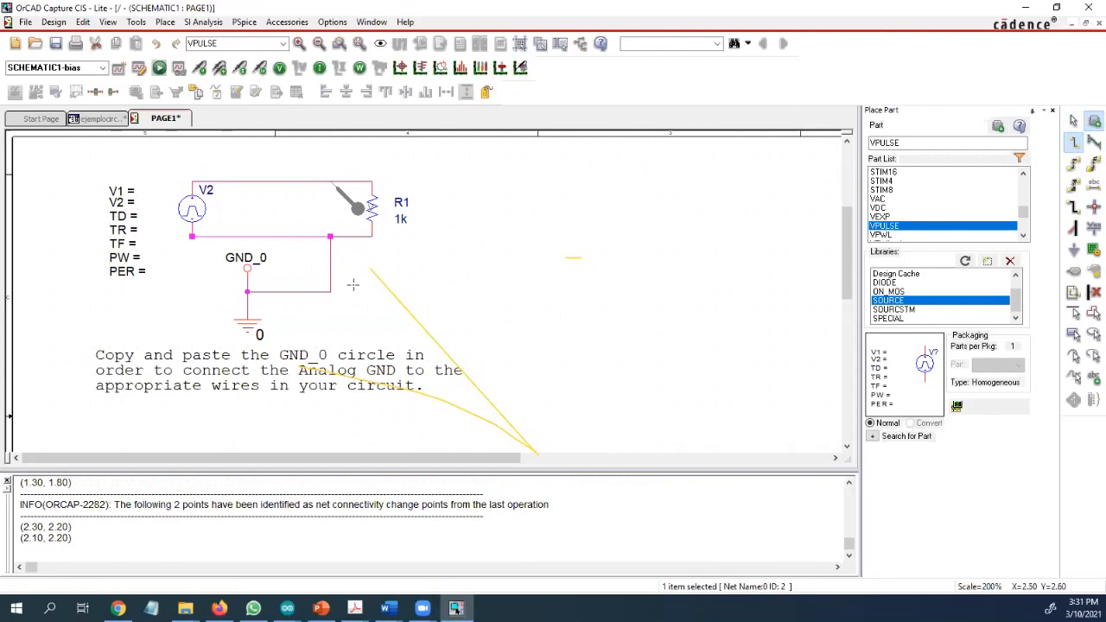
pyautogui.press('Escape')
pyautogui.click(373, 331)
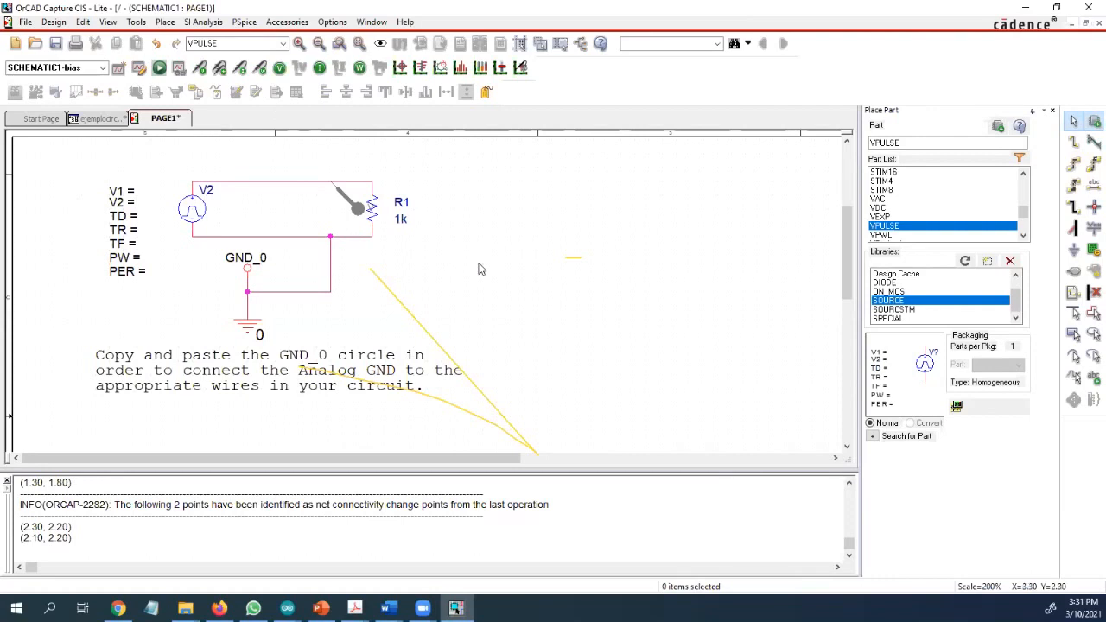
# Step: Move the GND_0 instruction note to the right, keeping it below the circuit
pyautogui.click(271, 367)
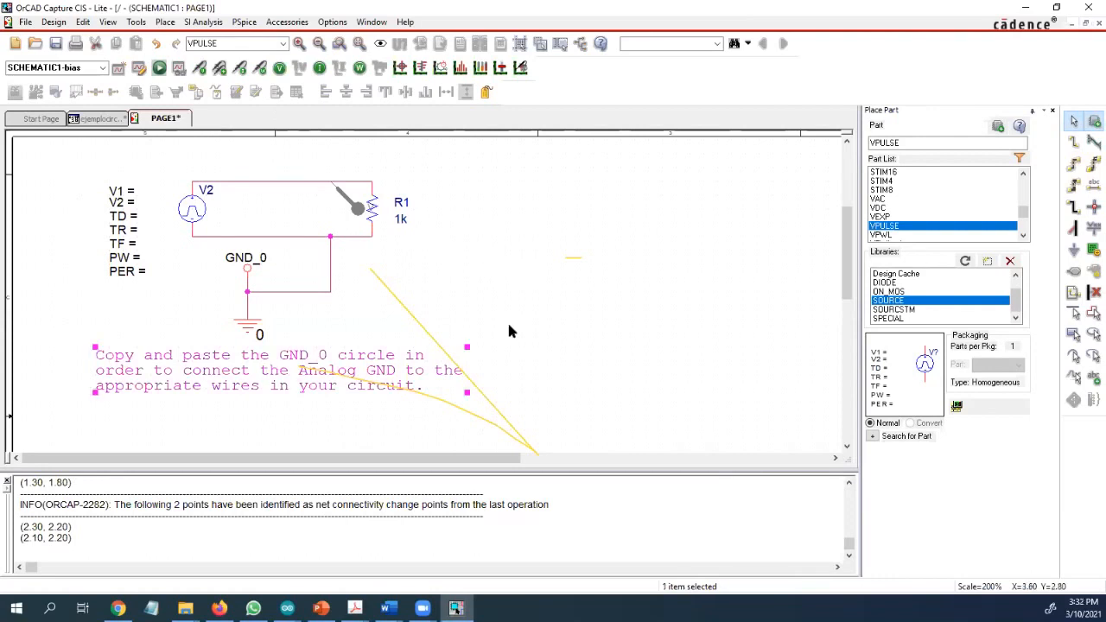
pyautogui.click(525, 338)
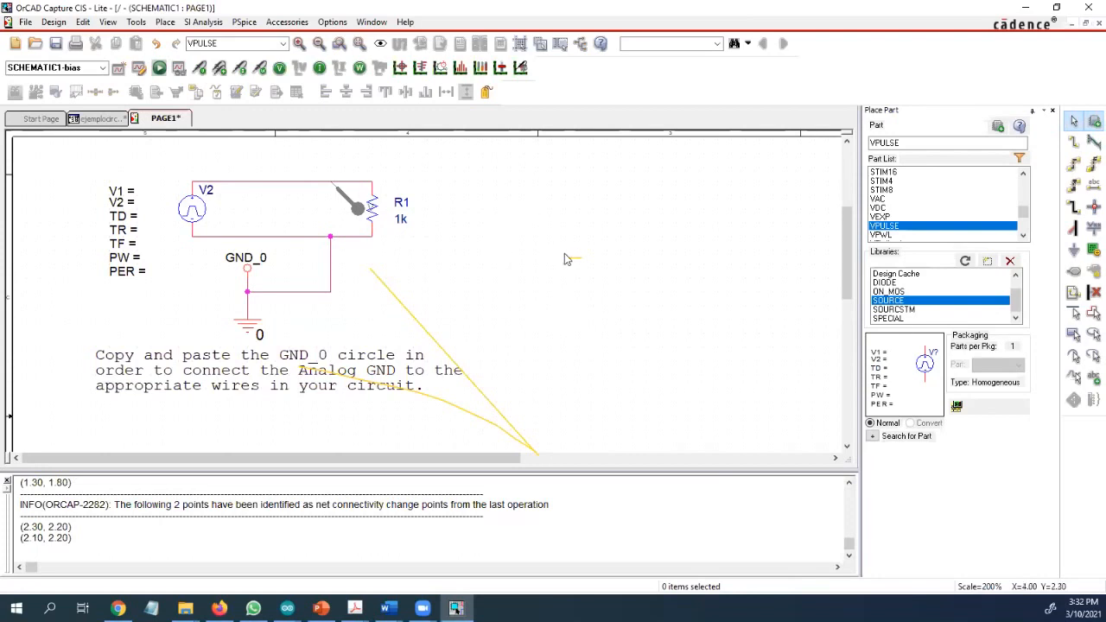
pyautogui.click(406, 357)
pyautogui.moveTo(526, 361); pyautogui.dragTo(524, 359)
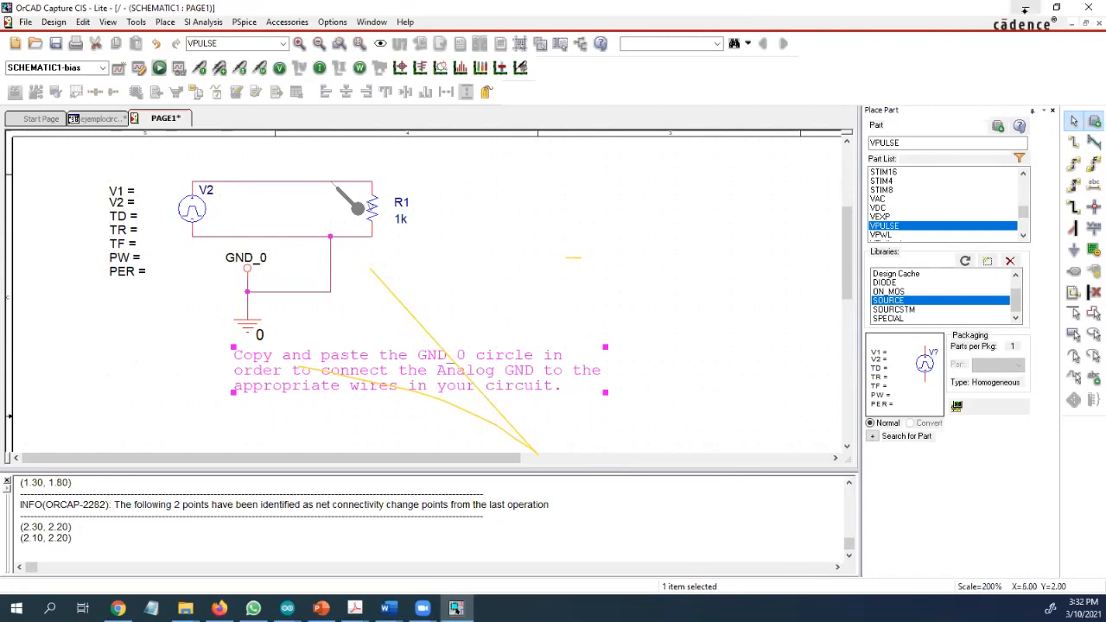
# Step: Switch to the PowerPoint course presentation and show its blank last slide, number 381
pyautogui.click(1023, 8)
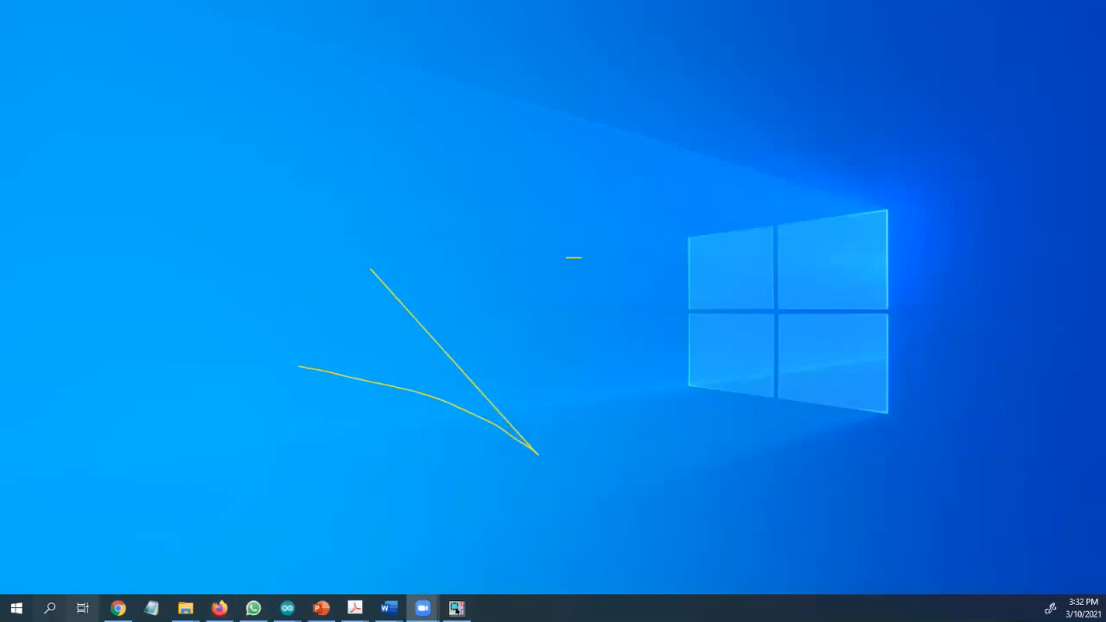
pyautogui.click(321, 608)
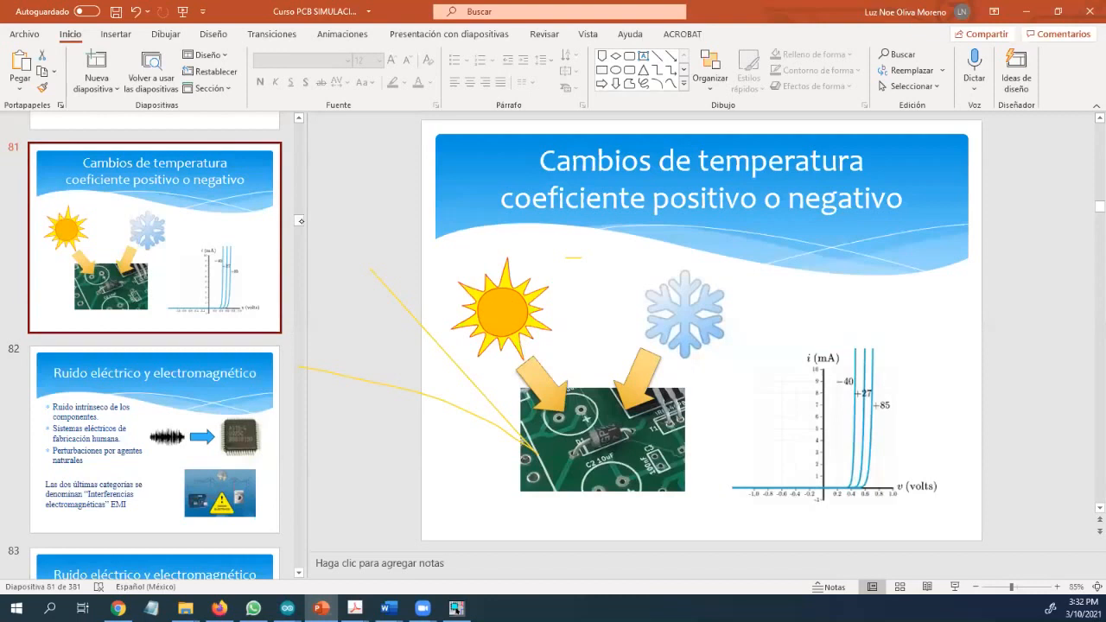
pyautogui.moveTo(298, 221); pyautogui.dragTo(299, 563)
pyautogui.click(146, 449)
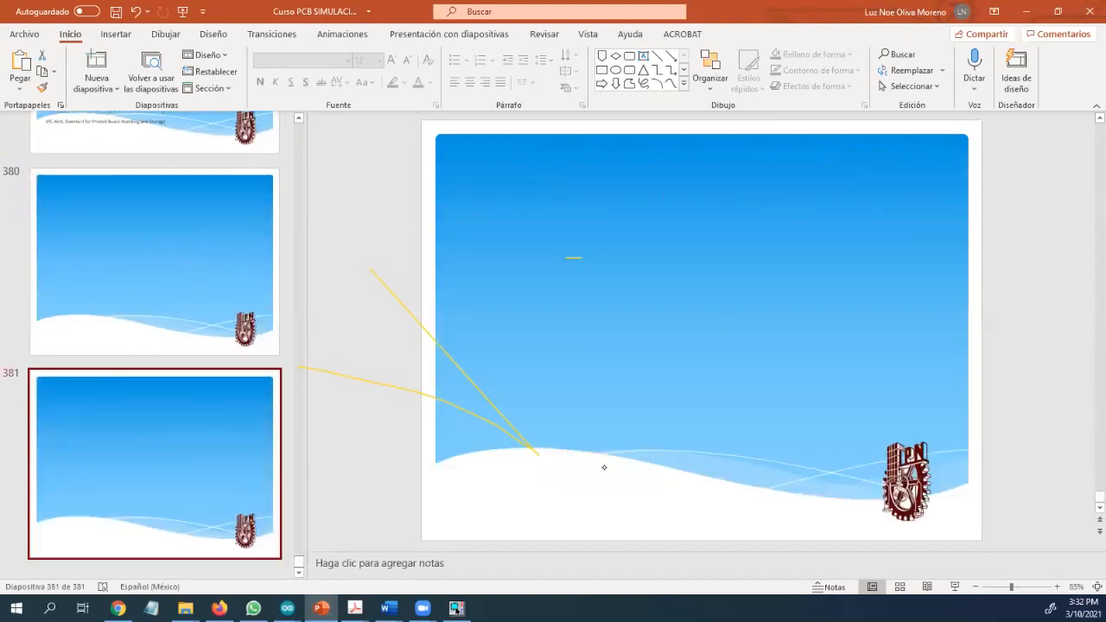
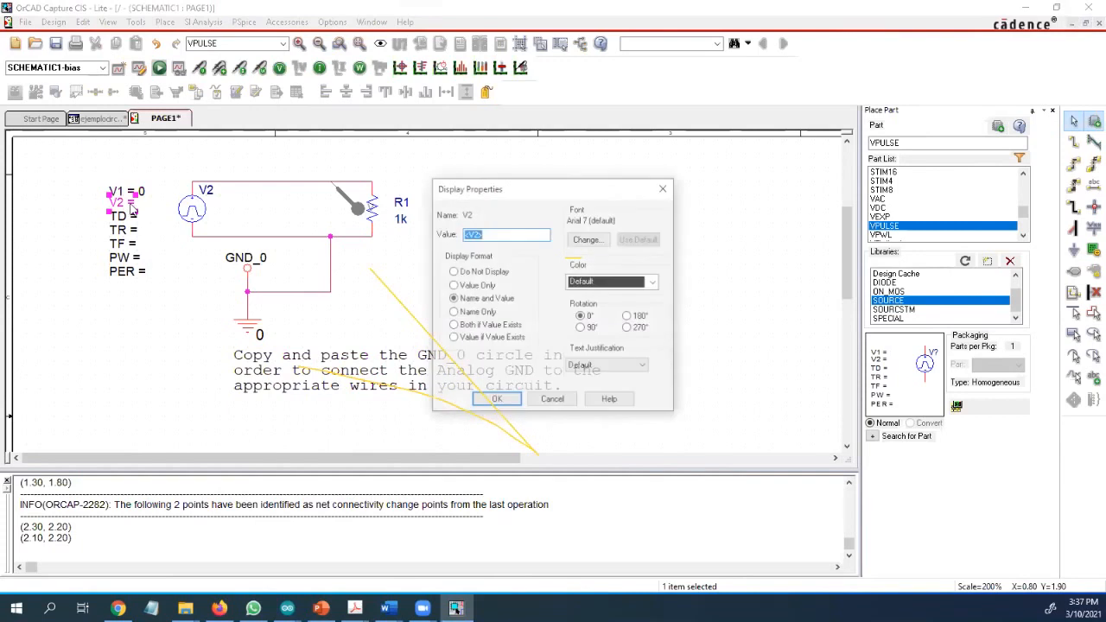
# Step: Set the pulse source's V2 level to 5 and its delay TD to 1ms
pyautogui.press('Delete')
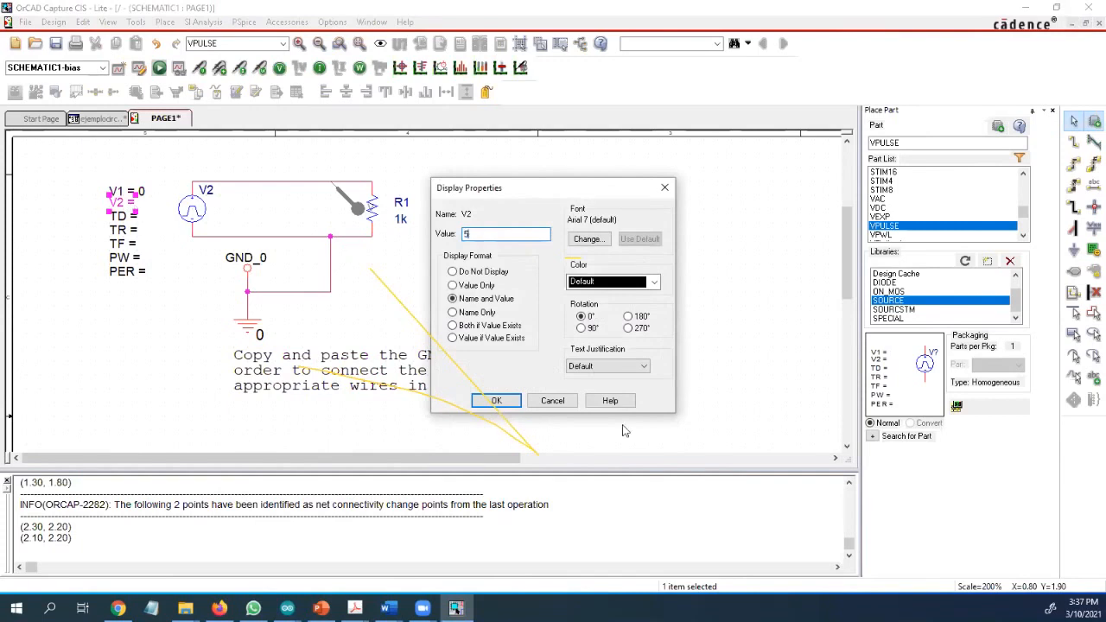
pyautogui.click(489, 400)
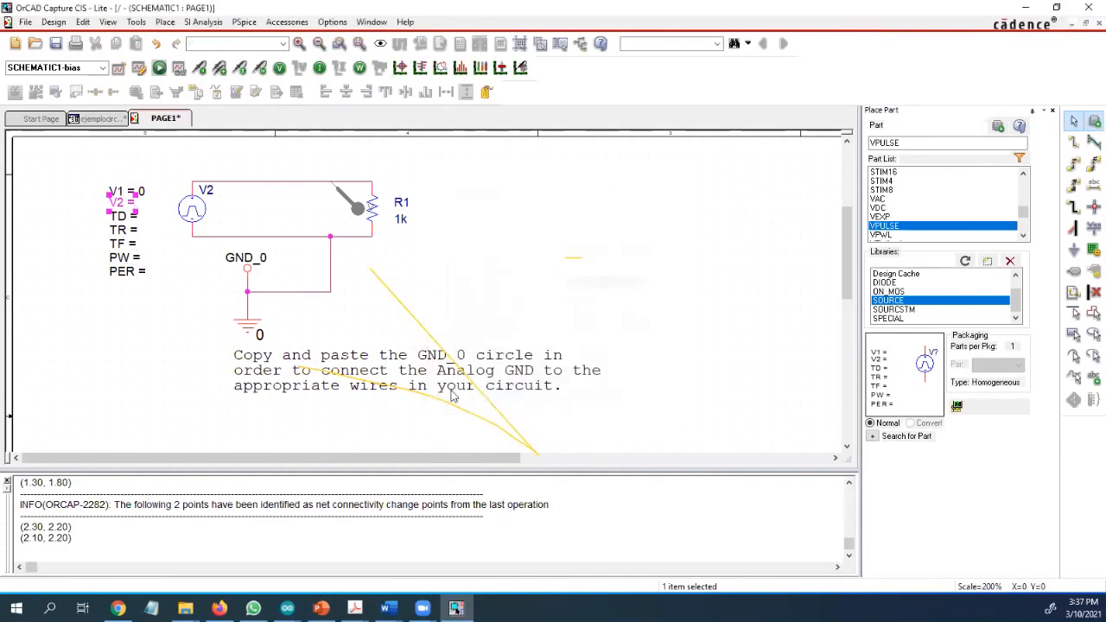
pyautogui.click(134, 222)
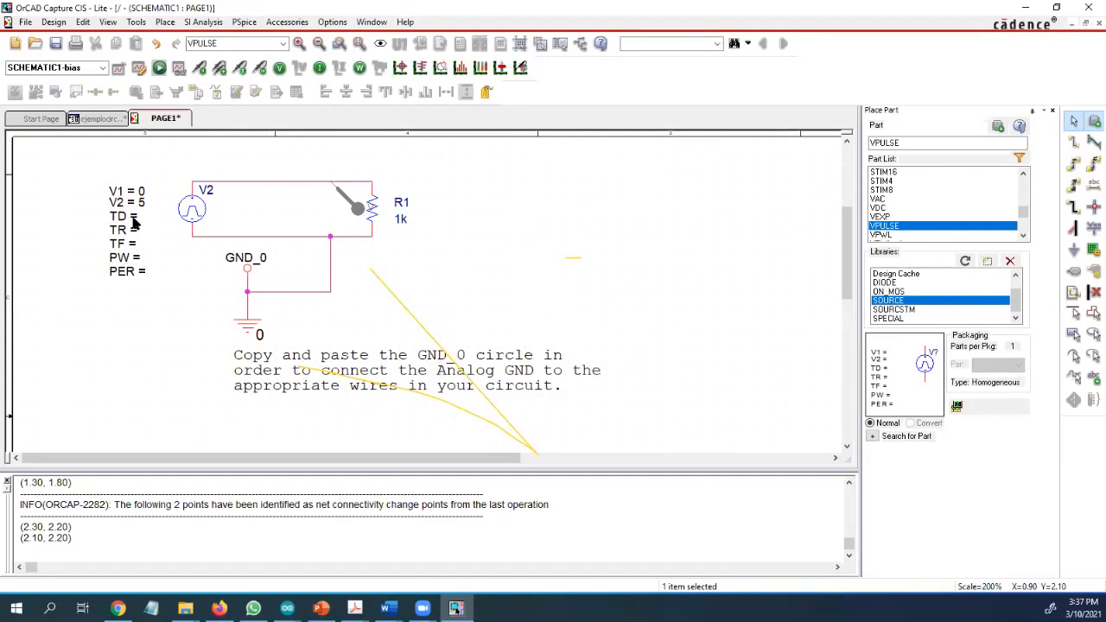
pyautogui.doubleClick(130, 216)
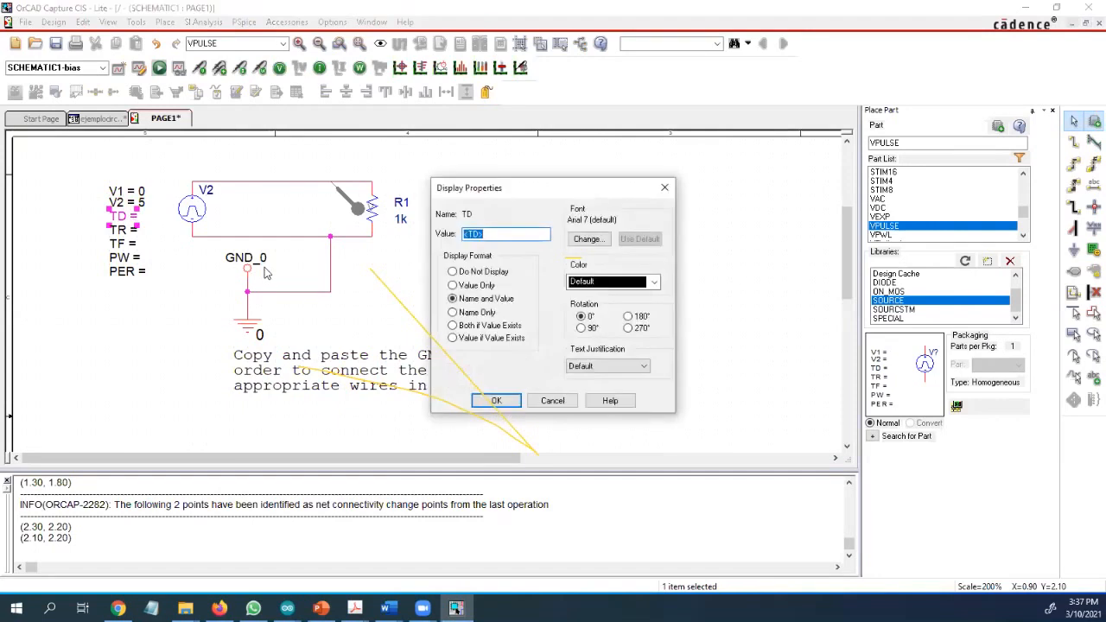
pyautogui.write('1ms')
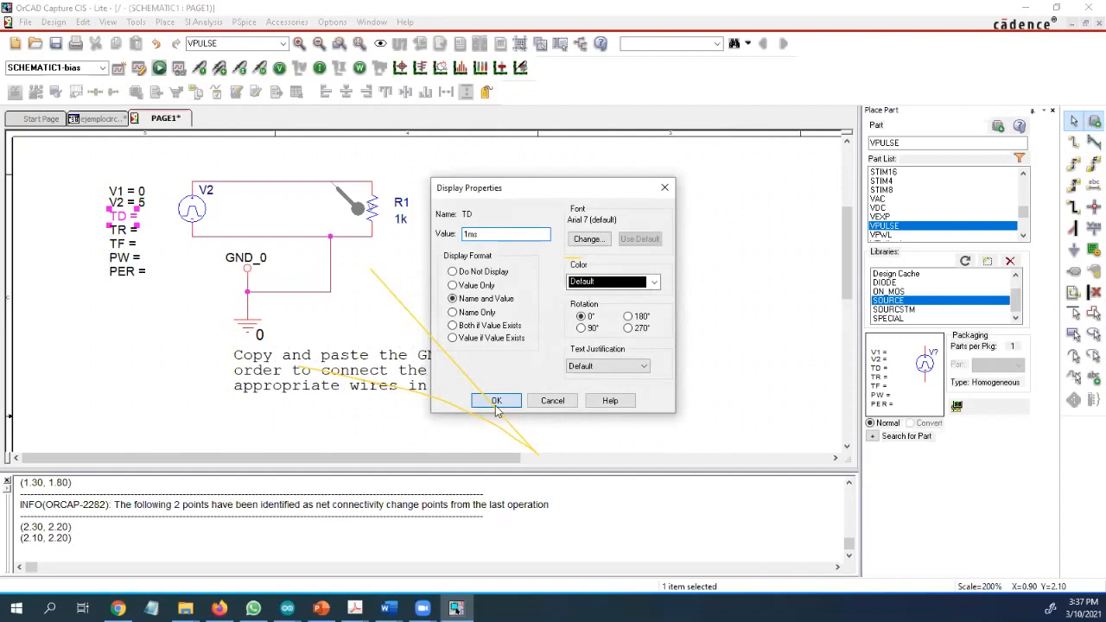
pyautogui.click(496, 401)
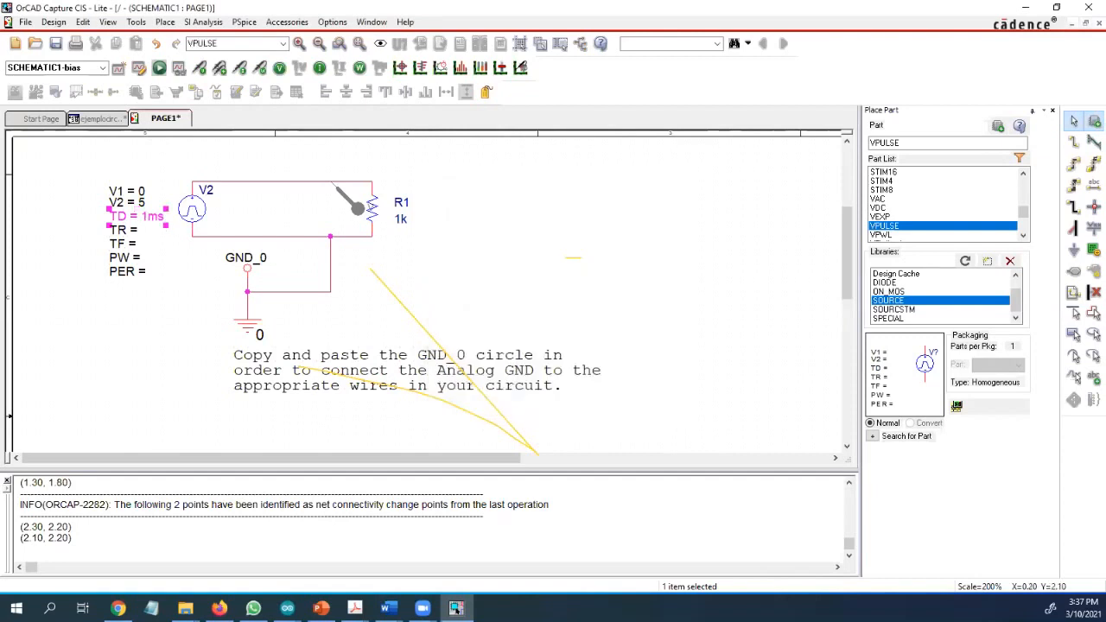
# Step: Set the pulse source's rise time TR to 0.5ms and its fall time TF to 0.6ms
pyautogui.doubleClick(135, 235)
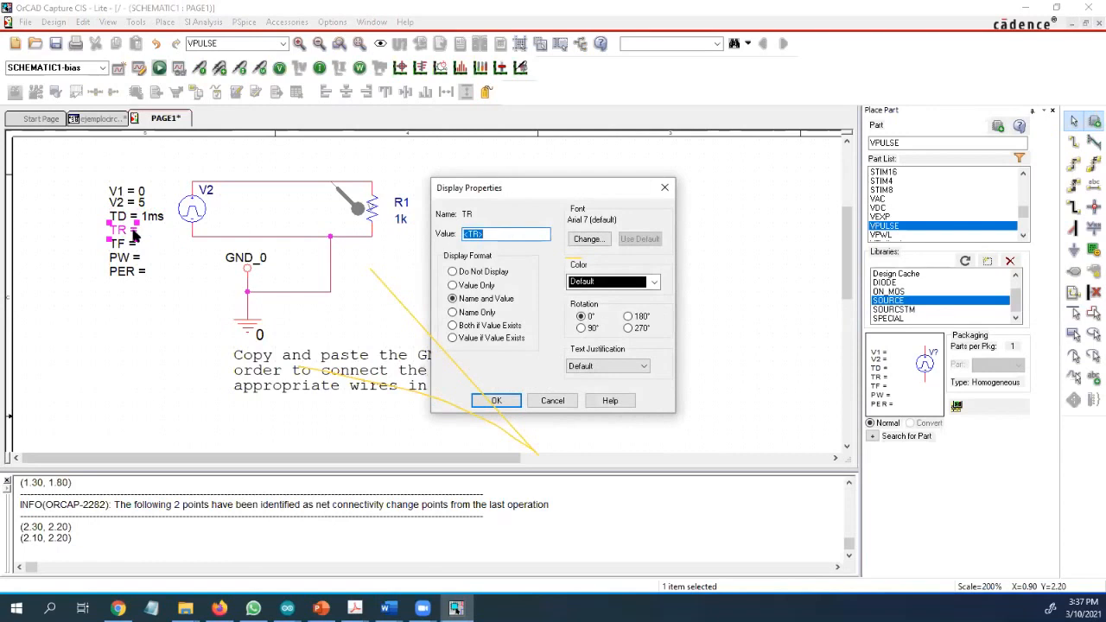
pyautogui.write('0.5ms')
pyautogui.click(495, 400)
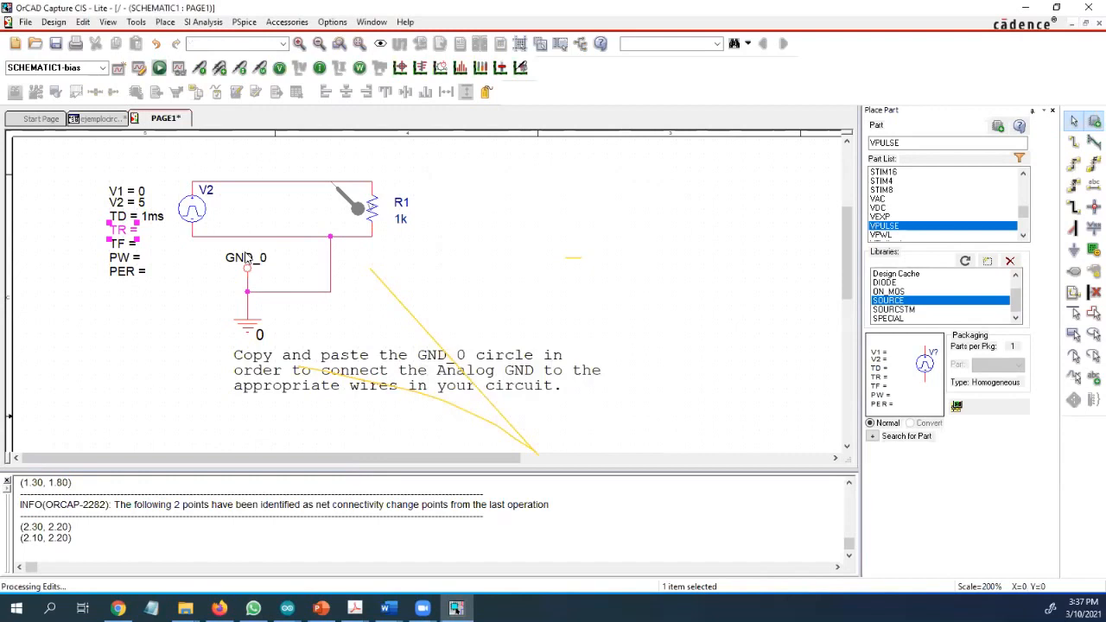
pyautogui.click(133, 246)
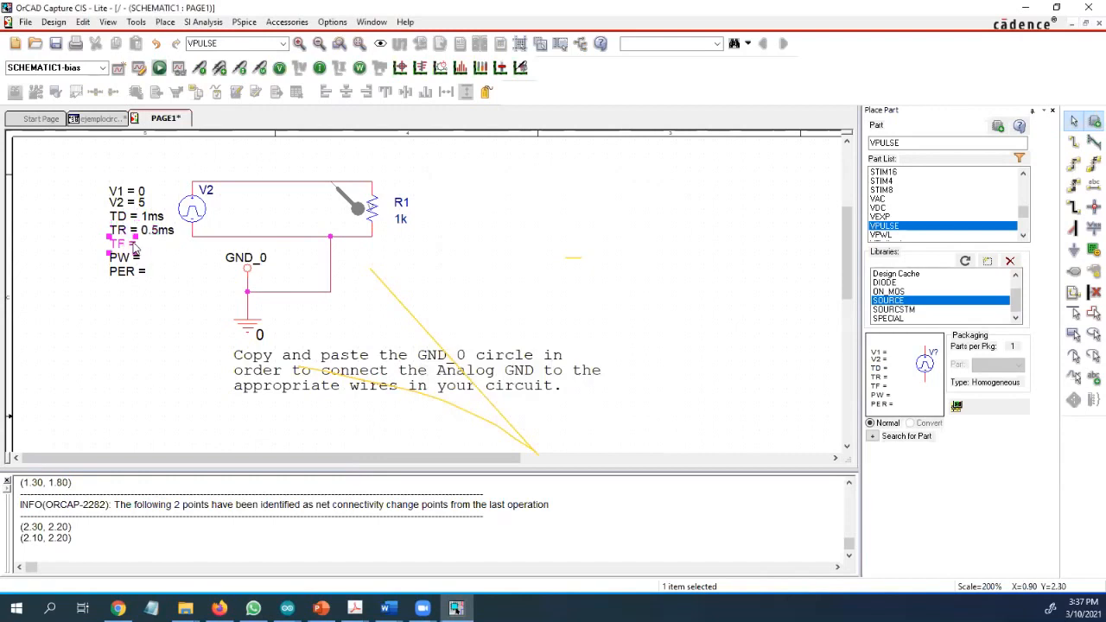
pyautogui.click(133, 245)
pyautogui.doubleClick(133, 251)
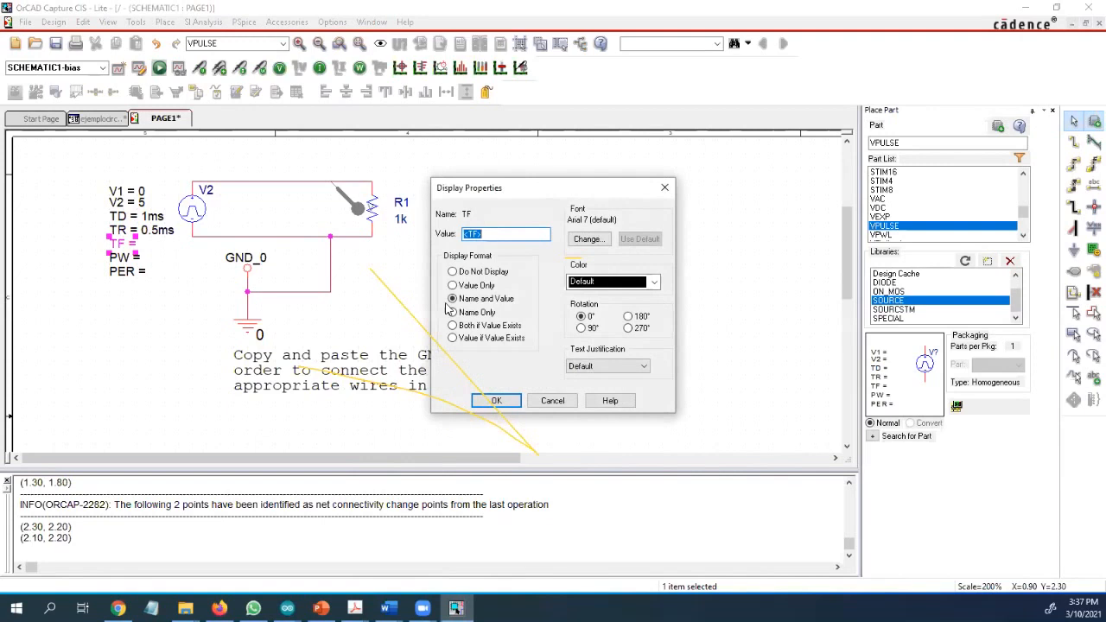
pyautogui.write('0.6ms')
pyautogui.click(489, 401)
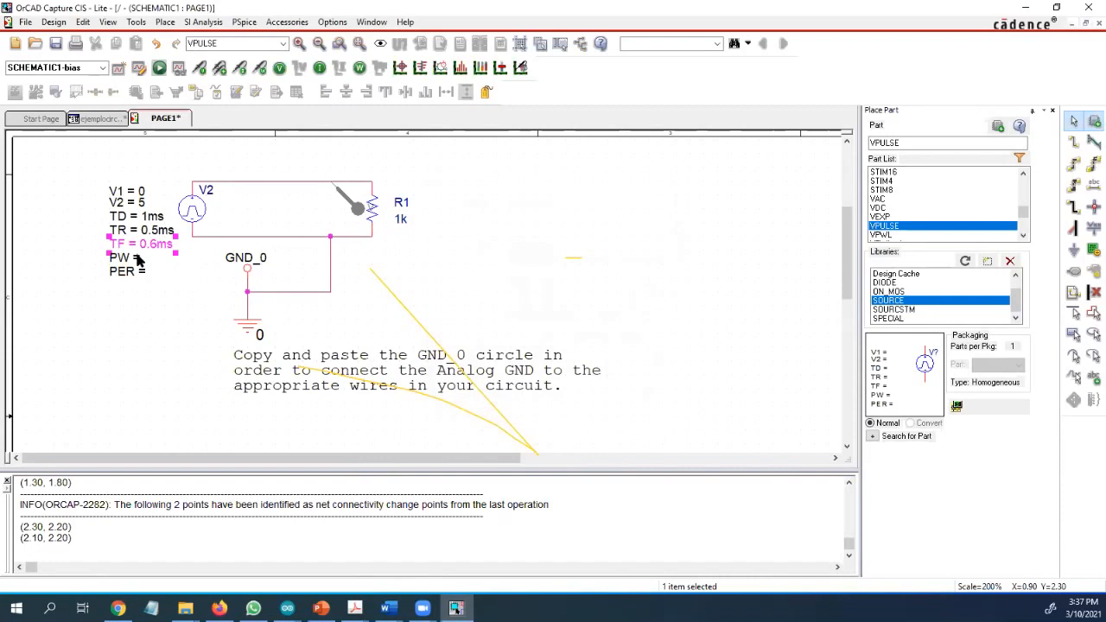
# Step: Set the pulse source's width PW to 3m3 and its period PER to 5.5ms
pyautogui.doubleClick(139, 259)
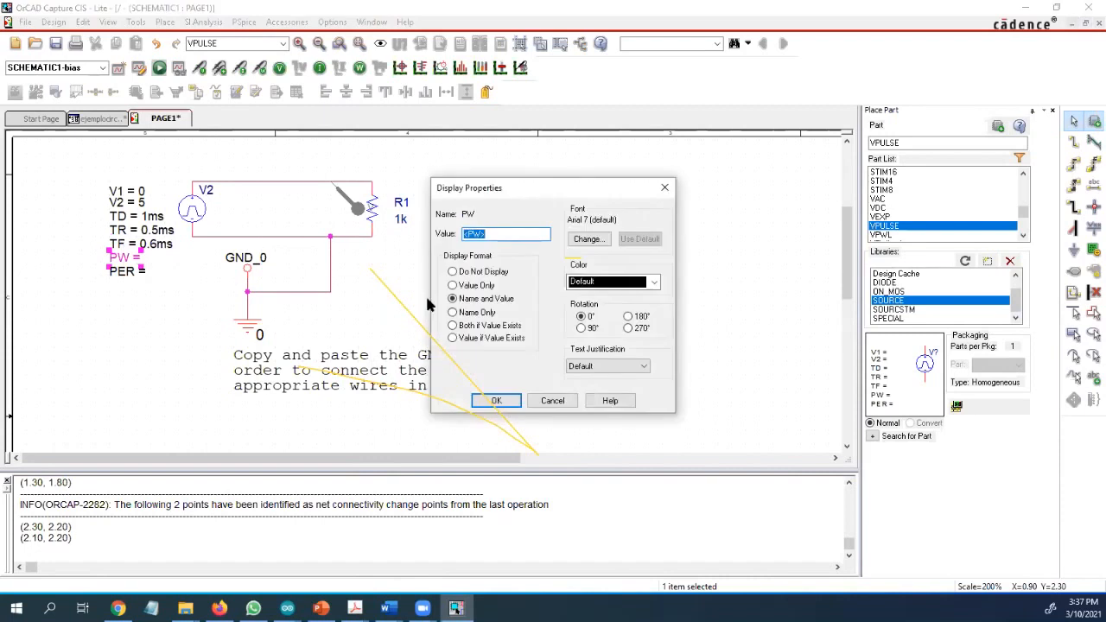
pyautogui.write('3m3')
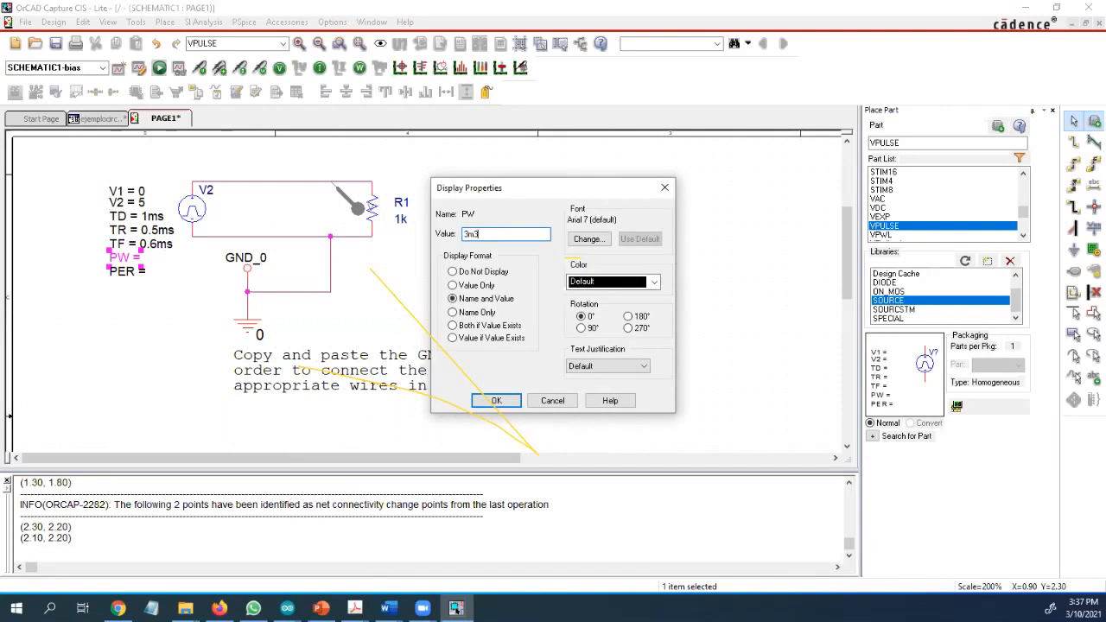
pyautogui.click(496, 400)
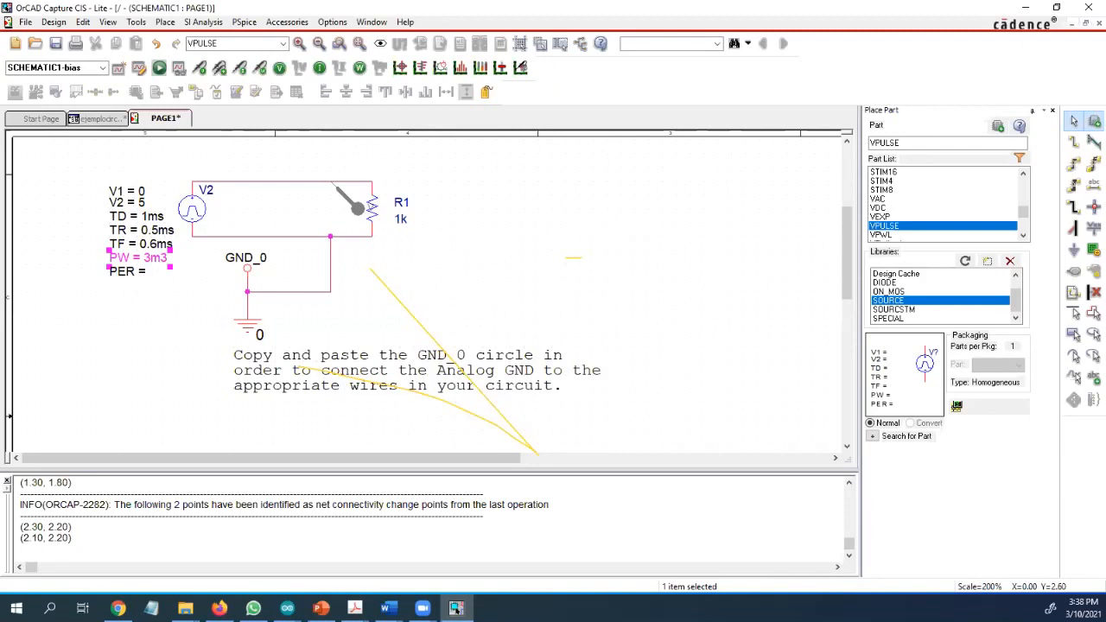
pyautogui.click(147, 275)
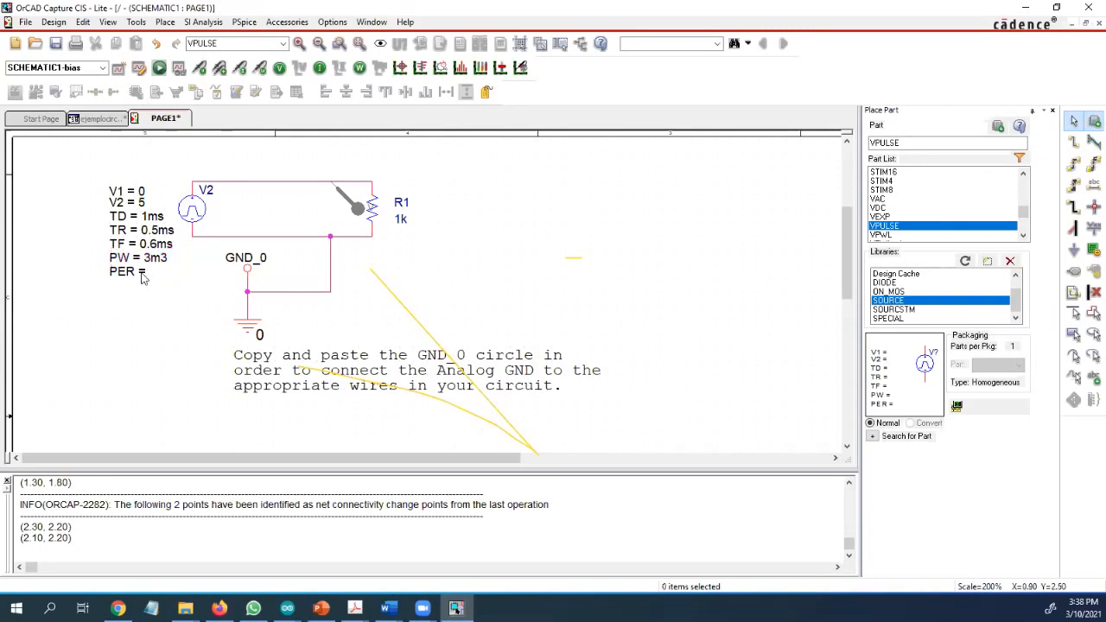
pyautogui.doubleClick(143, 275)
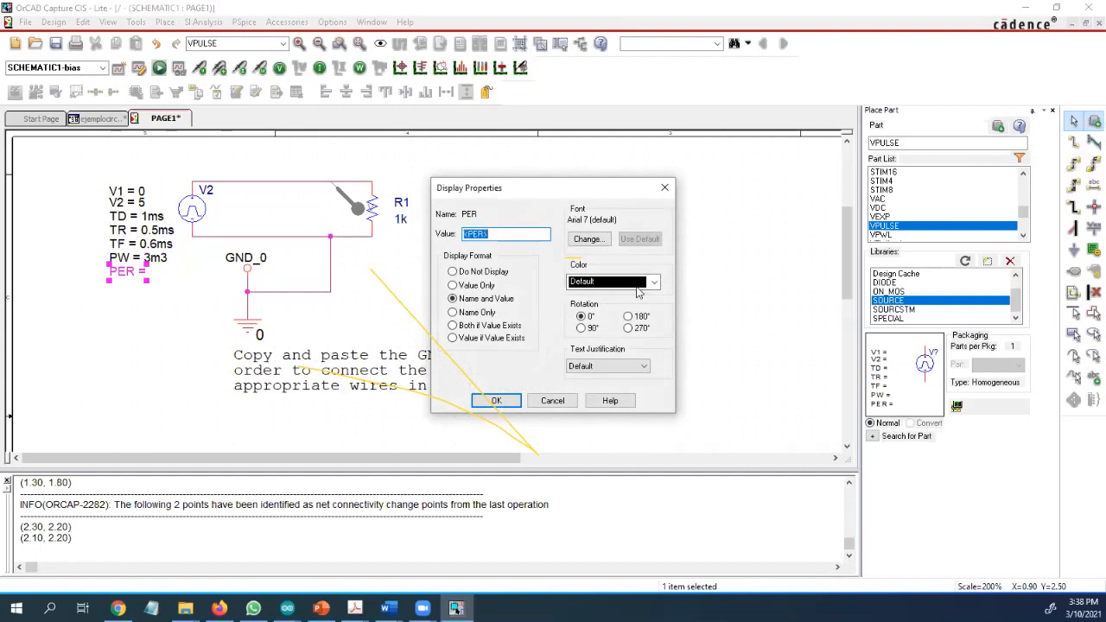
pyautogui.write('5.5ms')
pyautogui.click(494, 401)
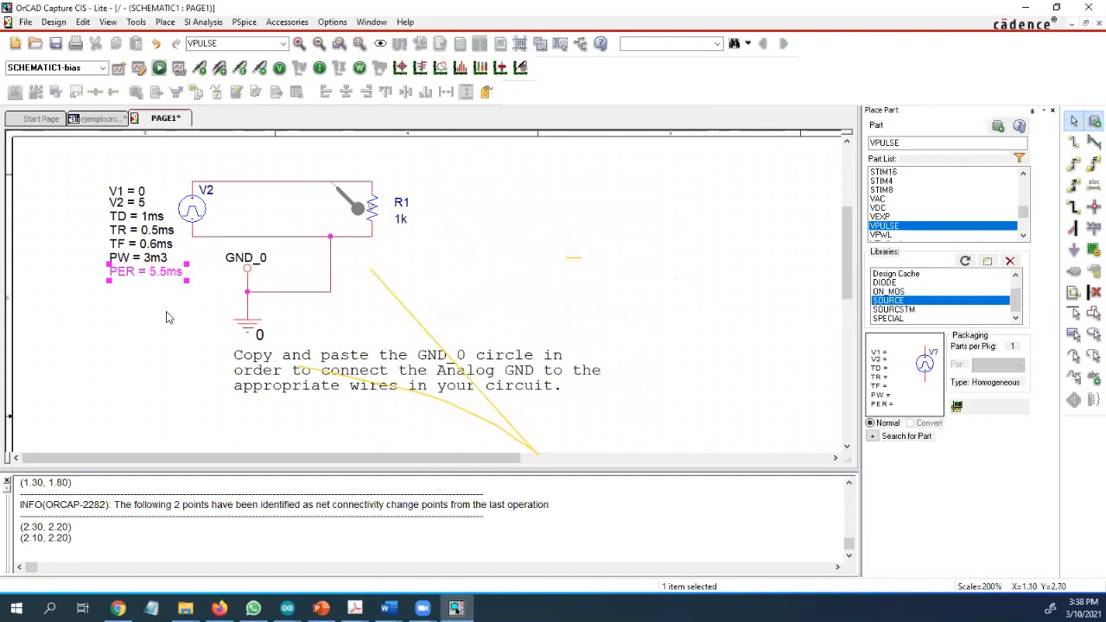
# Step: Set the transient analysis run time to 11ms in the bias simulation profile and run the PSpice simulation
pyautogui.click(167, 352)
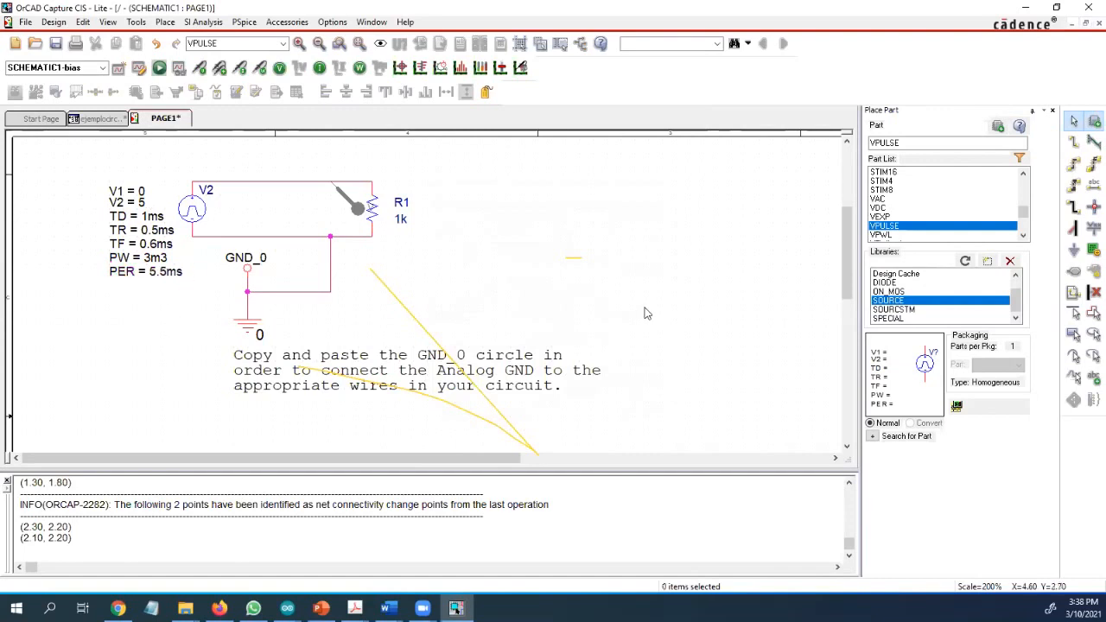
pyautogui.click(140, 69)
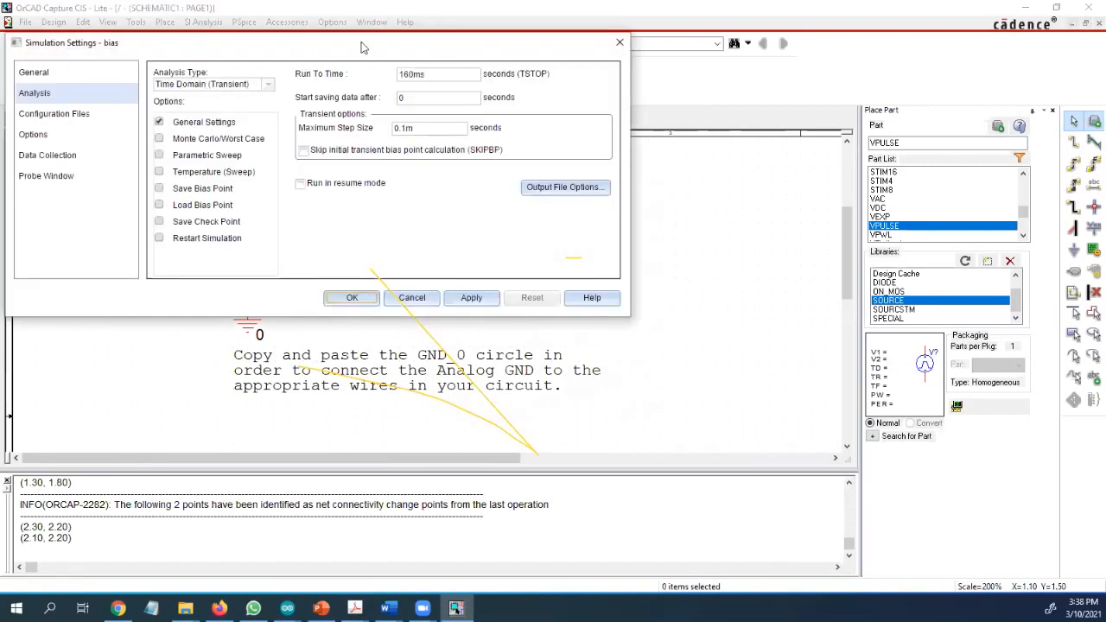
pyautogui.moveTo(362, 47); pyautogui.dragTo(683, 227)
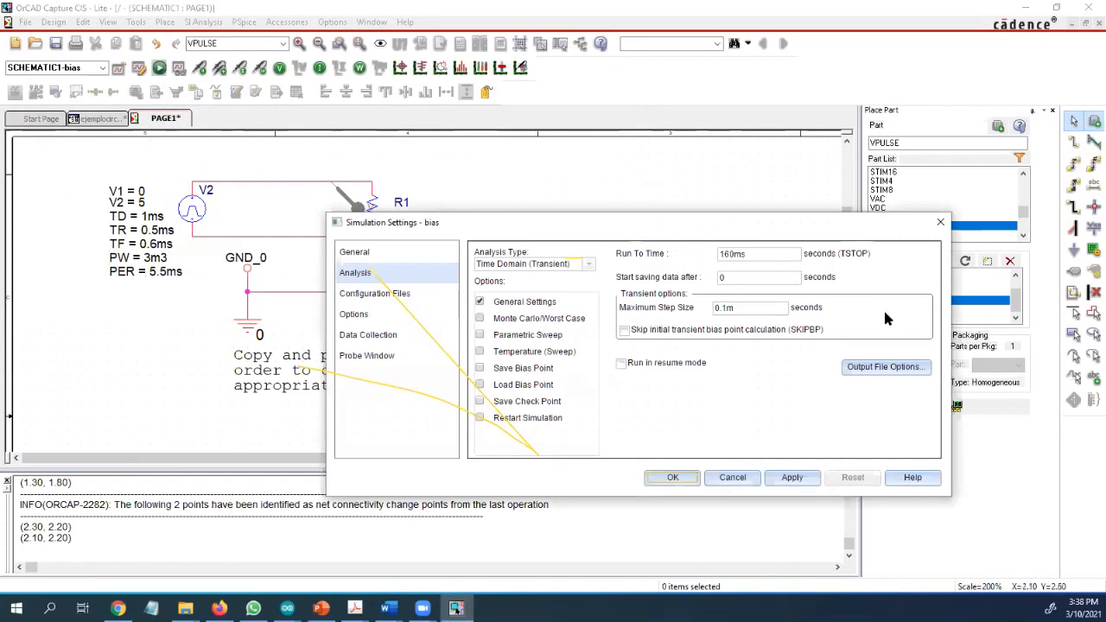
pyautogui.click(737, 254)
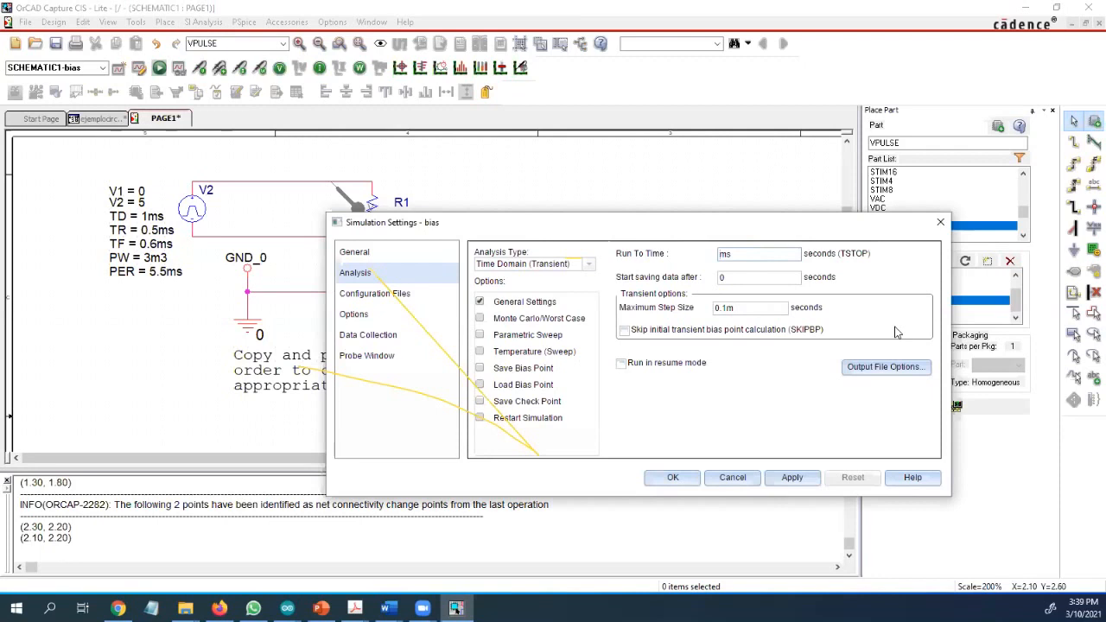
pyautogui.write('11')
pyautogui.click(679, 478)
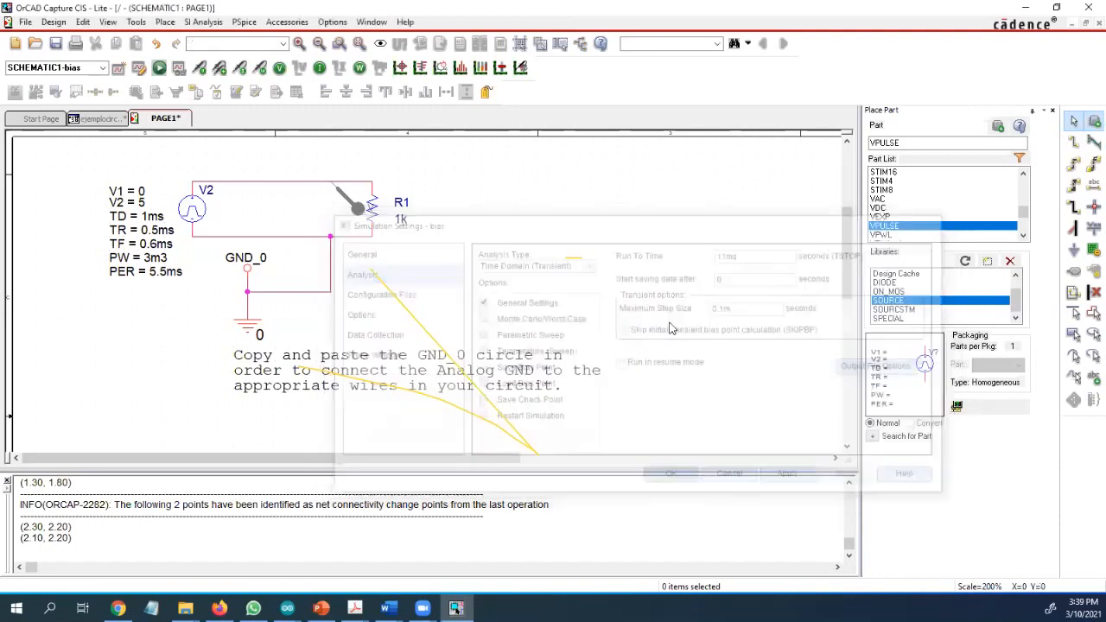
pyautogui.click(160, 69)
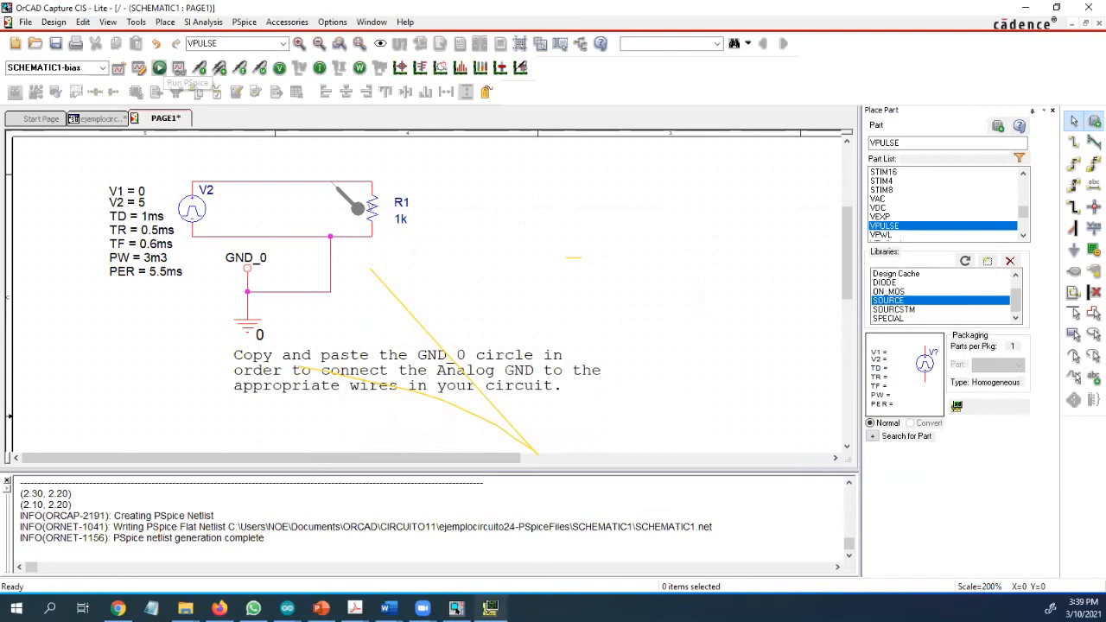
# Step: Switch to PSpice A/D and examine the simulated V(V2:+) pulse waveform alongside the schematic
pyautogui.click(491, 608)
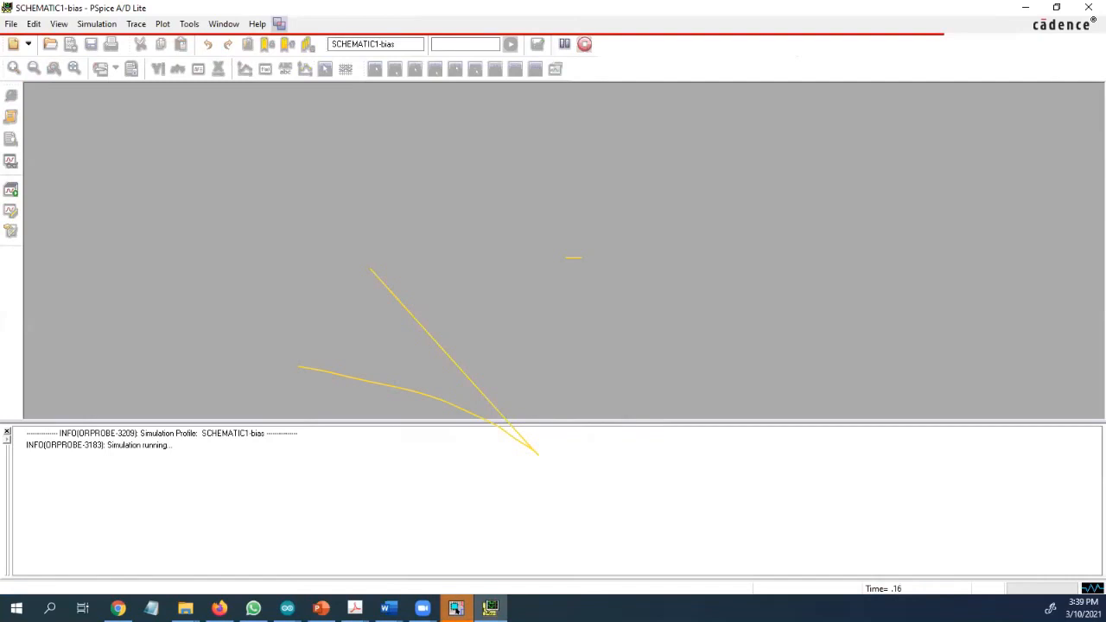
pyautogui.click(456, 608)
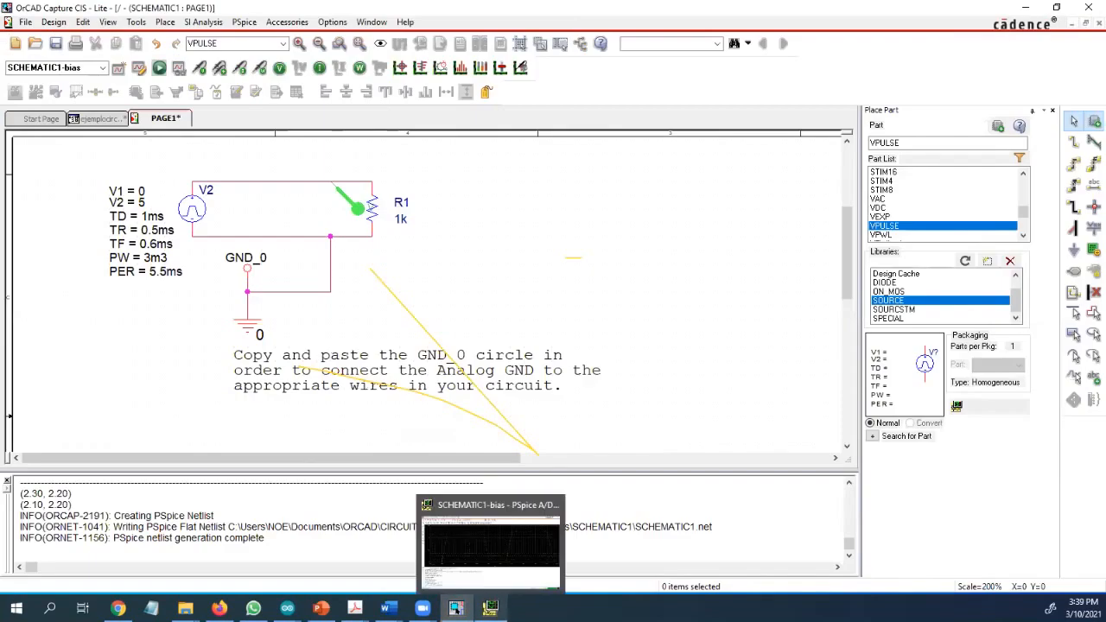
pyautogui.click(489, 608)
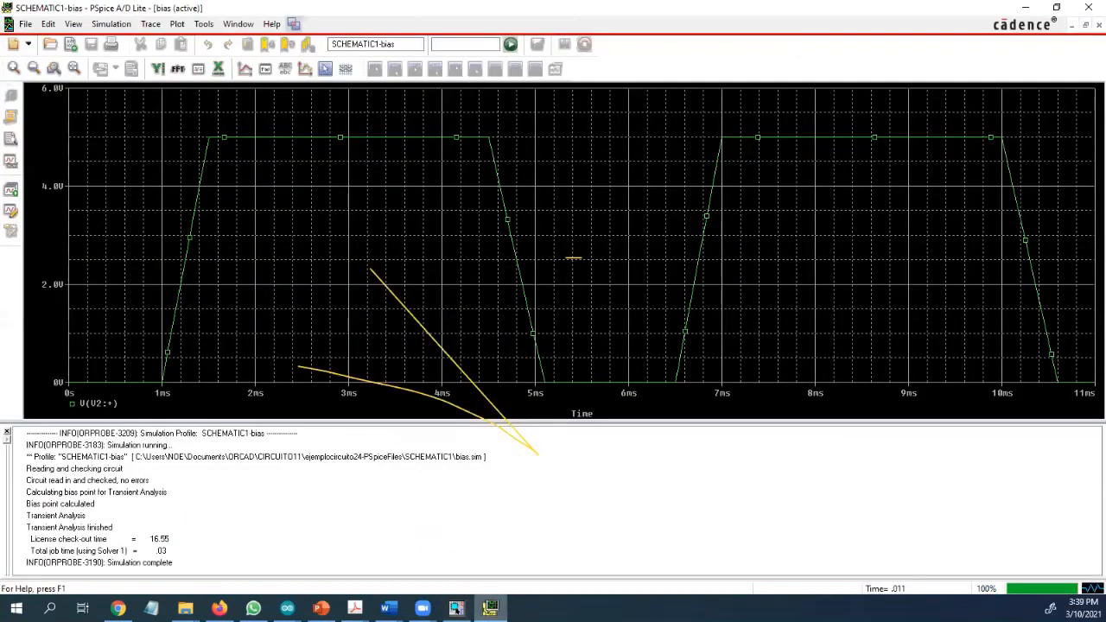
# Step: Return to the OrCAD Capture schematic and set the pulse width PW of source V2 to 3m
pyautogui.click(456, 608)
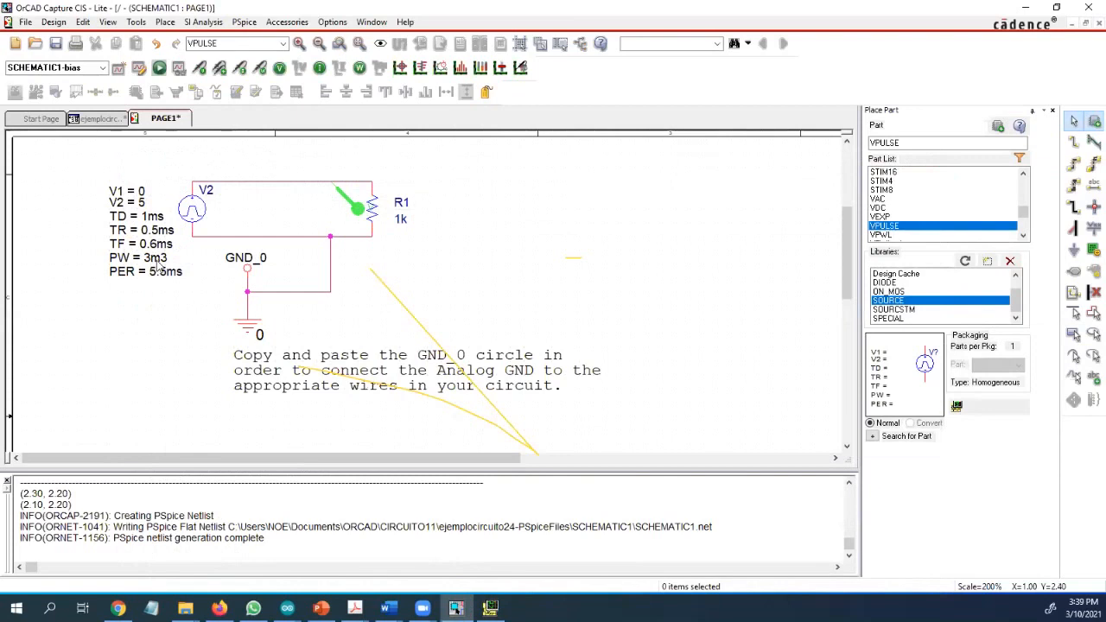
pyautogui.doubleClick(161, 266)
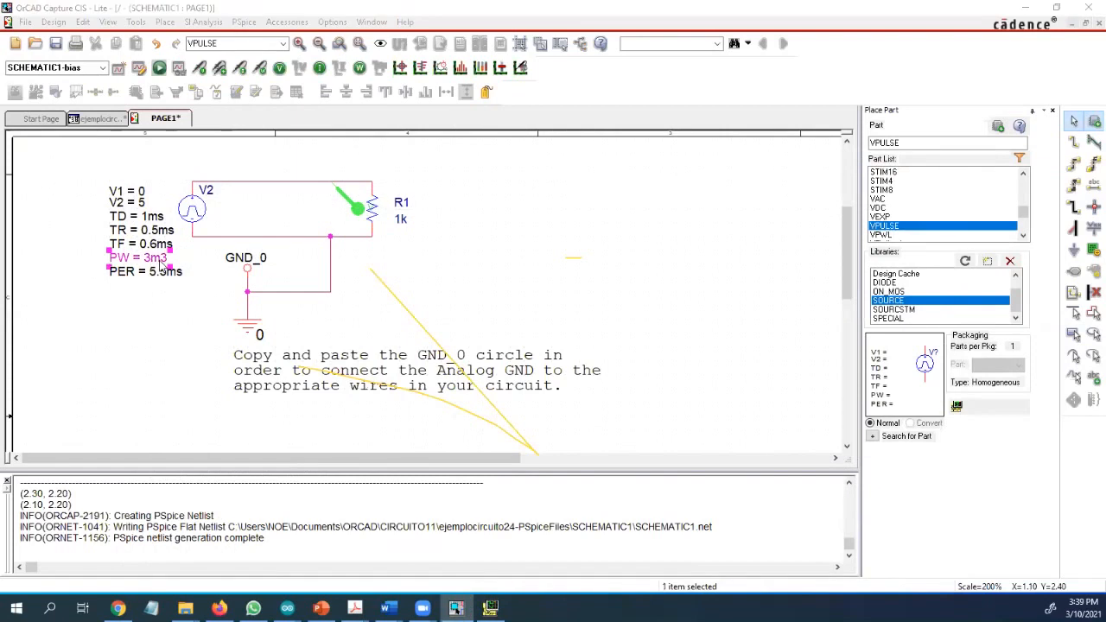
pyautogui.click(479, 236)
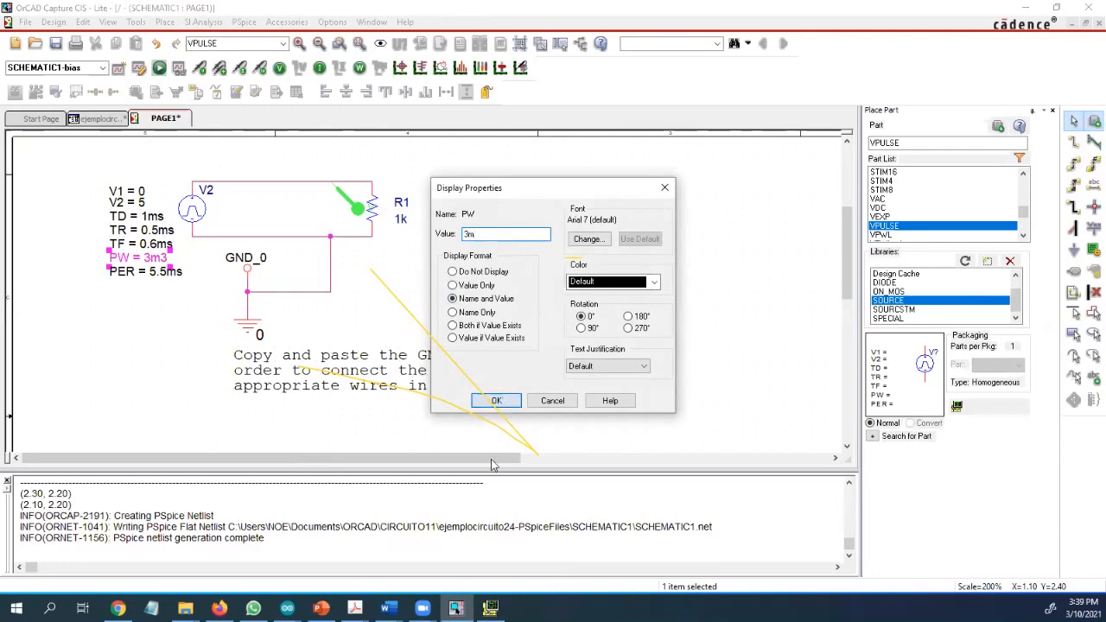
pyautogui.click(495, 400)
# Step: Rerun the PSpice simulation of the SCHEMATIC1-bias profile and display the source's voltage waveform
pyautogui.click(159, 69)
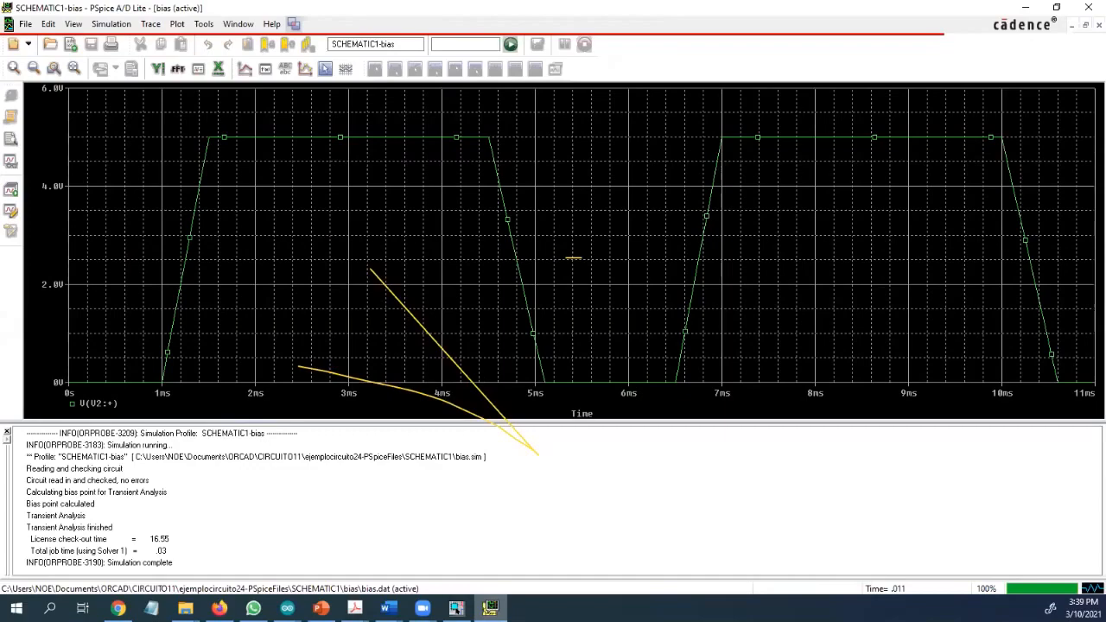
pyautogui.hotkey('alt', 'Tab')
pyautogui.click(141, 332)
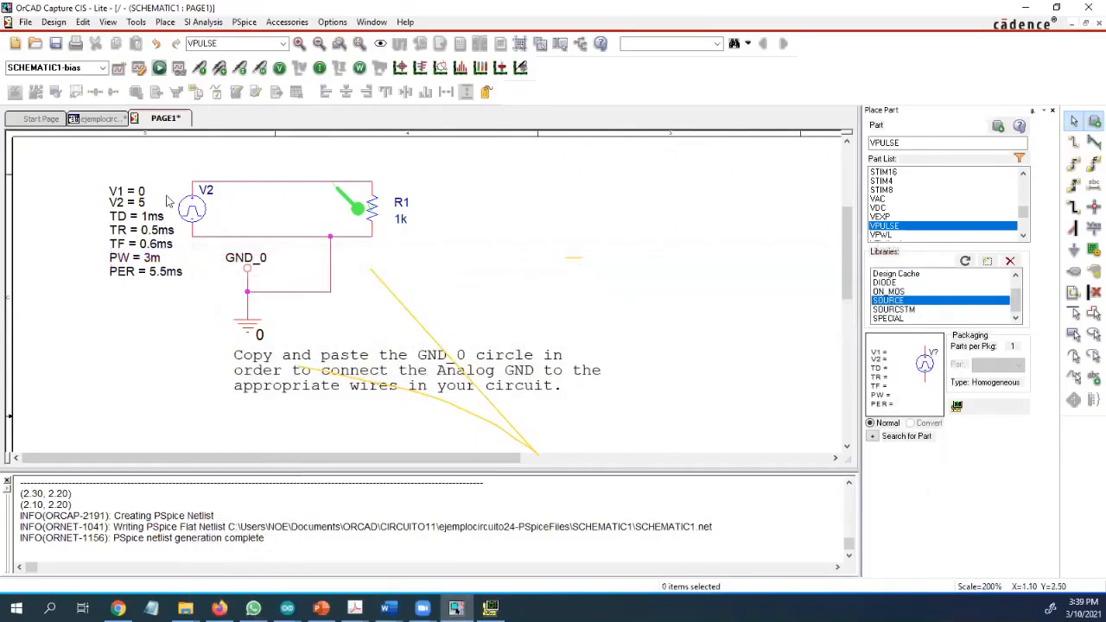
pyautogui.click(159, 67)
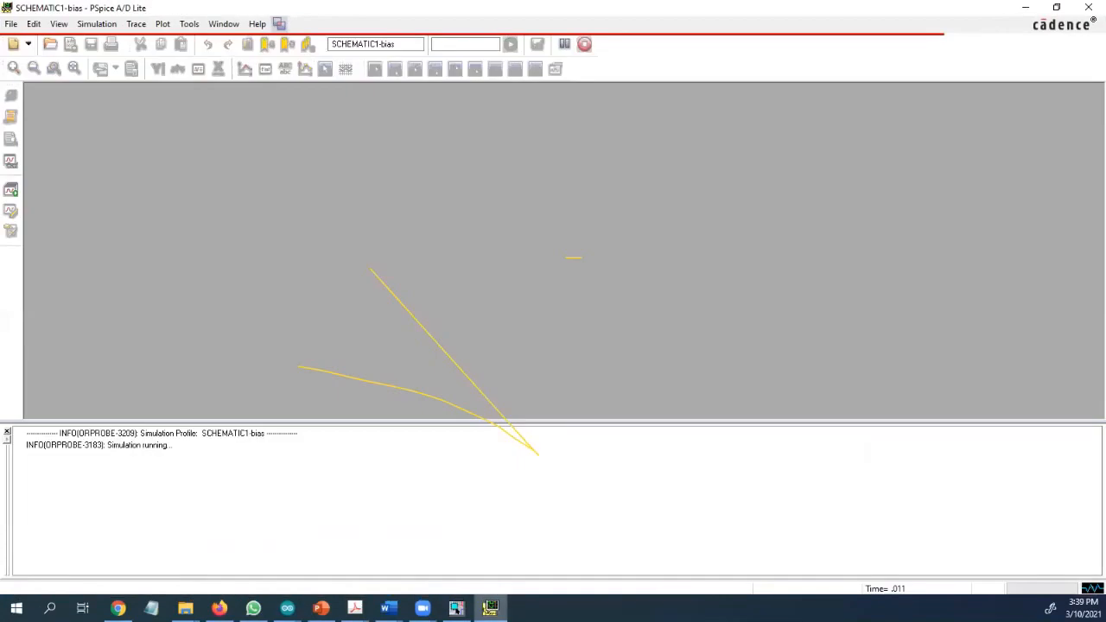
pyautogui.click(491, 609)
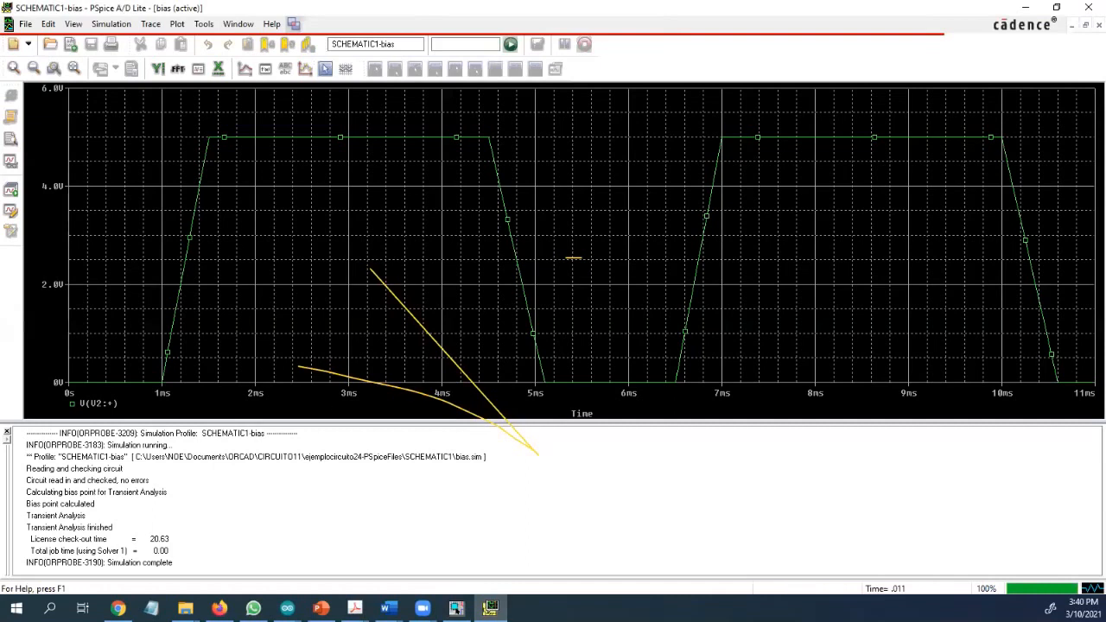
# Step: Compare the simulated pulse waveform with the V1, V2, TD, TR, TF, PW and PER parameters of the schematic's source
pyautogui.click(490, 608)
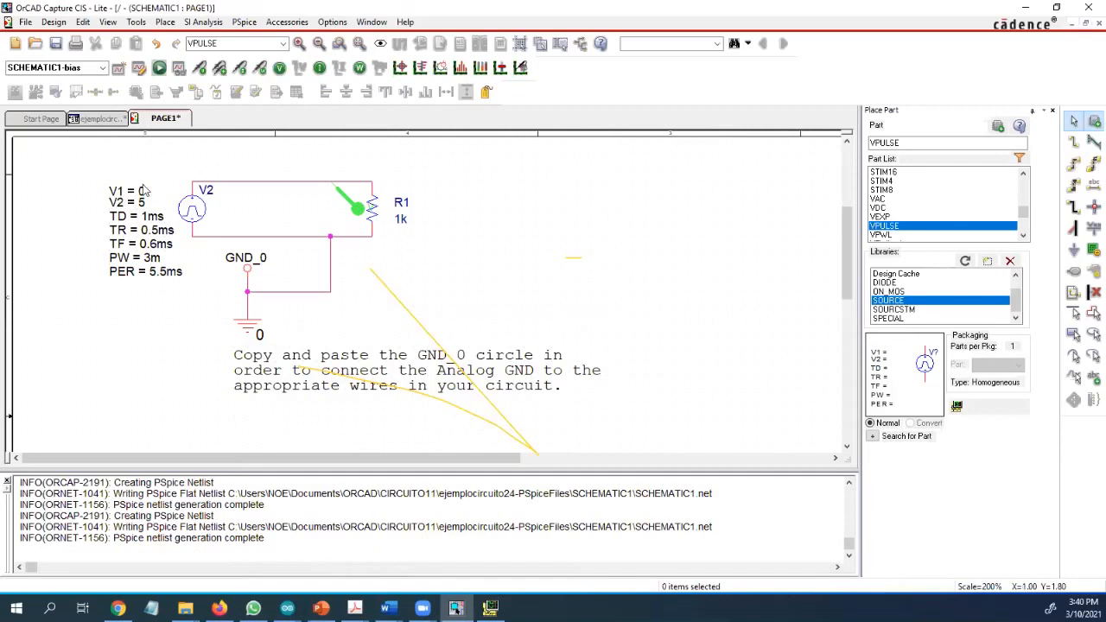
pyautogui.click(490, 607)
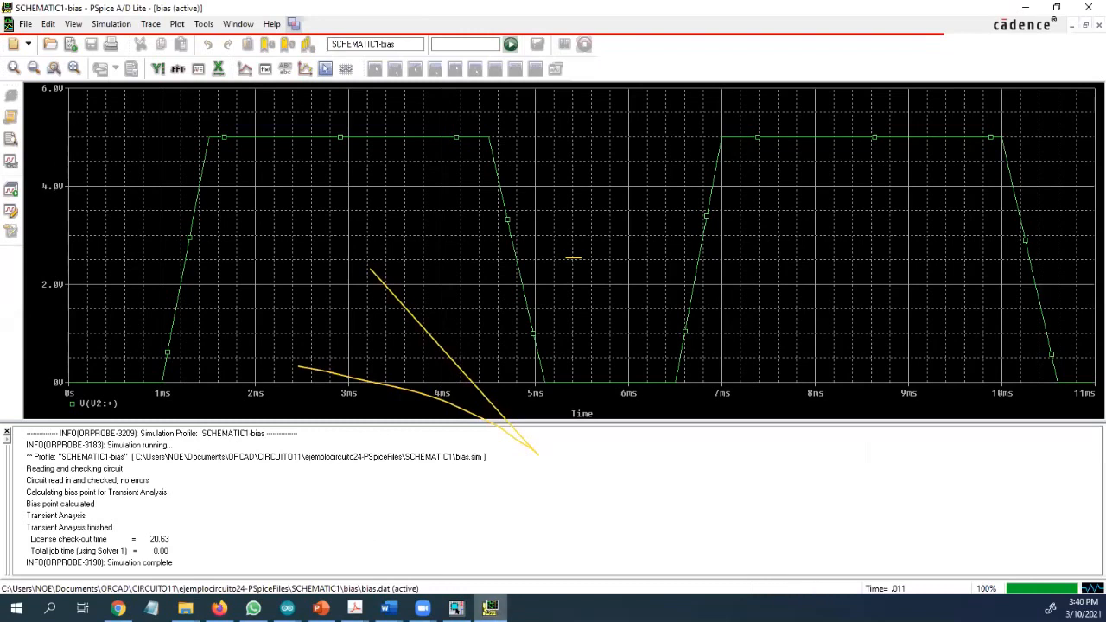
pyautogui.click(456, 607)
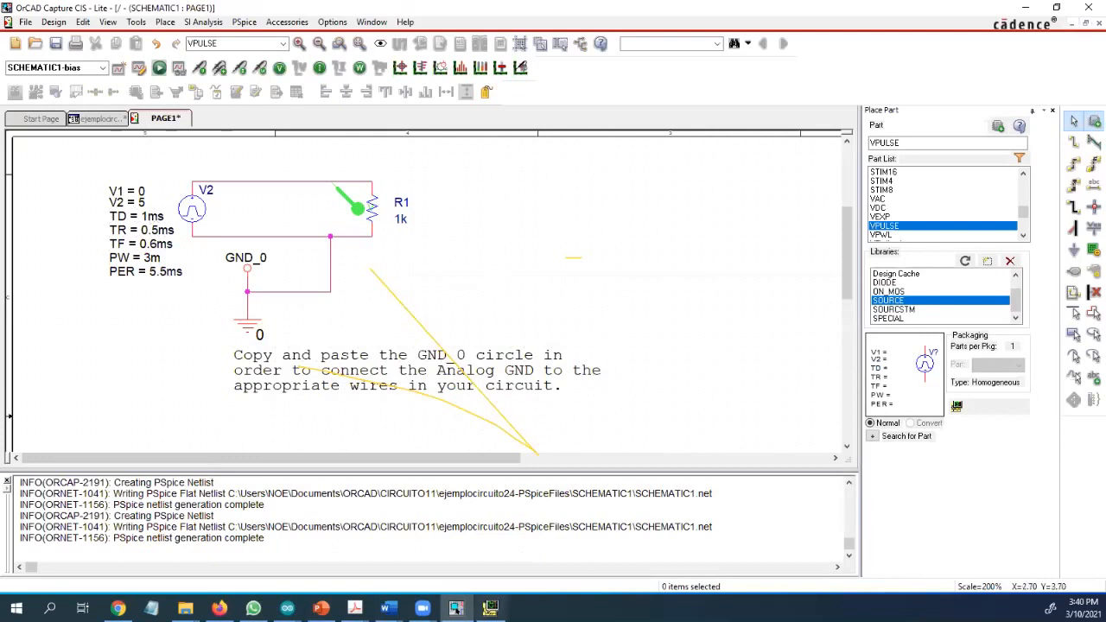
pyautogui.click(490, 608)
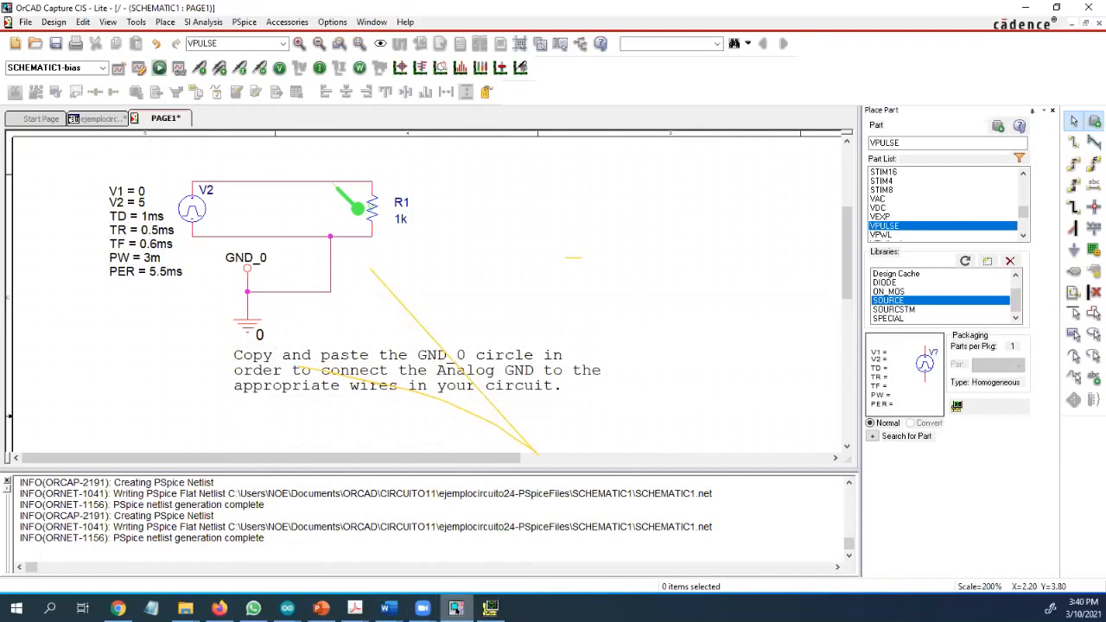
pyautogui.click(482, 603)
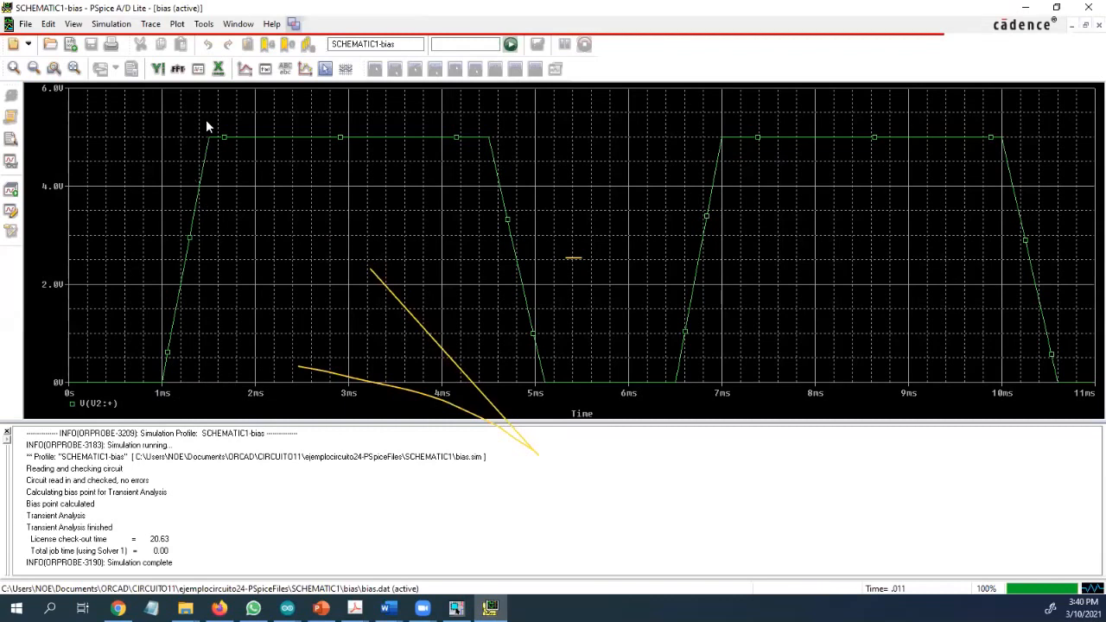
pyautogui.click(339, 423)
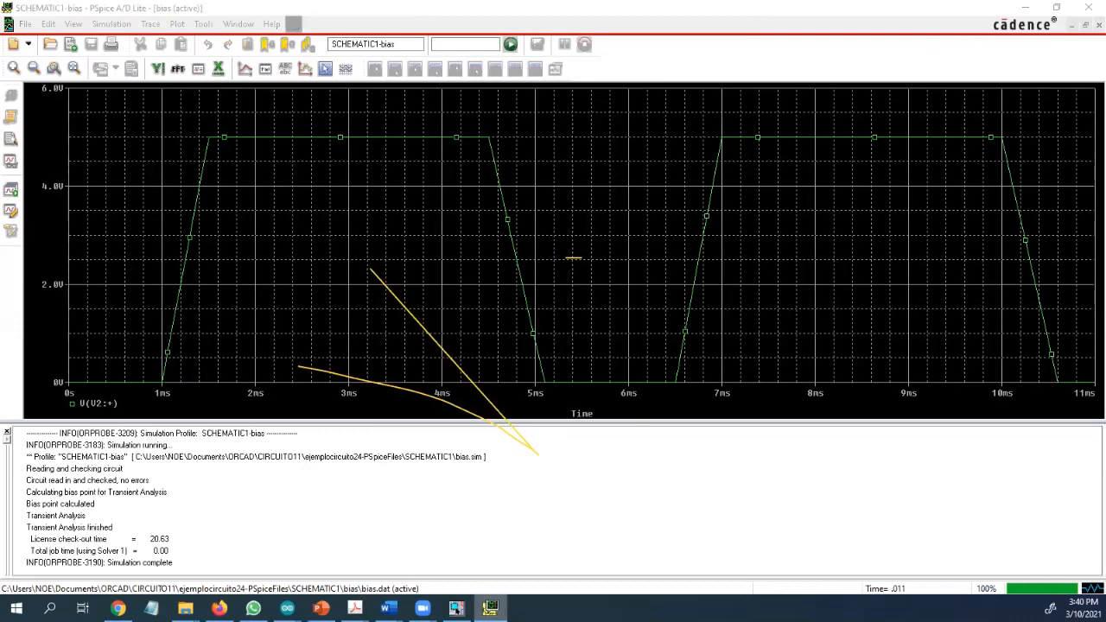
pyautogui.hotkey('alt', 'Tab')
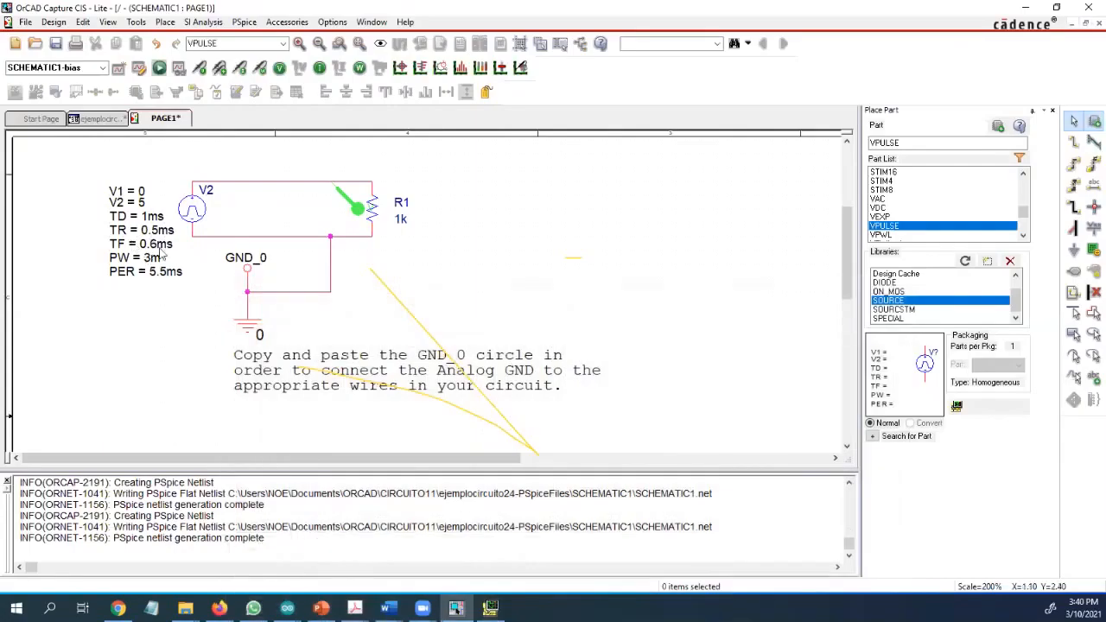
pyautogui.click(490, 608)
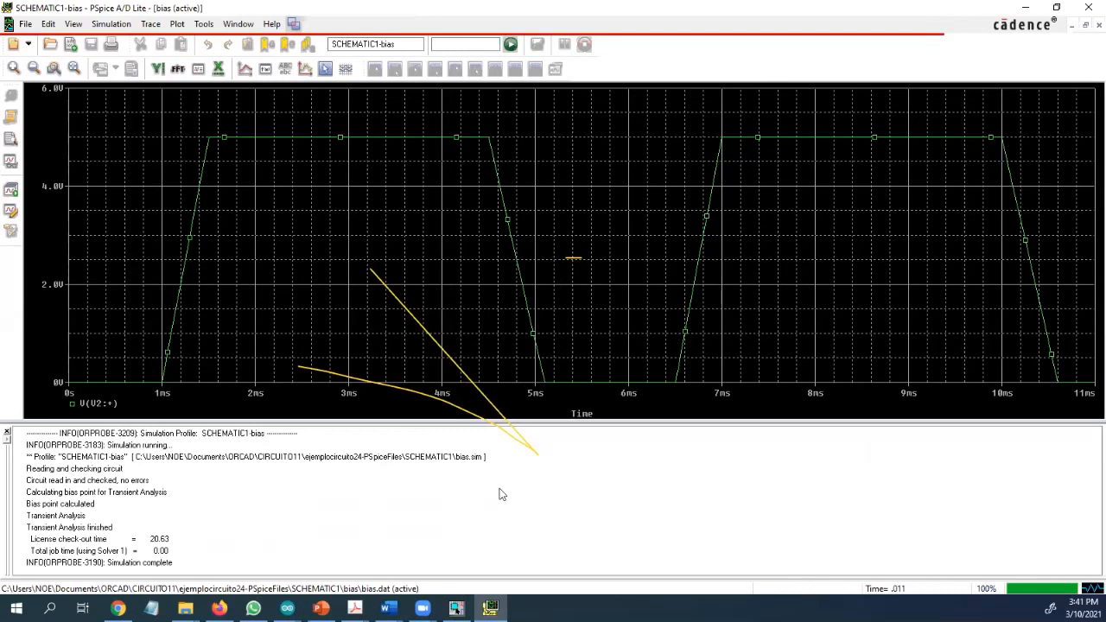
pyautogui.click(490, 608)
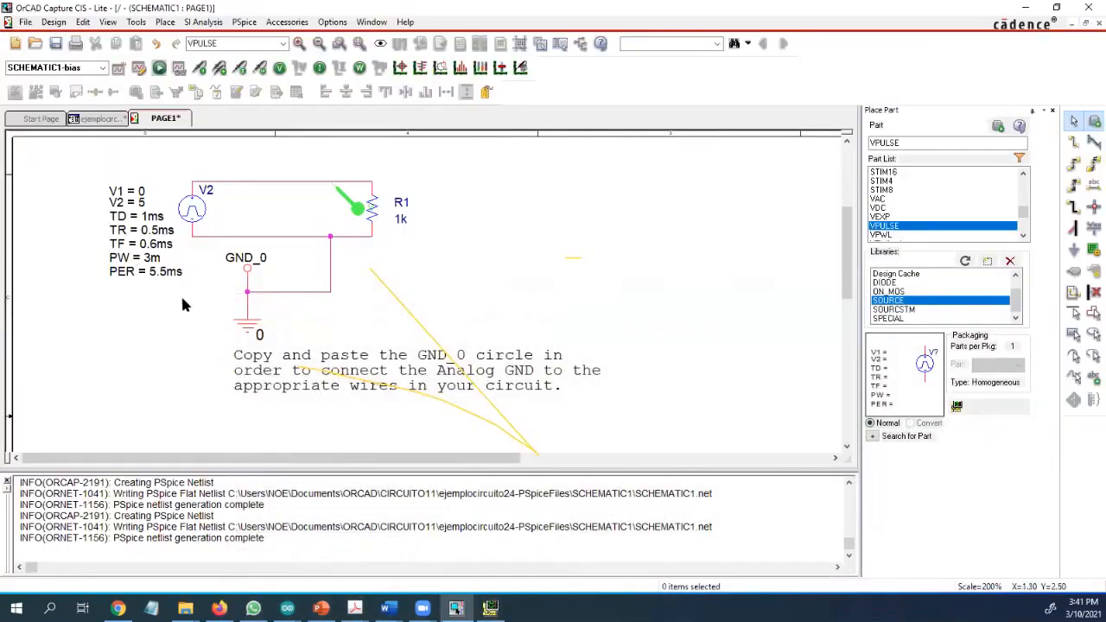
pyautogui.click(458, 610)
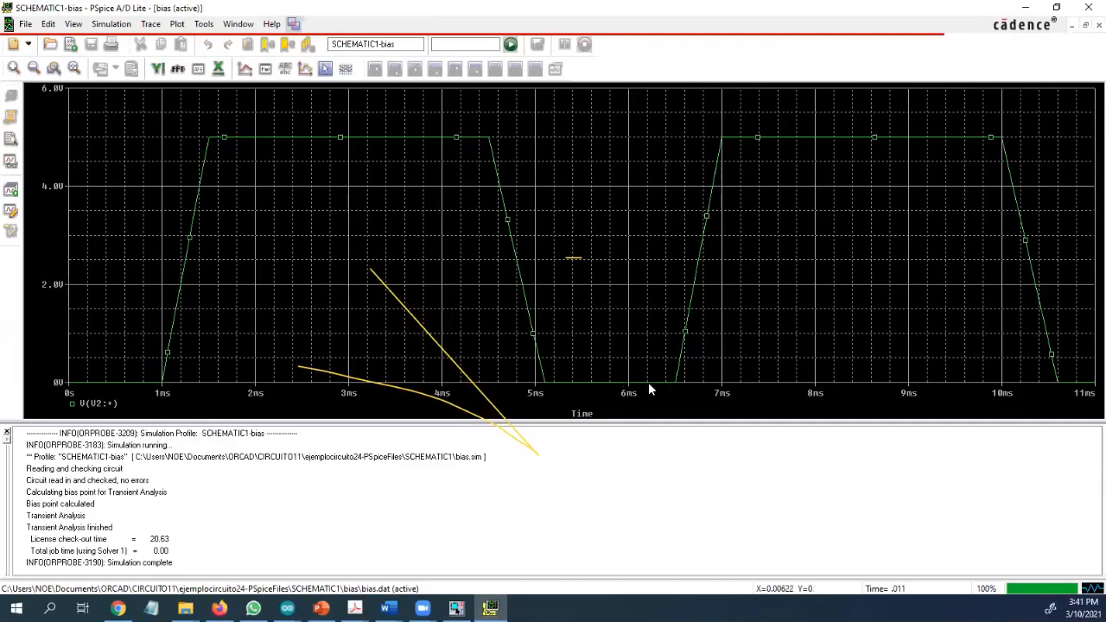
pyautogui.click(491, 609)
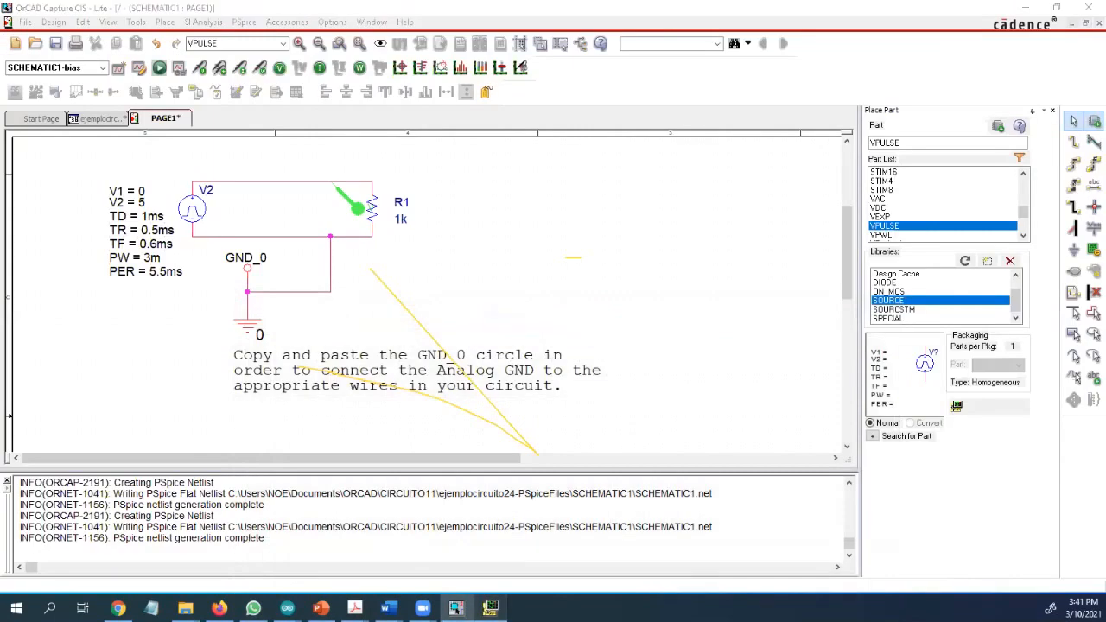
pyautogui.click(491, 609)
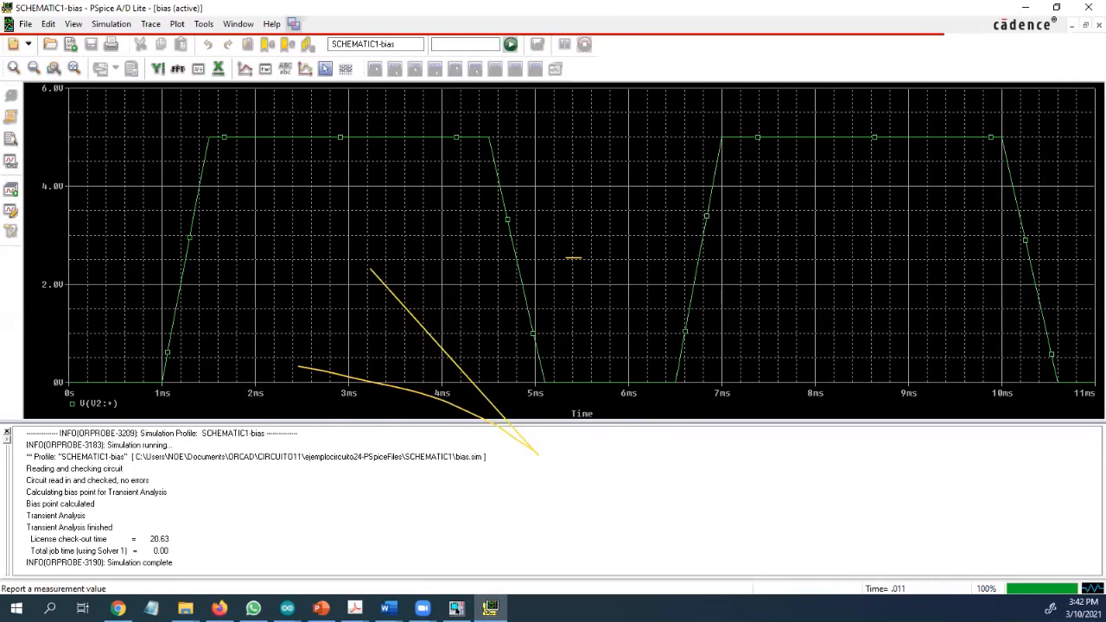
# Step: Set the pulse width PW of source V2 to 3m34556 in the schematic and rerun the simulation
pyautogui.moveTo(456, 608)
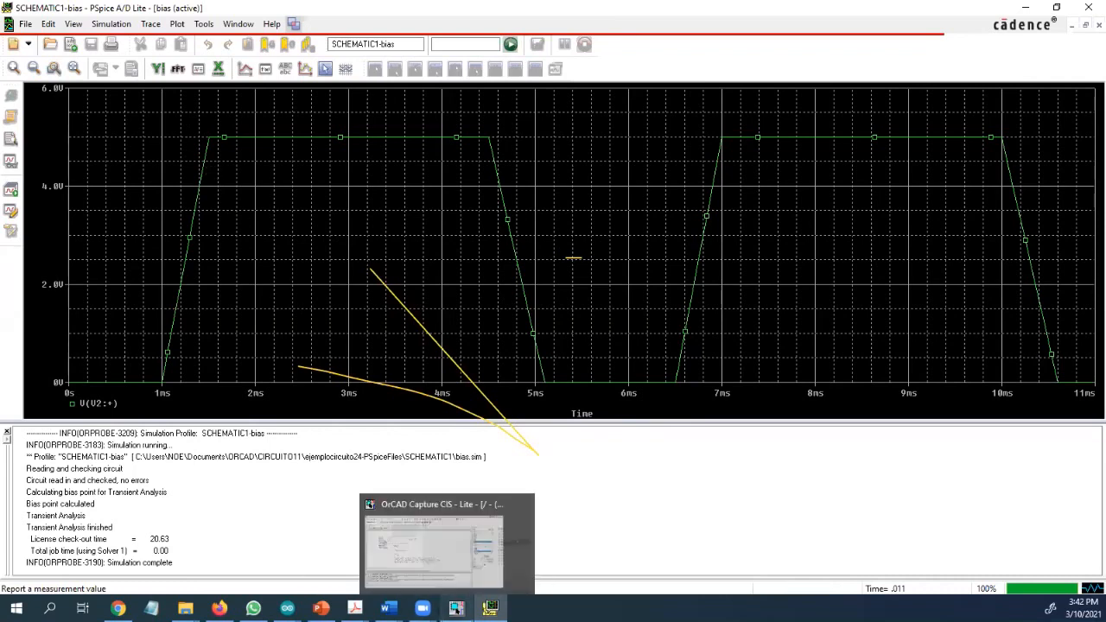
pyautogui.click(456, 608)
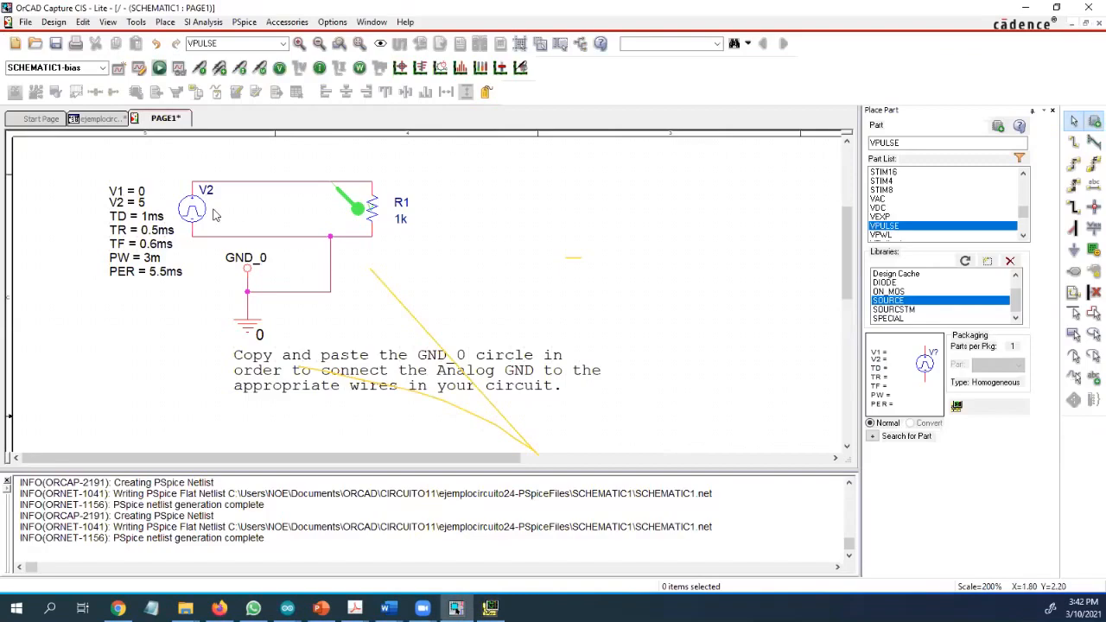
pyautogui.doubleClick(143, 258)
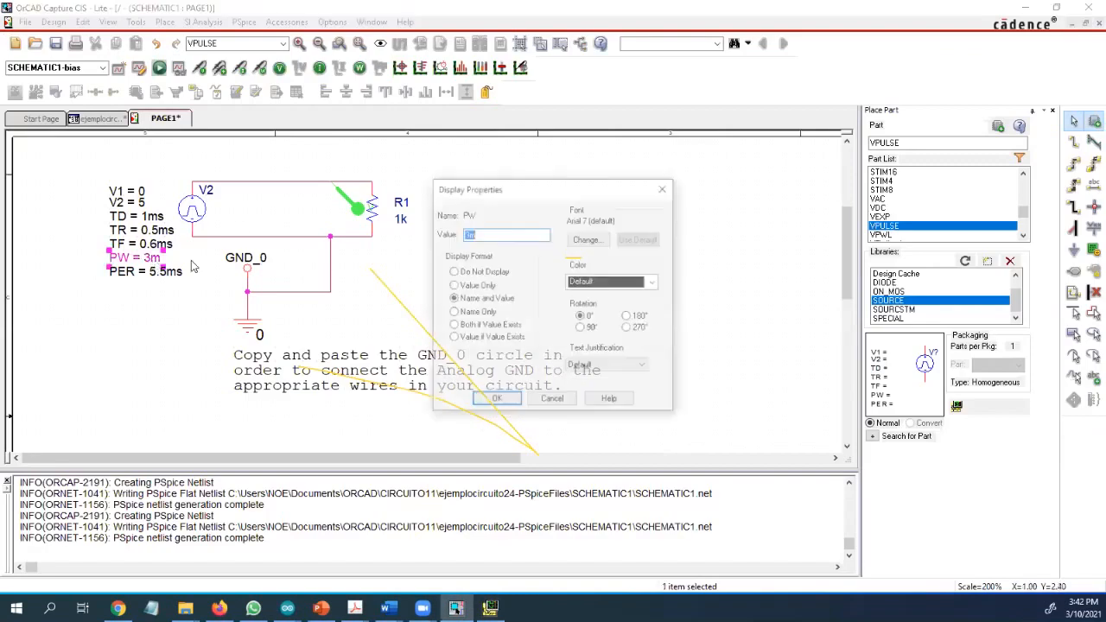
pyautogui.click(496, 234)
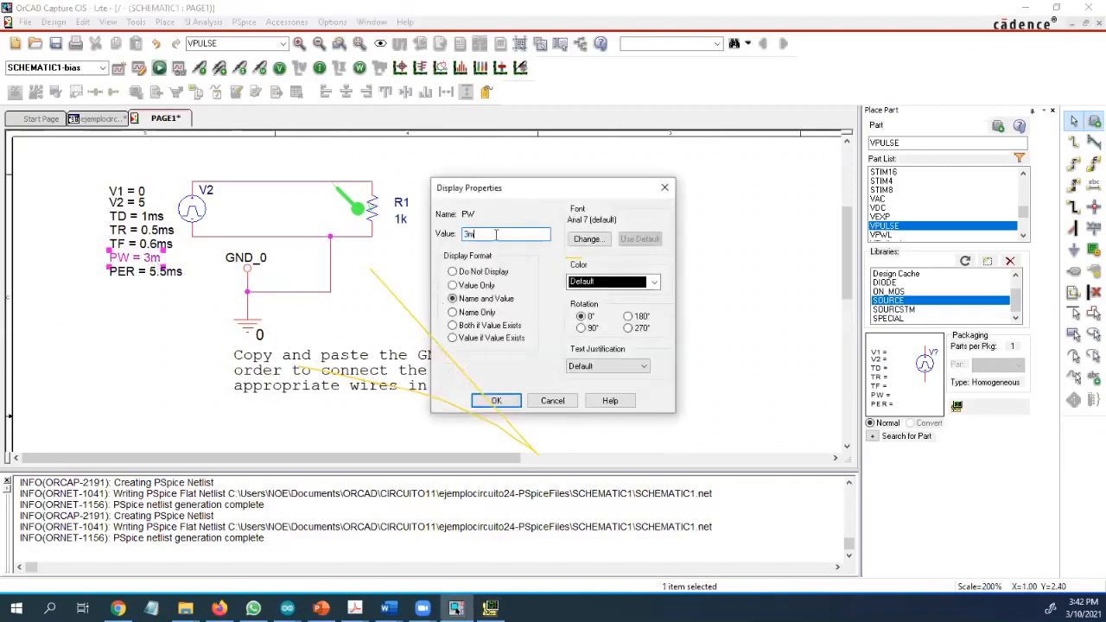
pyautogui.write('34556')
pyautogui.click(492, 400)
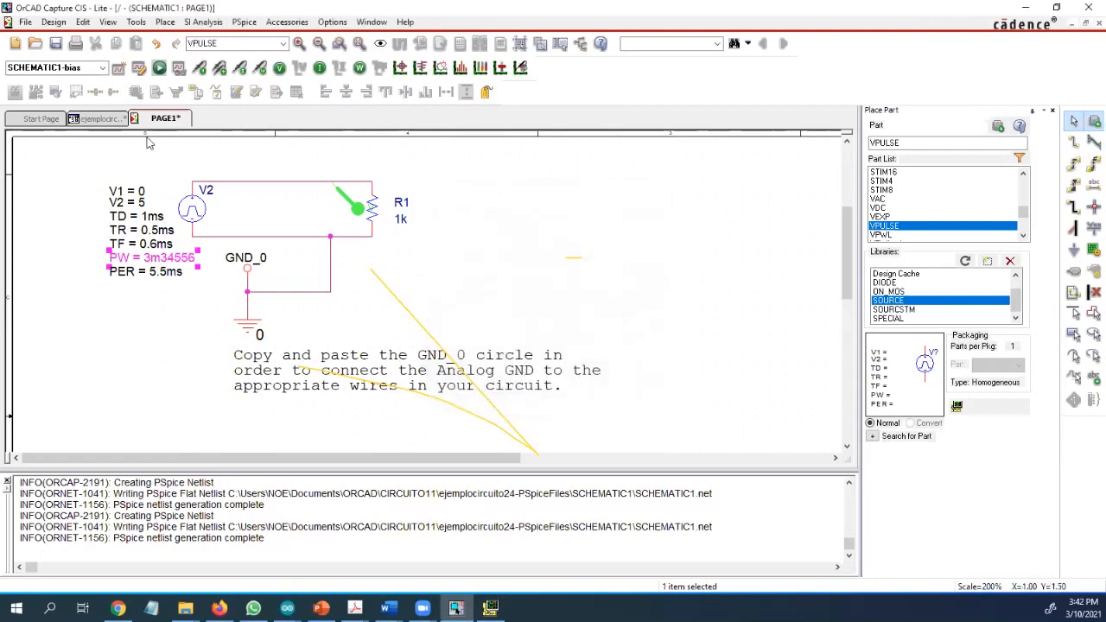
pyautogui.click(158, 67)
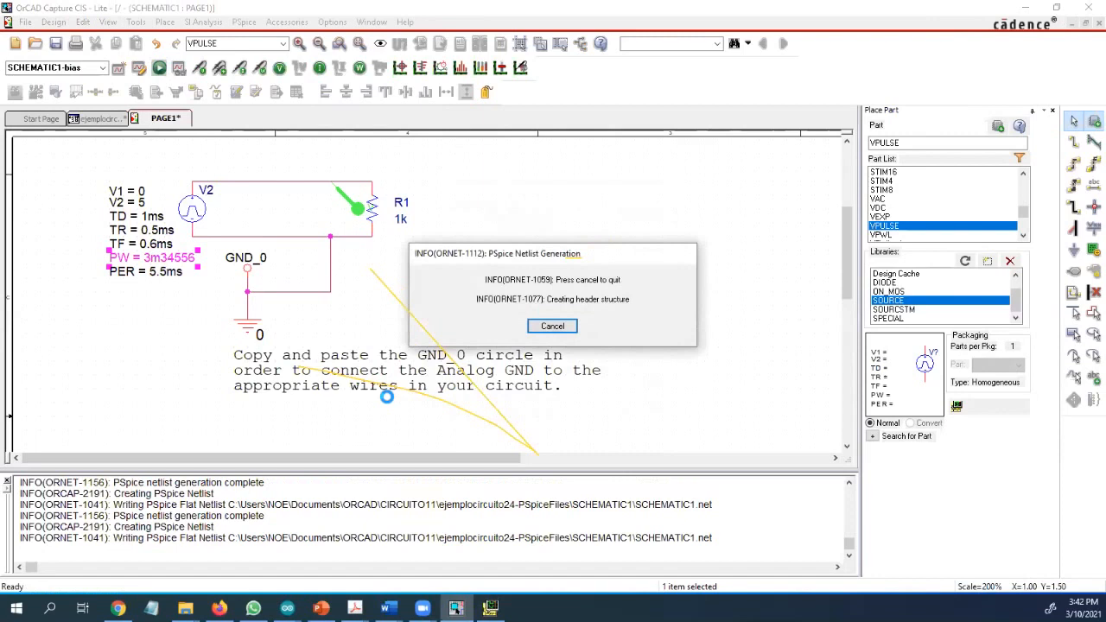
pyautogui.click(463, 421)
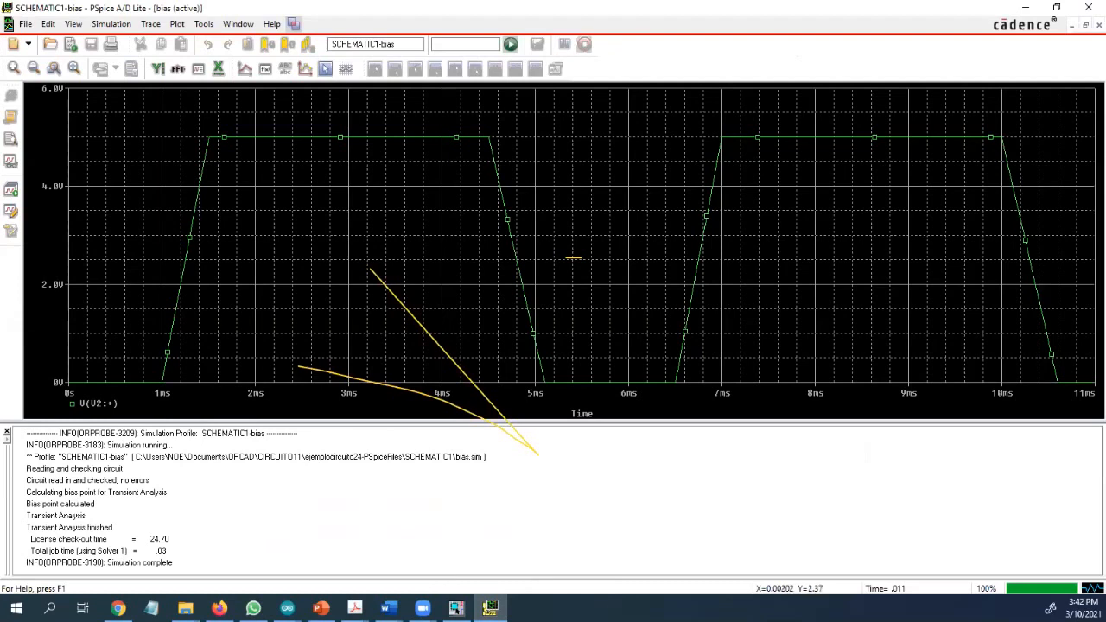
# Step: Set the pulse width PW of source V2 to 3msegundos in the schematic and rerun the simulation
pyautogui.hotkey('alt', 'Tab')
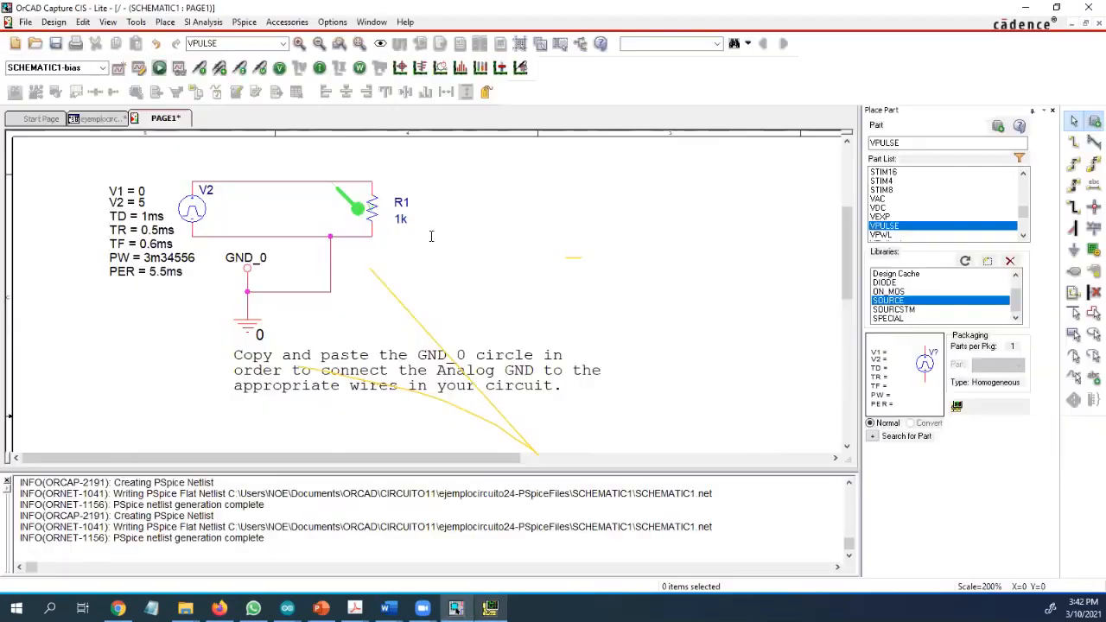
pyautogui.doubleClick(154, 257)
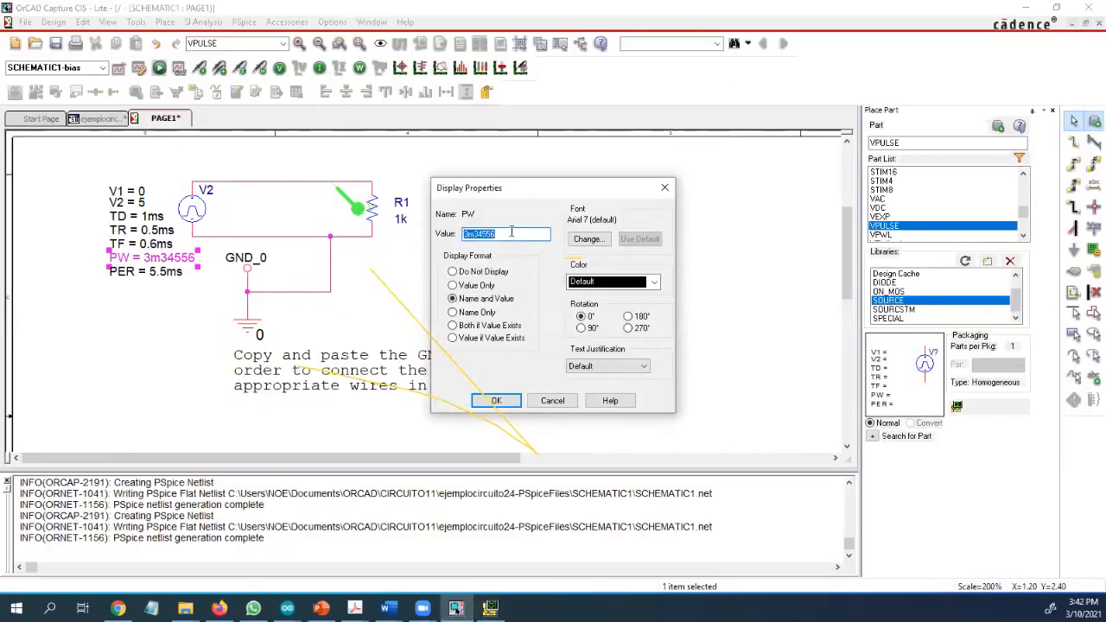
pyautogui.click(511, 231)
pyautogui.press('BackSpace')
pyautogui.press('BackSpace')
pyautogui.press('BackSpace')
pyautogui.press('BackSpace')
pyautogui.write('segundos')
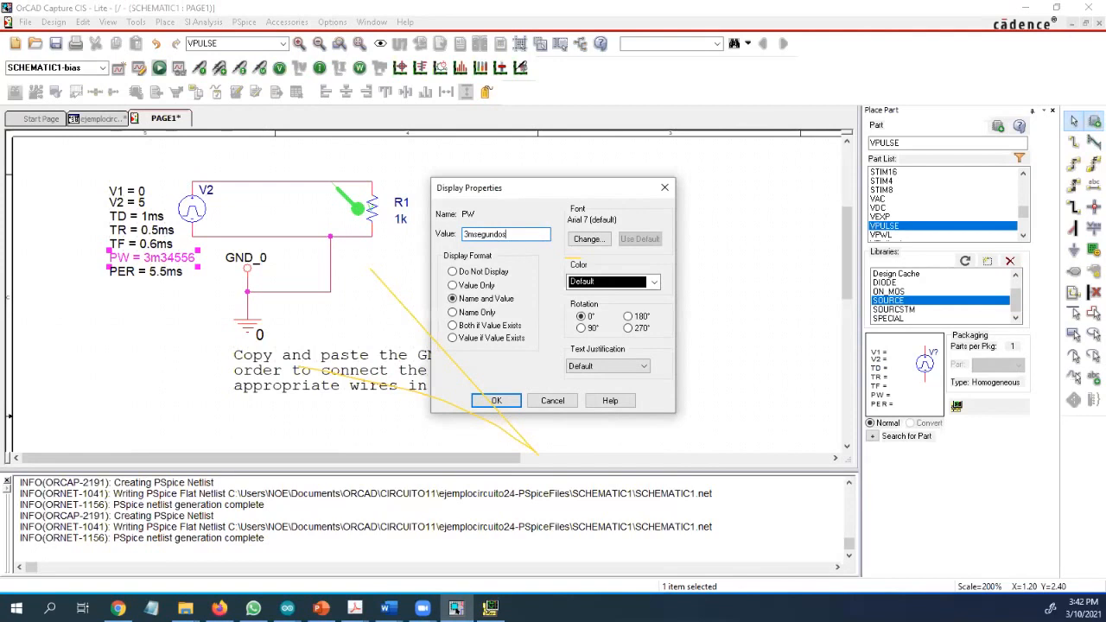
pyautogui.click(496, 400)
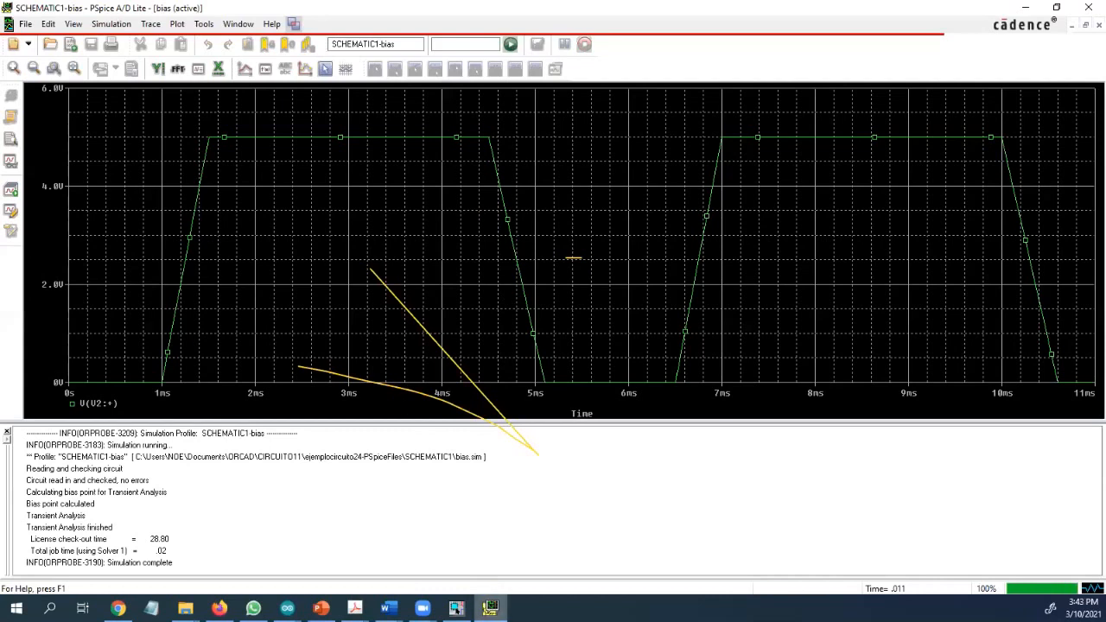
# Step: Set the pulse width PW of source V2 to 4msegundos in the schematic and run the simulation
pyautogui.moveTo(489, 608)
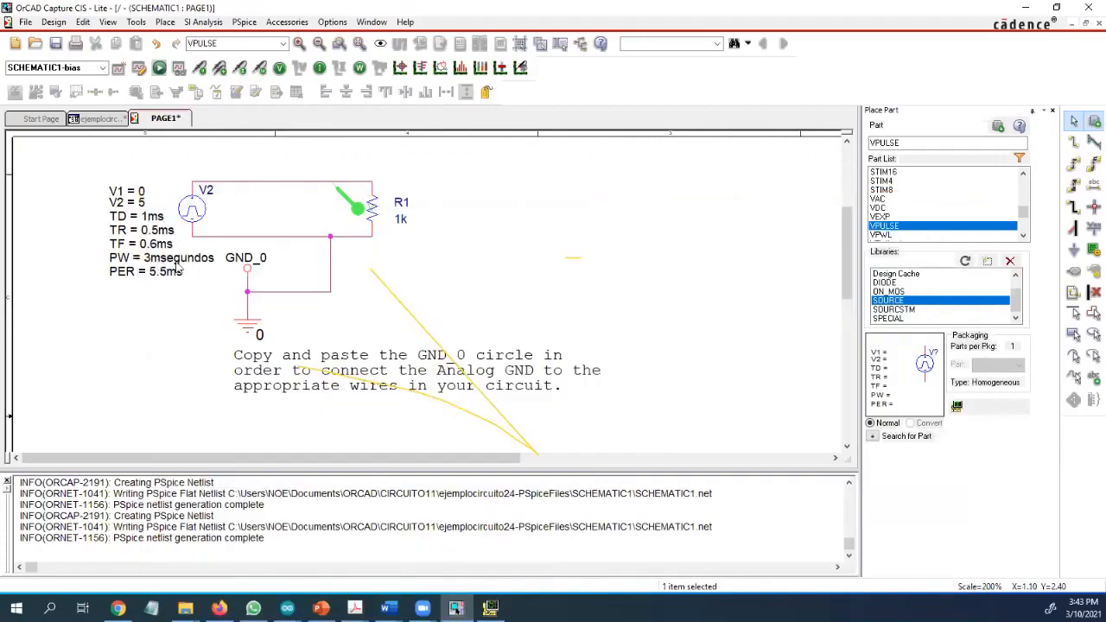
pyautogui.doubleClick(147, 257)
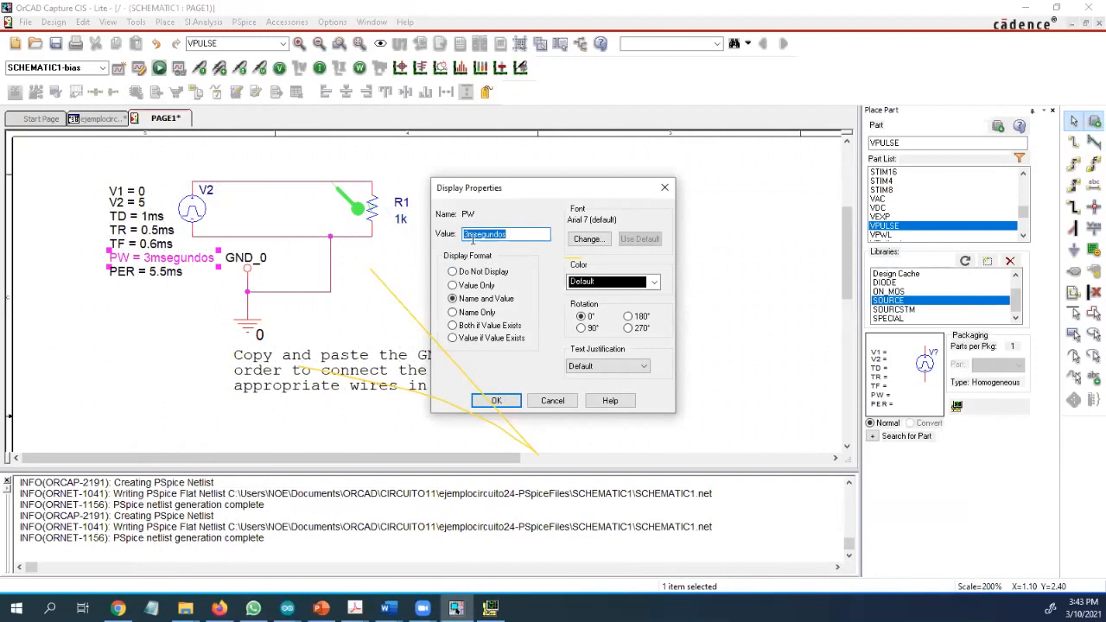
pyautogui.click(473, 235)
pyautogui.press('BackSpace')
pyautogui.write('4')
pyautogui.click(496, 400)
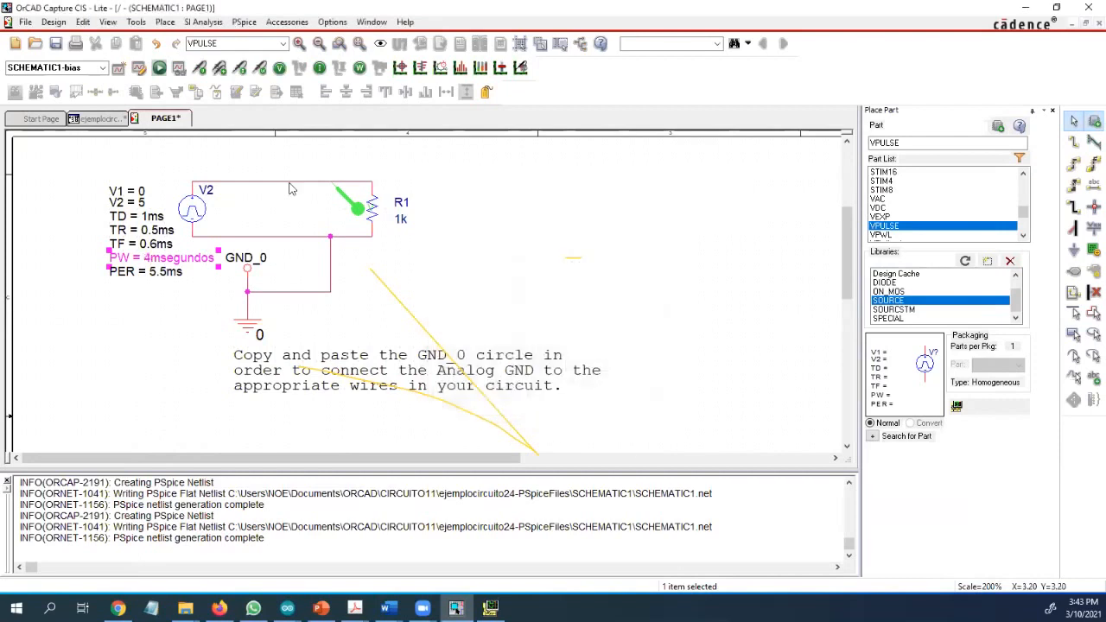
pyautogui.click(159, 69)
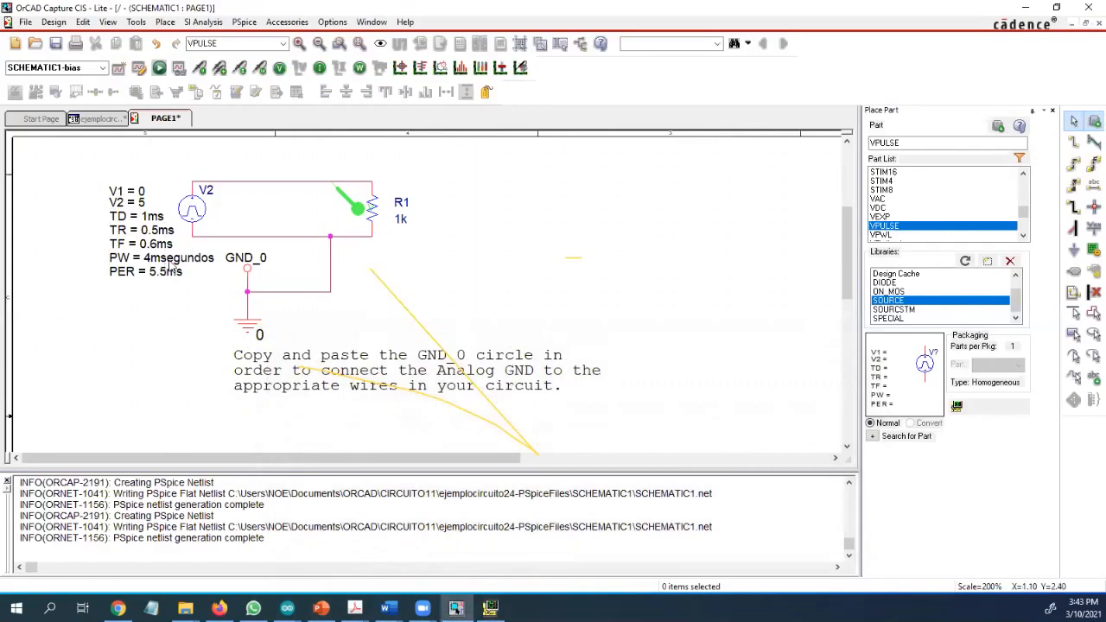
# Step: Shorten the unit suffix of source V2's pulse width so that PW is 4m
pyautogui.doubleClick(173, 259)
pyautogui.click(530, 232)
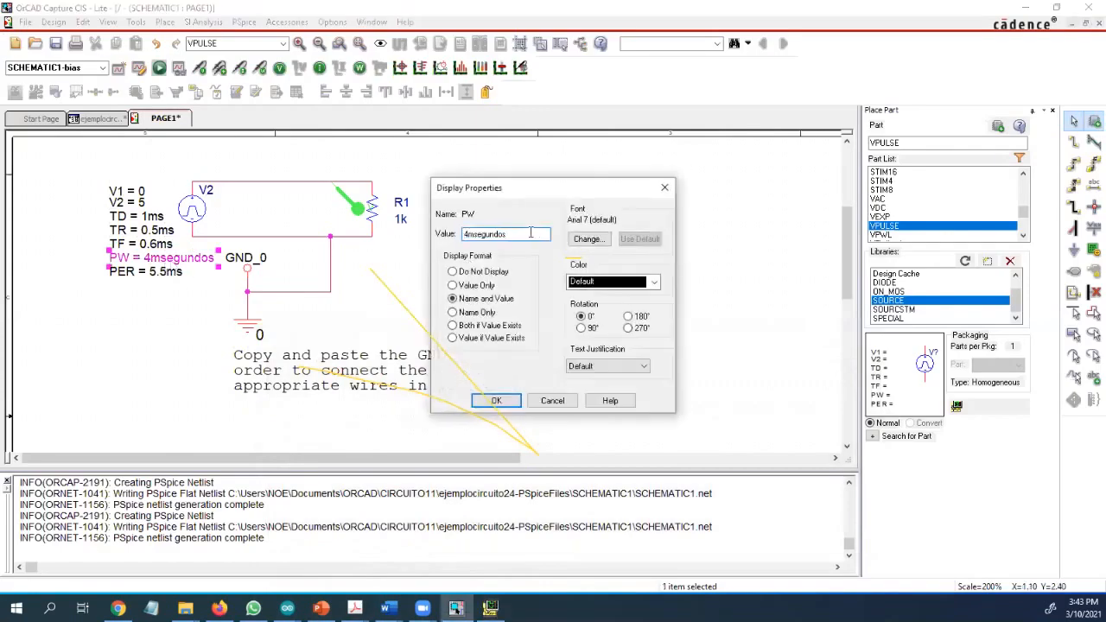
pyautogui.press('BackSpace')
pyautogui.press('BackSpace')
pyautogui.press('BackSpace')
pyautogui.press('BackSpace')
pyautogui.click(494, 401)
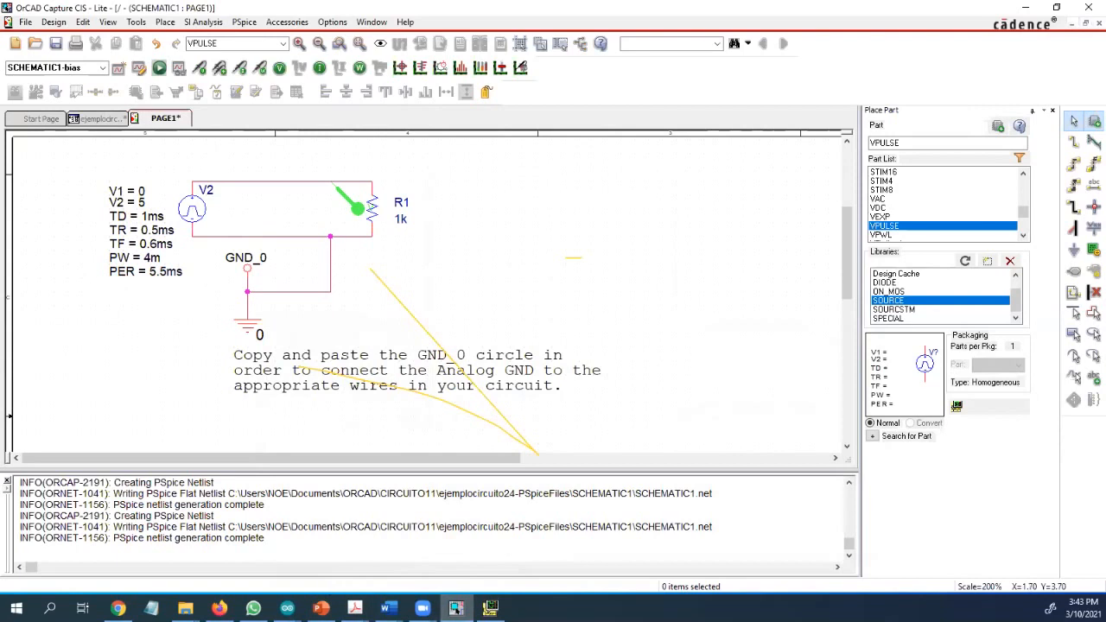
# Step: Examine the simulated pulse waveform in PSpice A/D and return to the schematic in OrCAD Capture
pyautogui.click(486, 603)
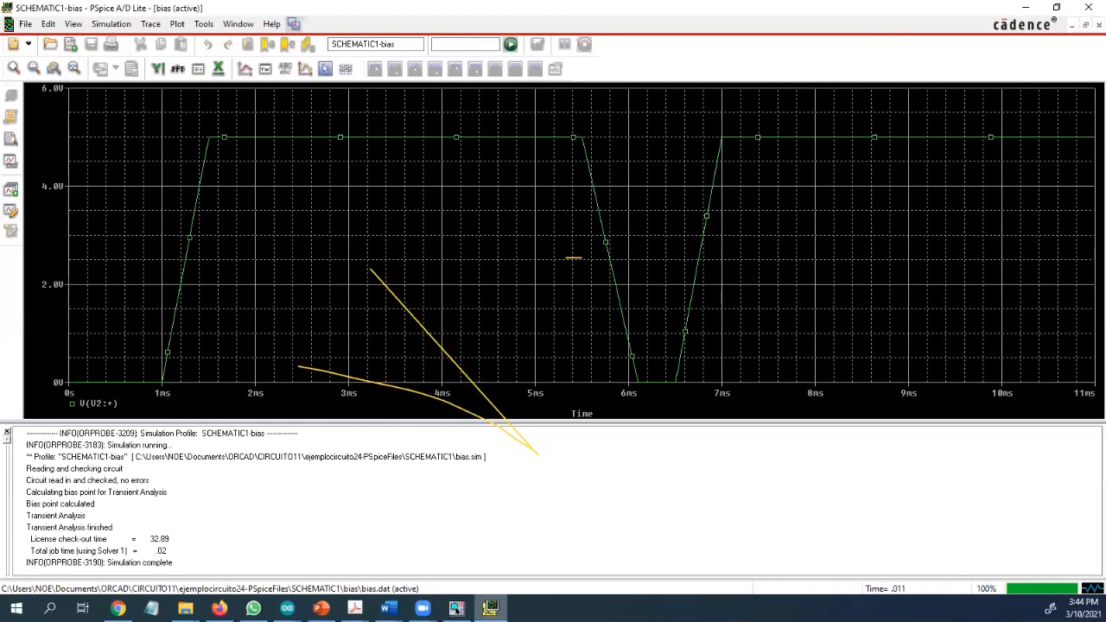
pyautogui.click(489, 608)
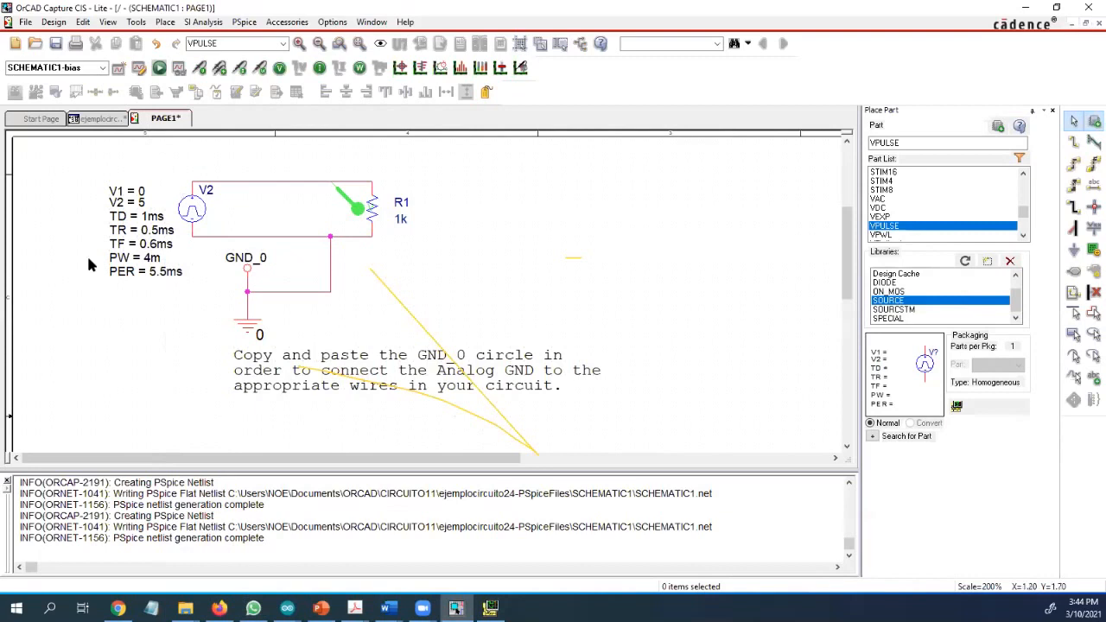
pyautogui.click(328, 603)
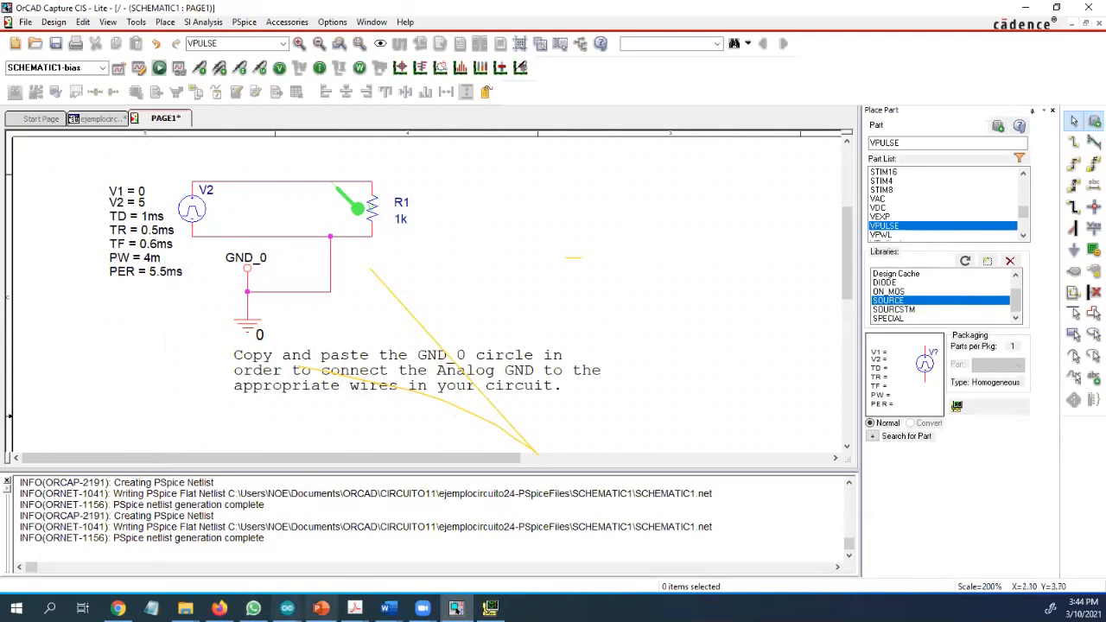
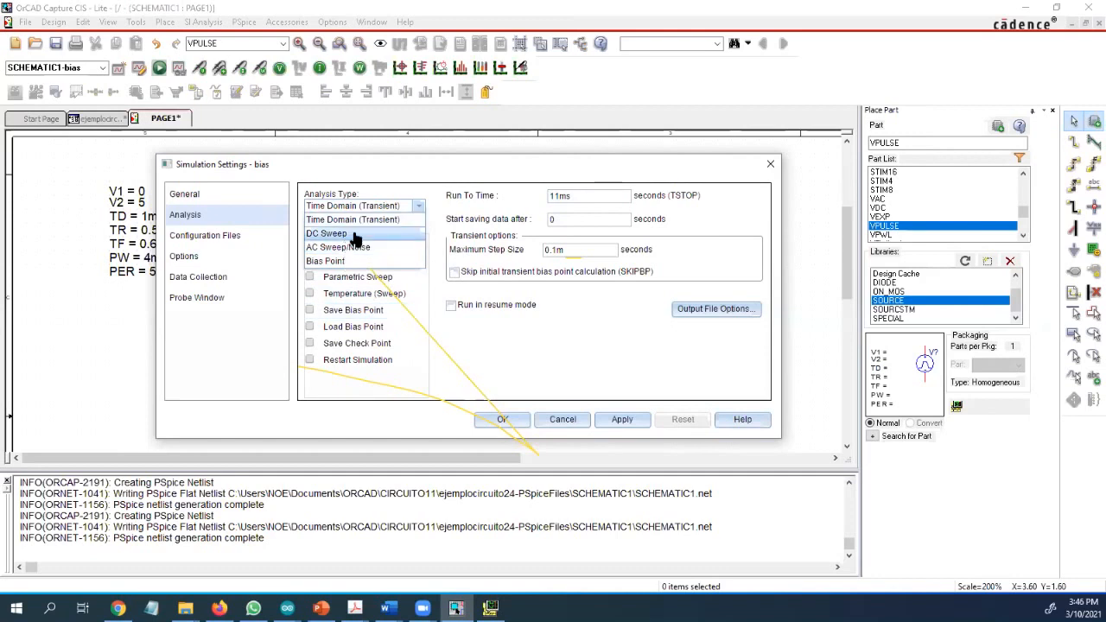
pyautogui.click(355, 239)
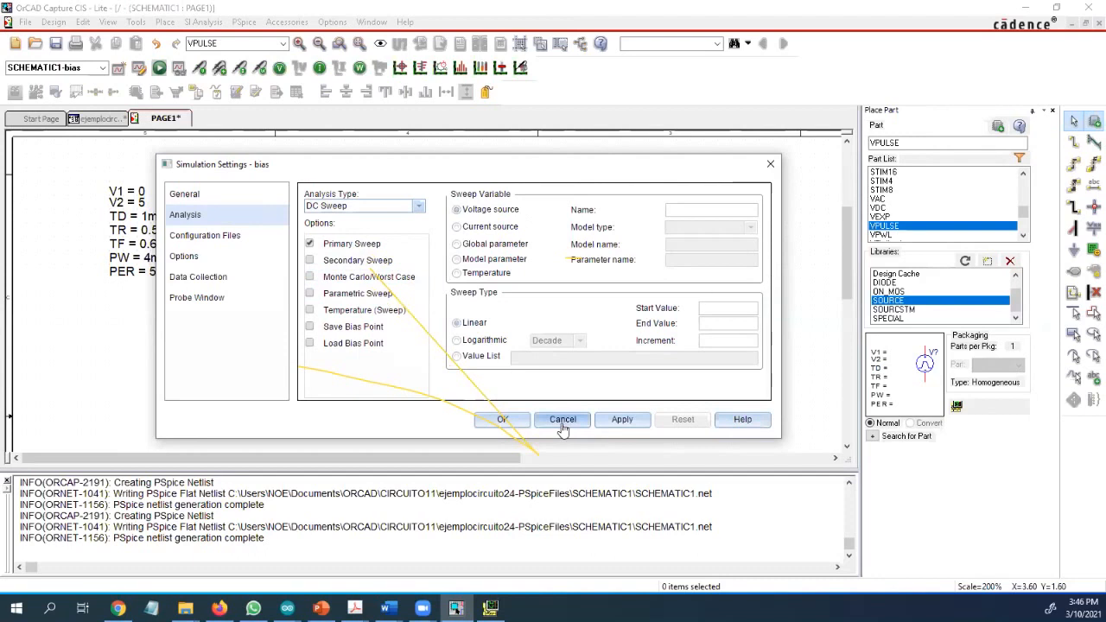
pyautogui.click(420, 207)
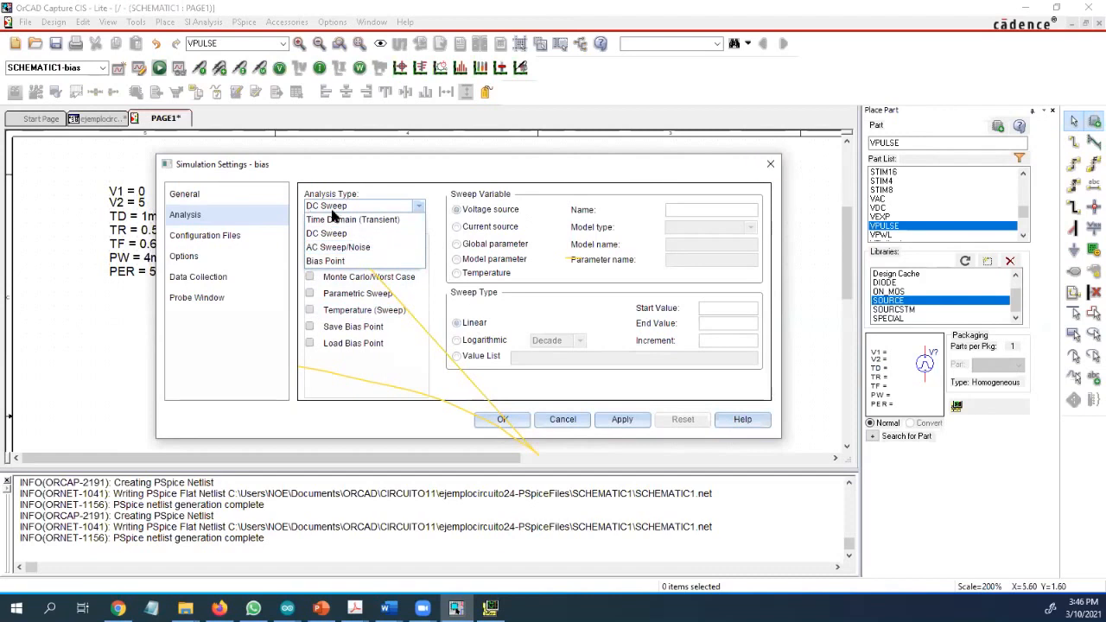
pyautogui.click(770, 163)
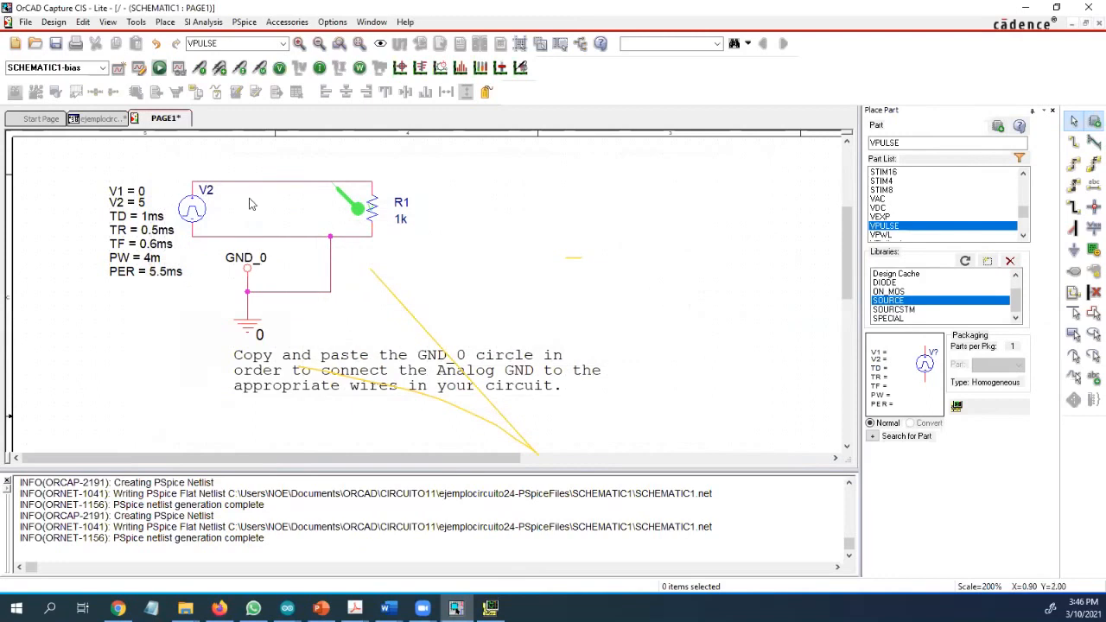
# Step: Delete the VPULSE source V2 from the circuit and list the parts of the SOURCE library
pyautogui.click(191, 214)
pyautogui.press('Delete')
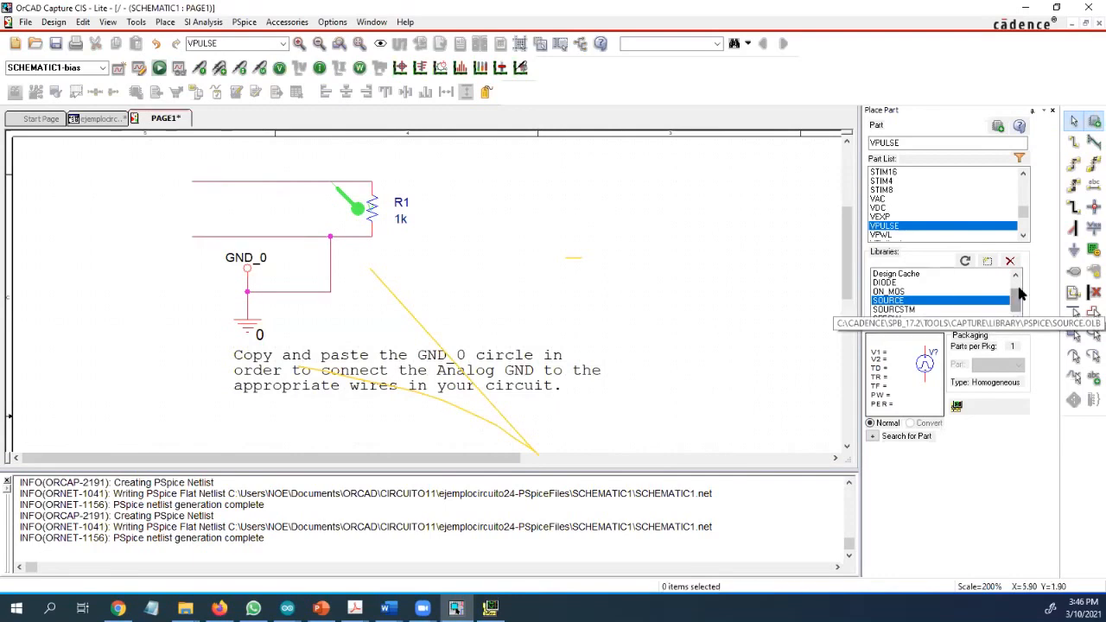
pyautogui.click(886, 299)
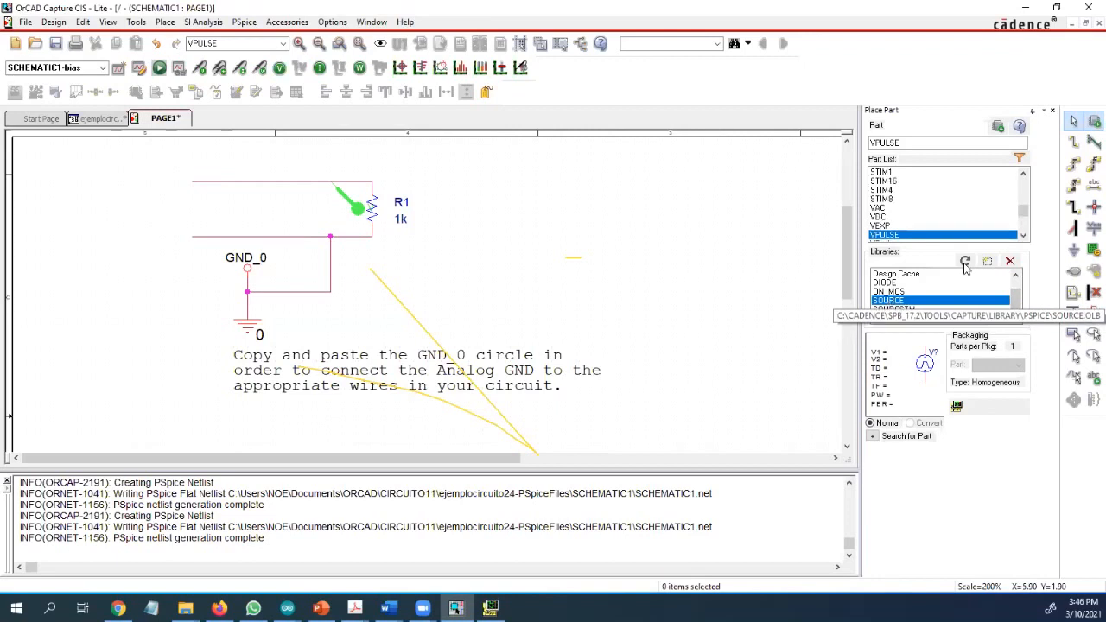
# Step: Examine the voltage and current source parts offered in the SOURCE library, including VDC, VPULSE and IPULSE
pyautogui.click(881, 217)
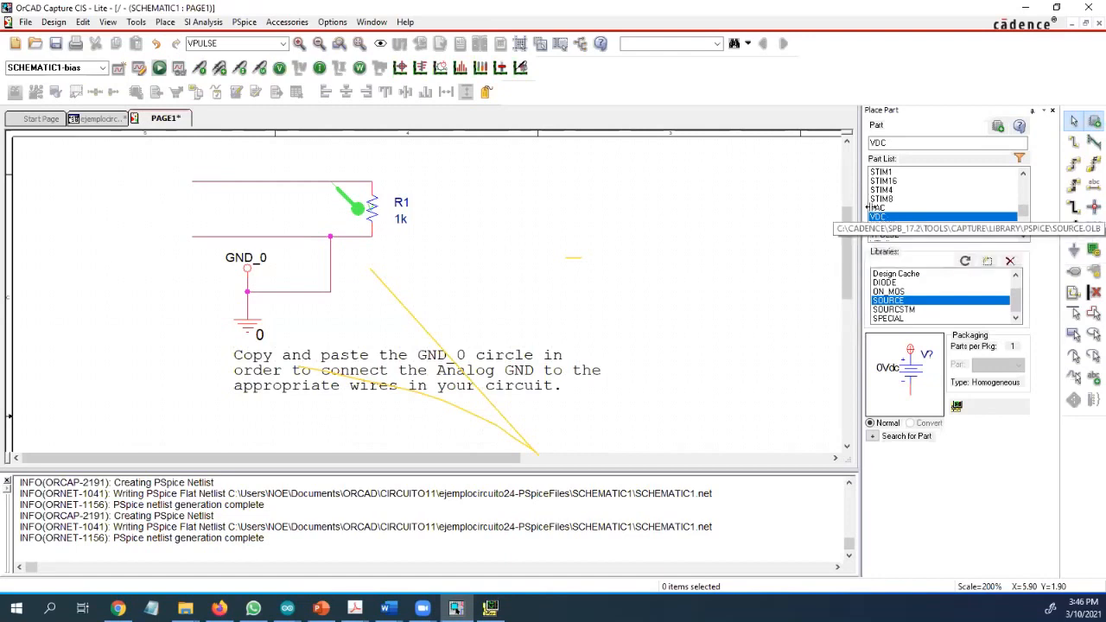
pyautogui.click(885, 234)
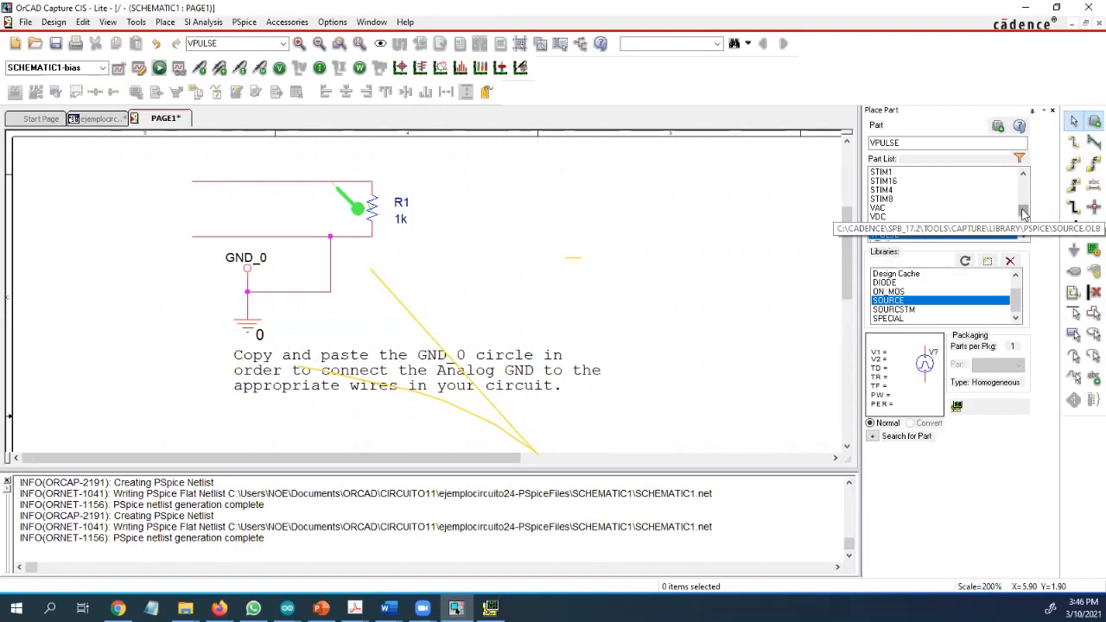
pyautogui.moveTo(1023, 210); pyautogui.dragTo(1023, 182)
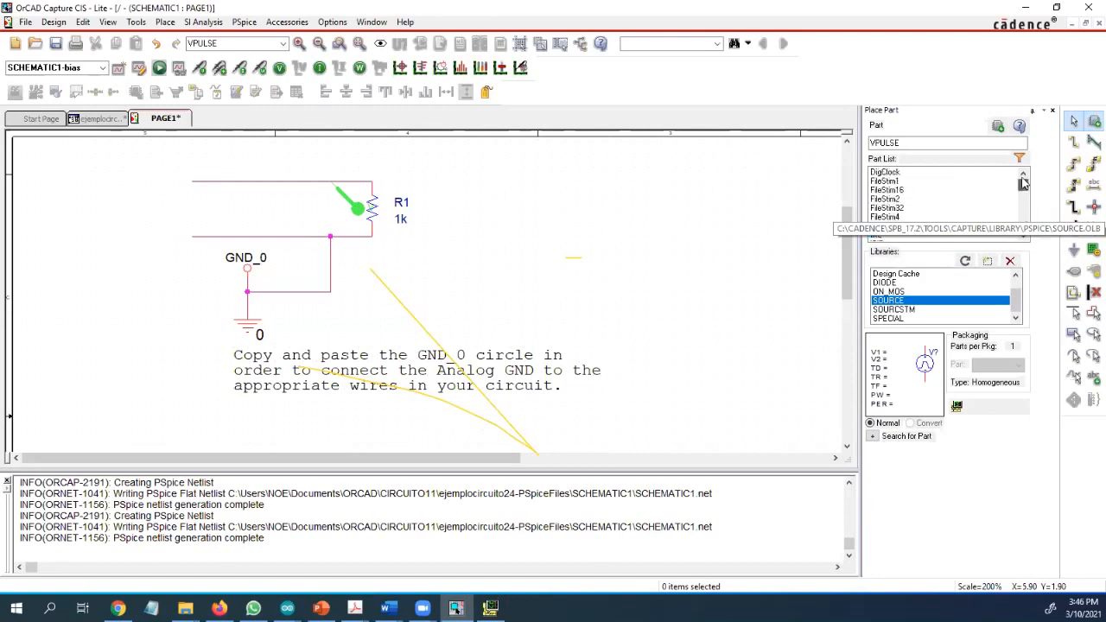
pyautogui.click(1022, 236)
pyautogui.click(1022, 237)
pyautogui.click(1022, 237)
pyautogui.click(1022, 236)
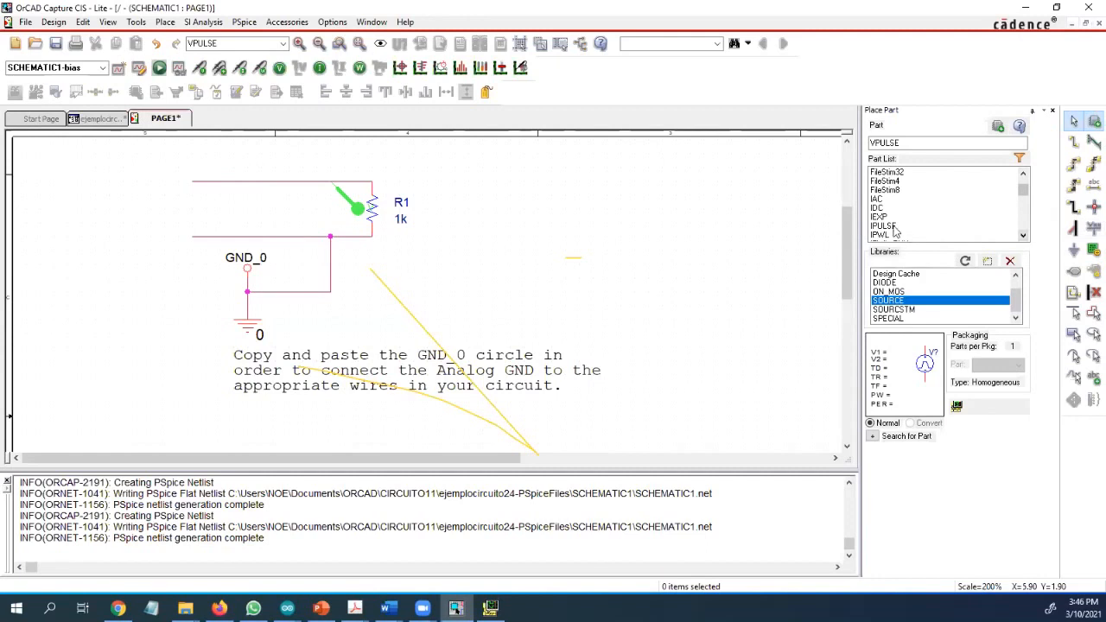
pyautogui.click(937, 226)
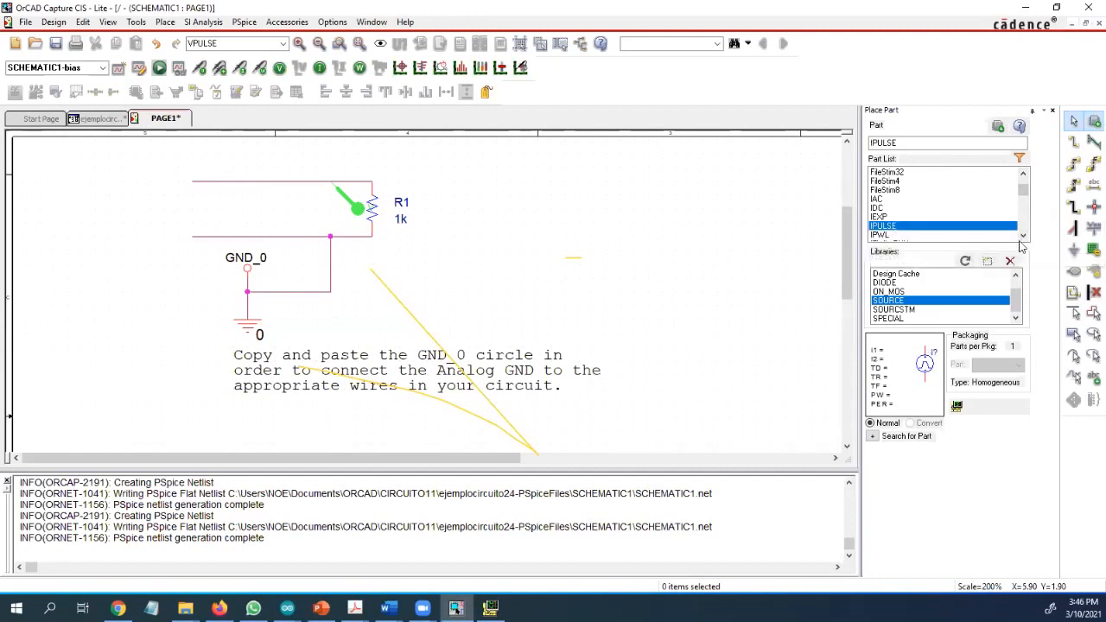
pyautogui.scroll(-5, 1024, 236)
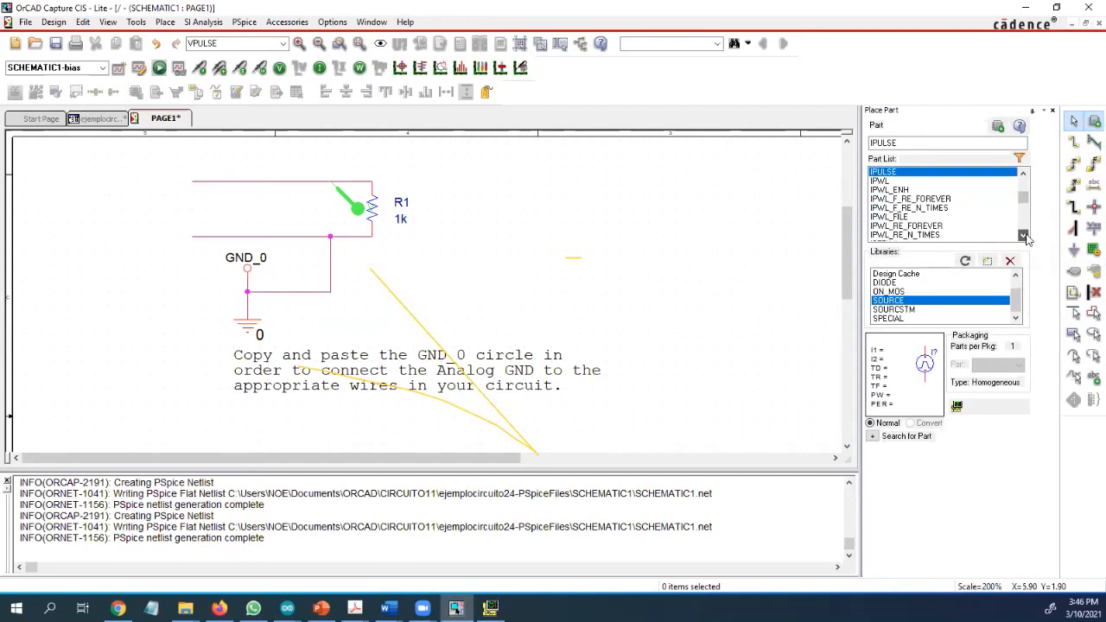
pyautogui.scroll(-3, 1024, 237)
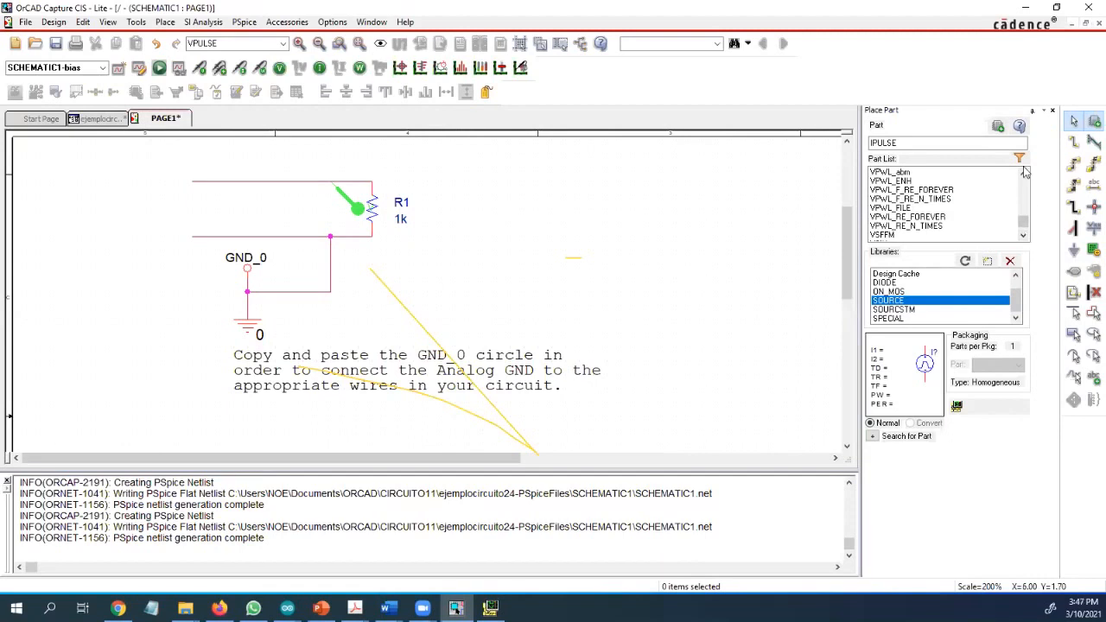
pyautogui.scroll(6, 1026, 176)
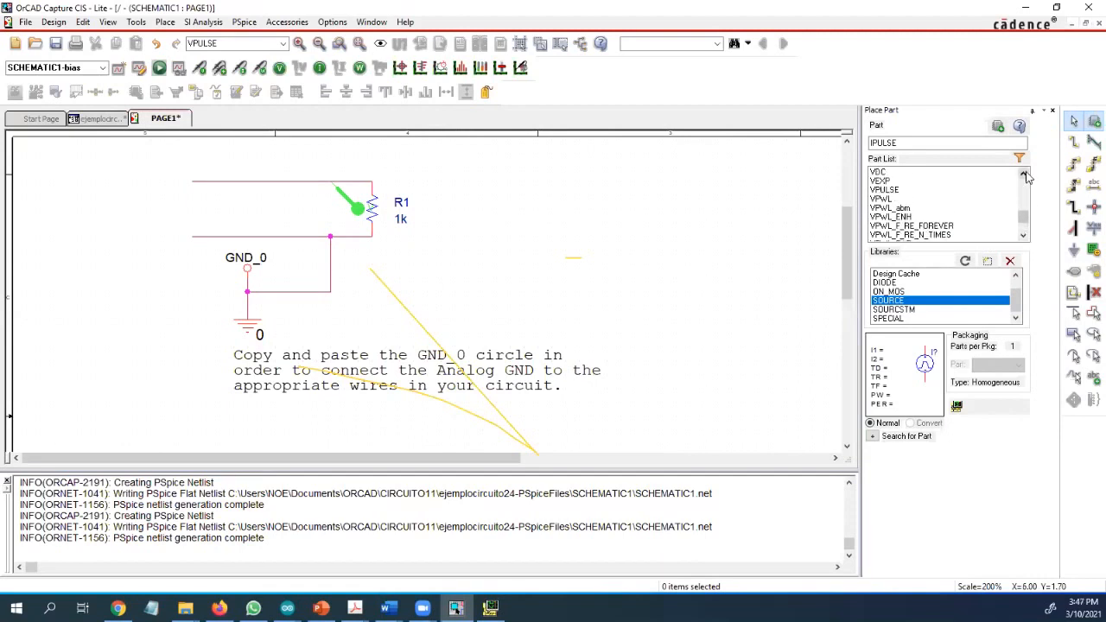
# Step: Place a VDC source across the open wire ends where the pulse source was, in parallel with R1
pyautogui.click(879, 190)
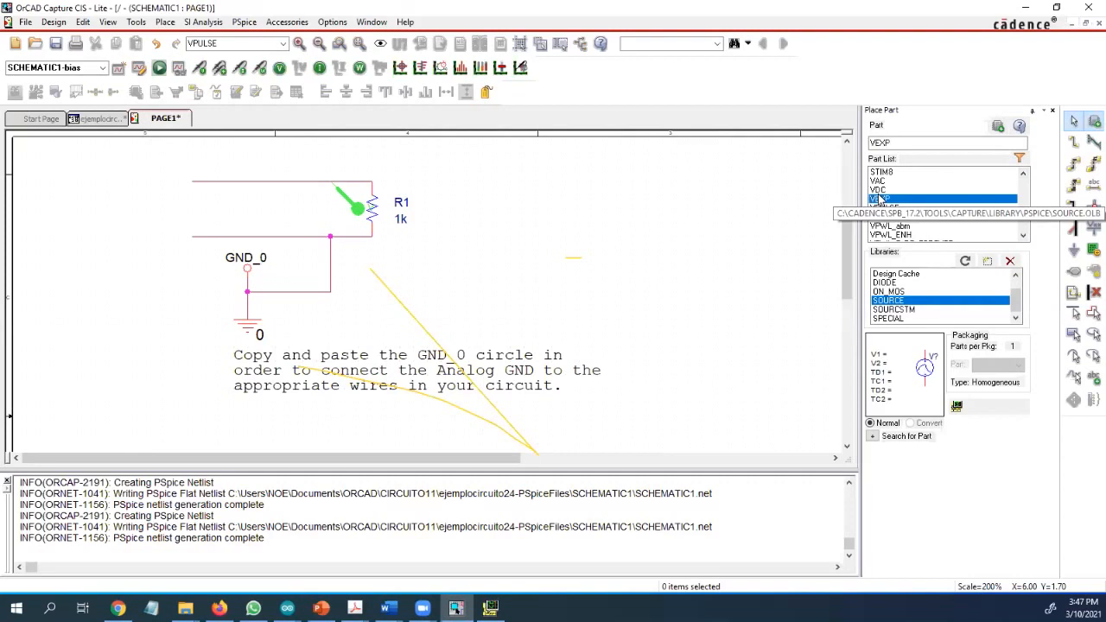
pyautogui.doubleClick(879, 190)
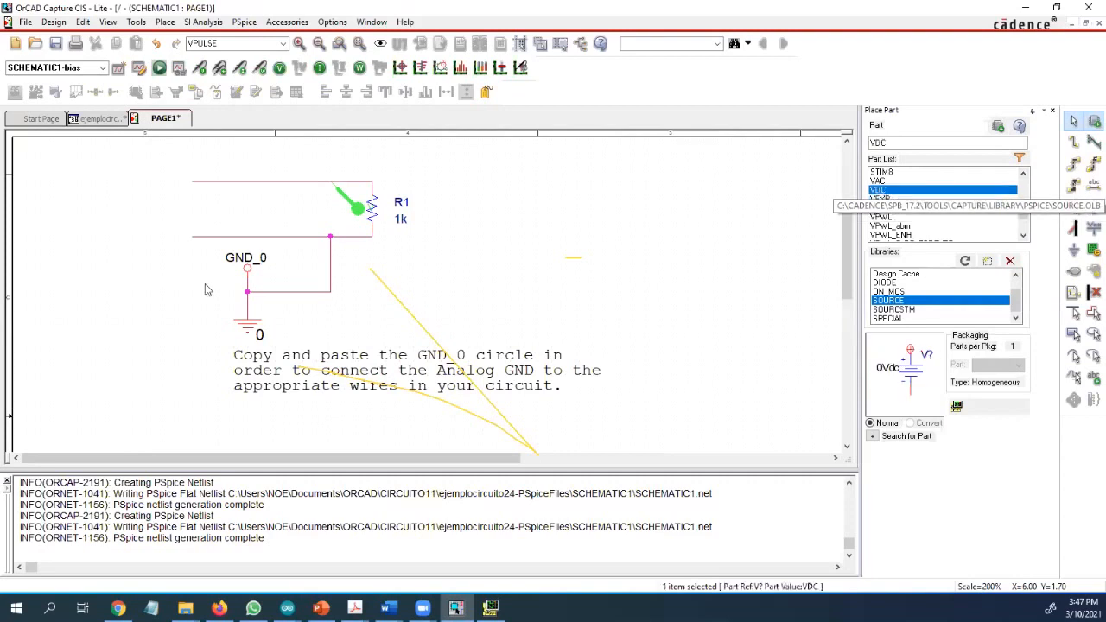
pyautogui.click(173, 185)
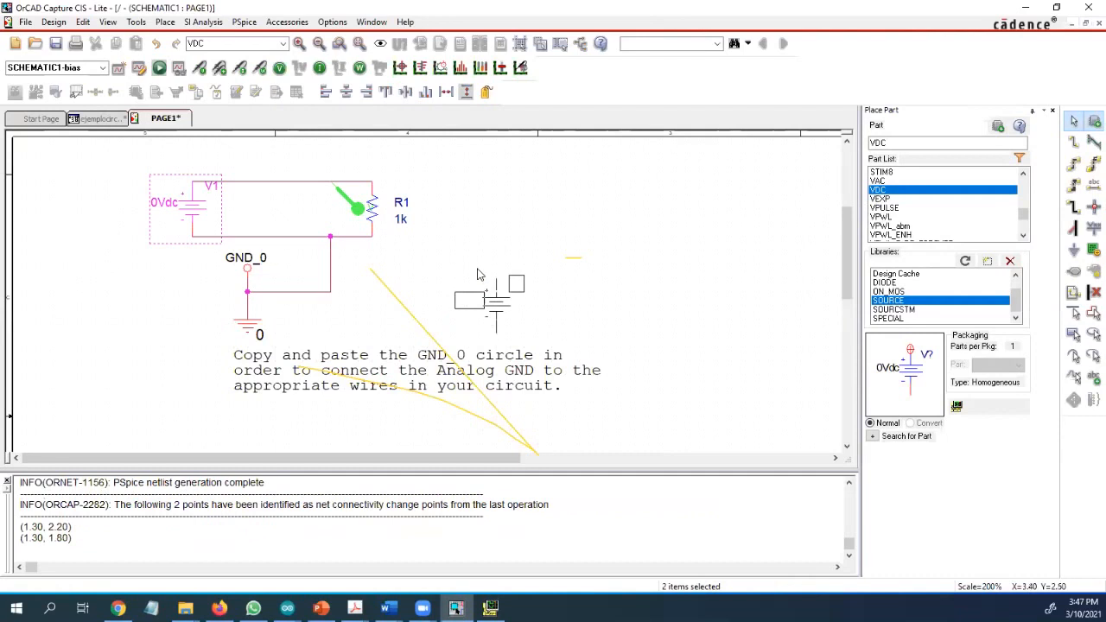
pyautogui.press('Escape')
pyautogui.press('Escape')
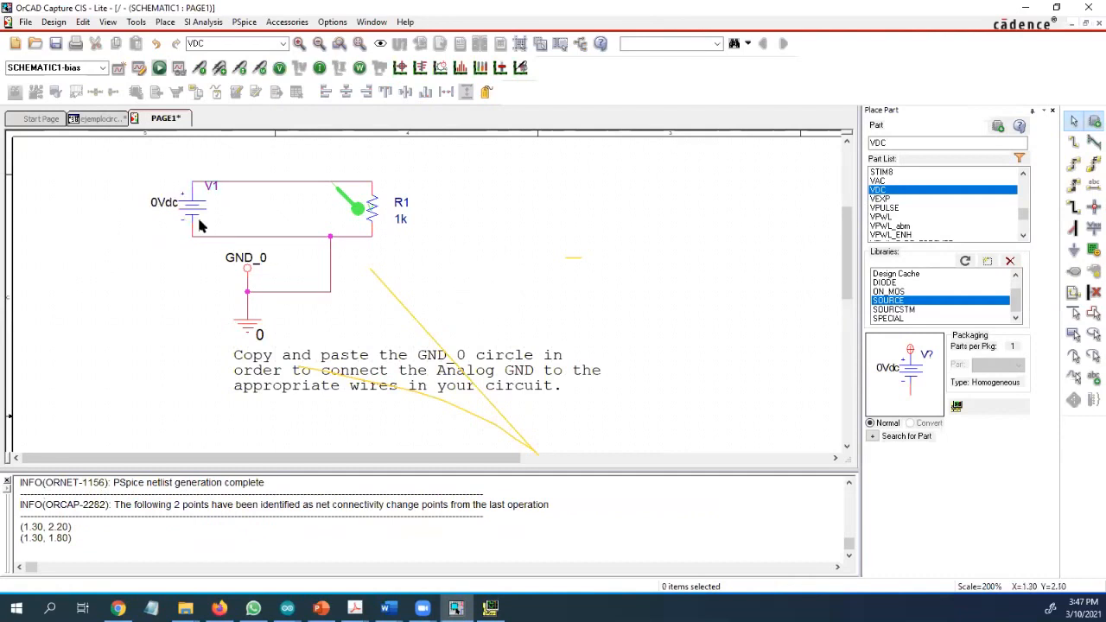
# Step: Change the bias profile's analysis type to DC Sweep with voltage source v1 as the sweep variable
pyautogui.click(139, 68)
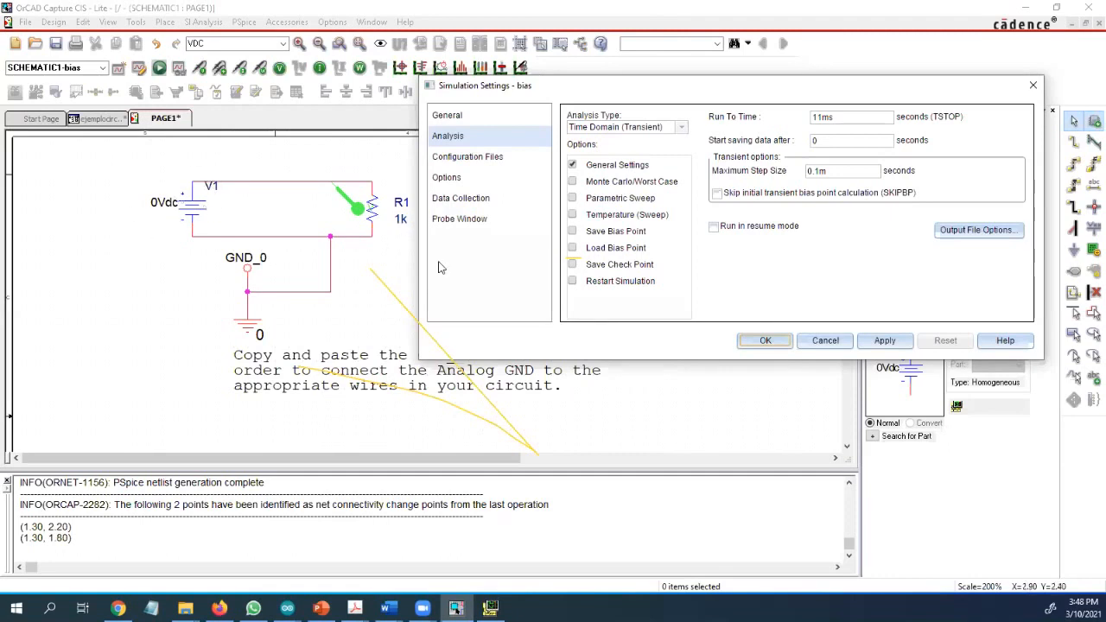
pyautogui.click(630, 127)
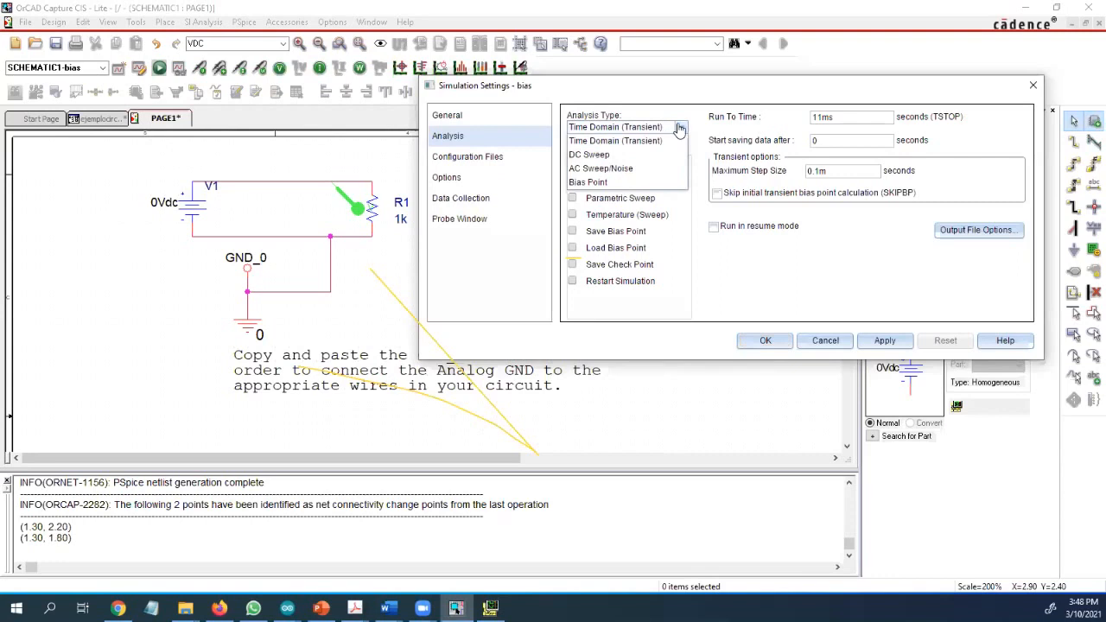
pyautogui.click(597, 154)
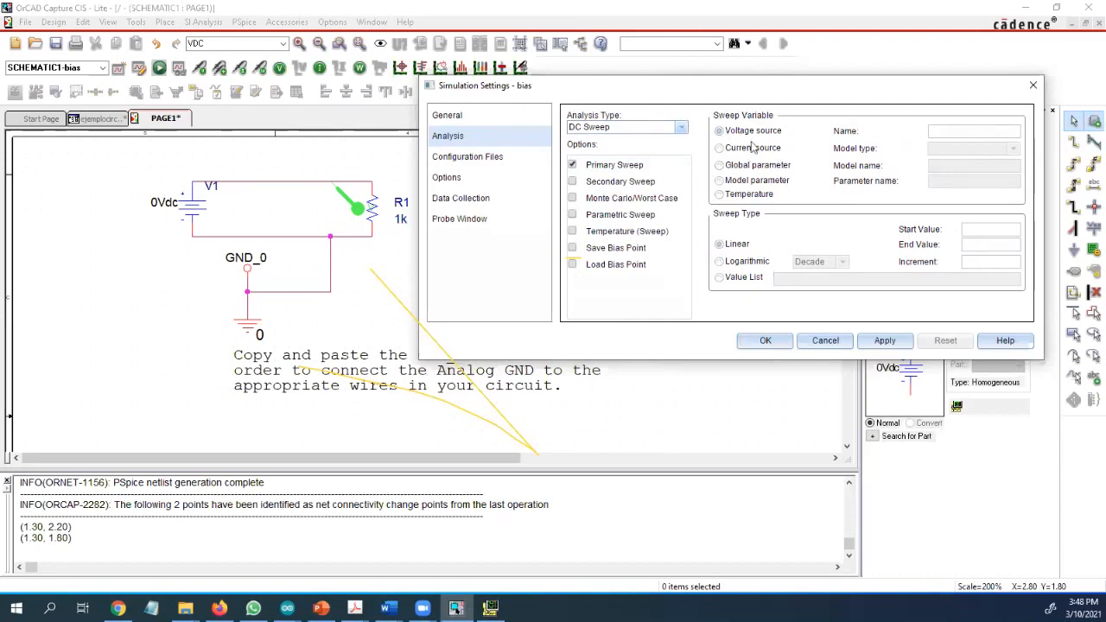
pyautogui.click(961, 130)
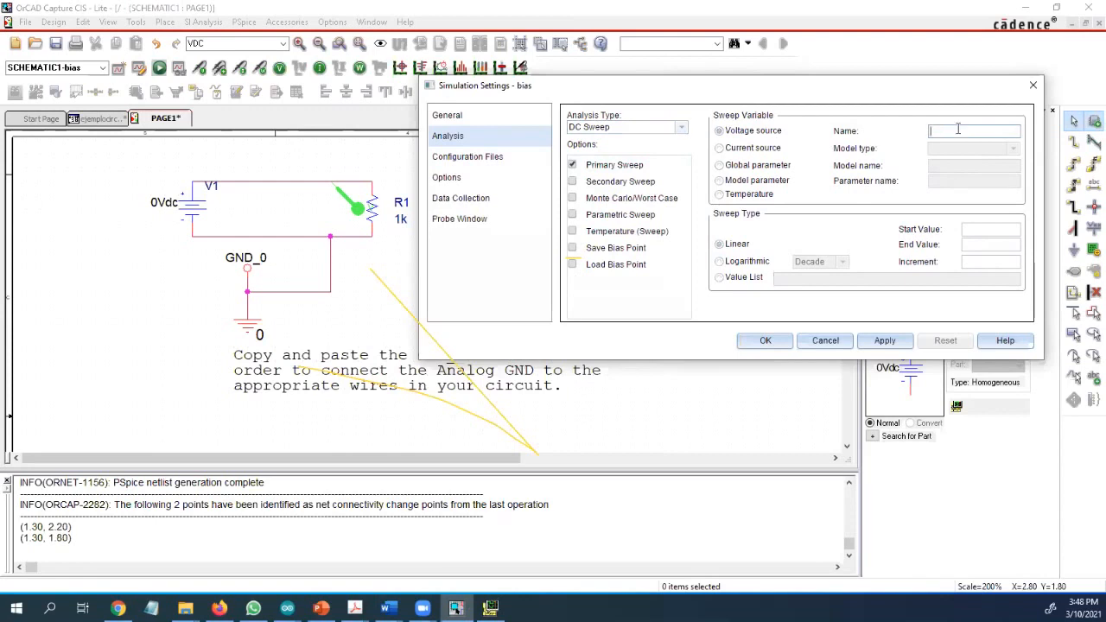
pyautogui.write('v1')
# Step: Define the linear sweep with start value 0v, end value 12v and increment 0.1v
pyautogui.click(991, 229)
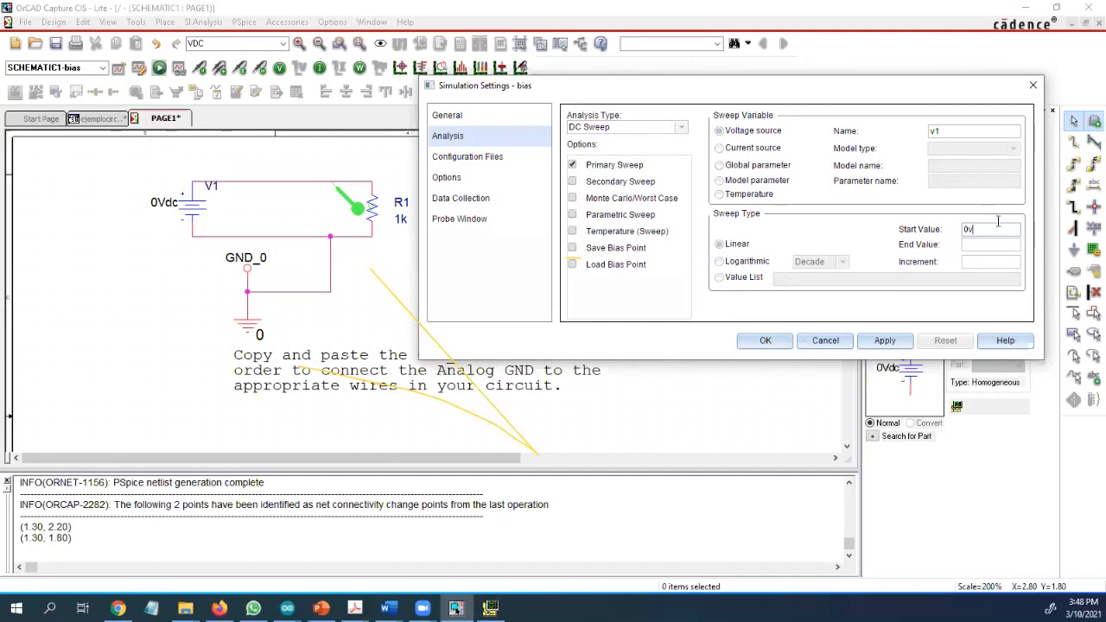
pyautogui.click(973, 246)
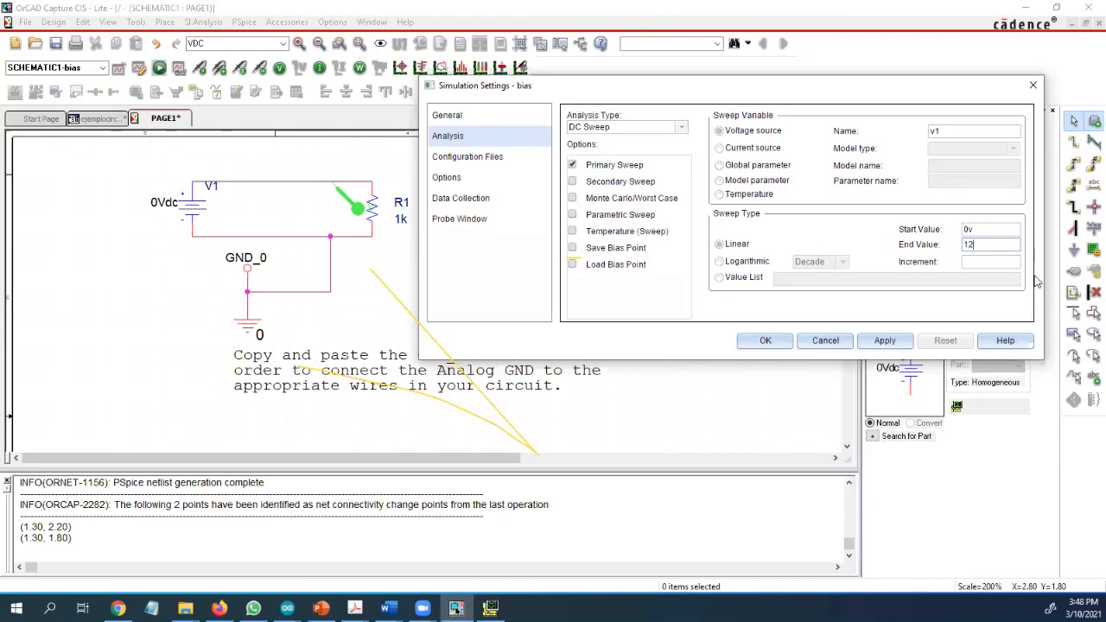
pyautogui.click(993, 264)
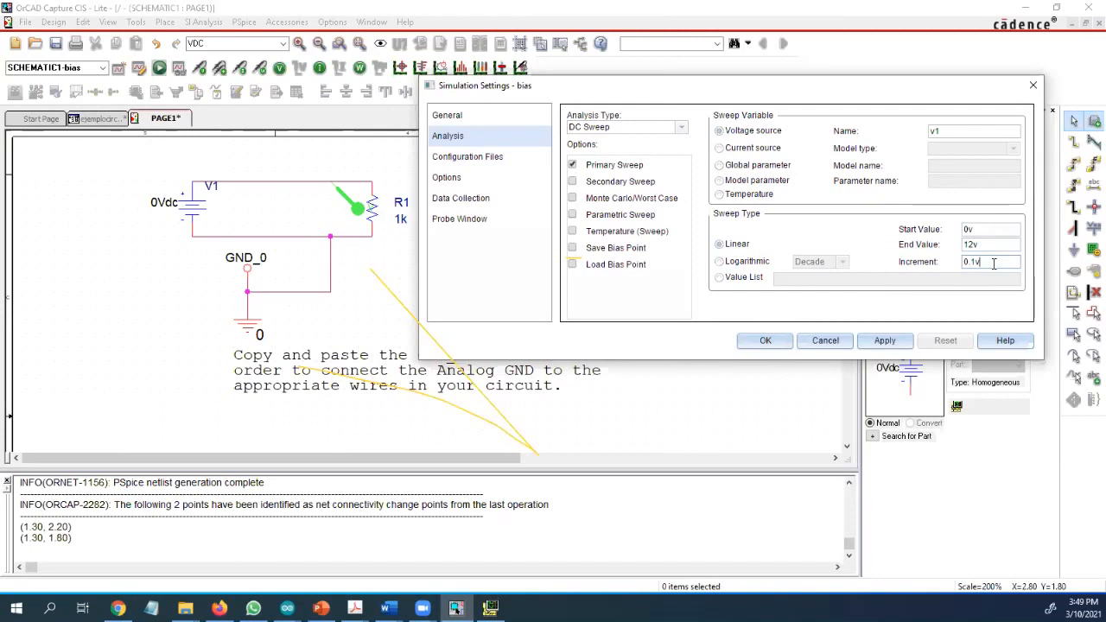
pyautogui.click(970, 228)
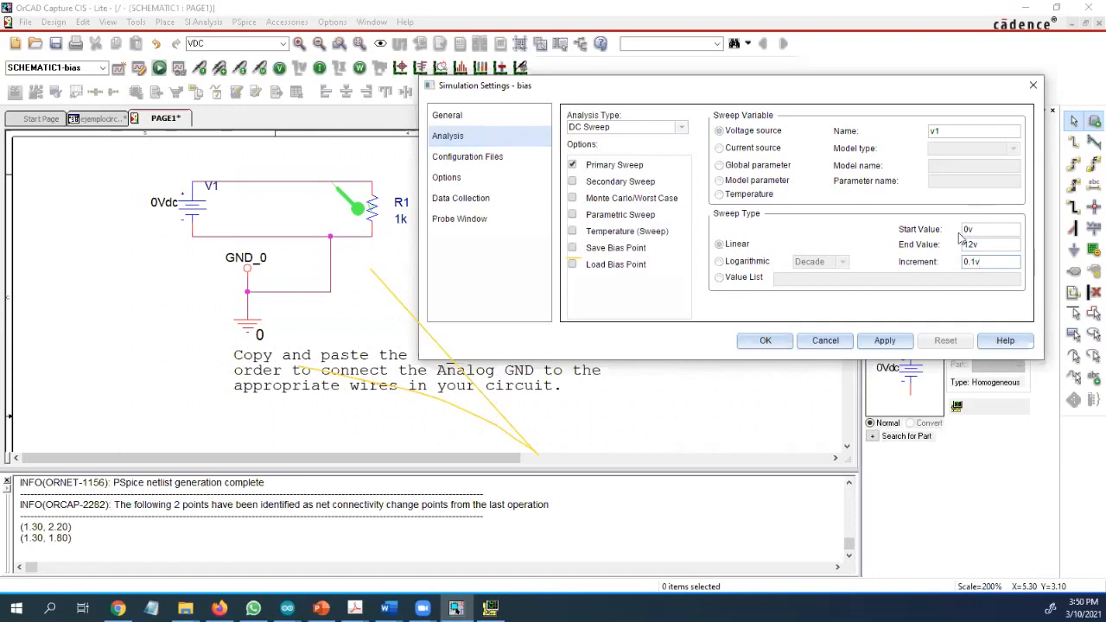
# Step: Apply the DC sweep settings to the bias profile and run the simulation to plot R1's voltage
pyautogui.click(887, 346)
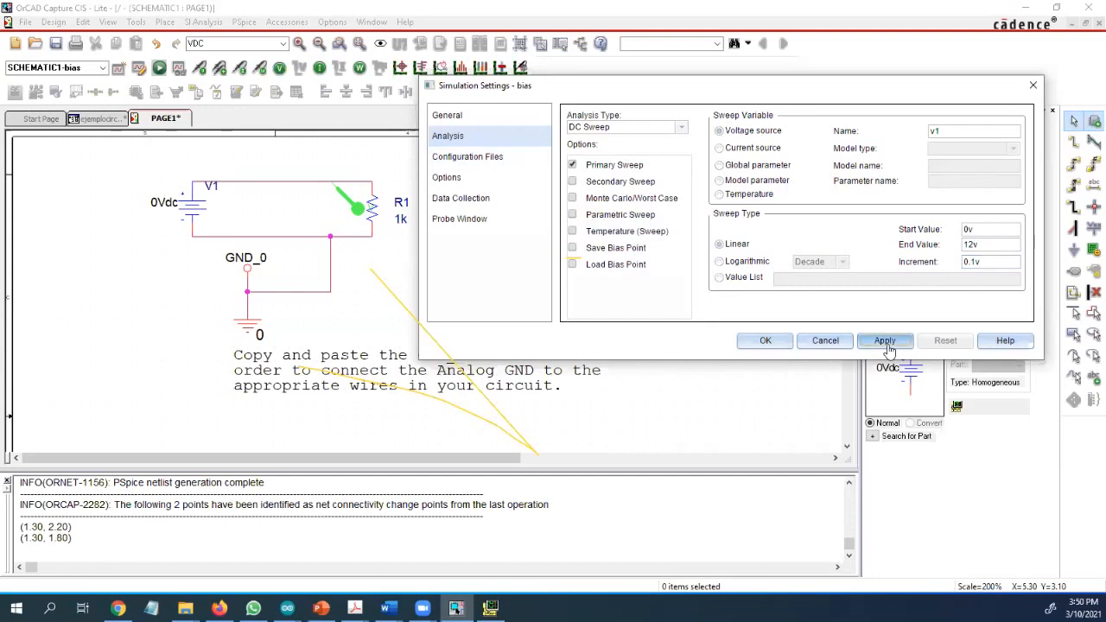
pyautogui.click(766, 341)
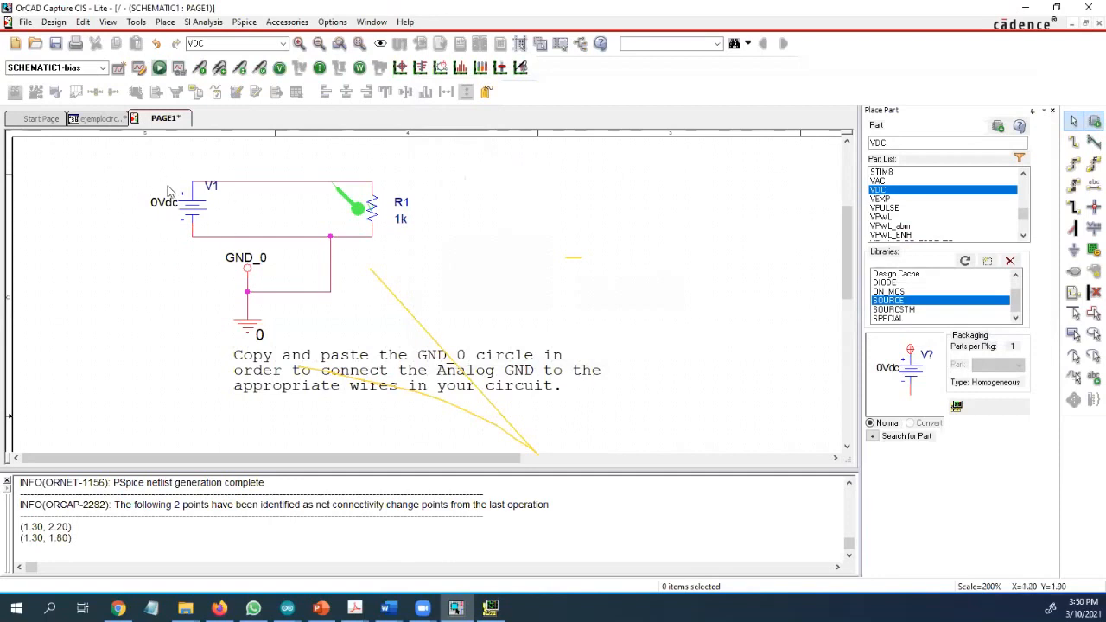
pyautogui.click(138, 67)
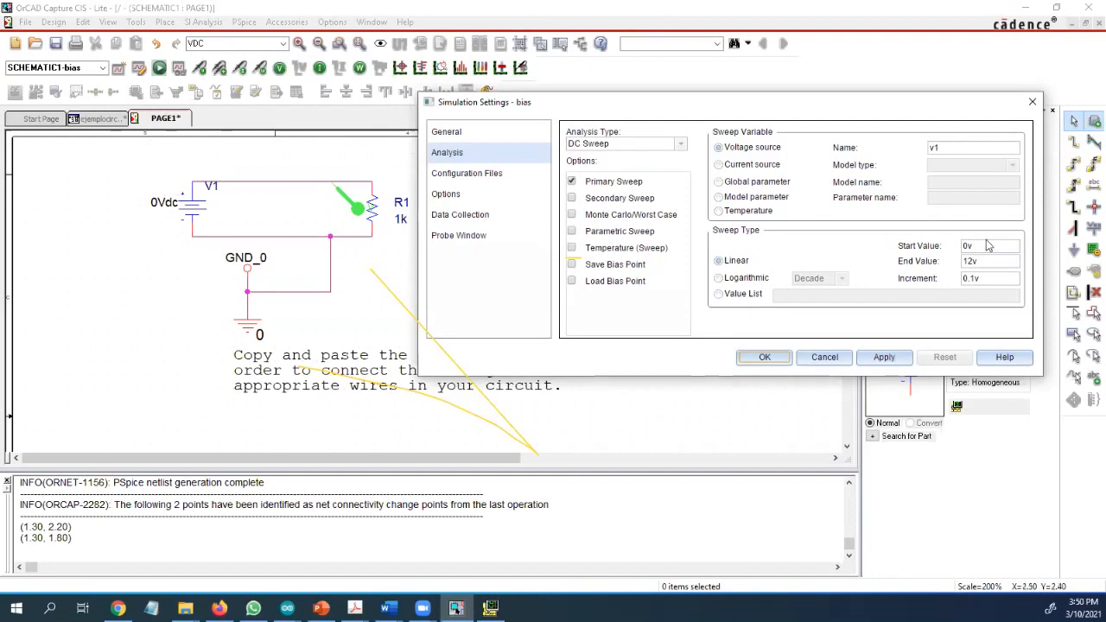
pyautogui.click(764, 357)
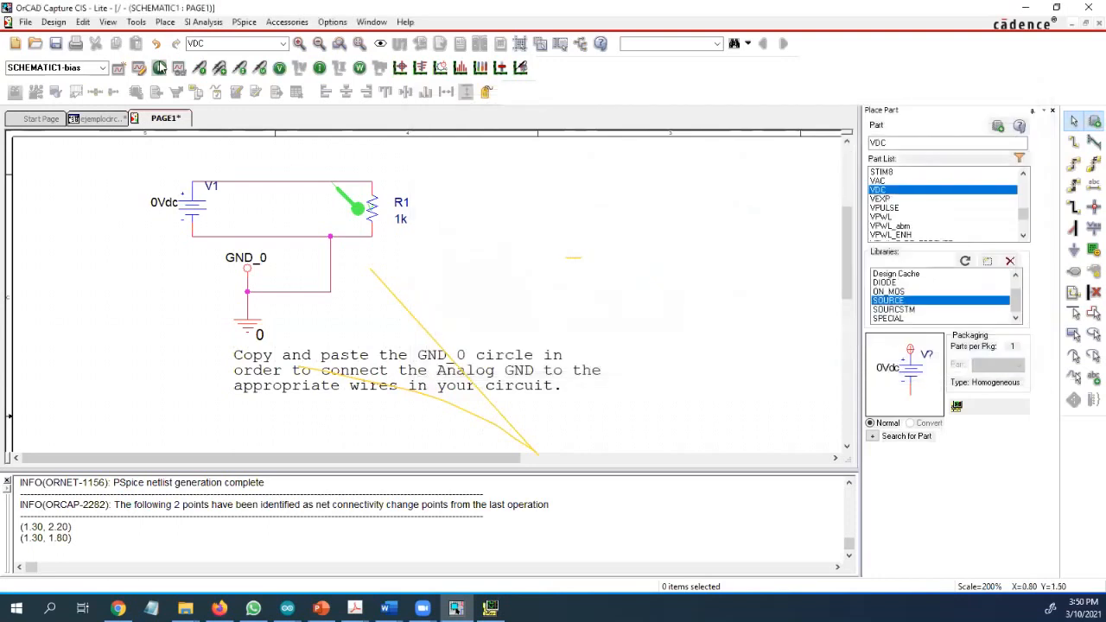
pyautogui.click(159, 68)
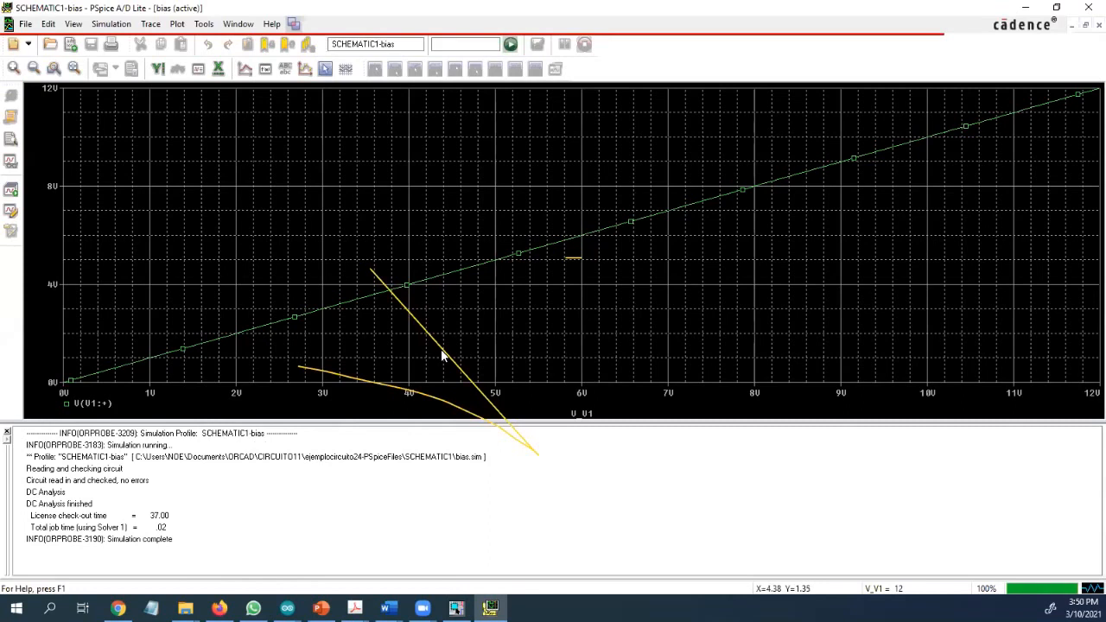
# Step: Compare the voltage sweep plot with the V1 circuit and the start, end and increment values in its DC sweep settings
pyautogui.click(574, 258)
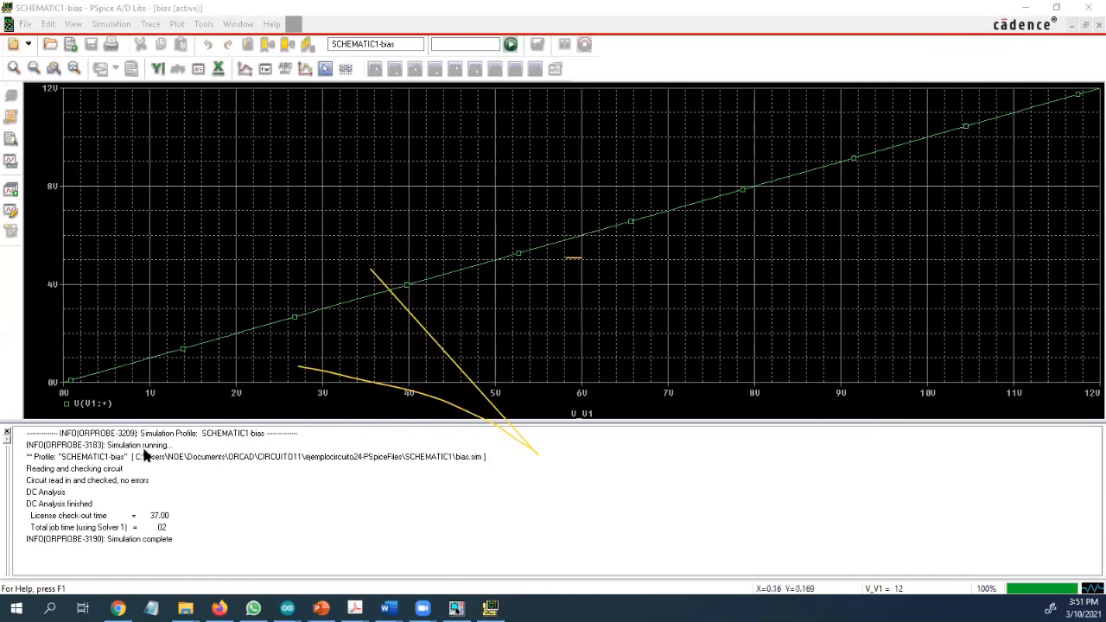
pyautogui.click(457, 609)
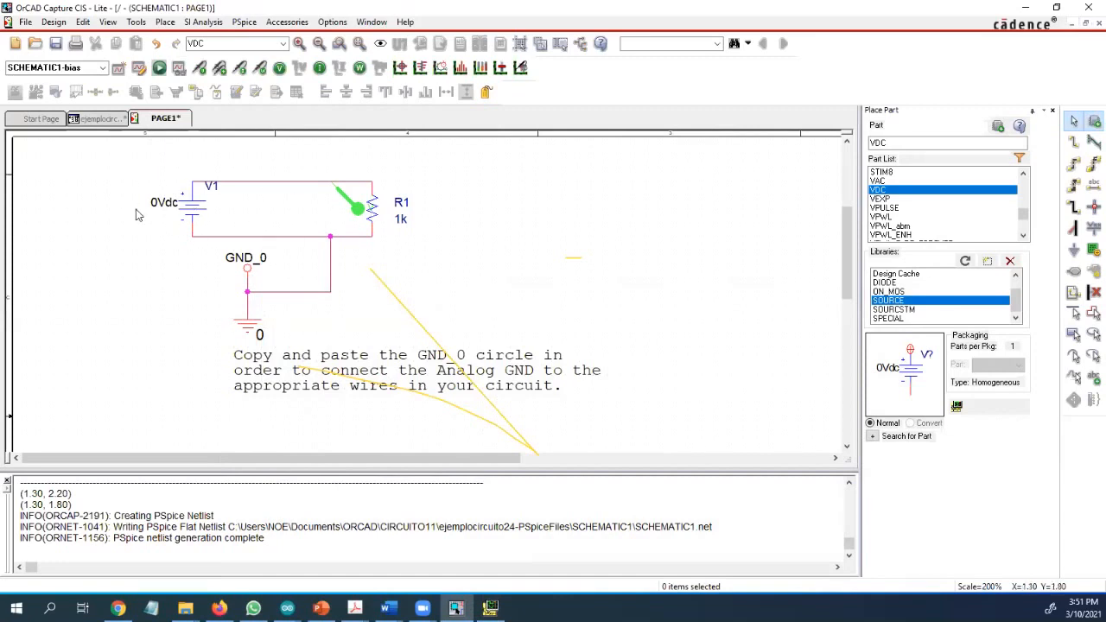
pyautogui.click(490, 608)
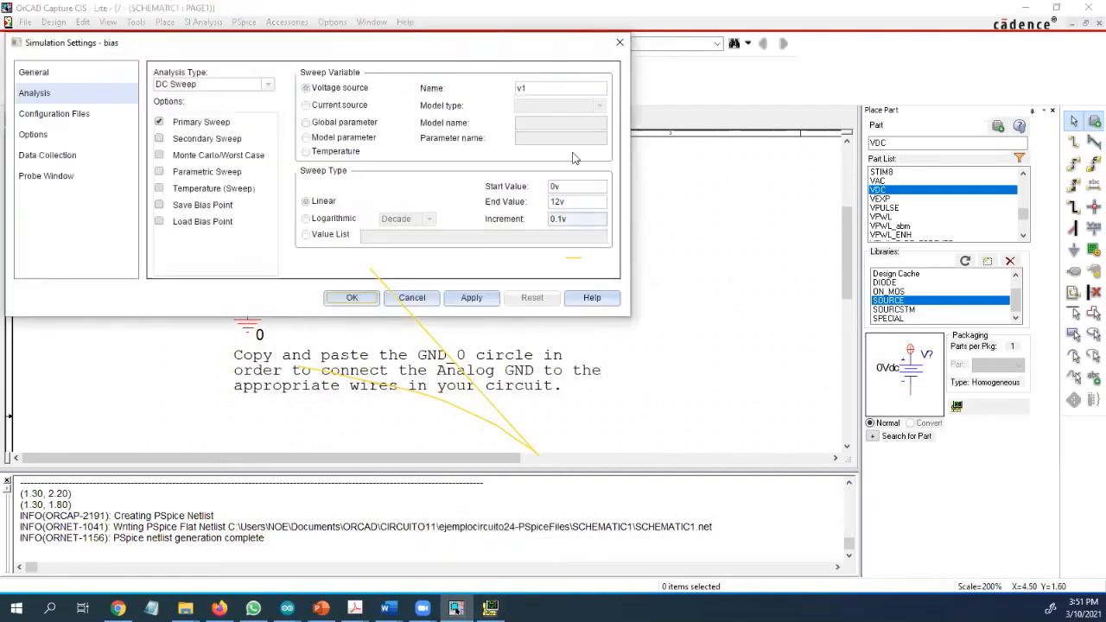
pyautogui.click(457, 609)
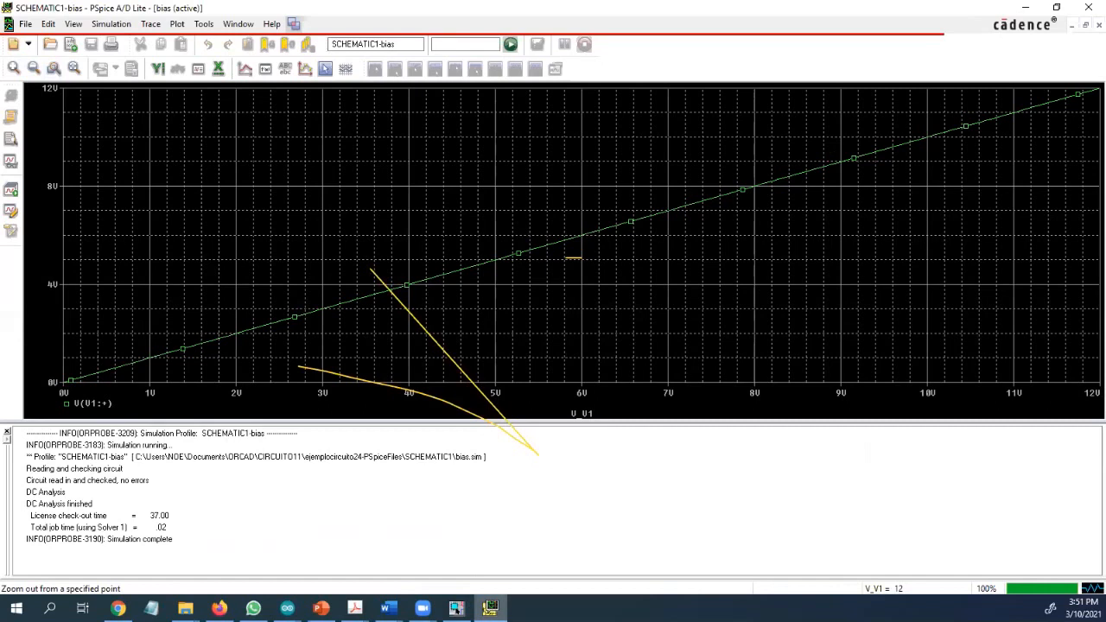
pyautogui.click(490, 608)
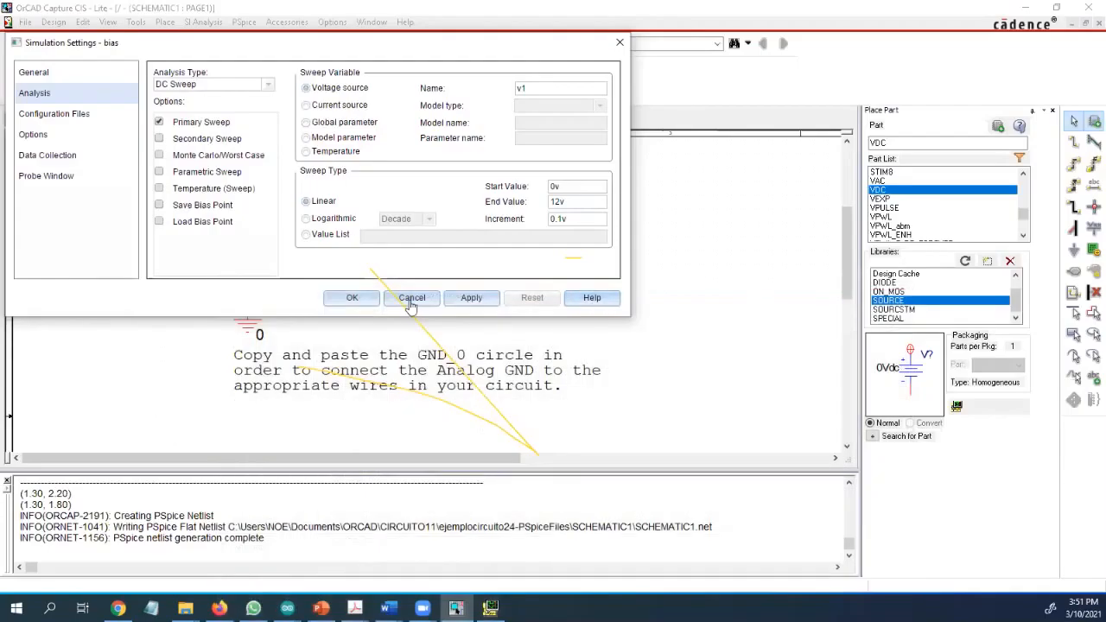
pyautogui.click(411, 303)
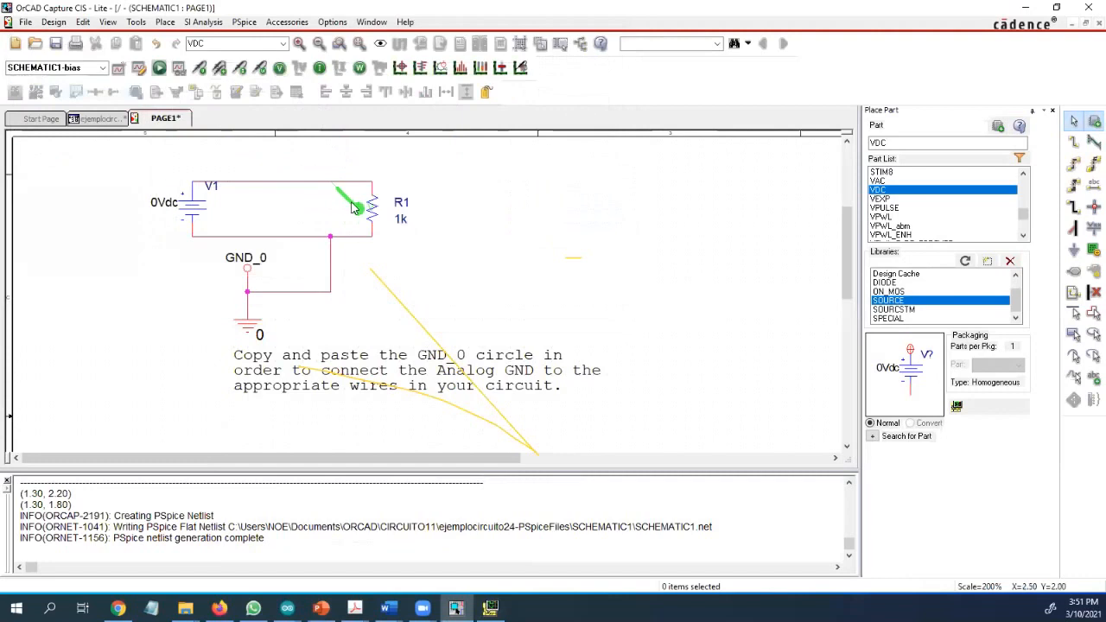
# Step: Delete the voltage marker and place a current marker on R1's upper pin
pyautogui.click(371, 221)
pyautogui.click(380, 232)
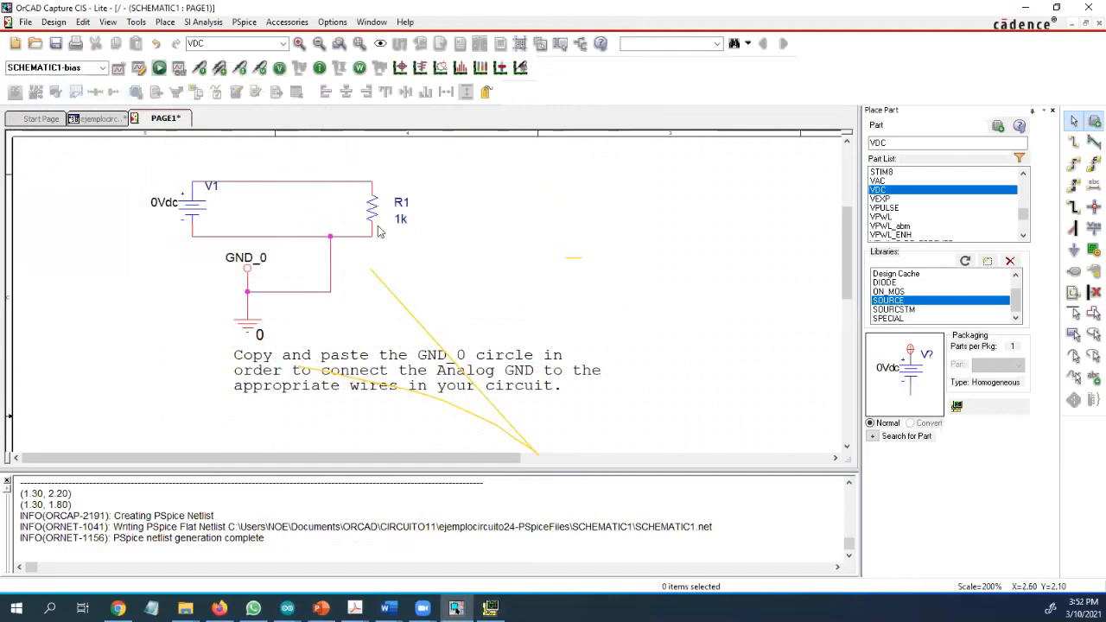
pyautogui.click(239, 72)
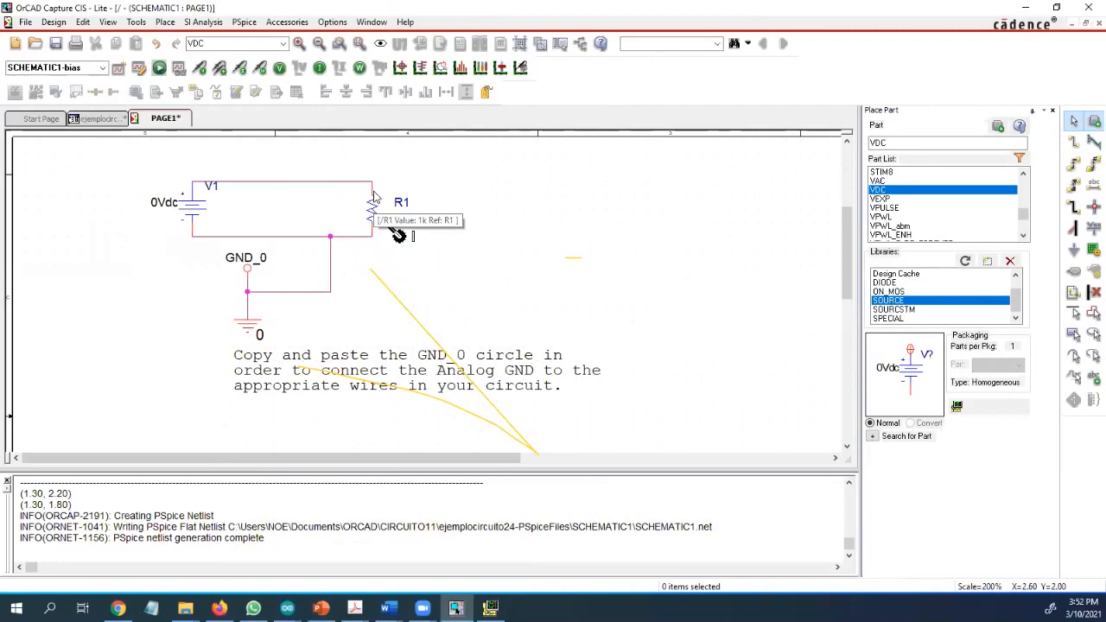
pyautogui.press('Escape')
pyautogui.click(373, 199)
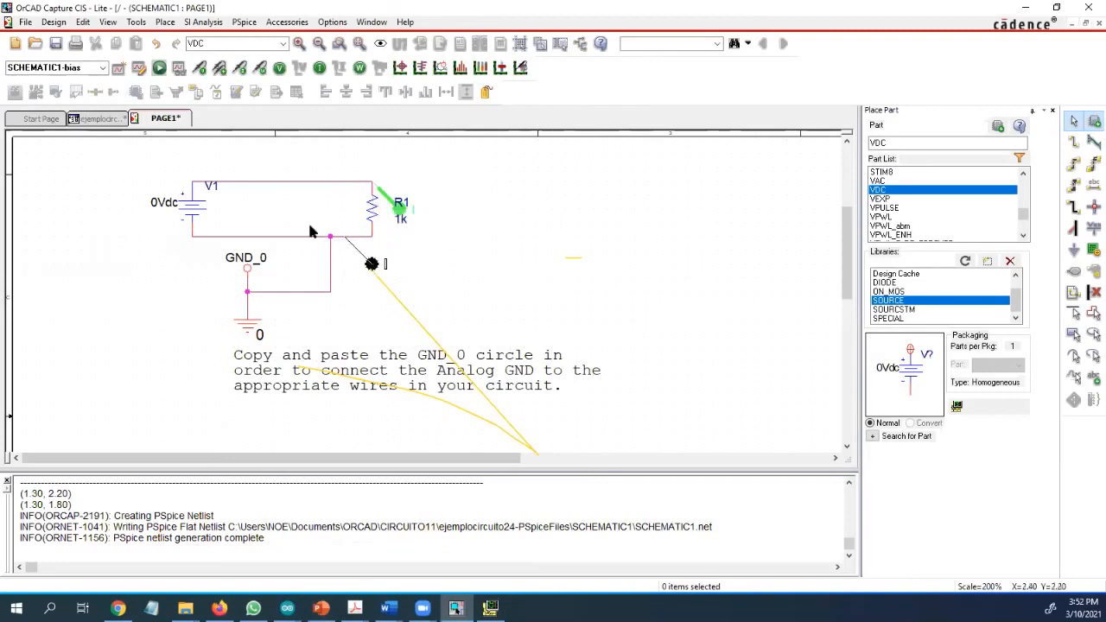
# Step: Try to place a second current marker on the upper wire between V1 and R1, away from any pin
pyautogui.click(267, 188)
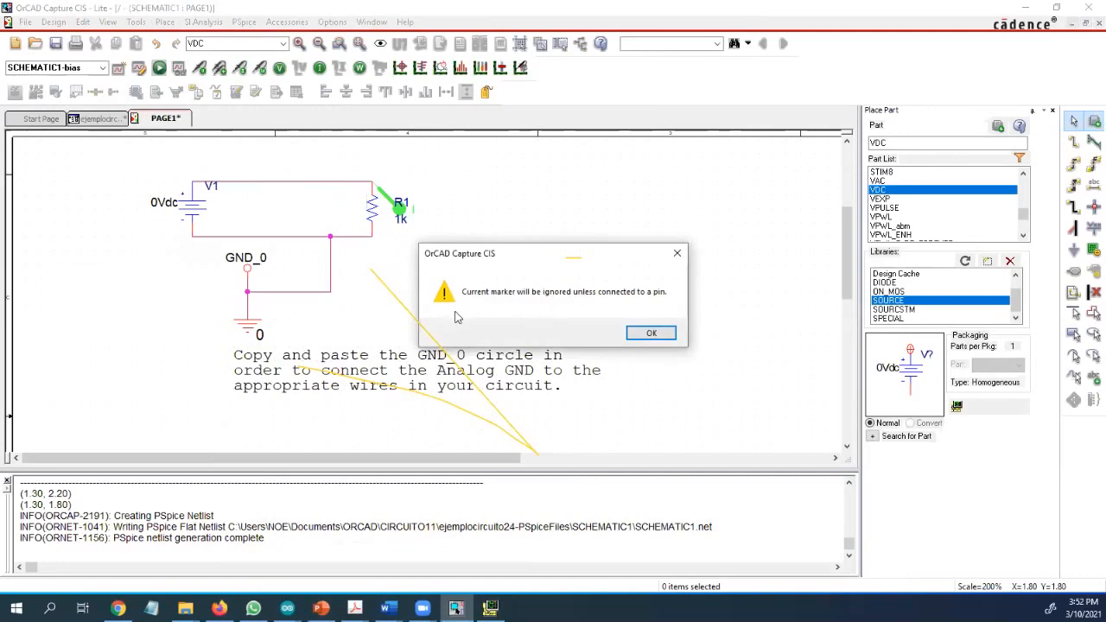
pyautogui.click(651, 333)
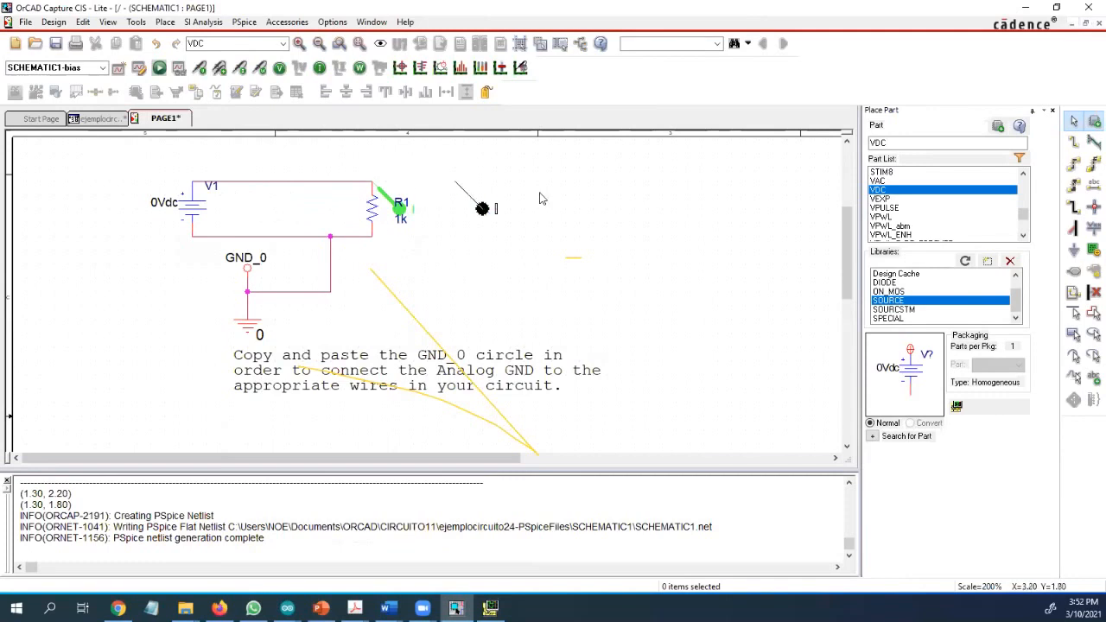
pyautogui.press('Escape')
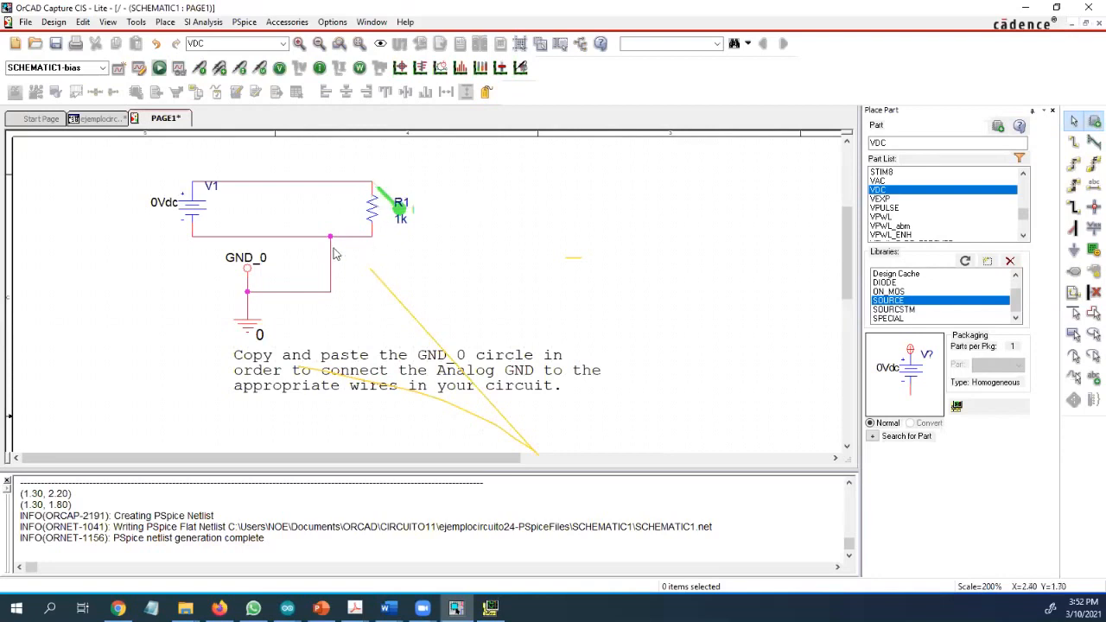
# Step: Display R1's current plot against the V1 sweep and turn on the trace cursor at about 6.2 V
pyautogui.click(457, 610)
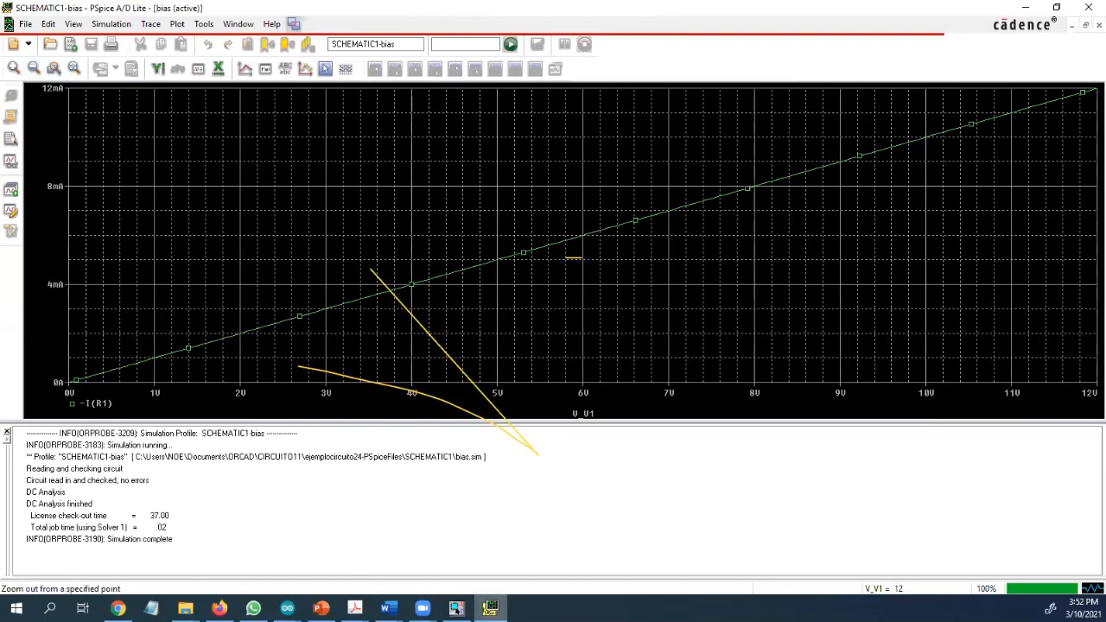
pyautogui.click(457, 609)
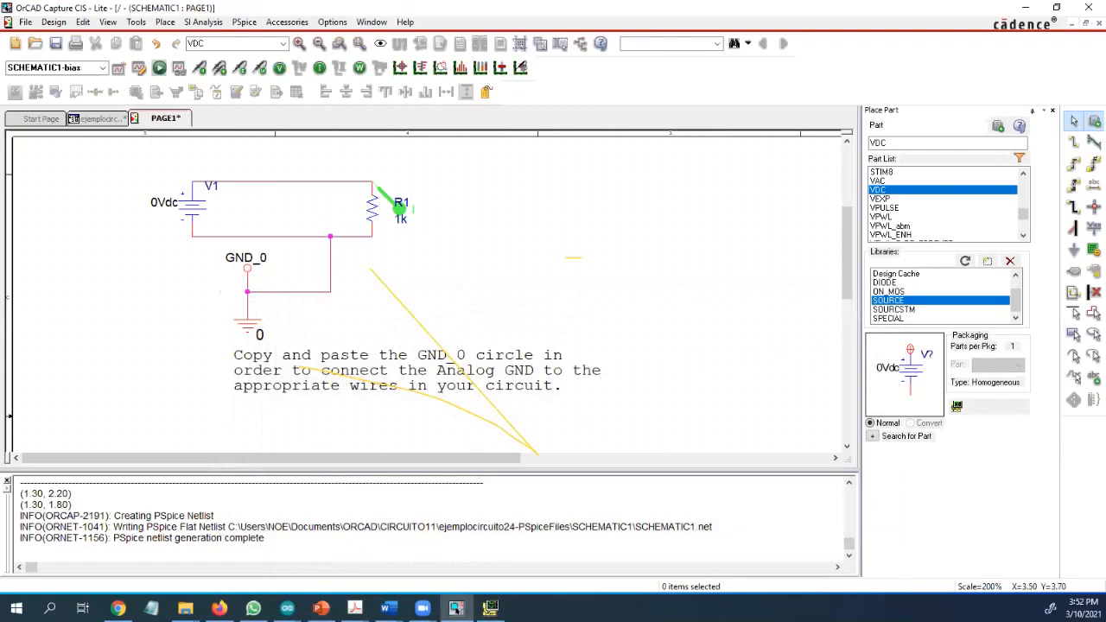
pyautogui.click(490, 609)
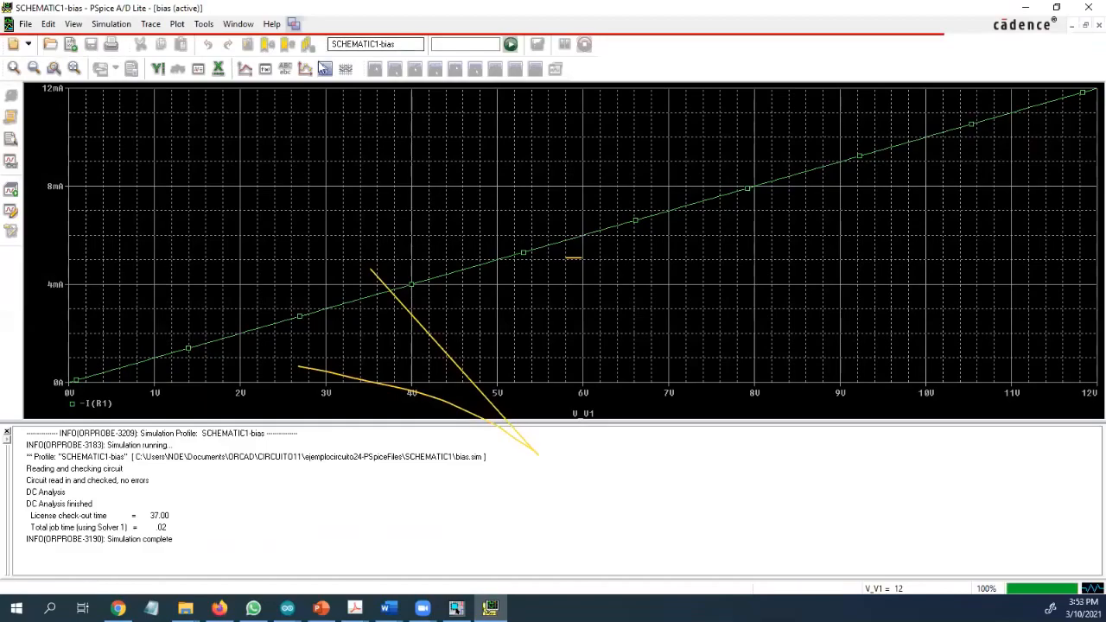
pyautogui.click(326, 71)
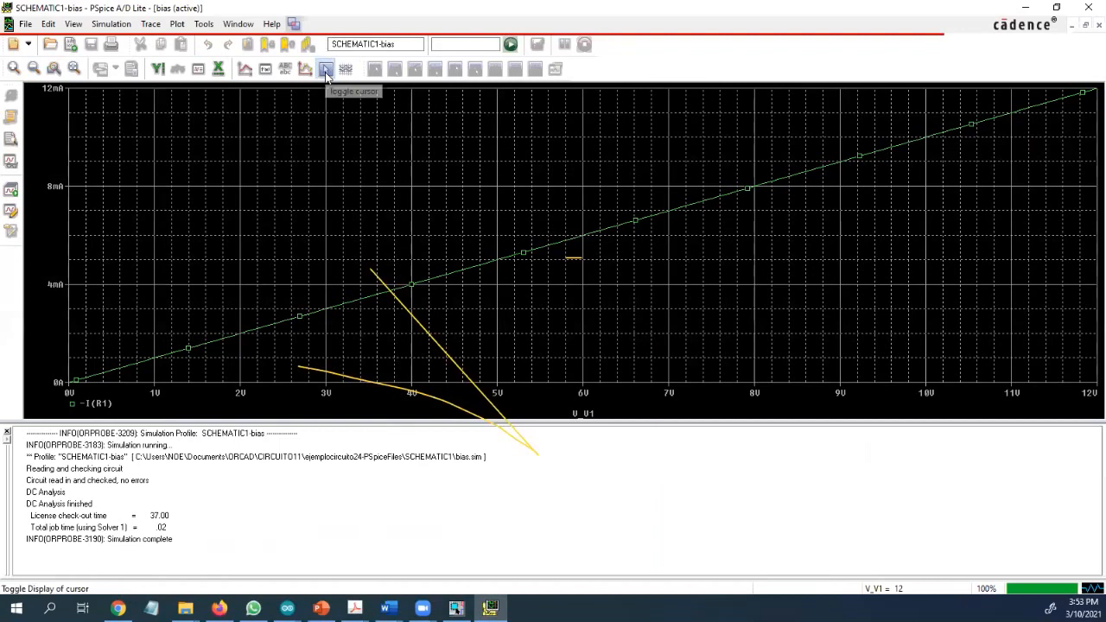
pyautogui.click(596, 257)
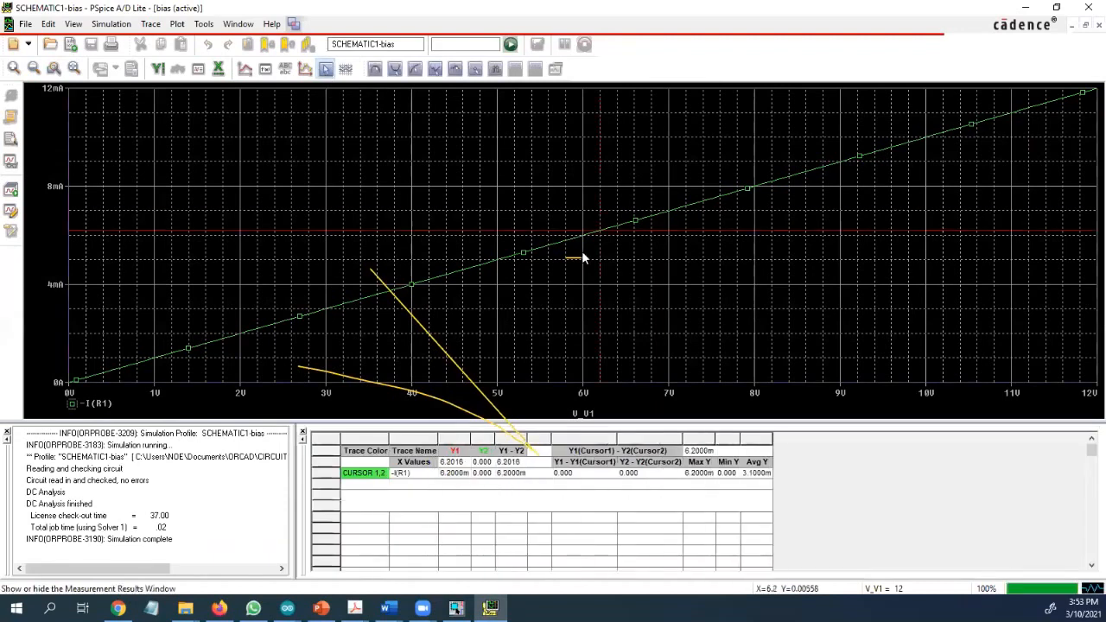
# Step: Read R1's current with the cursor at about 1 V and along the trace up to about 11.3 V
pyautogui.moveTo(643, 235)
pyautogui.mouseDown()
pyautogui.moveTo(709, 200)
pyautogui.moveTo(145, 358)
pyautogui.moveTo(155, 360)
pyautogui.mouseUp()
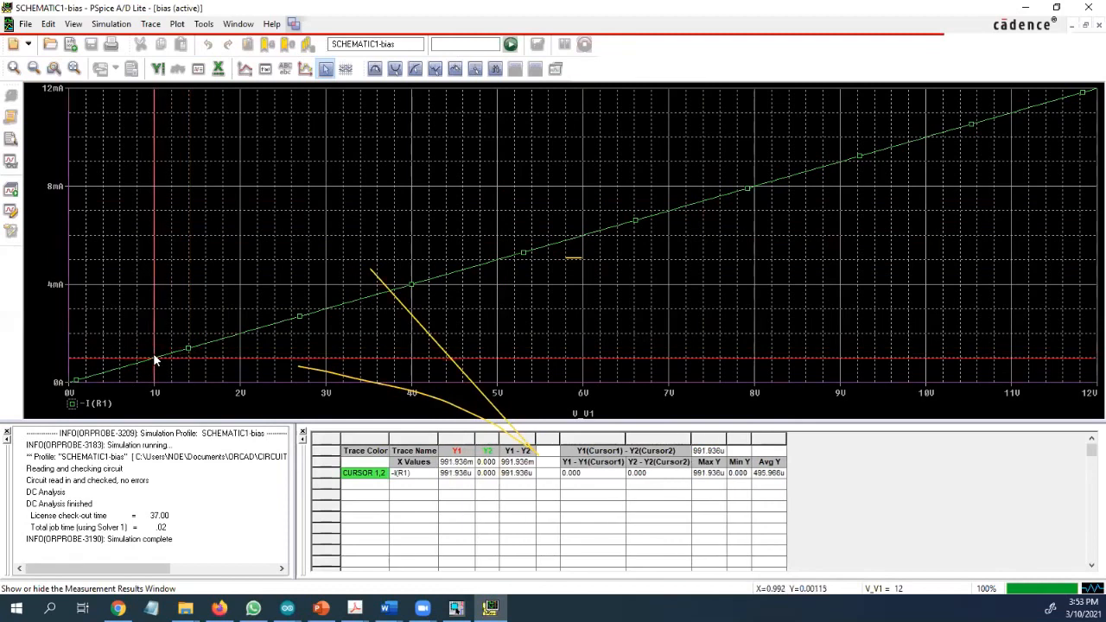
pyautogui.moveTo(156, 360); pyautogui.dragTo(157, 356)
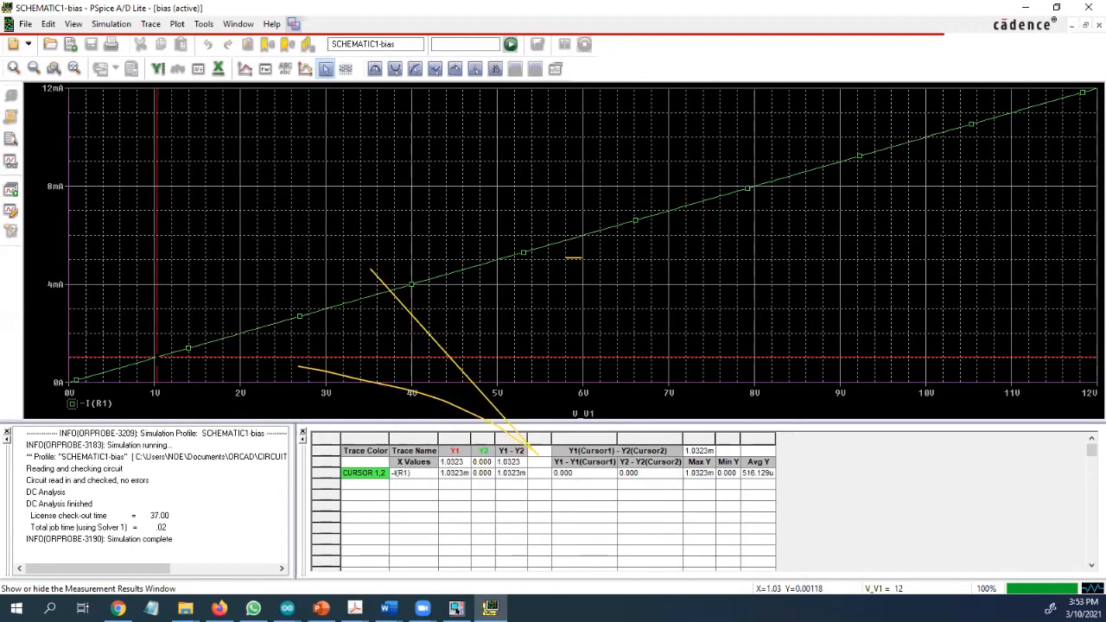
pyautogui.moveTo(158, 356)
pyautogui.mouseDown()
pyautogui.moveTo(337, 290)
pyautogui.moveTo(445, 278)
pyautogui.moveTo(408, 283)
pyautogui.moveTo(750, 184)
pyautogui.moveTo(950, 150)
pyautogui.moveTo(987, 116)
pyautogui.moveTo(735, 192)
pyautogui.mouseUp()
pyautogui.moveTo(595, 262)
pyautogui.mouseDown()
pyautogui.moveTo(155, 362)
pyautogui.moveTo(439, 323)
pyautogui.moveTo(1035, 129)
pyautogui.mouseUp()
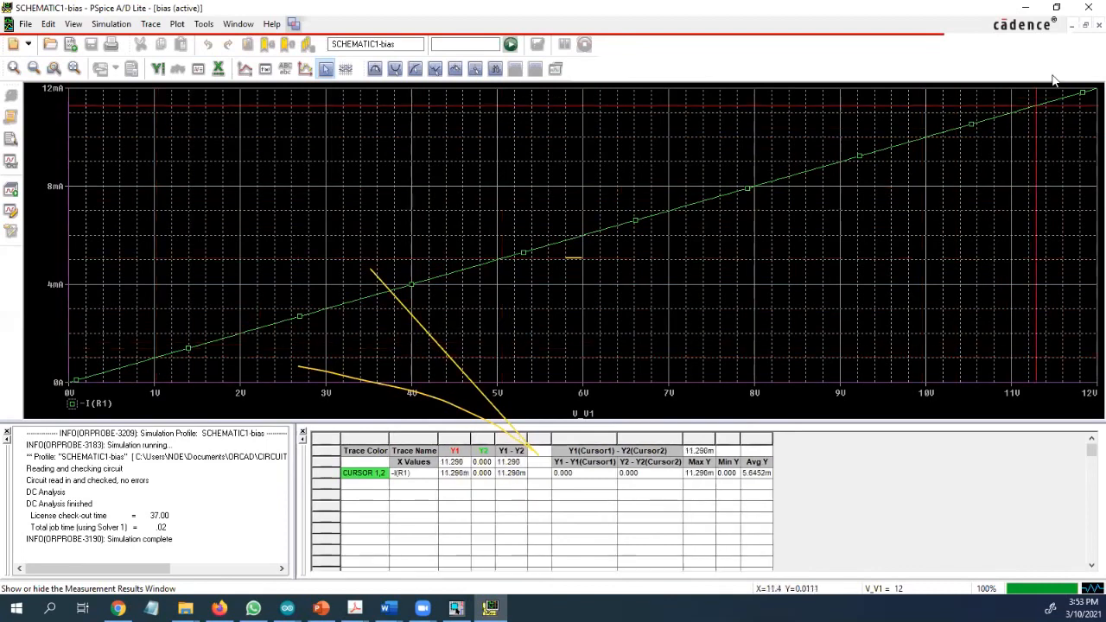
# Step: Shift the R1 label clear of the current marker and move the marker to the resistor's lower pin
pyautogui.click(1025, 8)
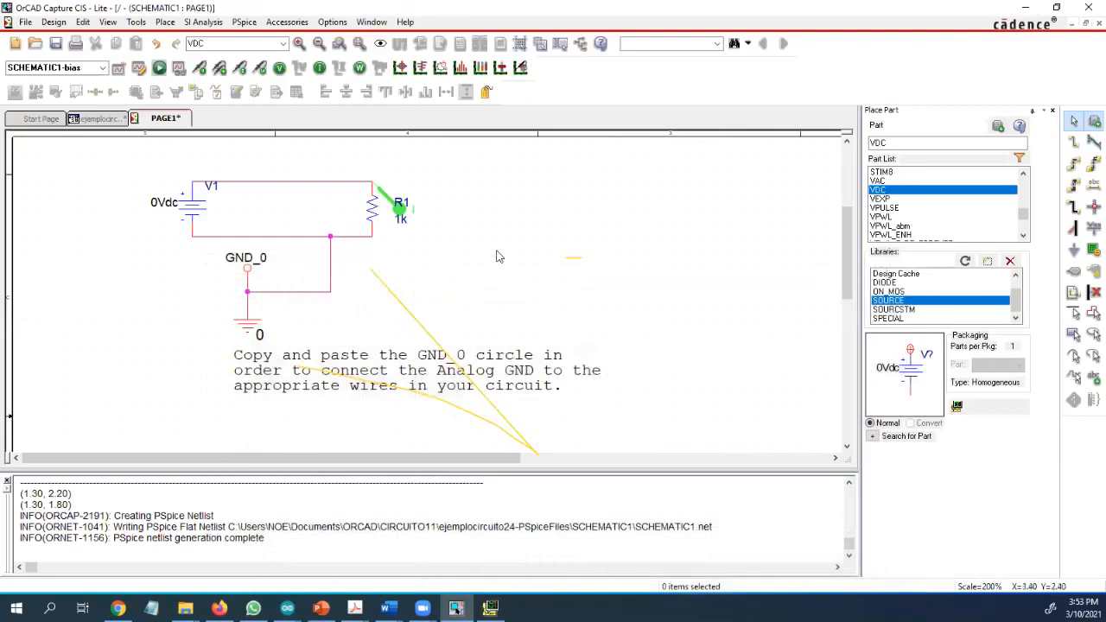
pyautogui.click(402, 214)
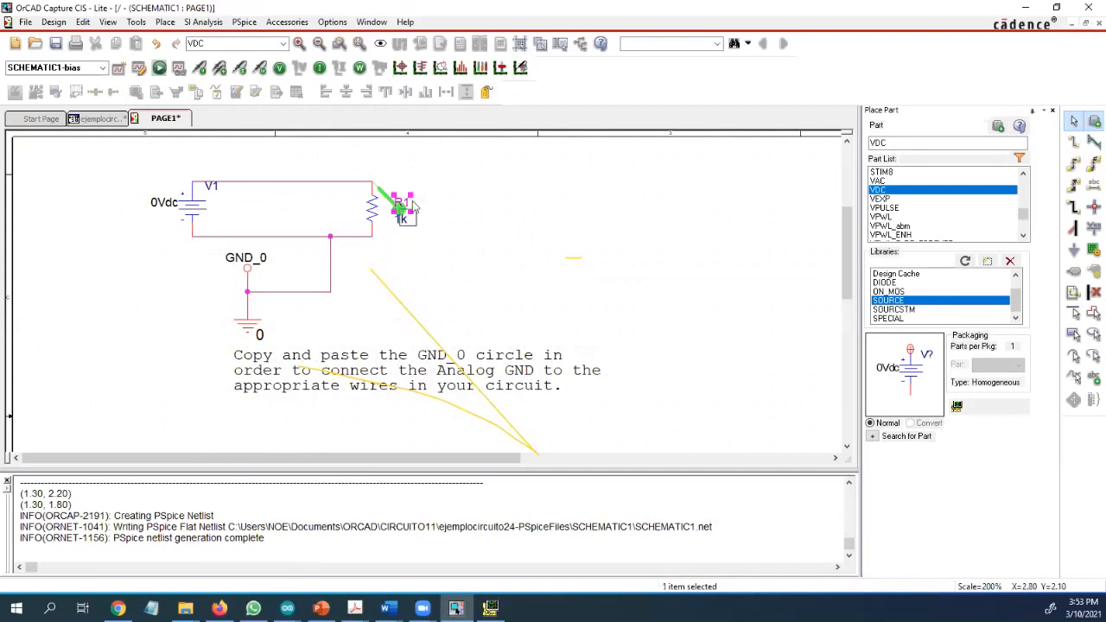
pyautogui.moveTo(401, 203); pyautogui.dragTo(393, 270)
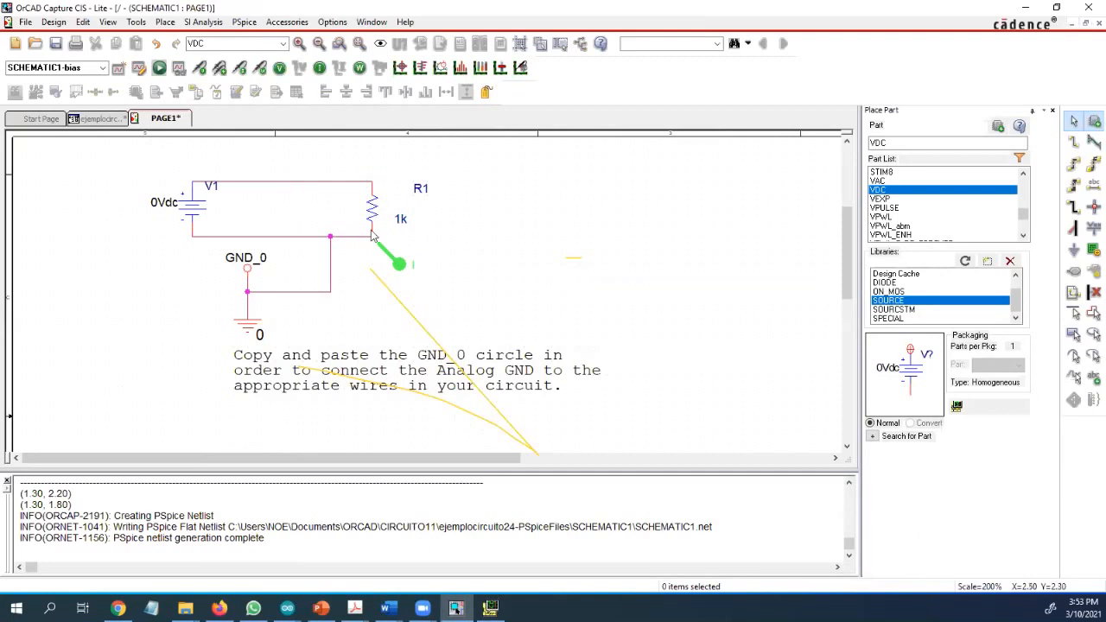
# Step: Inspect the current plot for R1's lower pin, reading it with the cursor at about 11.9 V and 4 V
pyautogui.click(491, 608)
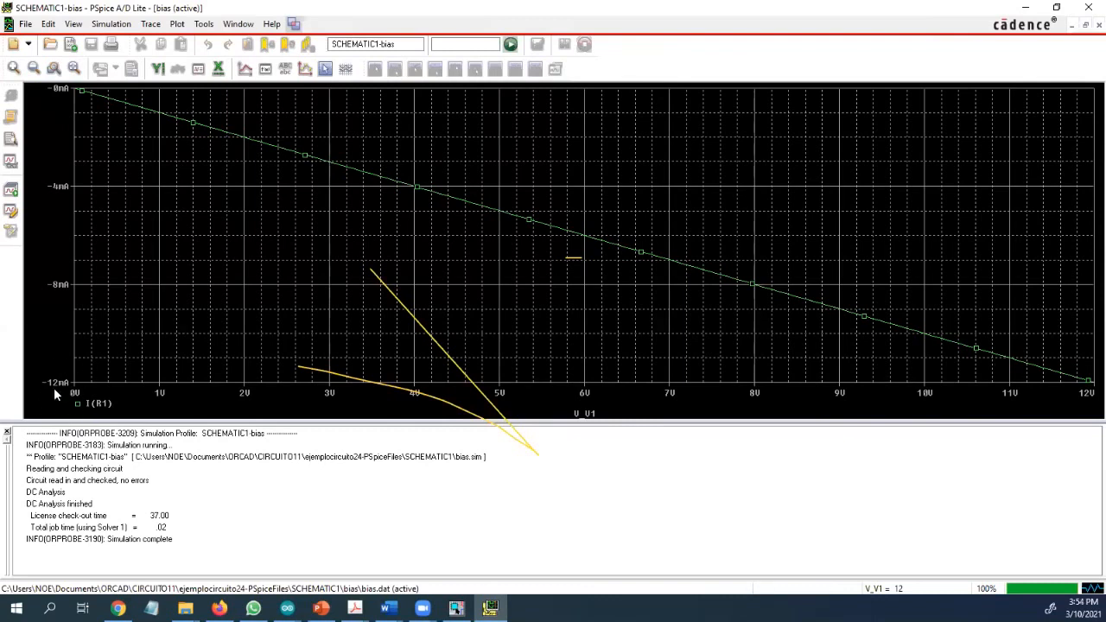
pyautogui.moveTo(656, 285); pyautogui.dragTo(909, 322)
pyautogui.click(325, 68)
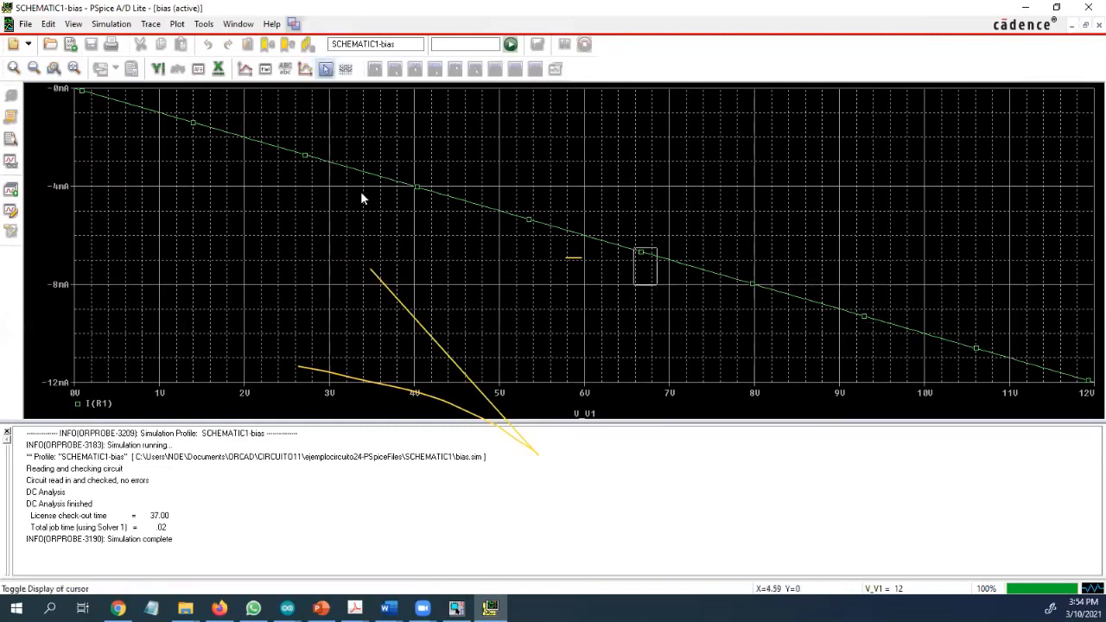
pyautogui.click(1073, 394)
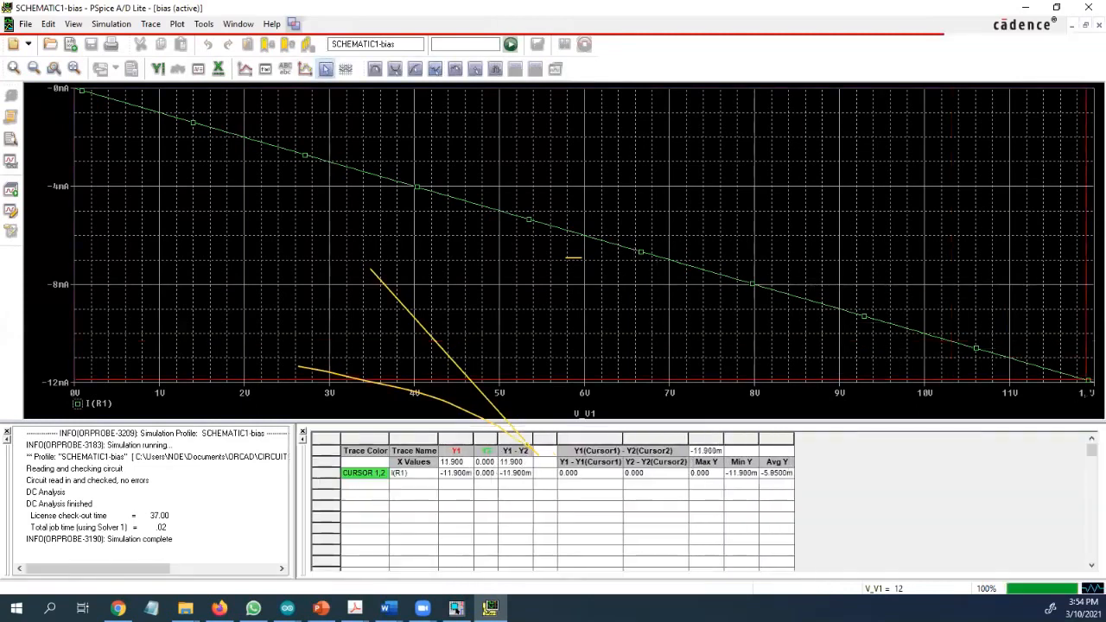
pyautogui.moveTo(1074, 393)
pyautogui.mouseDown()
pyautogui.moveTo(879, 383)
pyautogui.moveTo(383, 253)
pyautogui.moveTo(312, 218)
pyautogui.moveTo(429, 253)
pyautogui.moveTo(415, 253)
pyautogui.mouseUp()
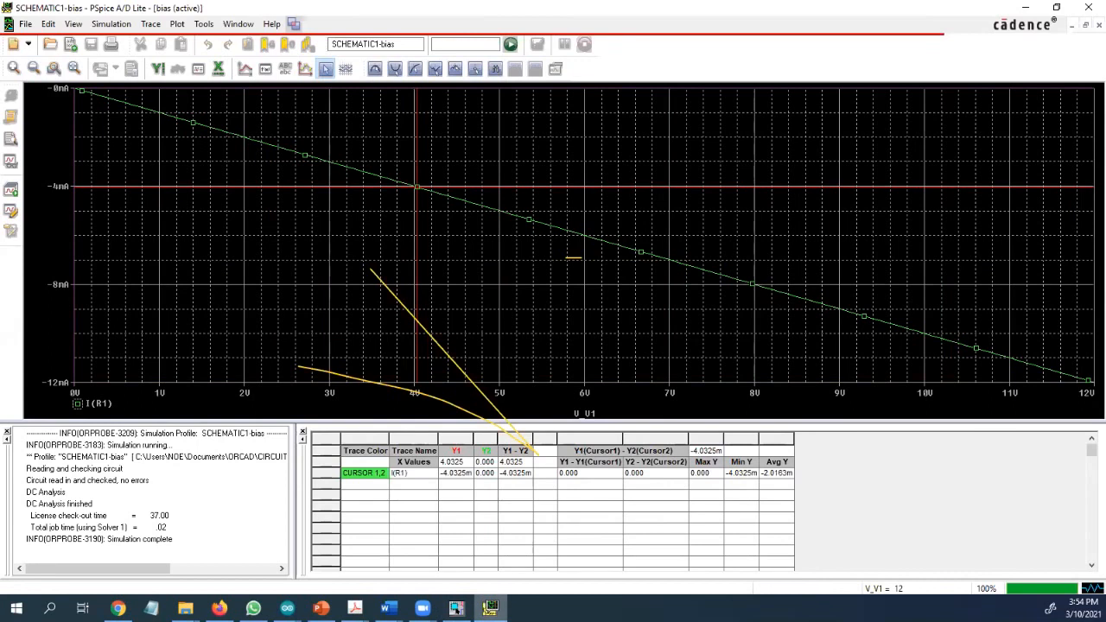
# Step: Move the current marker to R1's upper pin to compare the current plot, and return the marker to the lower pin
pyautogui.click(456, 608)
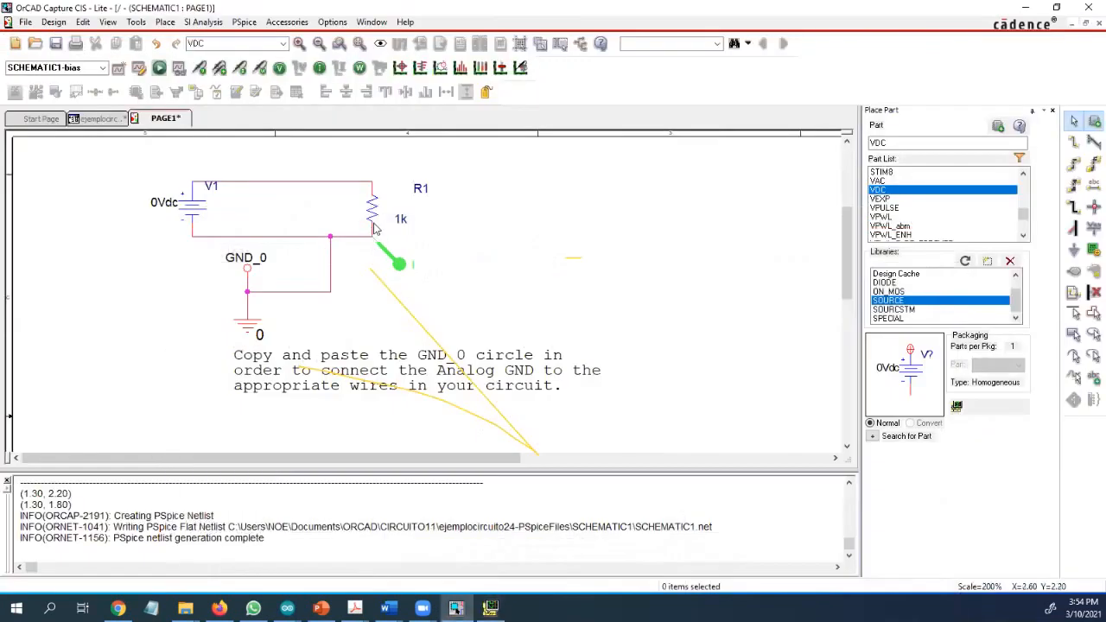
pyautogui.click(400, 269)
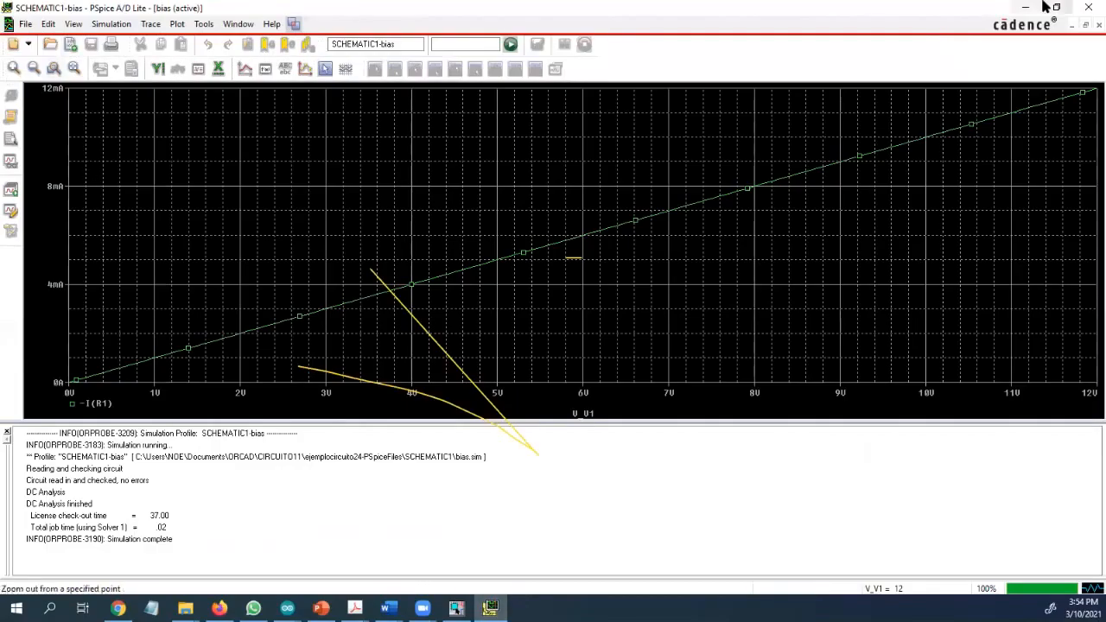
pyautogui.click(1024, 7)
pyautogui.moveTo(405, 210); pyautogui.dragTo(410, 267)
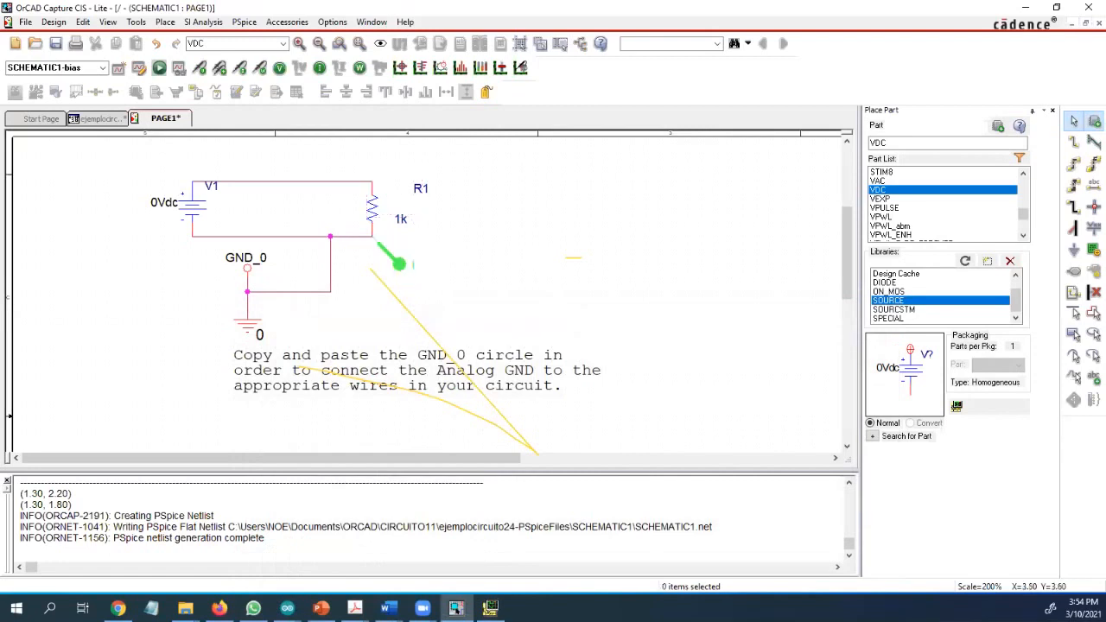
# Step: Move the current marker from R1's lower pin to V1's negative terminal and check the source's current plot
pyautogui.click(159, 68)
pyautogui.click(400, 266)
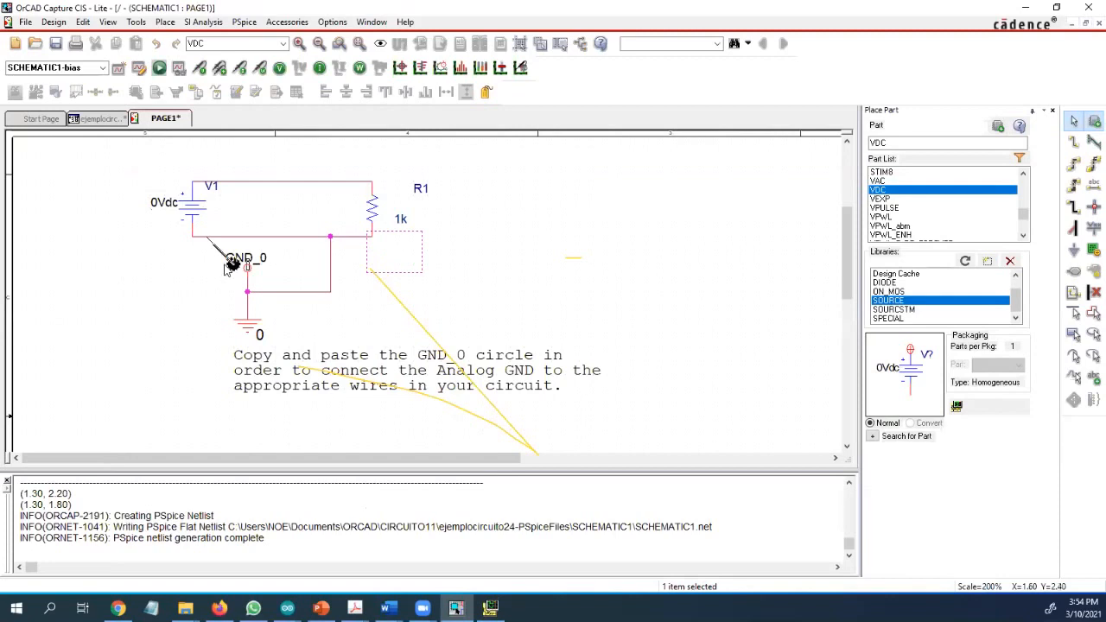
pyautogui.click(226, 266)
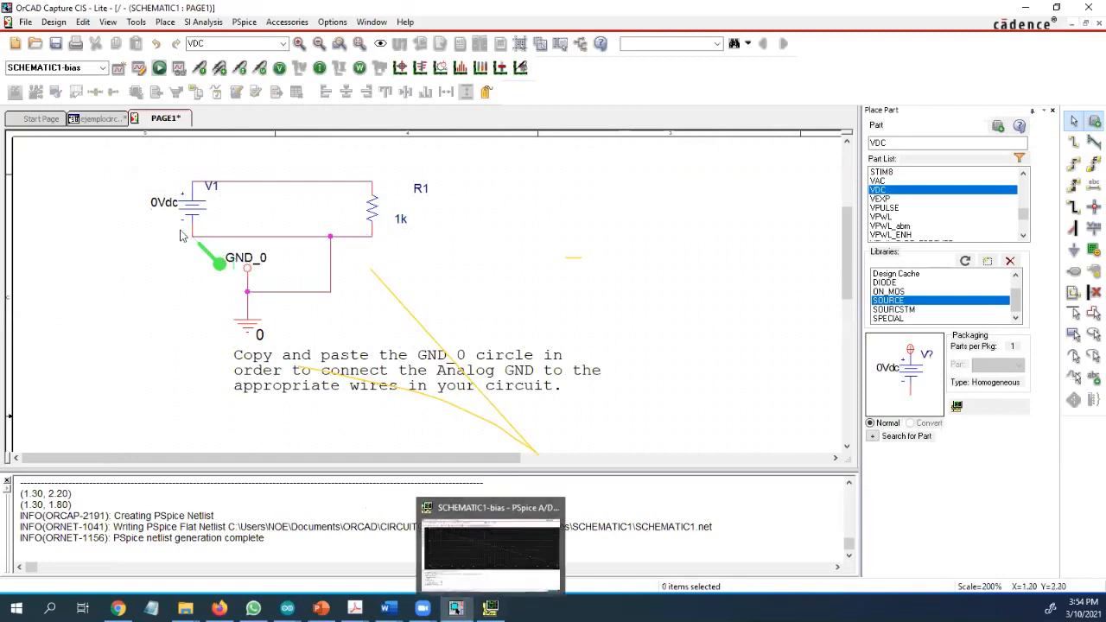
pyautogui.click(454, 608)
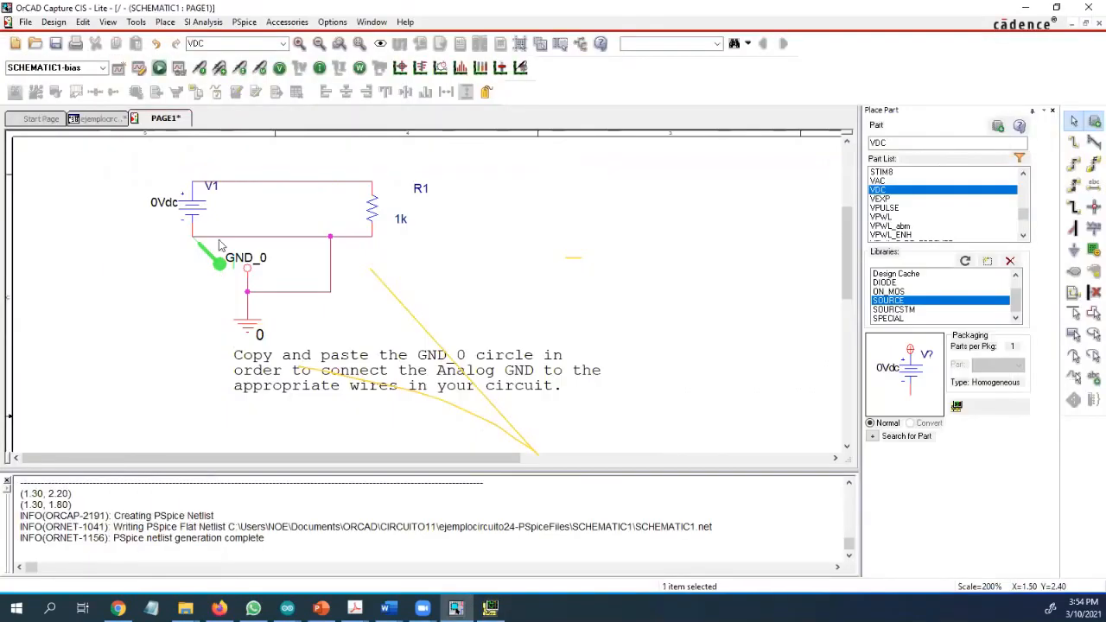
# Step: Move the current marker to V1's positive terminal and rerun the DC sweep to inspect the source's current plot
pyautogui.moveTo(219, 245); pyautogui.dragTo(219, 209)
pyautogui.click(300, 205)
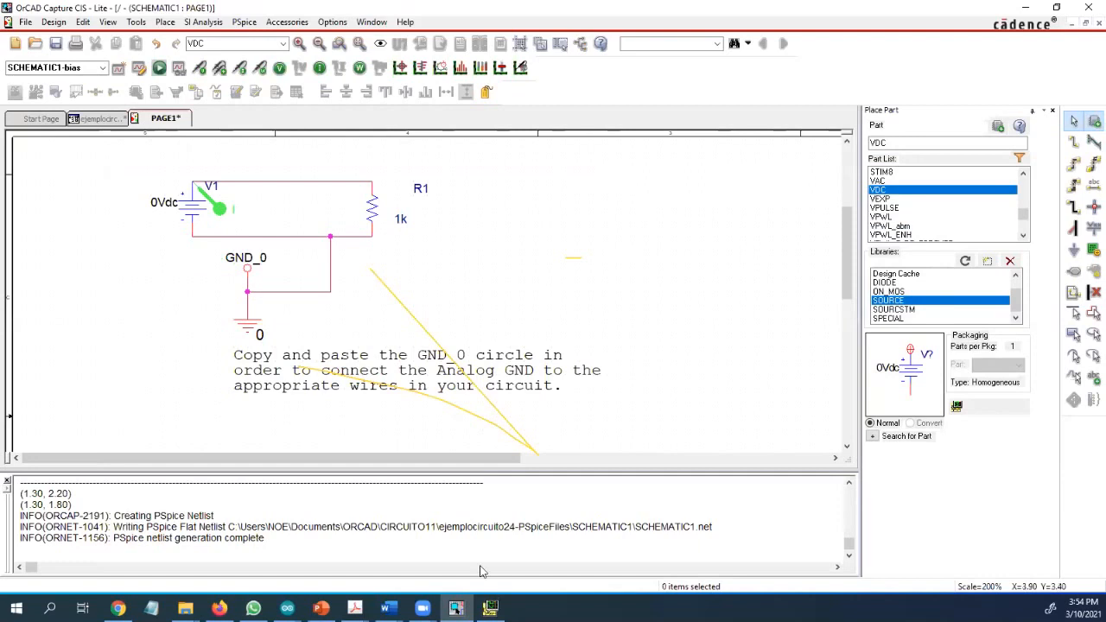
pyautogui.click(159, 69)
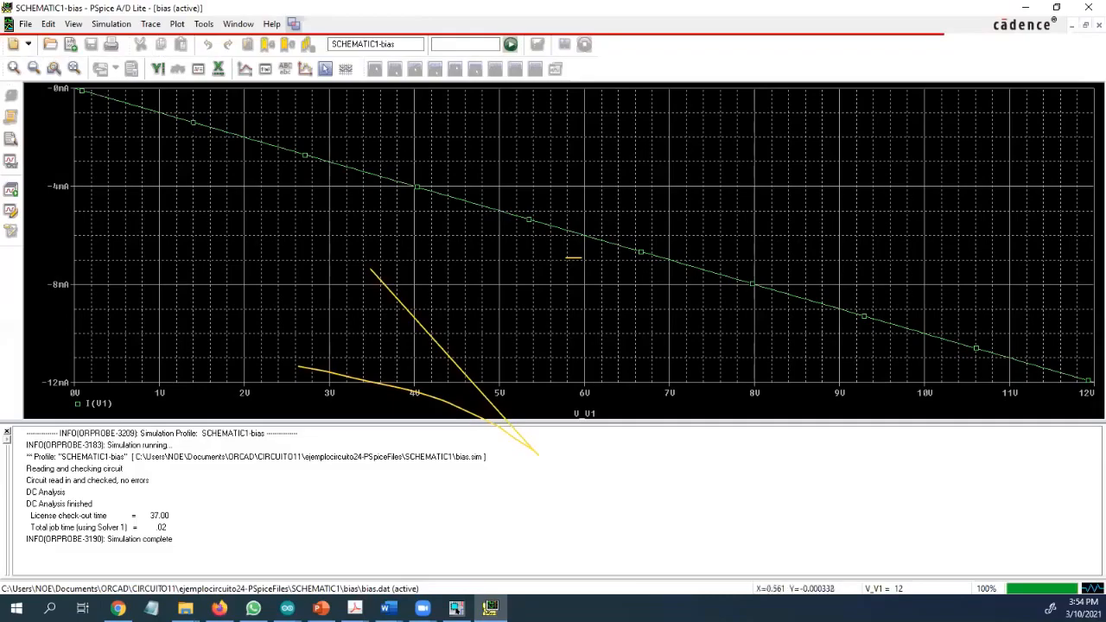
pyautogui.click(456, 608)
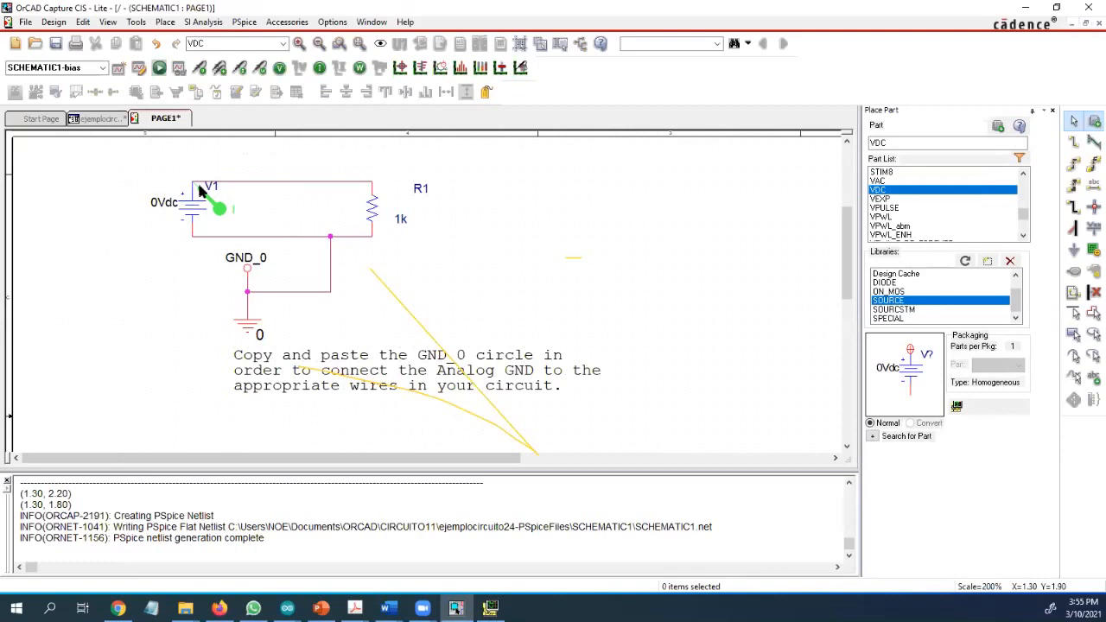
# Step: Compare the current plot with the marker on R1's upper pin, and return the marker to V1's positive terminal
pyautogui.click(215, 214)
pyautogui.press('w')
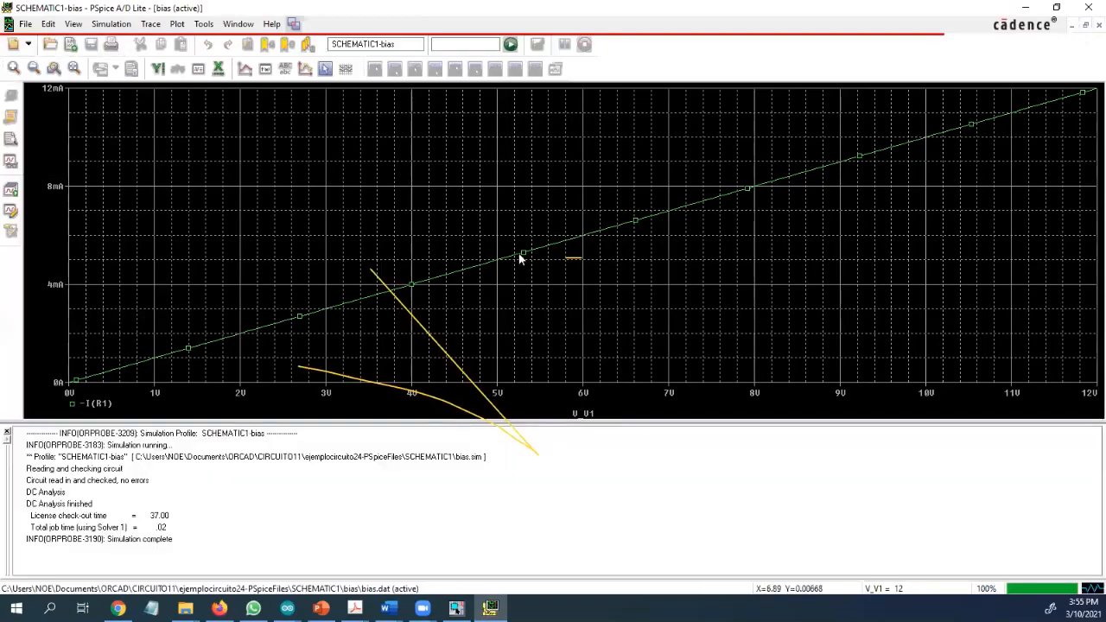
pyautogui.click(1027, 7)
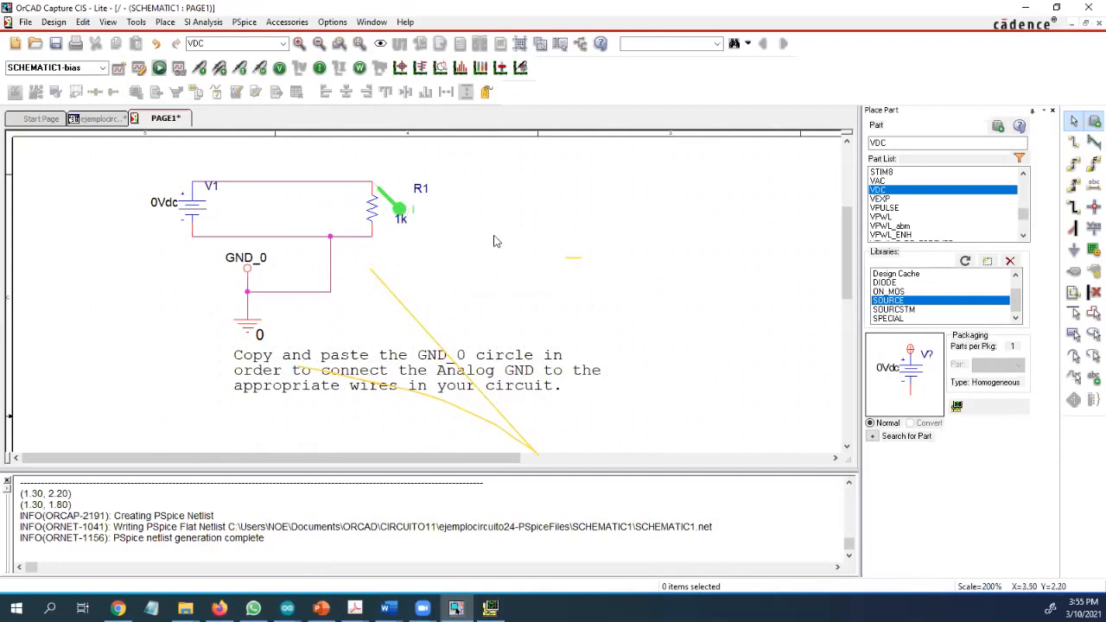
# Step: Shift R1 farther from the source to make room, and delete the upper wire between V1 and R1
pyautogui.click(371, 209)
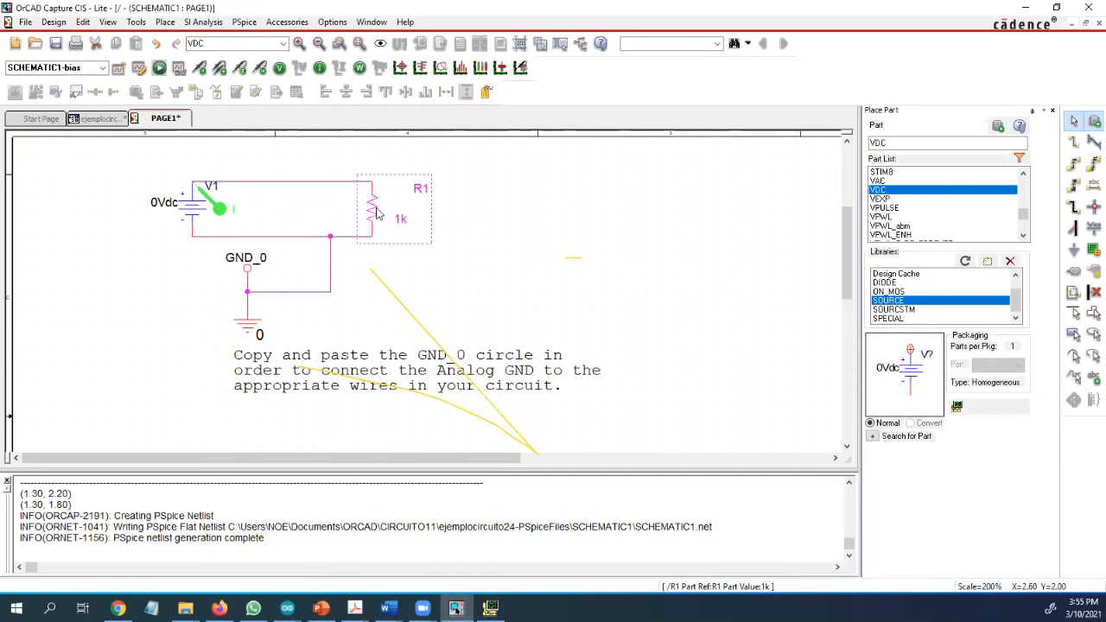
pyautogui.moveTo(376, 213); pyautogui.dragTo(445, 213)
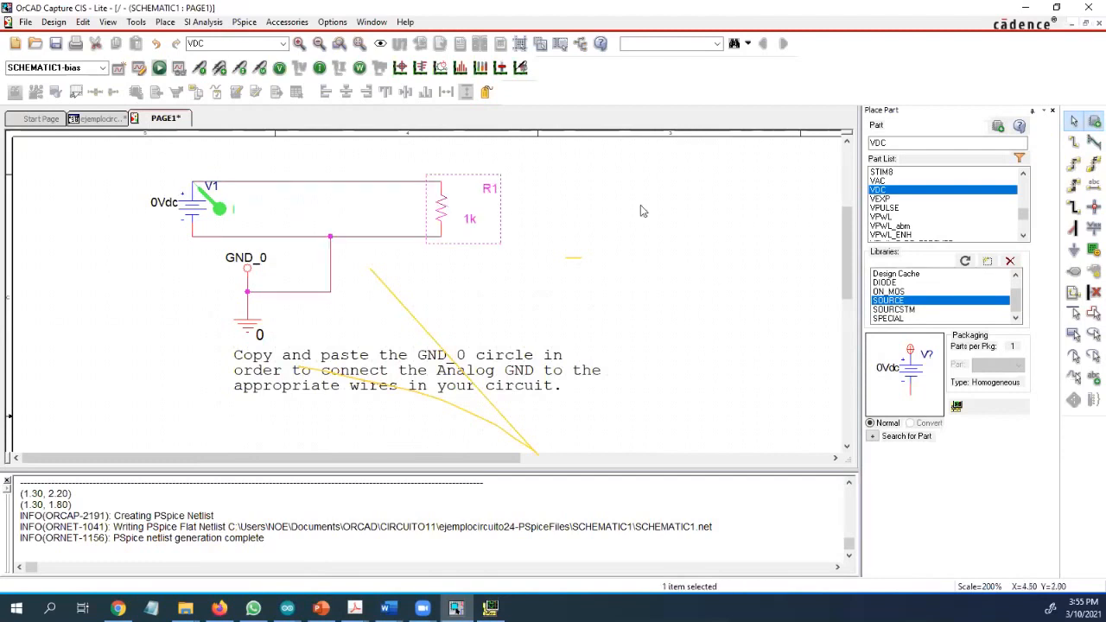
pyautogui.click(337, 182)
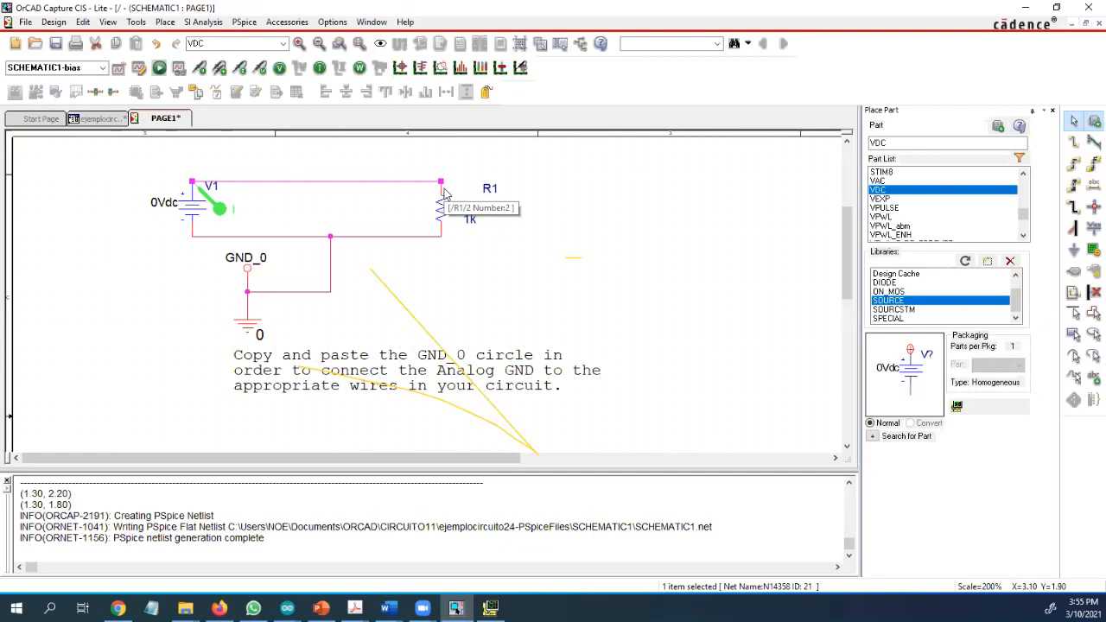
pyautogui.press('Delete')
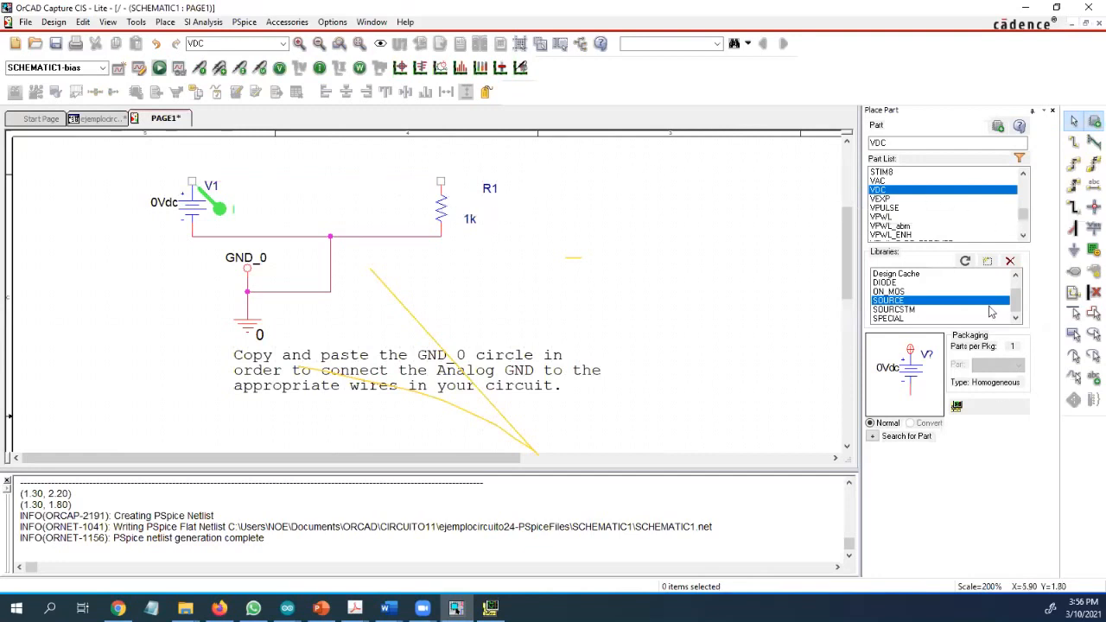
# Step: Browse the parts of the DIODE library for a diode model
pyautogui.scroll(1, 1006, 283)
pyautogui.scroll(-1, 1006, 283)
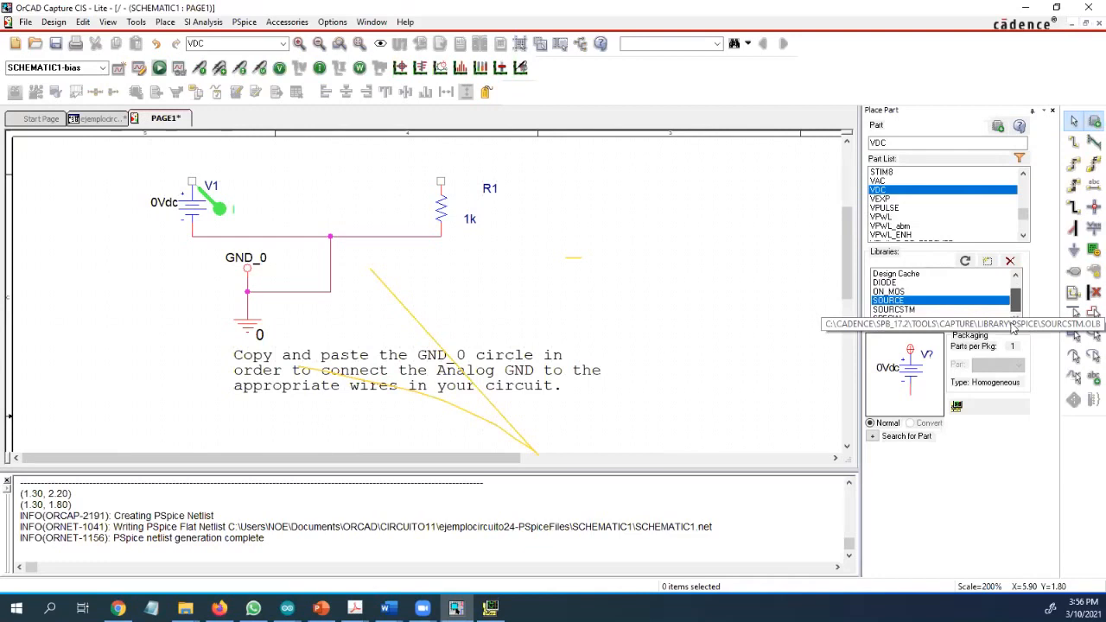
pyautogui.click(890, 283)
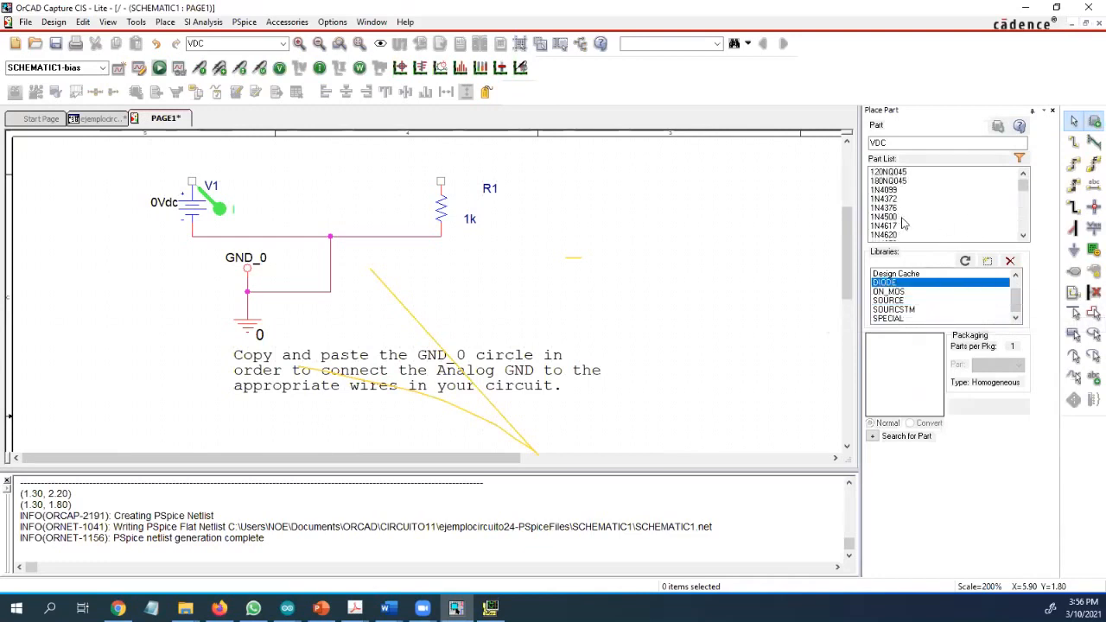
pyautogui.scroll(-5, 950, 216)
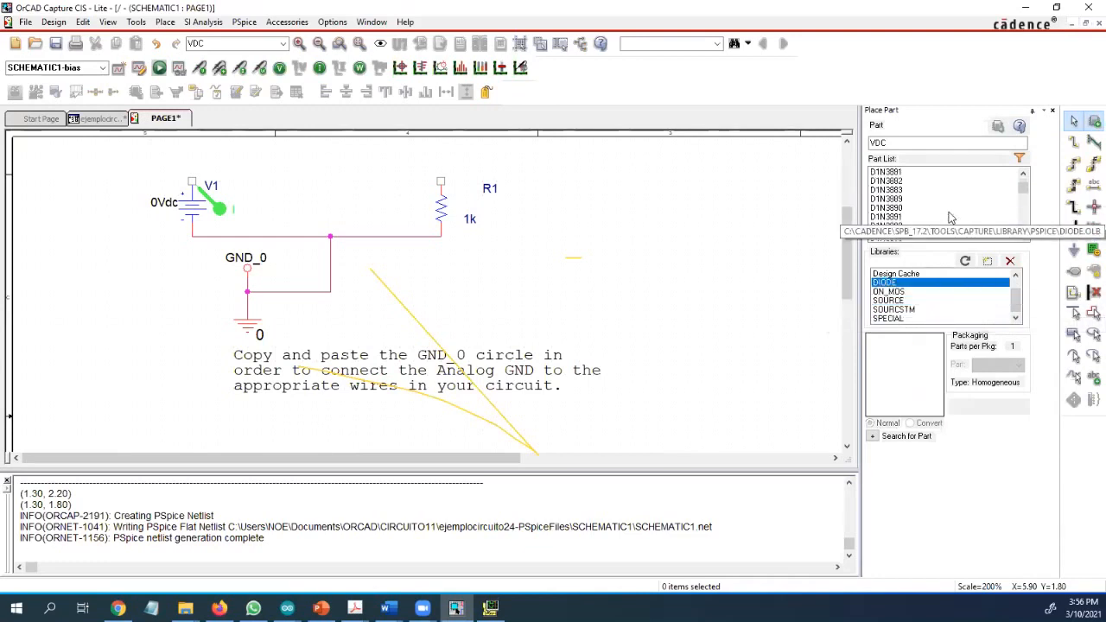
pyautogui.scroll(3, 949, 216)
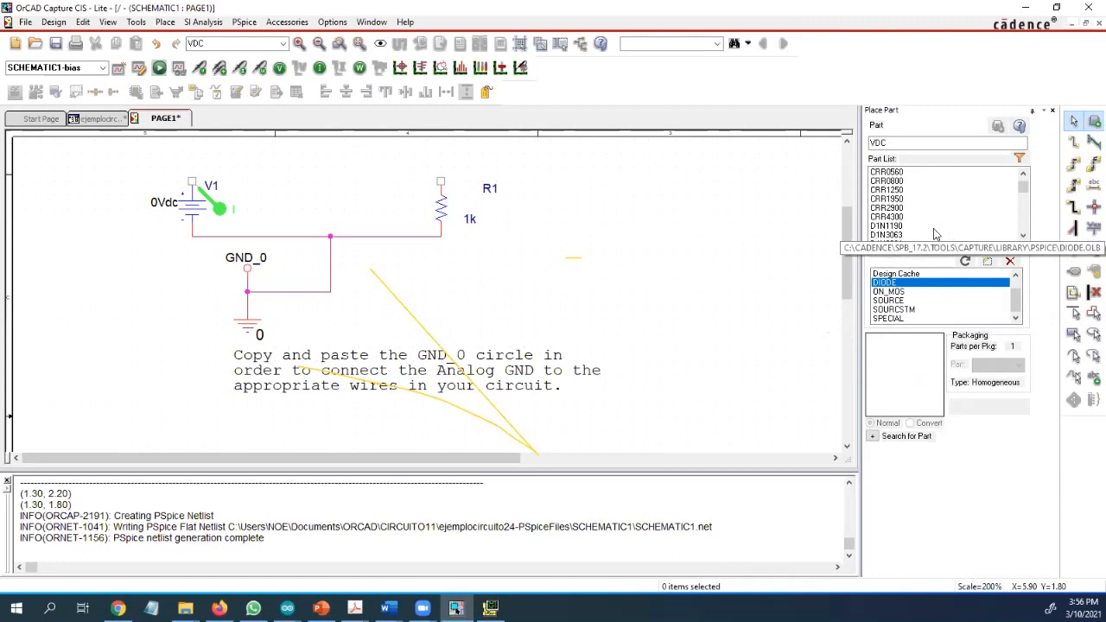
pyautogui.click(1022, 173)
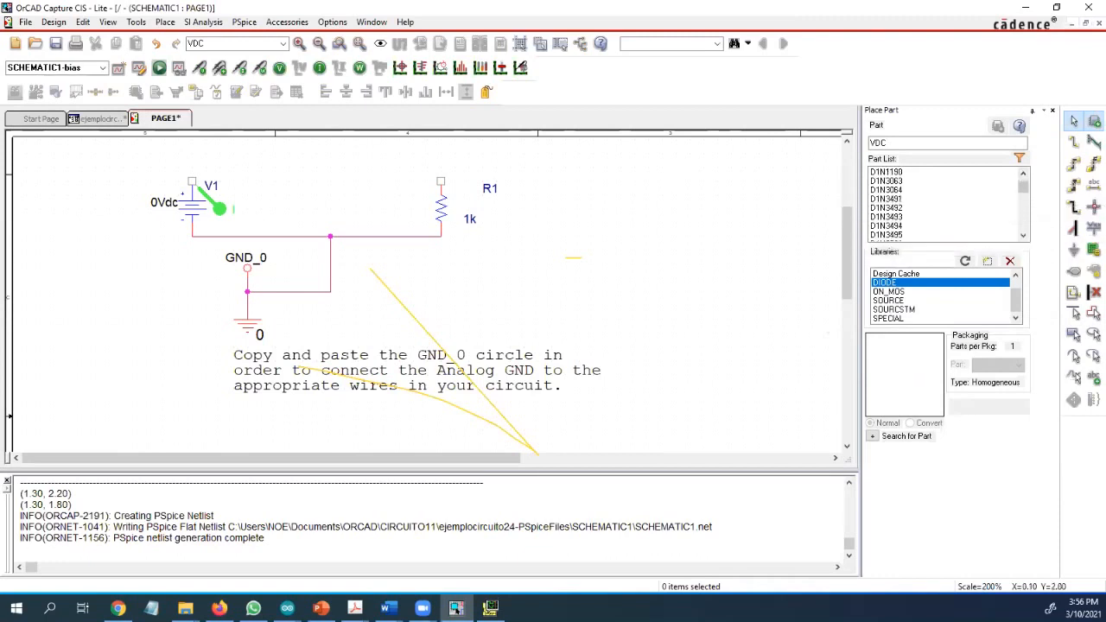
# Step: Switch to PowerPoint, look through the course slides for the DC analysis circuit with a resistor and diode, and return to the schematic
pyautogui.hotkey('alt', 'Tab')
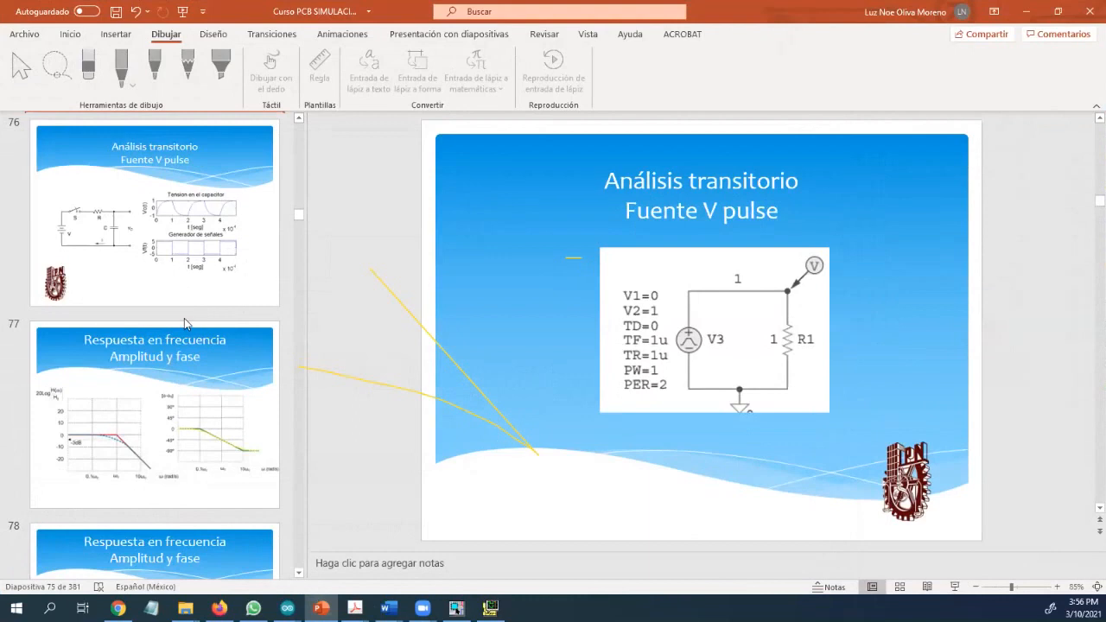
pyautogui.scroll(-5, 186, 323)
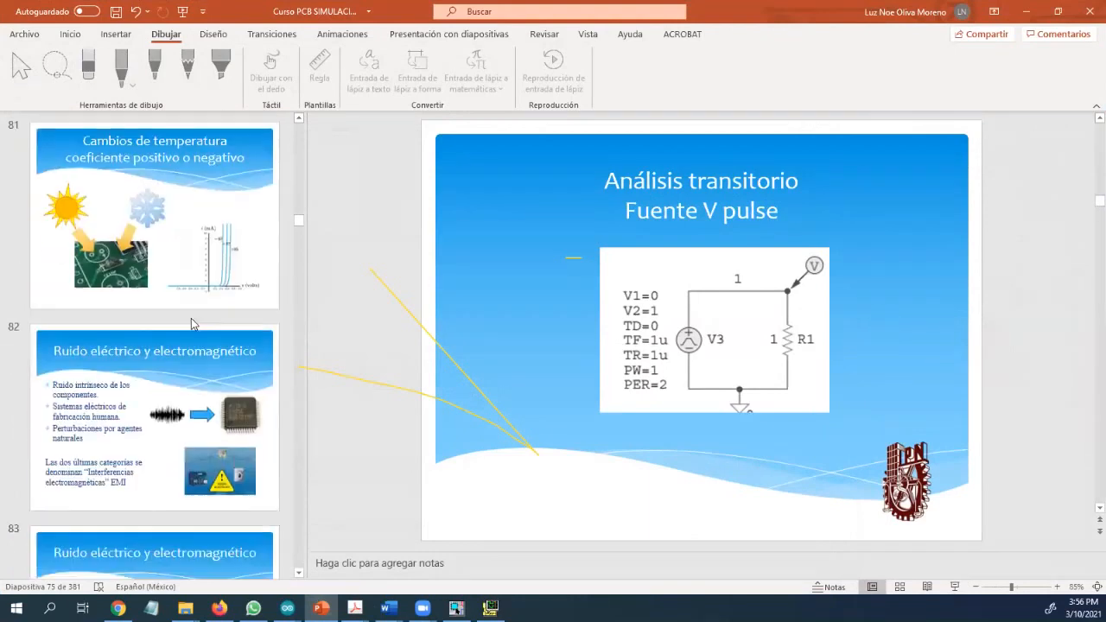
pyautogui.scroll(2, 192, 324)
pyautogui.scroll(-2, 192, 323)
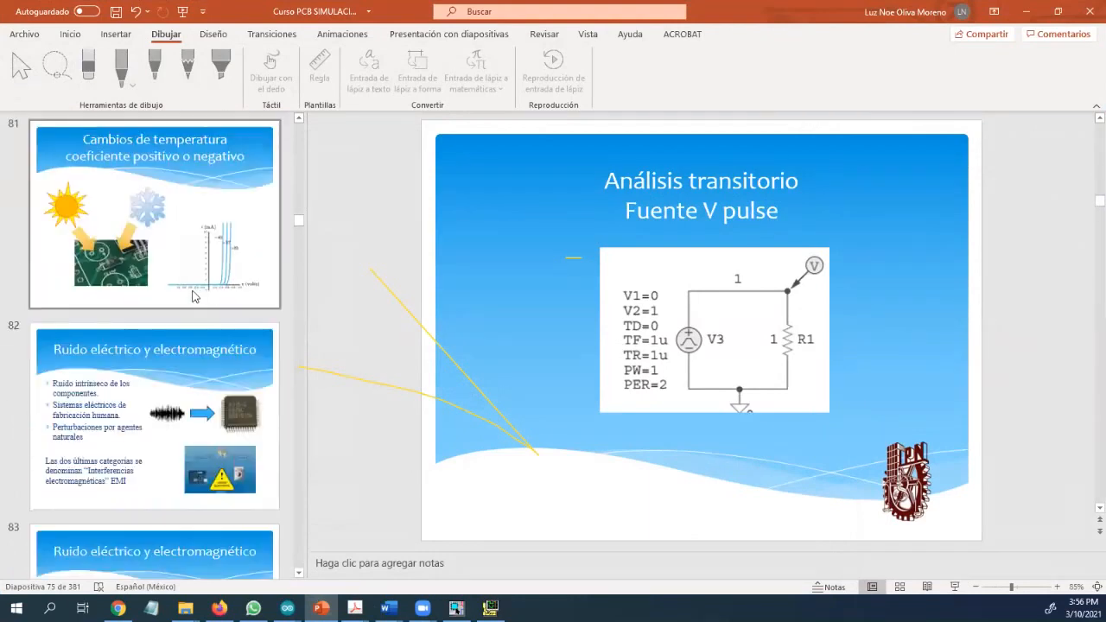
pyautogui.scroll(14, 210, 279)
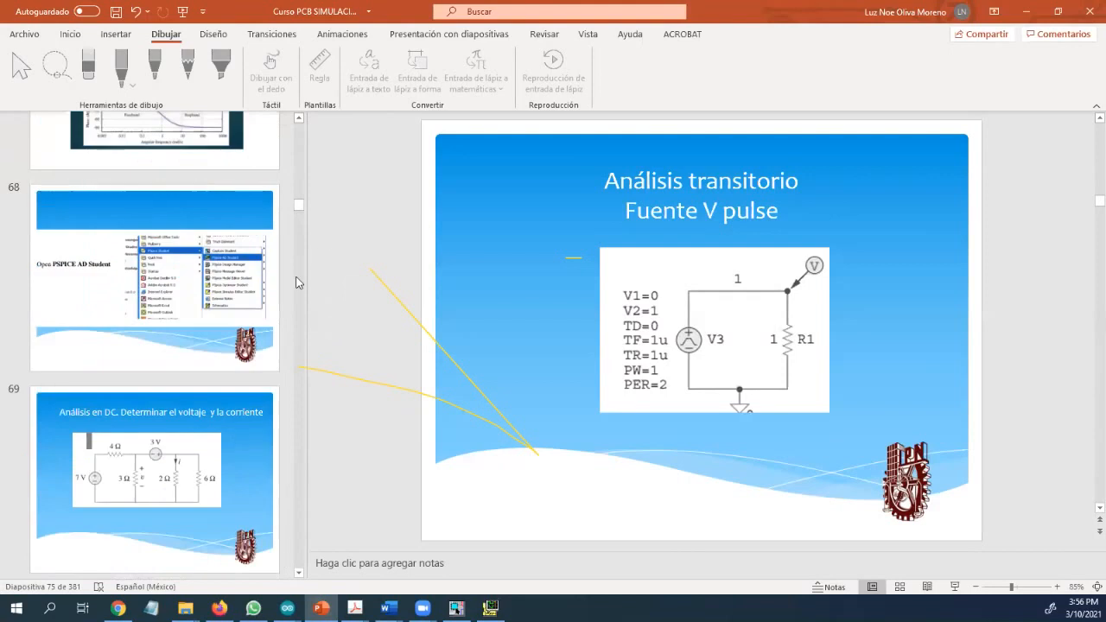
pyautogui.scroll(-2, 291, 298)
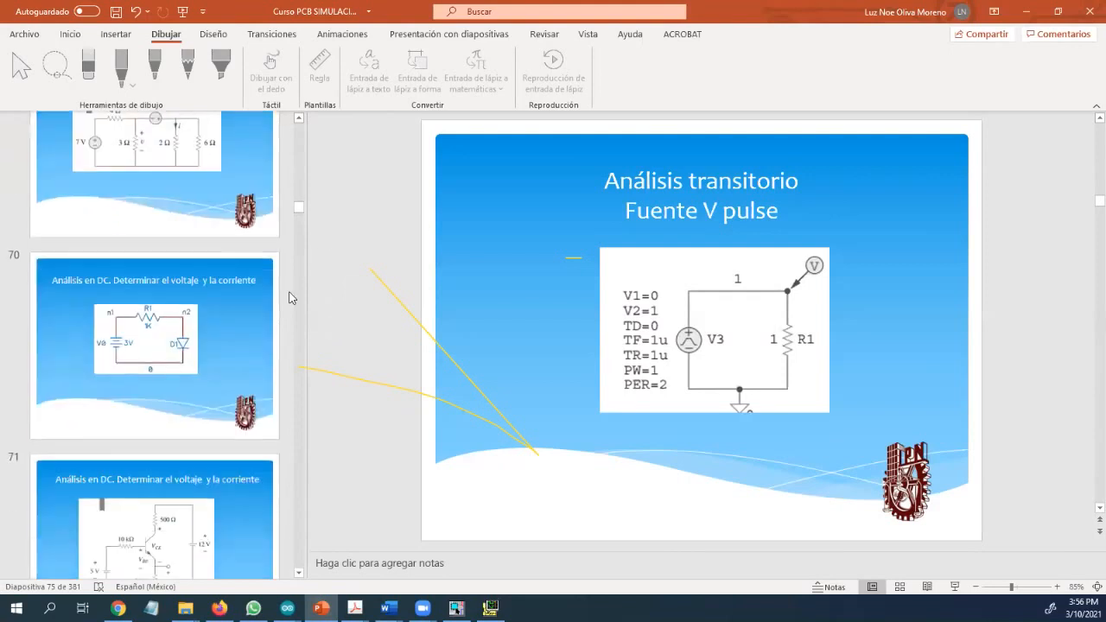
pyautogui.click(1026, 11)
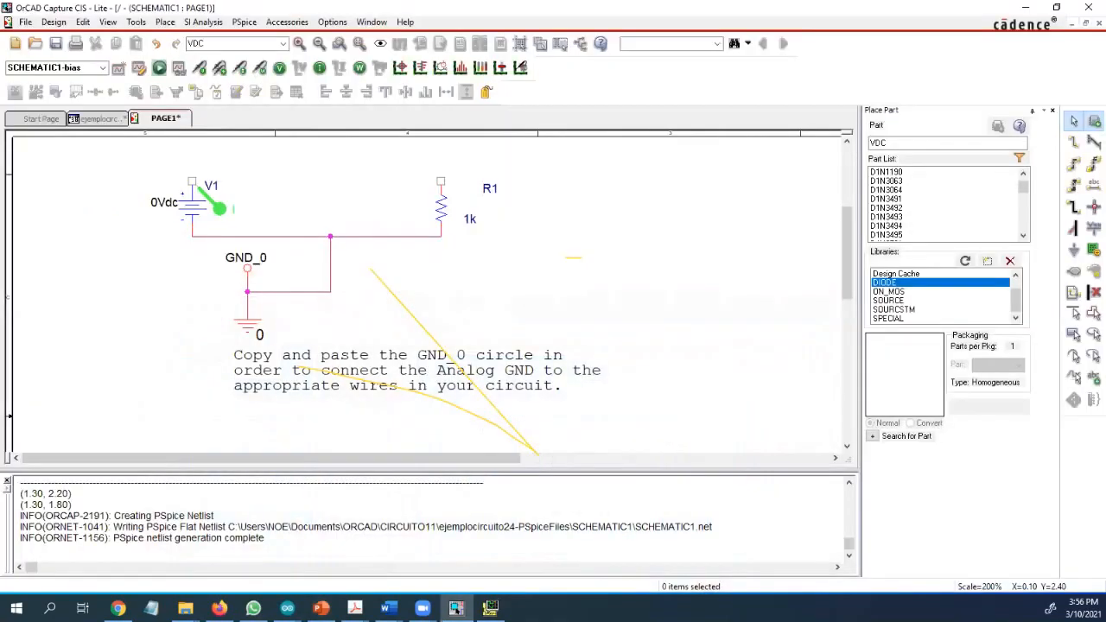
# Step: Switch to Firefox and review the 1N4001 datasheet, including its forward voltage, reverse current and capacitance curves
pyautogui.click(219, 609)
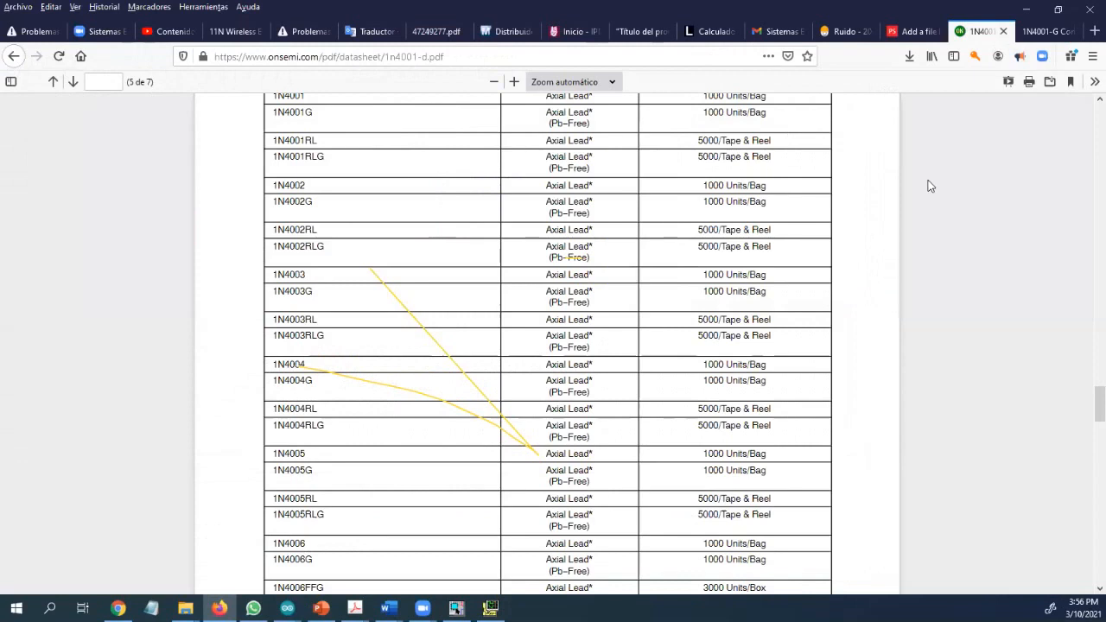
pyautogui.scroll(20, 930, 186)
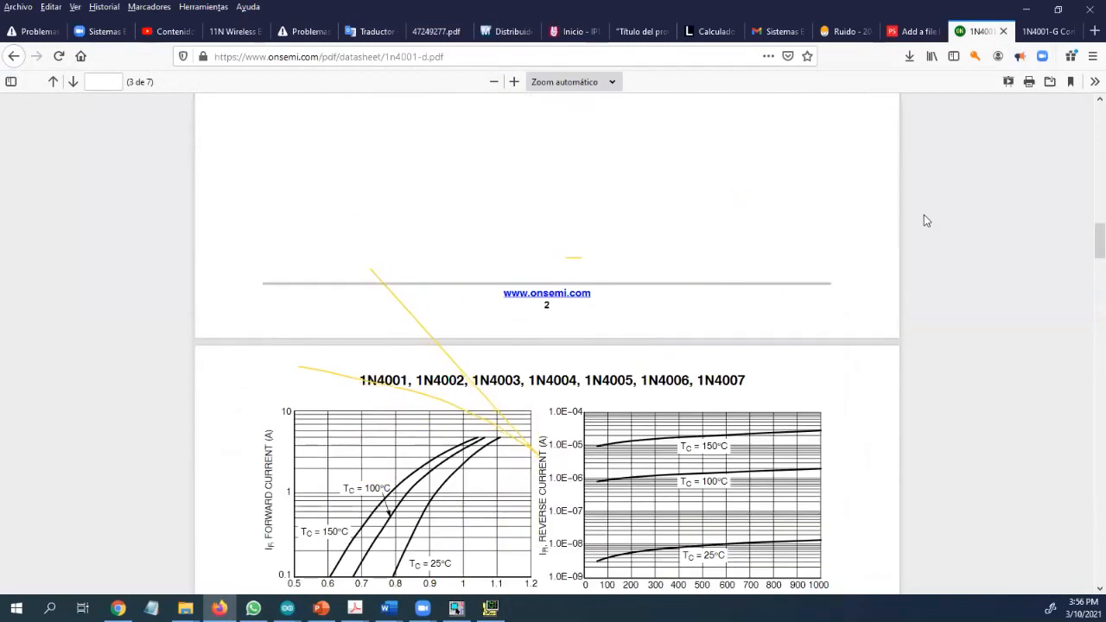
pyautogui.scroll(-5, 923, 222)
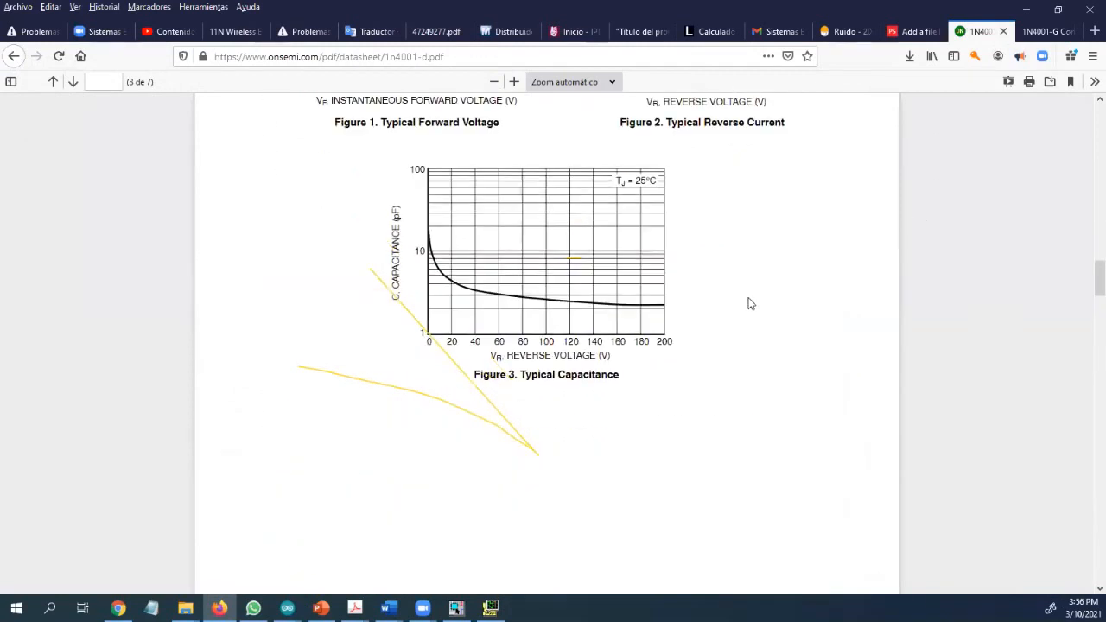
pyautogui.scroll(-10, 750, 304)
pyautogui.scroll(-20, 796, 293)
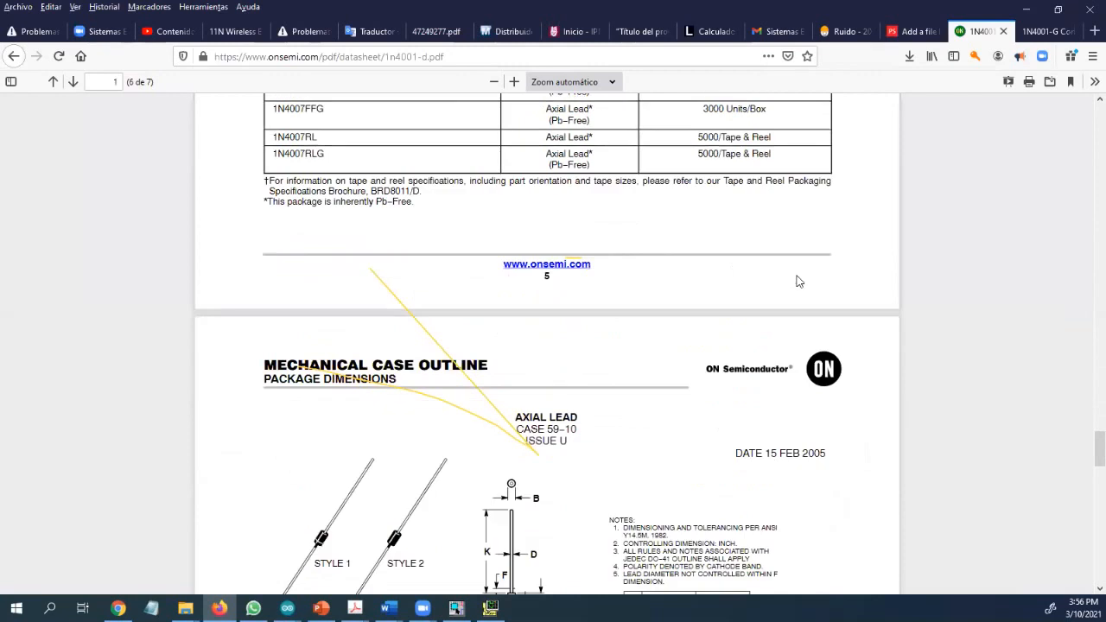
pyautogui.scroll(20, 795, 290)
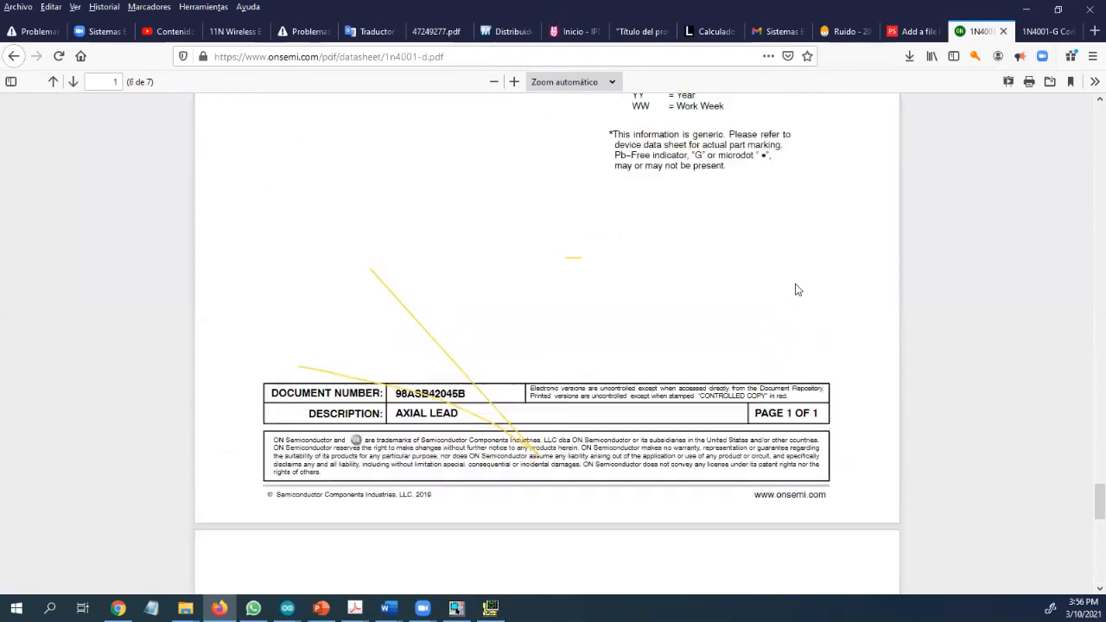
pyautogui.scroll(10, 786, 285)
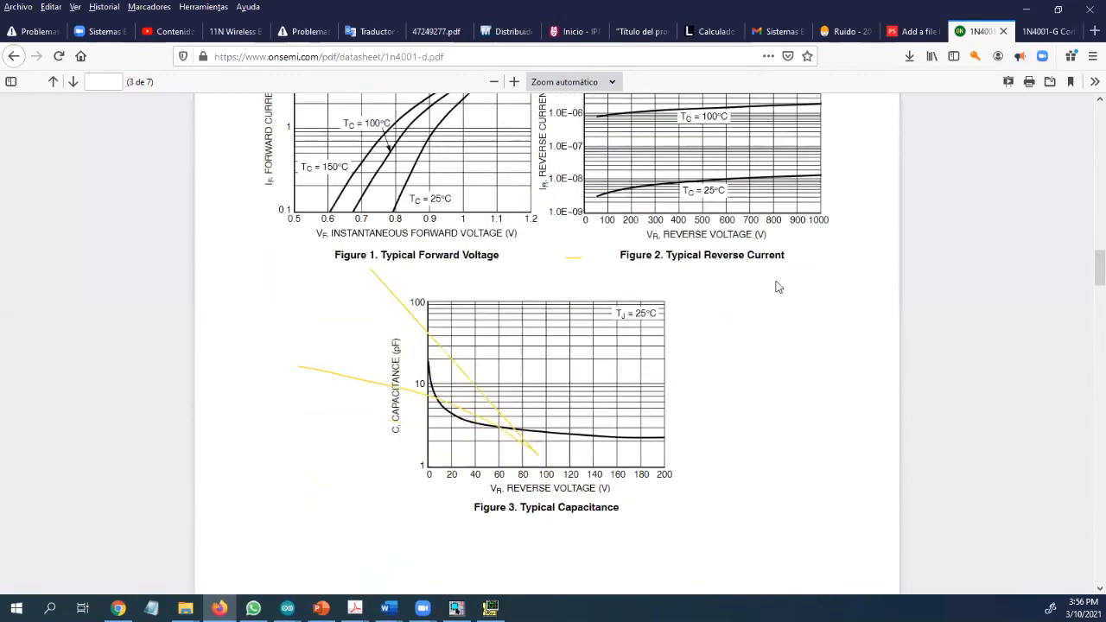
pyautogui.scroll(1, 777, 287)
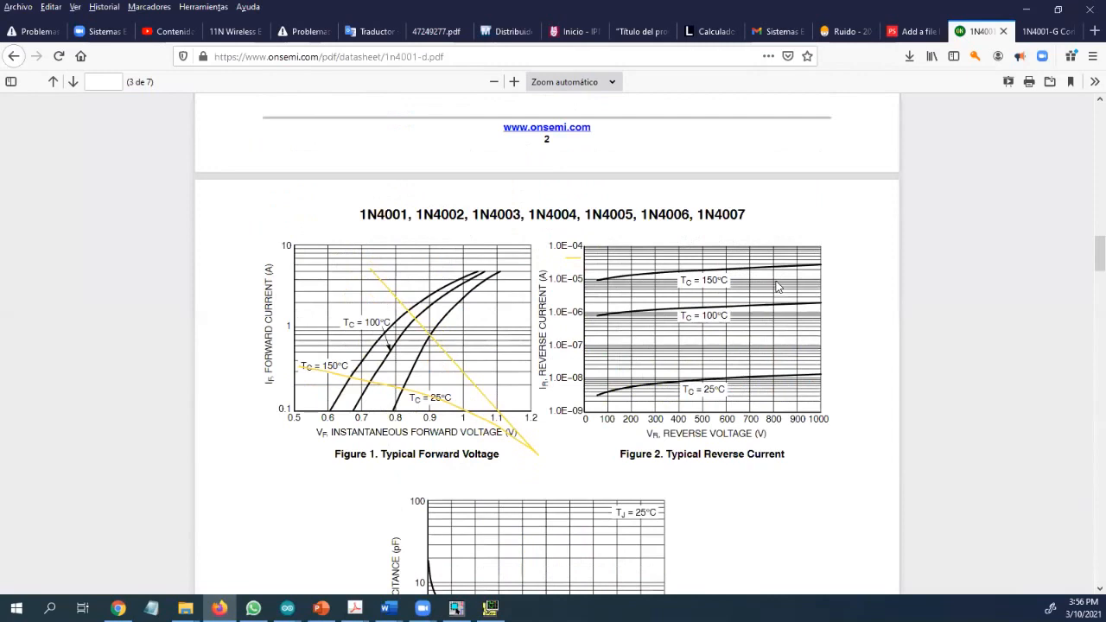
pyautogui.scroll(20, 777, 285)
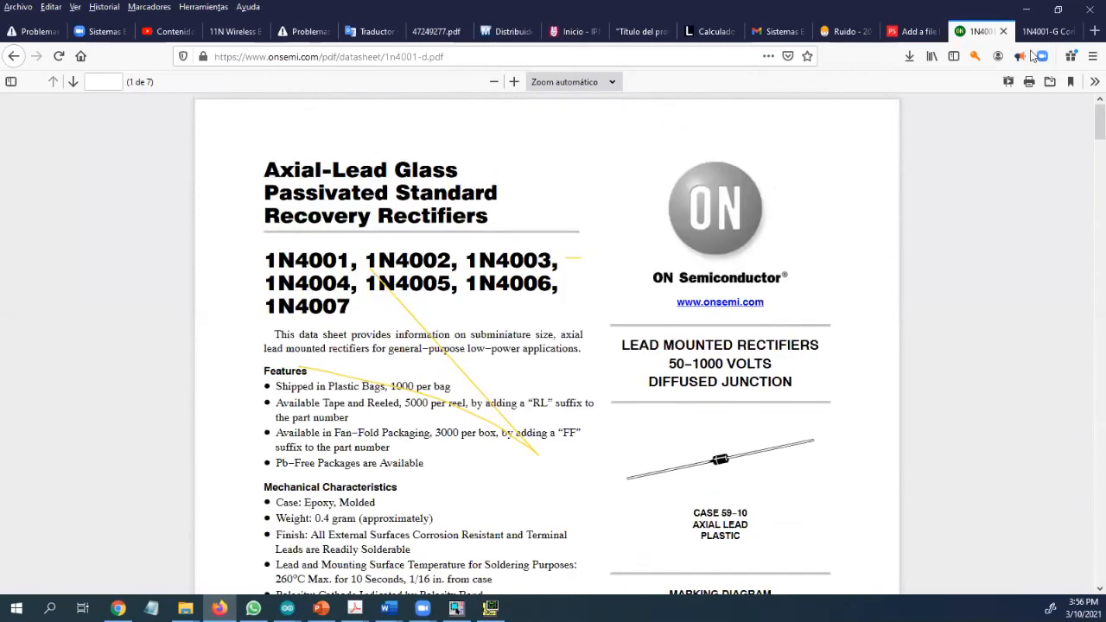
# Step: Search Google for "curva diodo" and open the first diode characteristic curve image from the results
pyautogui.click(1047, 31)
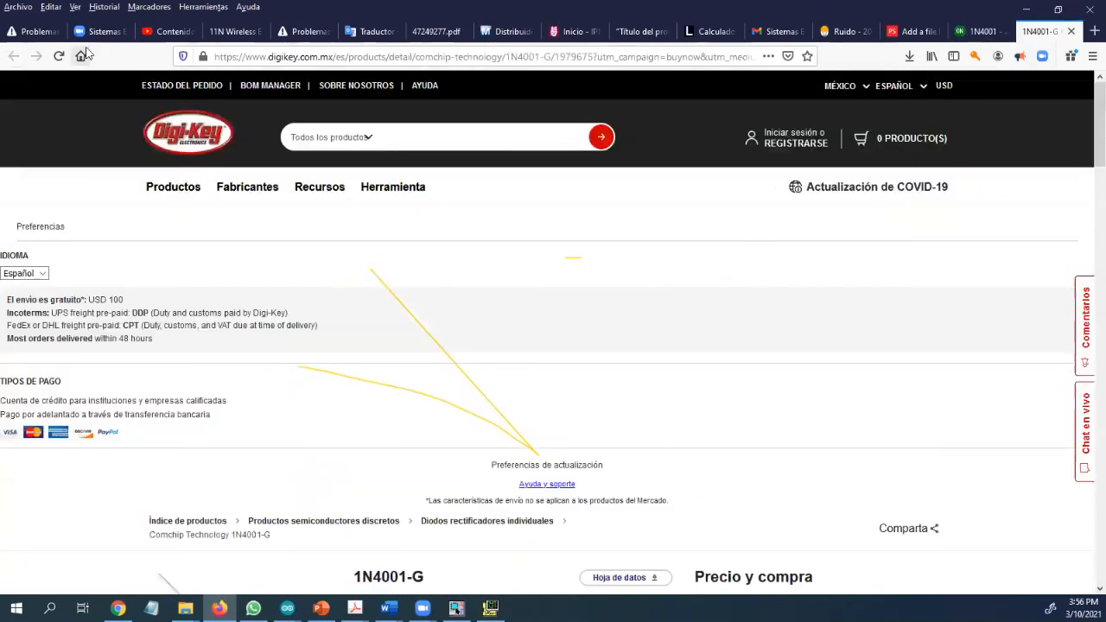
pyautogui.click(426, 57)
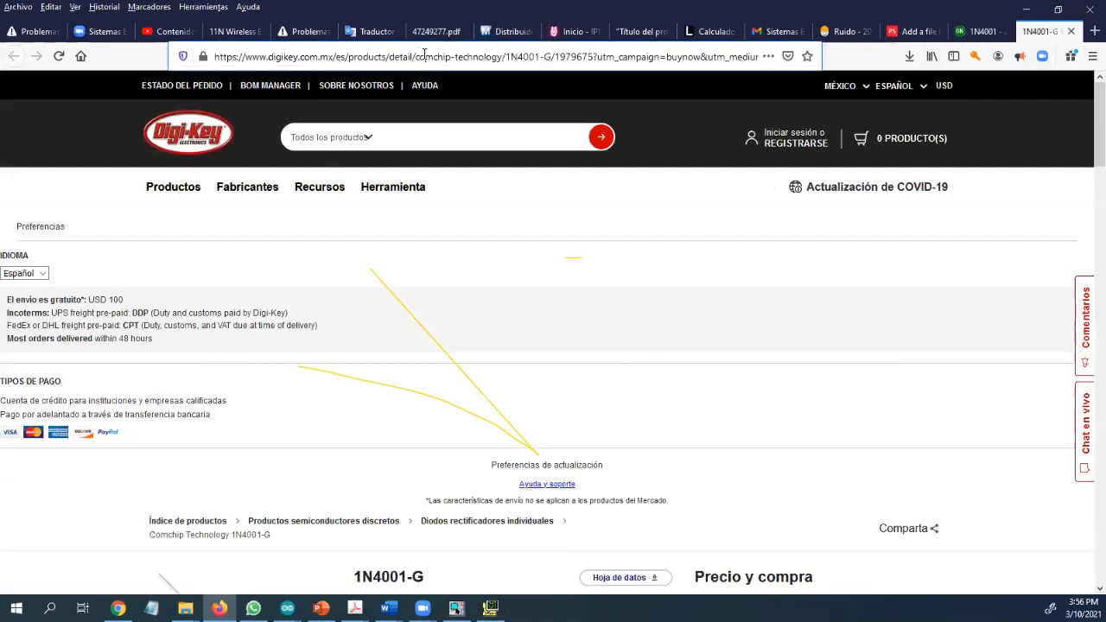
pyautogui.write('cu')
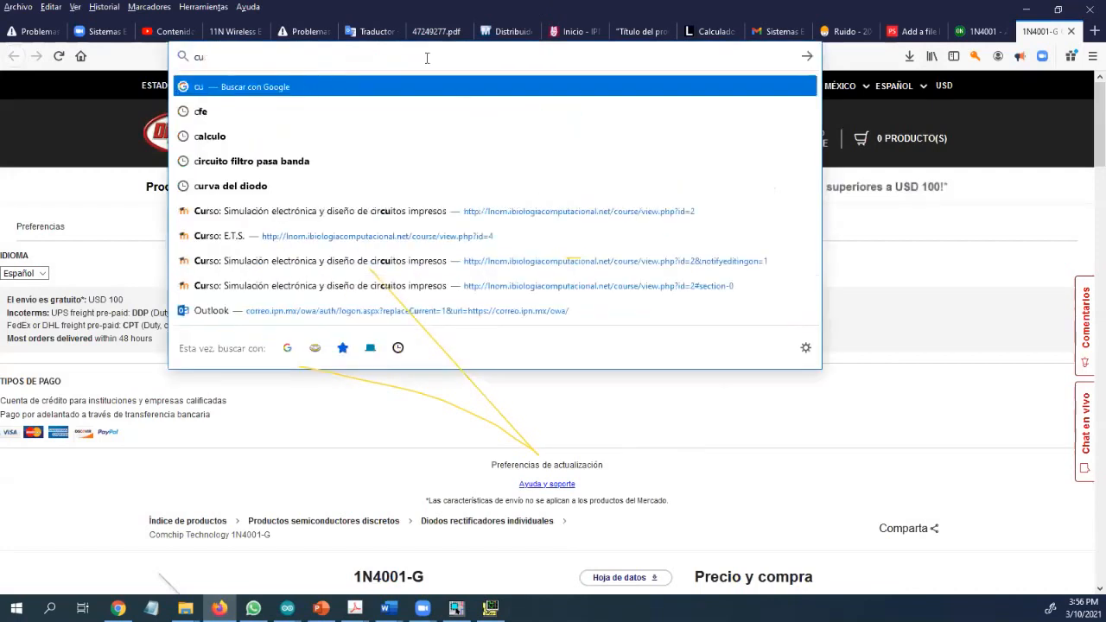
pyautogui.write('rva diodo')
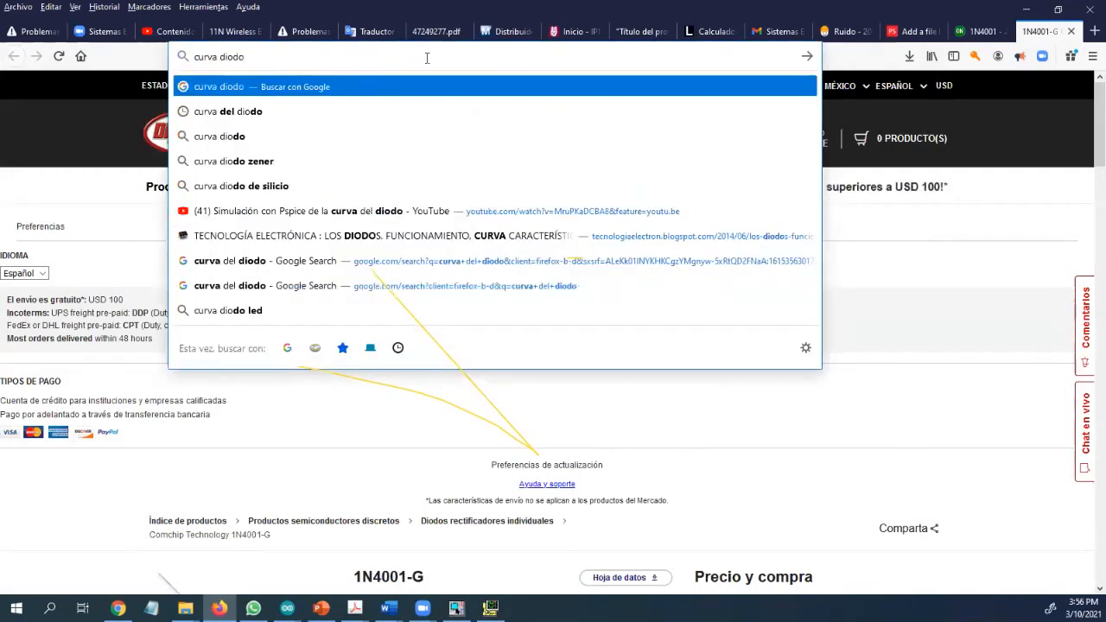
pyautogui.press('Return')
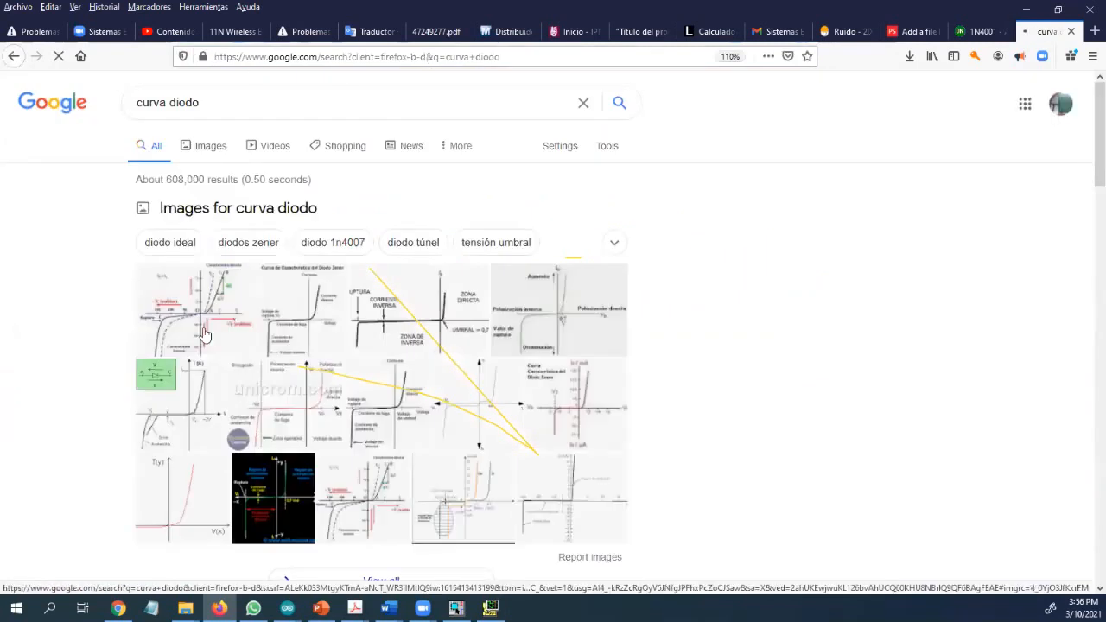
pyautogui.click(193, 323)
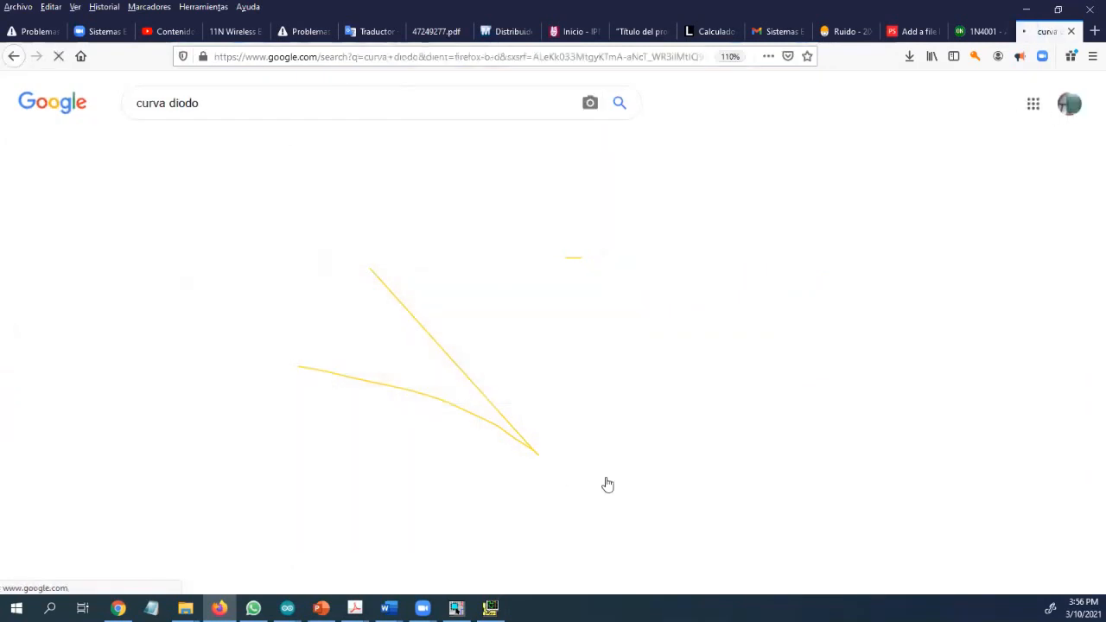
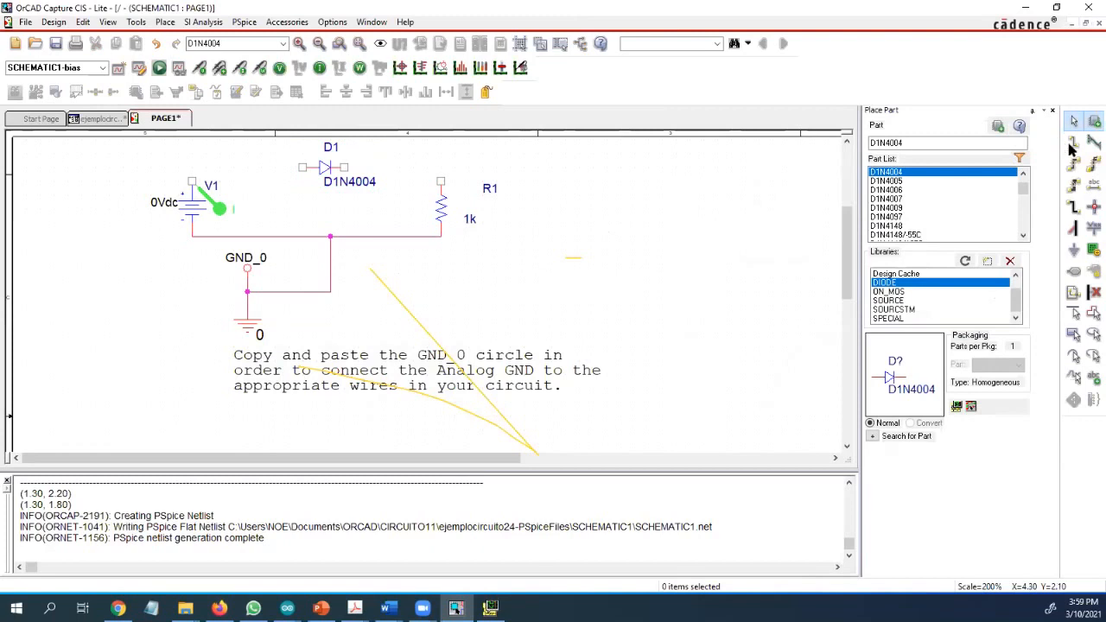
# Step: Wire the cathode of D1 to the upper end of R1 and its anode to the positive terminal of V1
pyautogui.click(1071, 145)
pyautogui.click(441, 179)
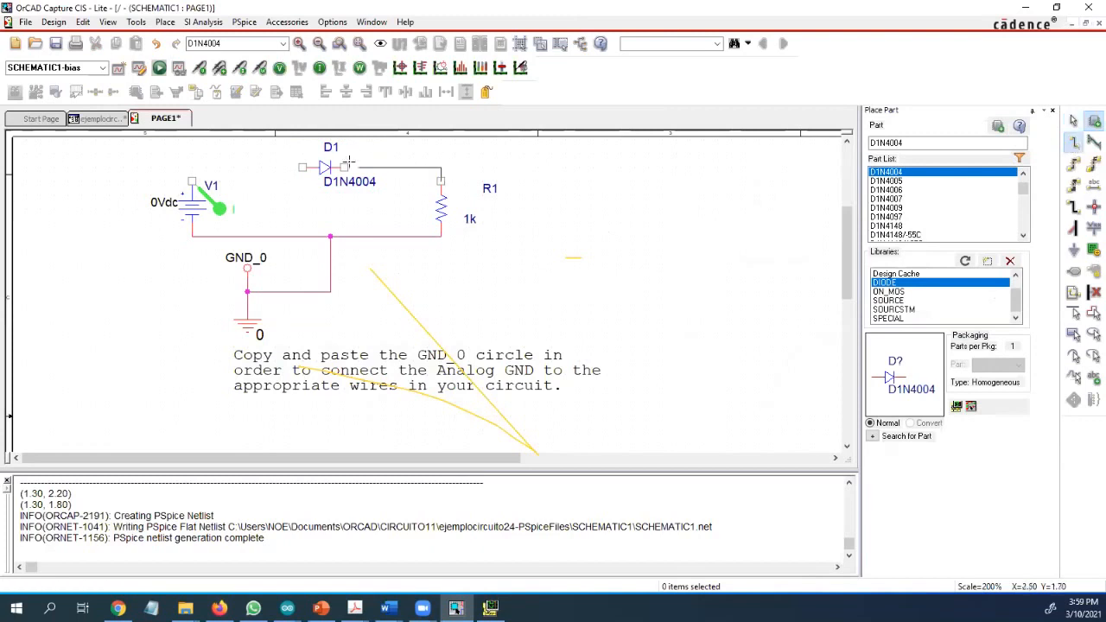
pyautogui.click(350, 164)
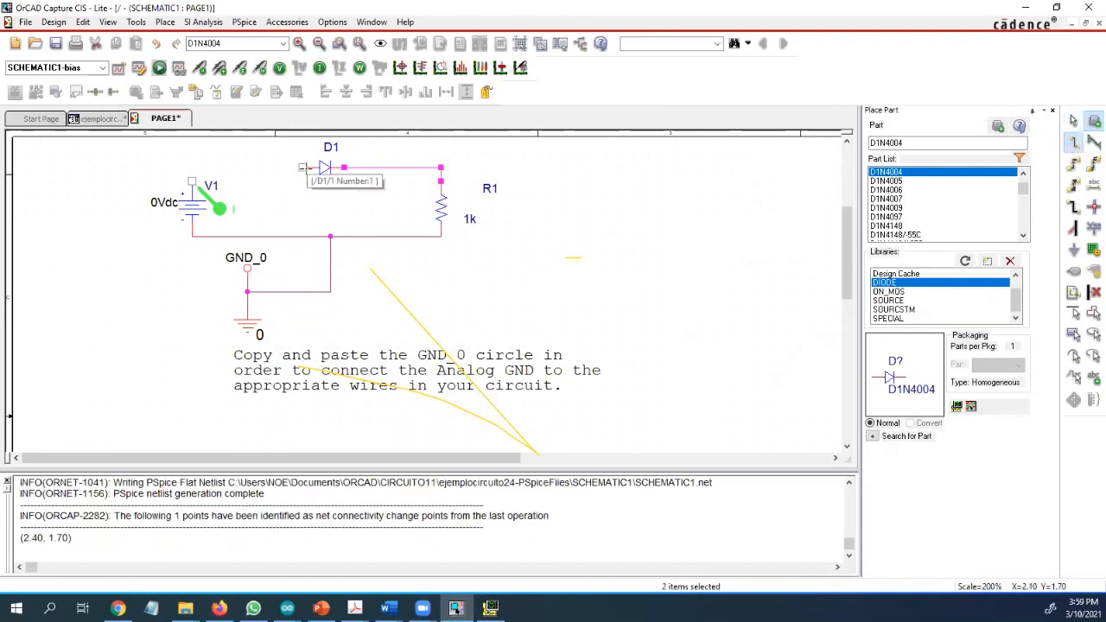
pyautogui.click(302, 167)
pyautogui.click(192, 179)
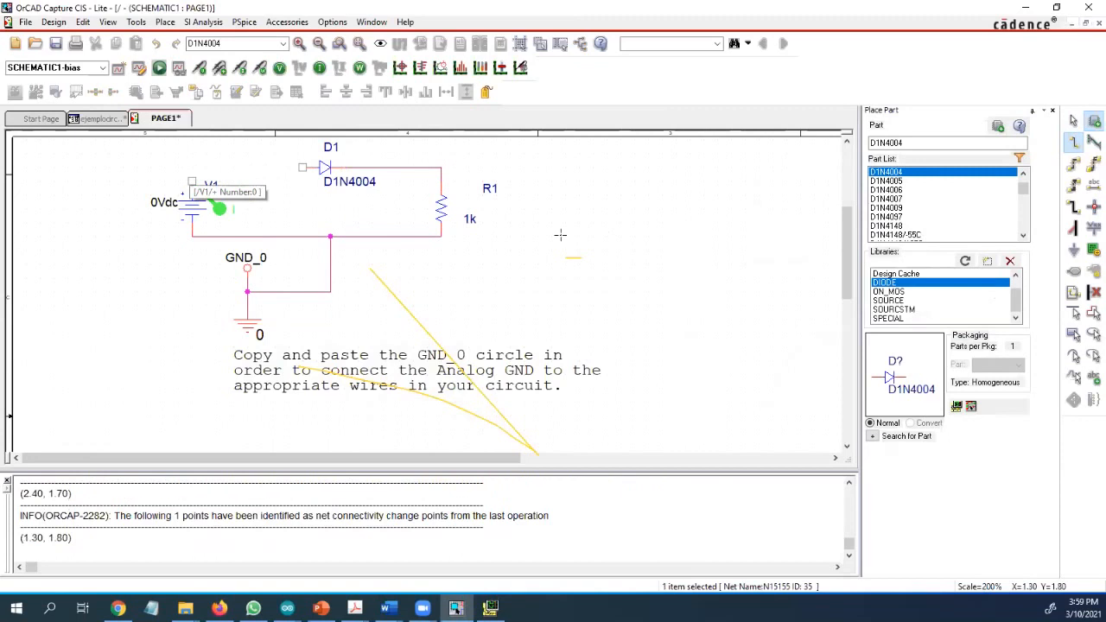
pyautogui.press('Escape')
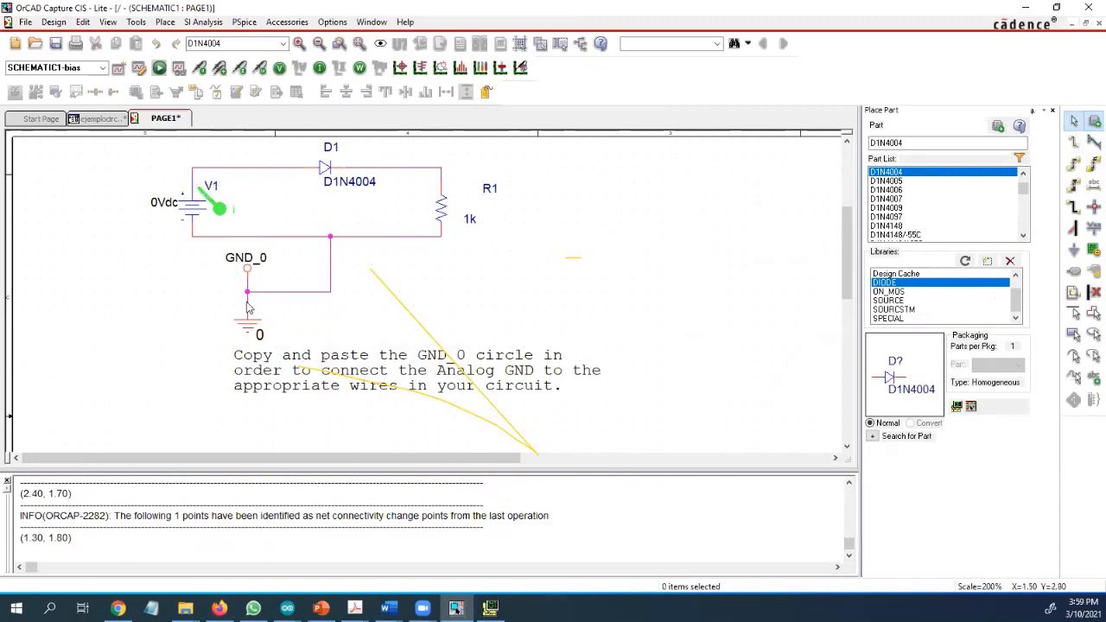
# Step: Move the current marker from V1 to the upper pin of resistor R1
pyautogui.click(219, 210)
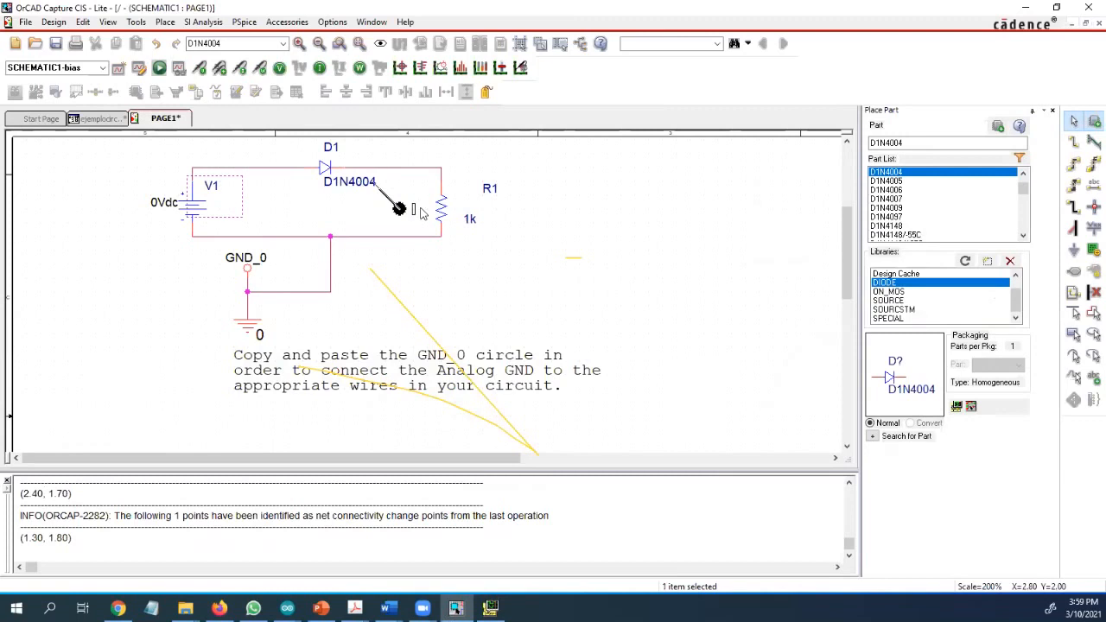
pyautogui.click(371, 194)
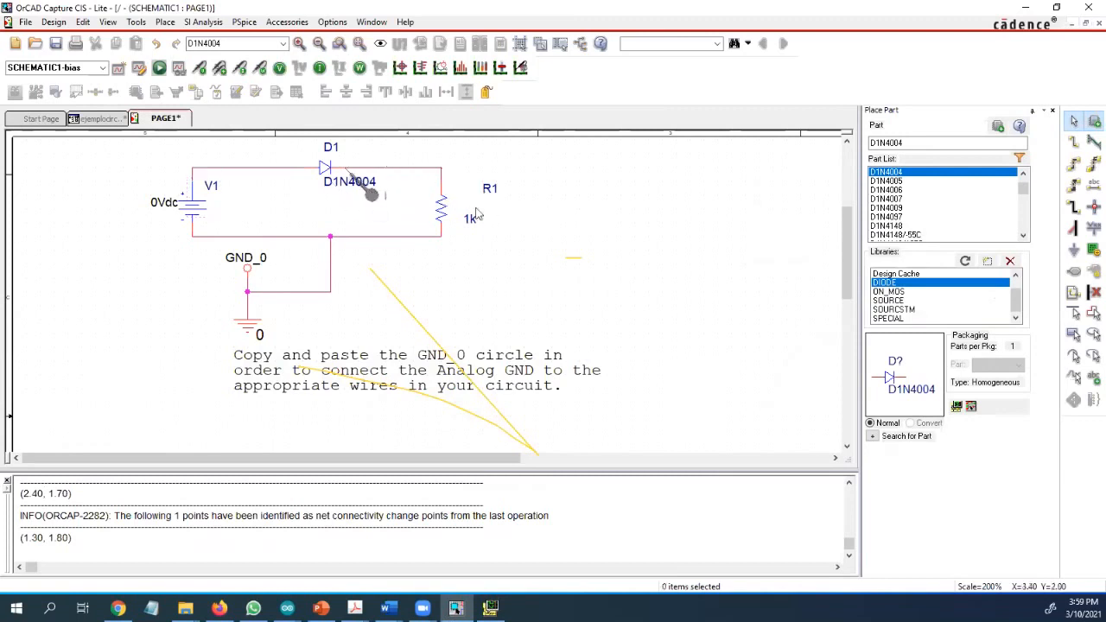
pyautogui.click(371, 195)
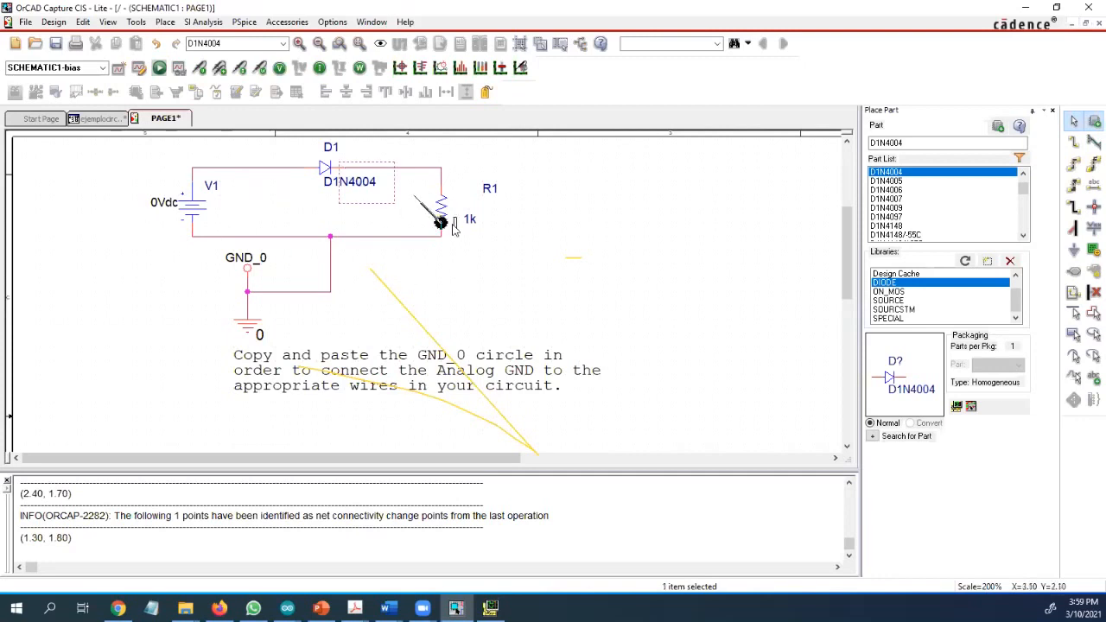
pyautogui.click(468, 208)
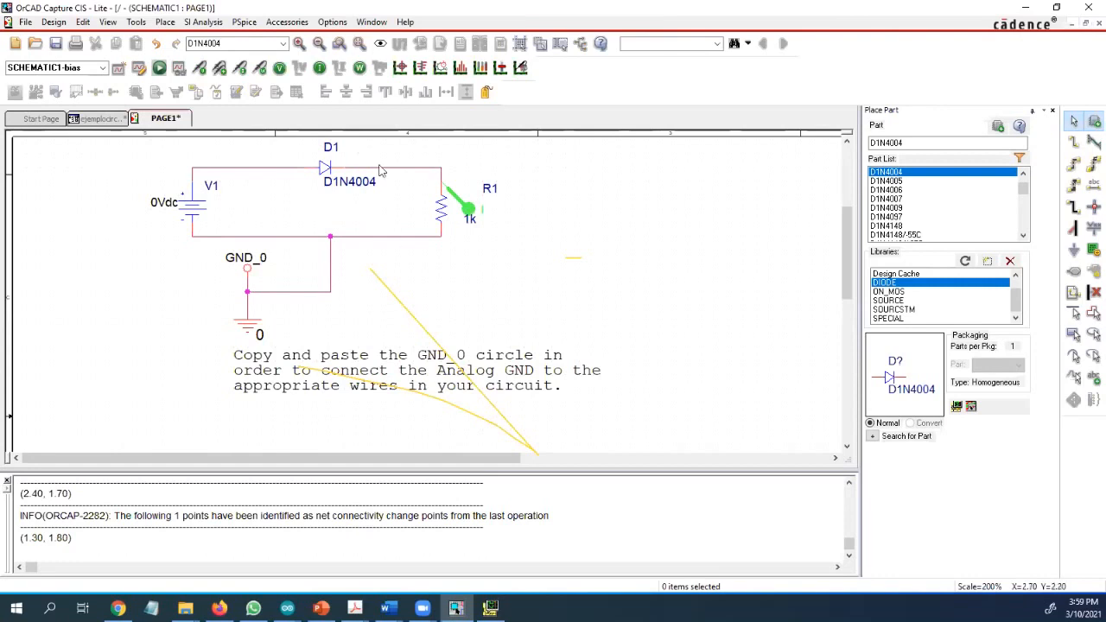
# Step: Try a voltage marker on the wire between D1 and R1, and delete it
pyautogui.scroll(3, 253, 220)
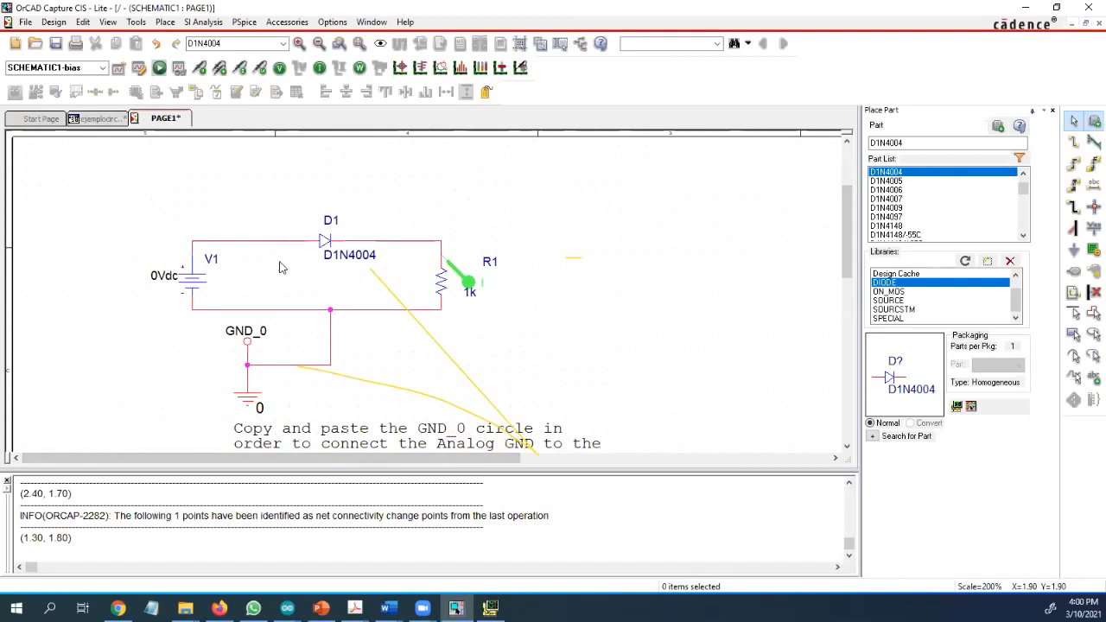
pyautogui.press('i')
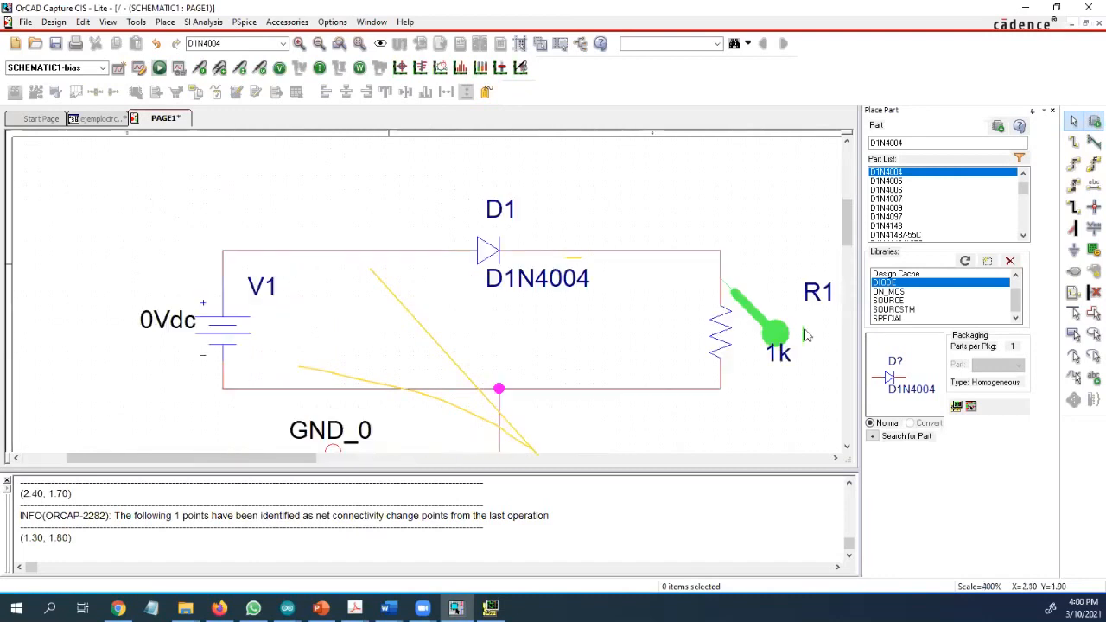
pyautogui.moveTo(848, 232)
pyautogui.mouseDown()
pyautogui.moveTo(852, 252)
pyautogui.moveTo(855, 239)
pyautogui.mouseUp()
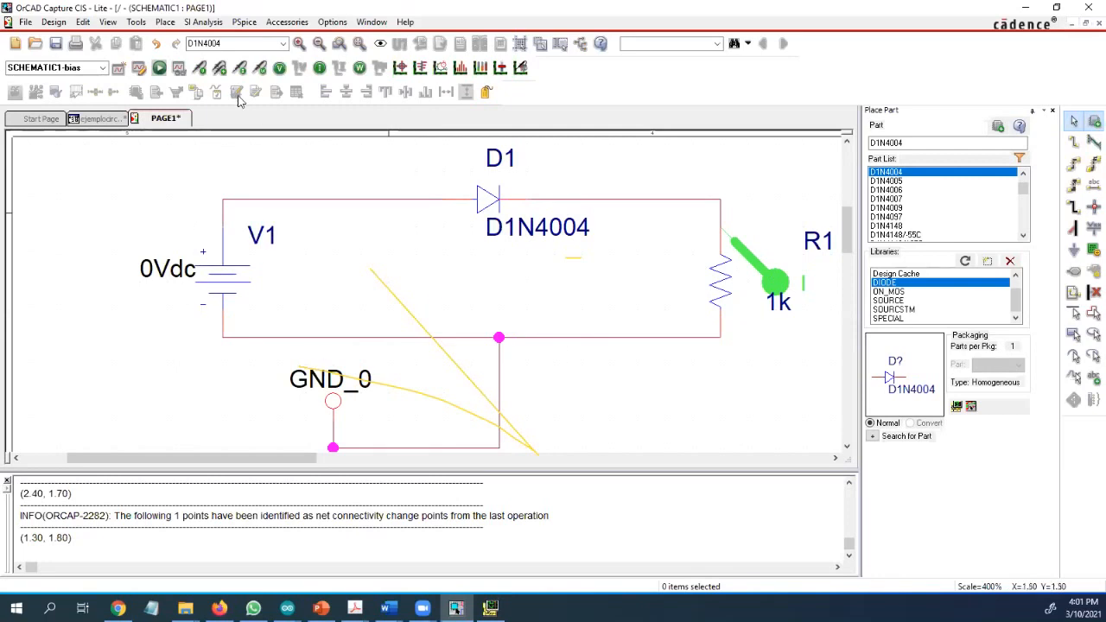
pyautogui.click(199, 67)
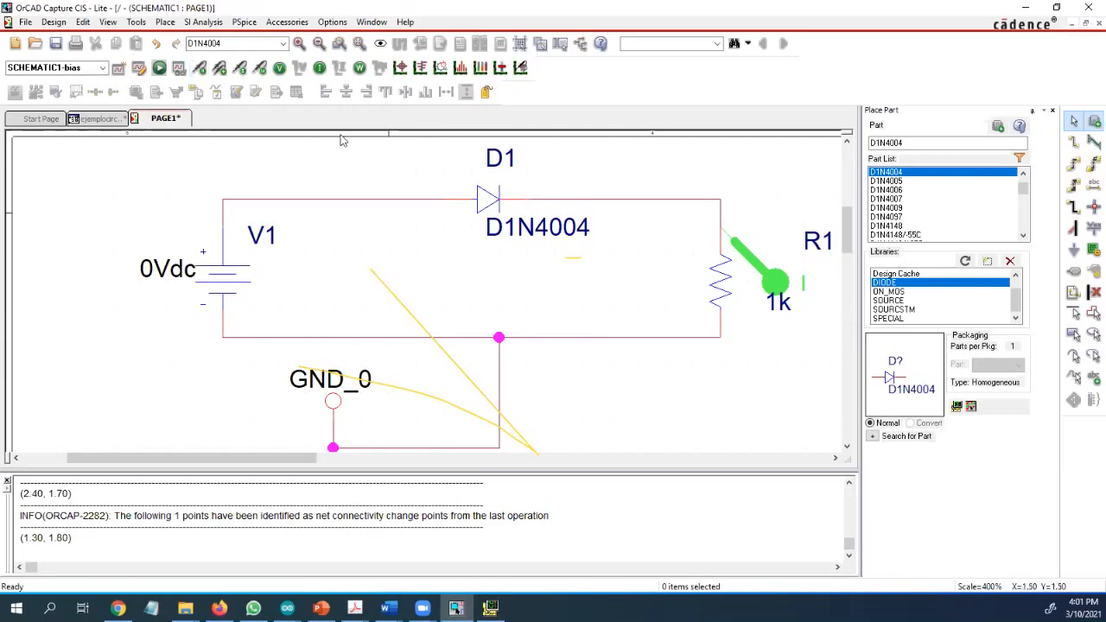
pyautogui.click(614, 200)
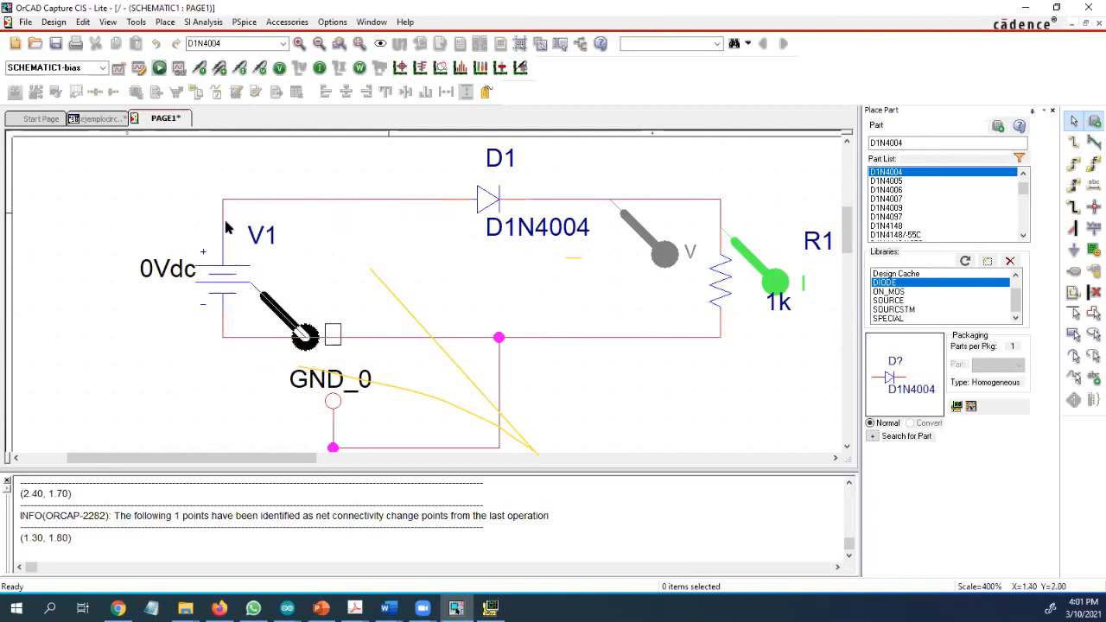
pyautogui.press('Escape')
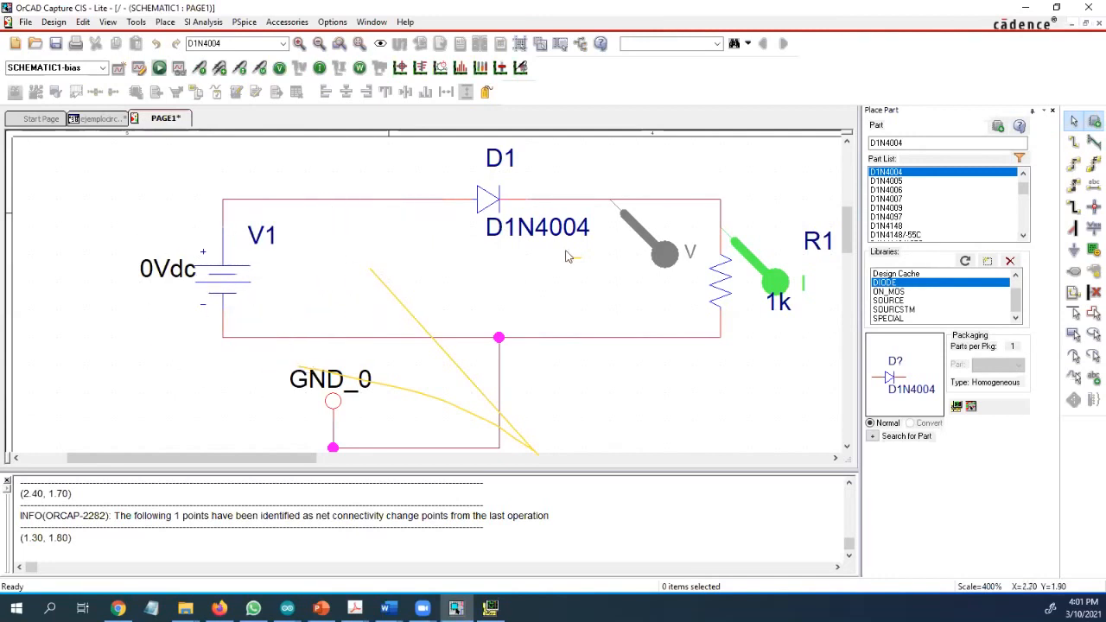
pyautogui.click(666, 270)
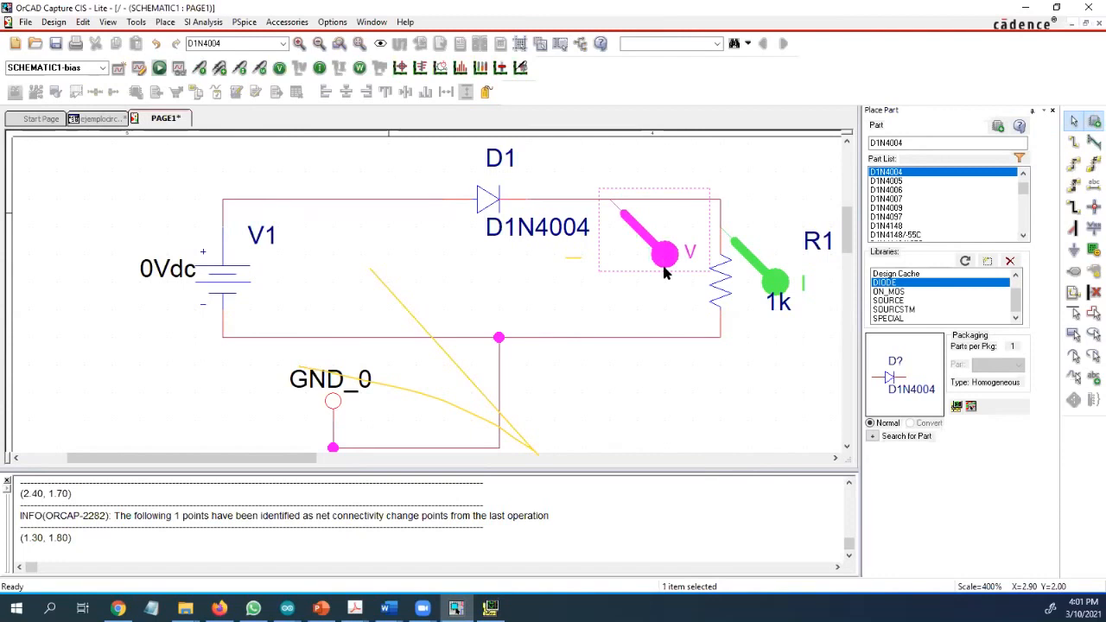
pyautogui.press('Delete')
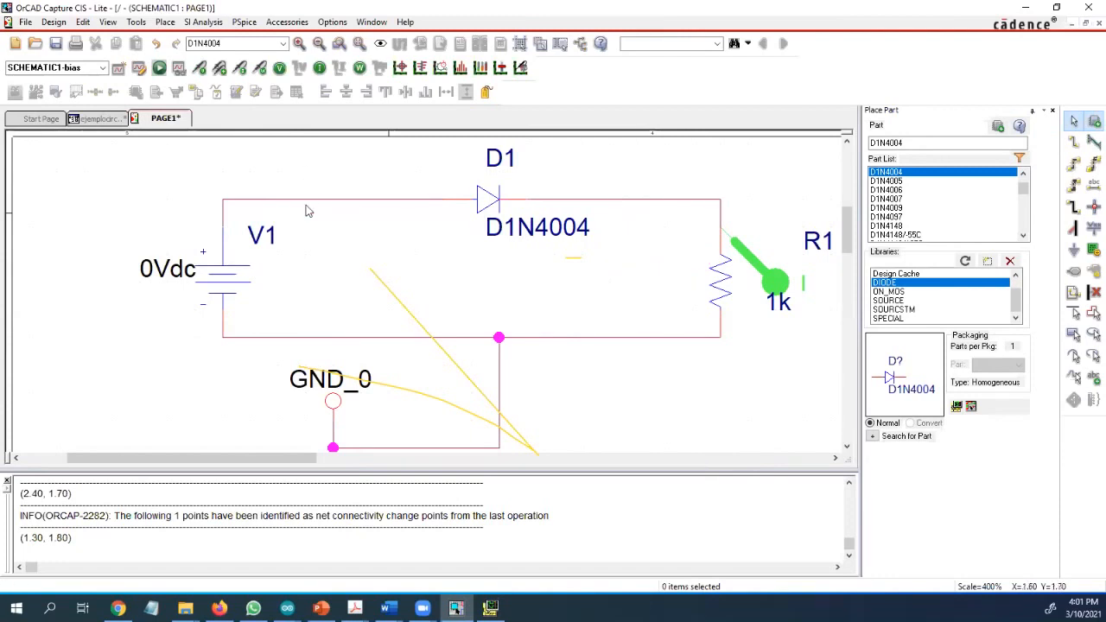
# Step: Place voltage differential markers across D1, with V+ on the anode wire and V- on the cathode wire
pyautogui.click(227, 73)
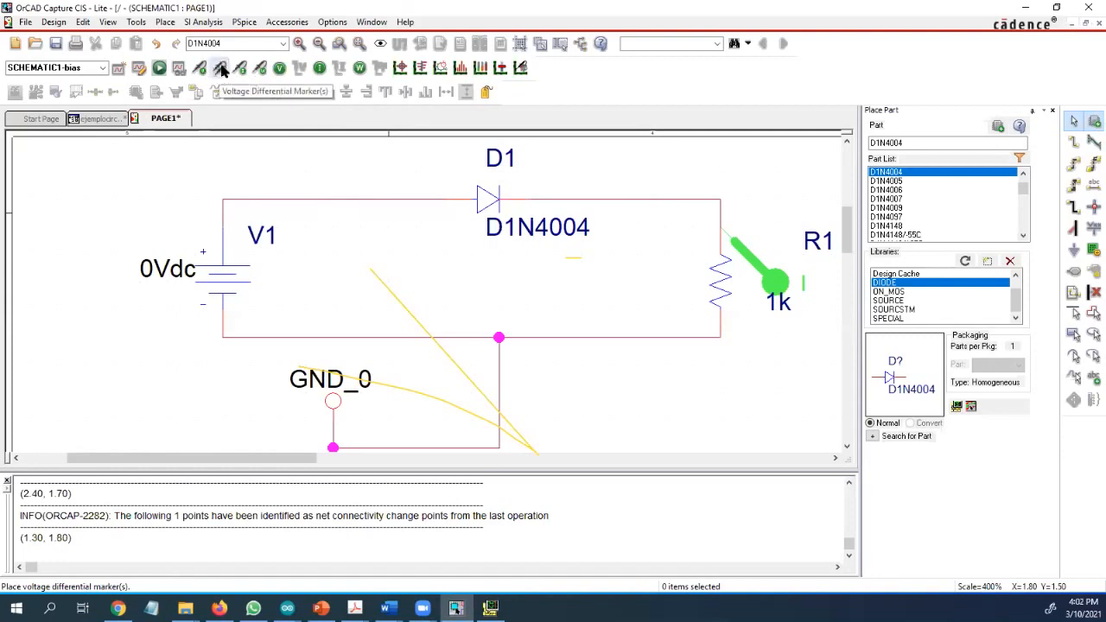
pyautogui.click(427, 213)
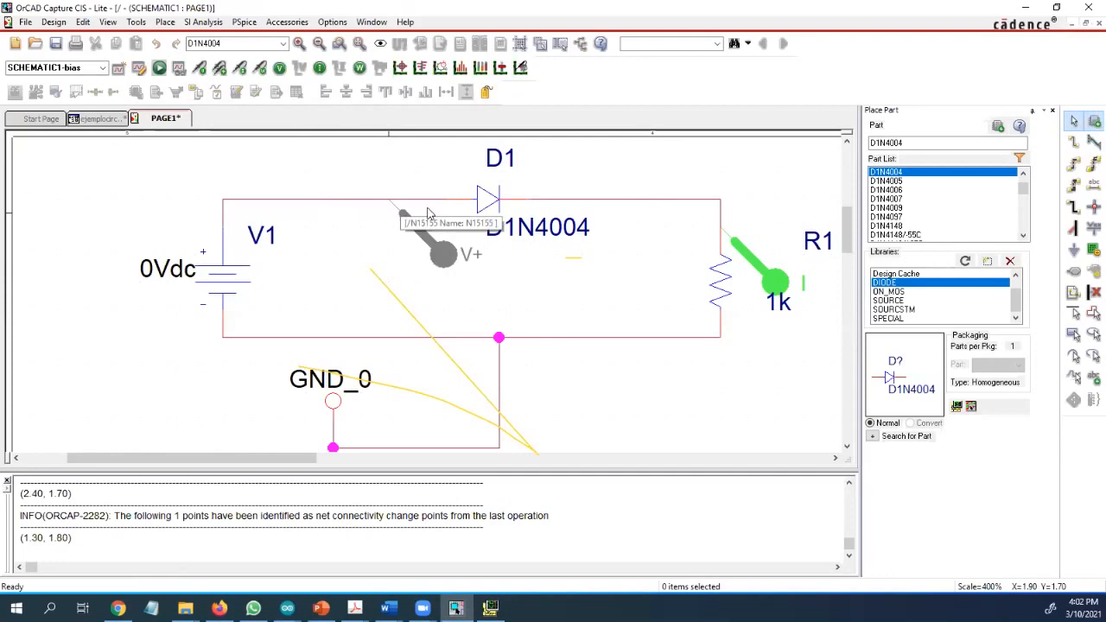
pyautogui.click(593, 204)
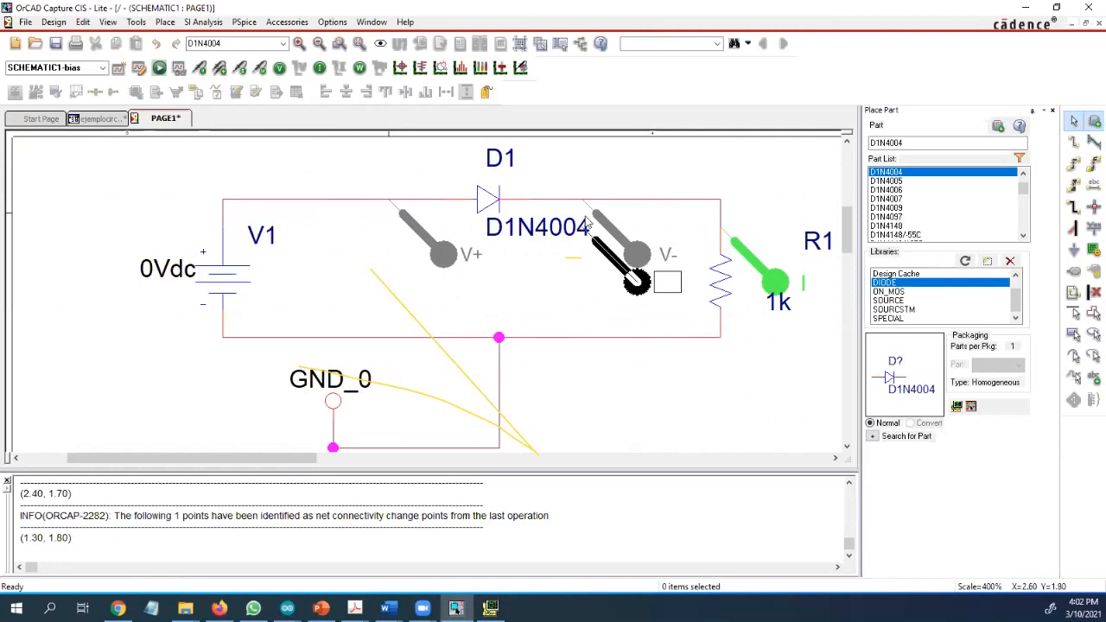
pyautogui.press('Escape')
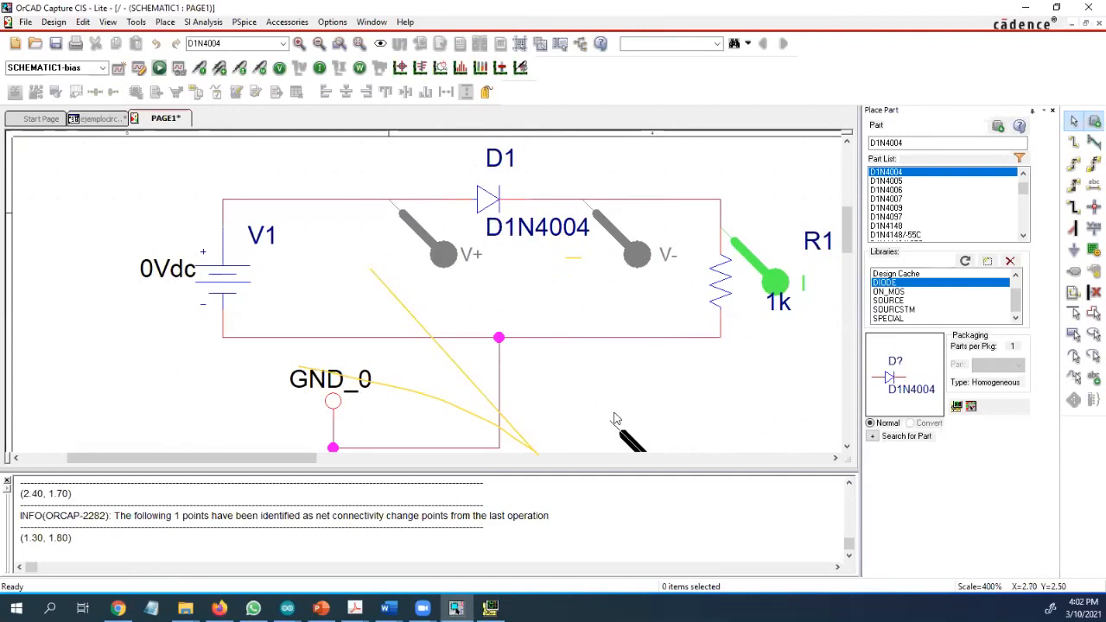
pyautogui.press('Escape')
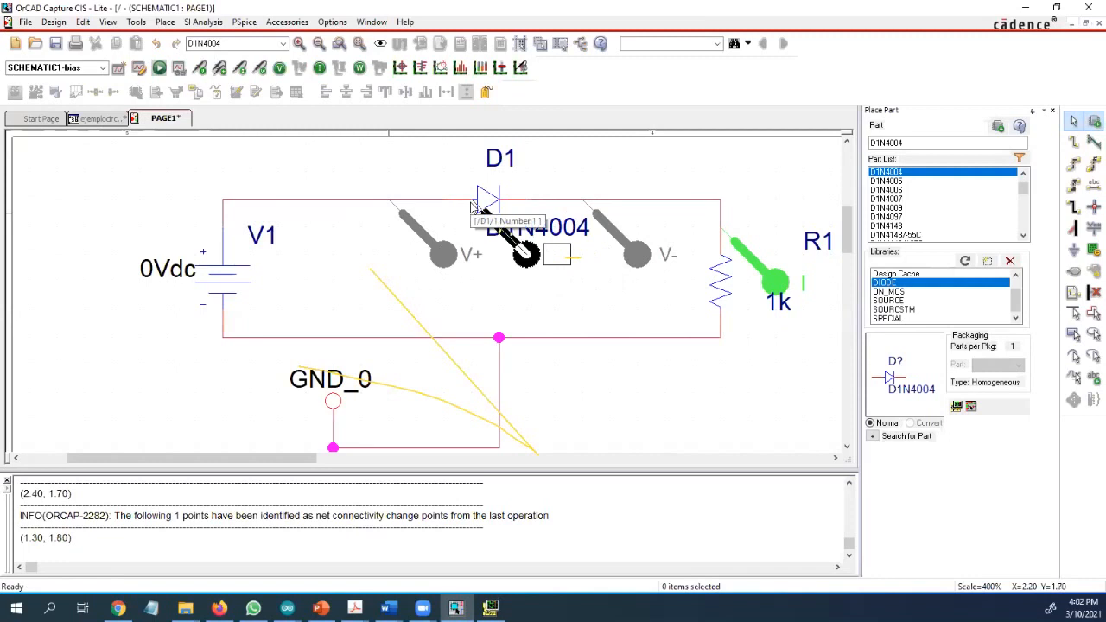
pyautogui.press('Escape')
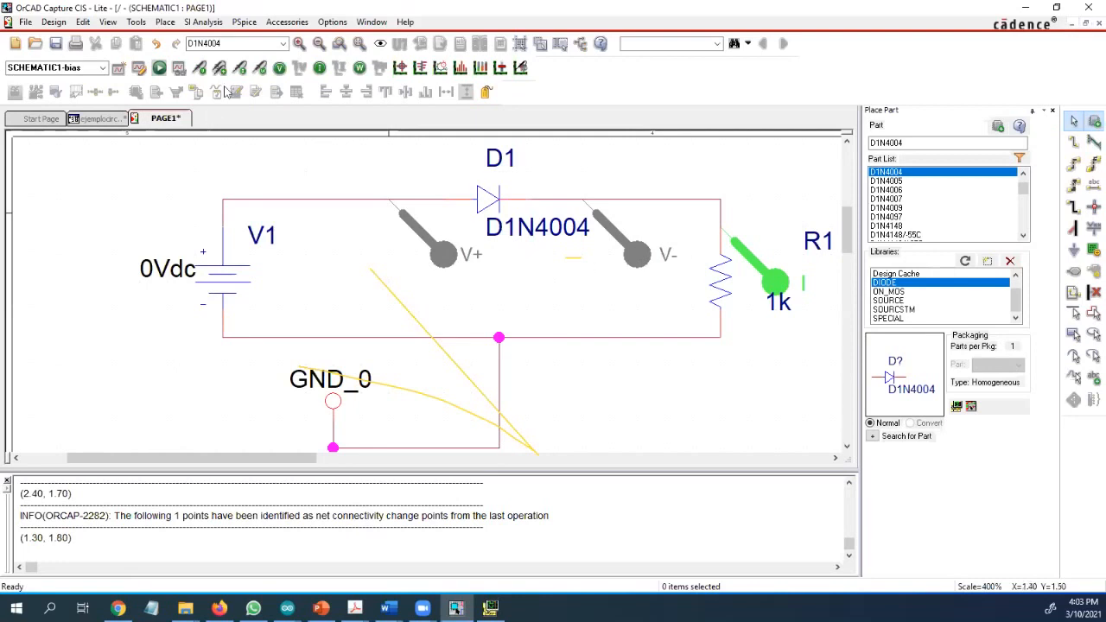
pyautogui.click(333, 199)
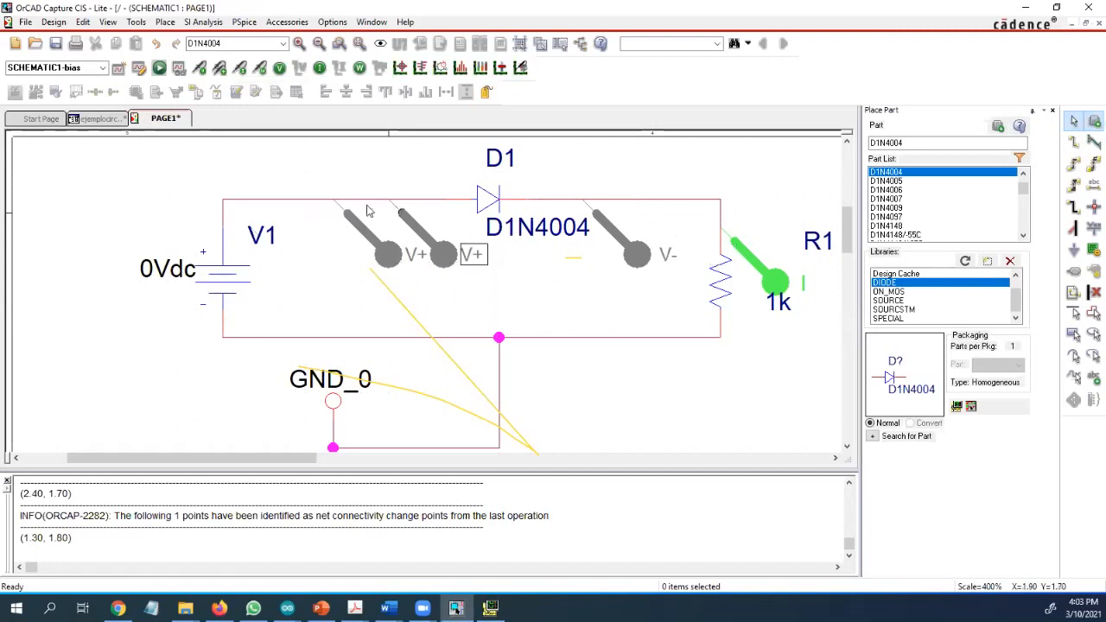
pyautogui.press('Escape')
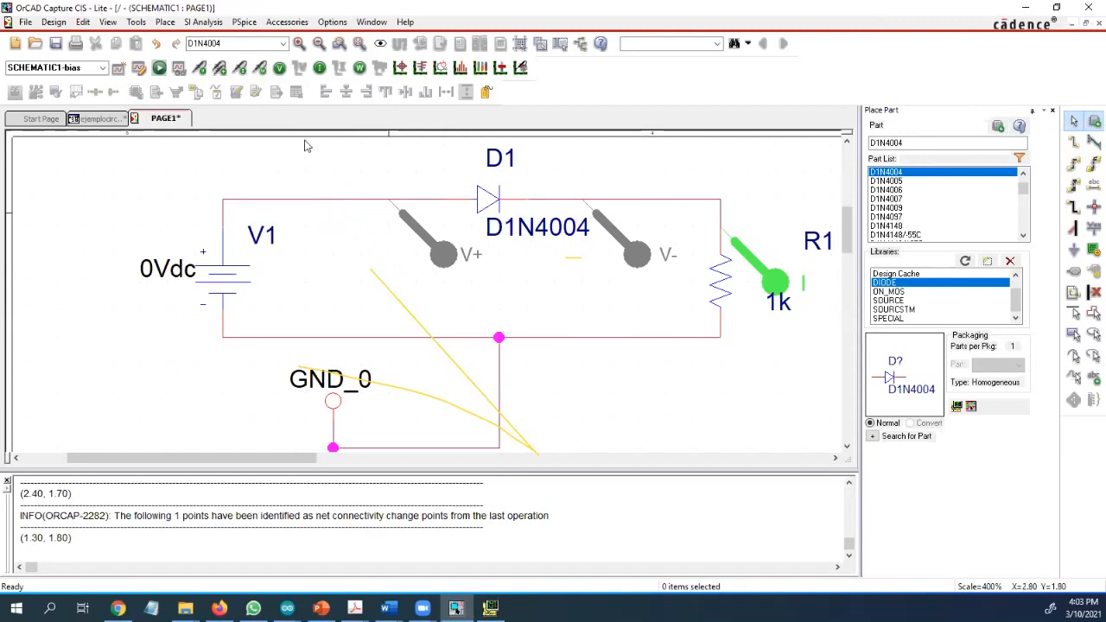
pyautogui.click(447, 256)
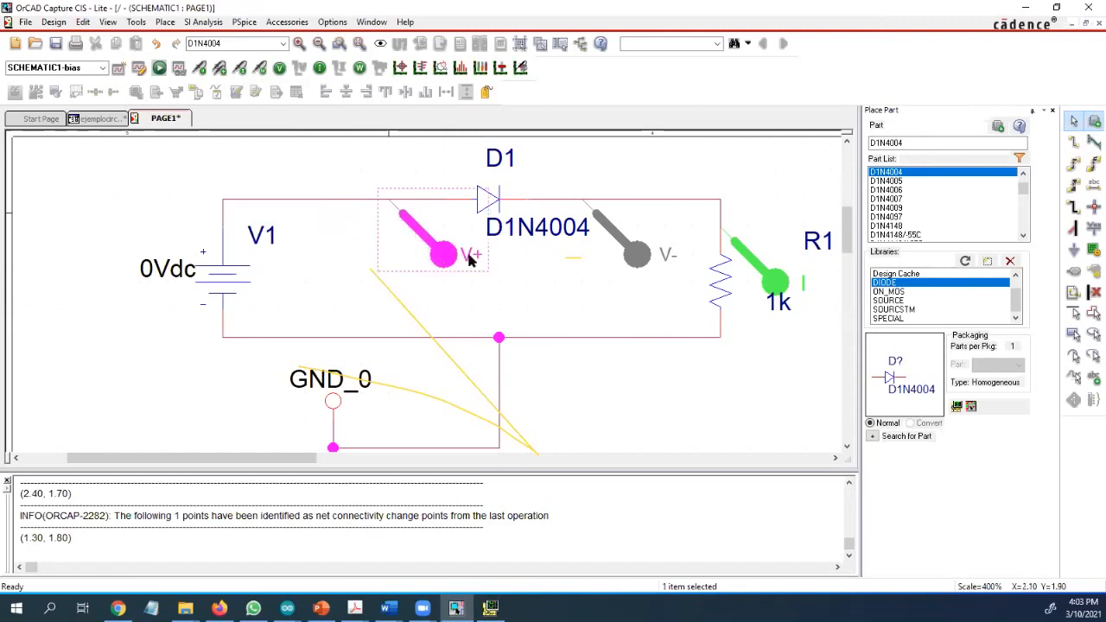
pyautogui.click(558, 163)
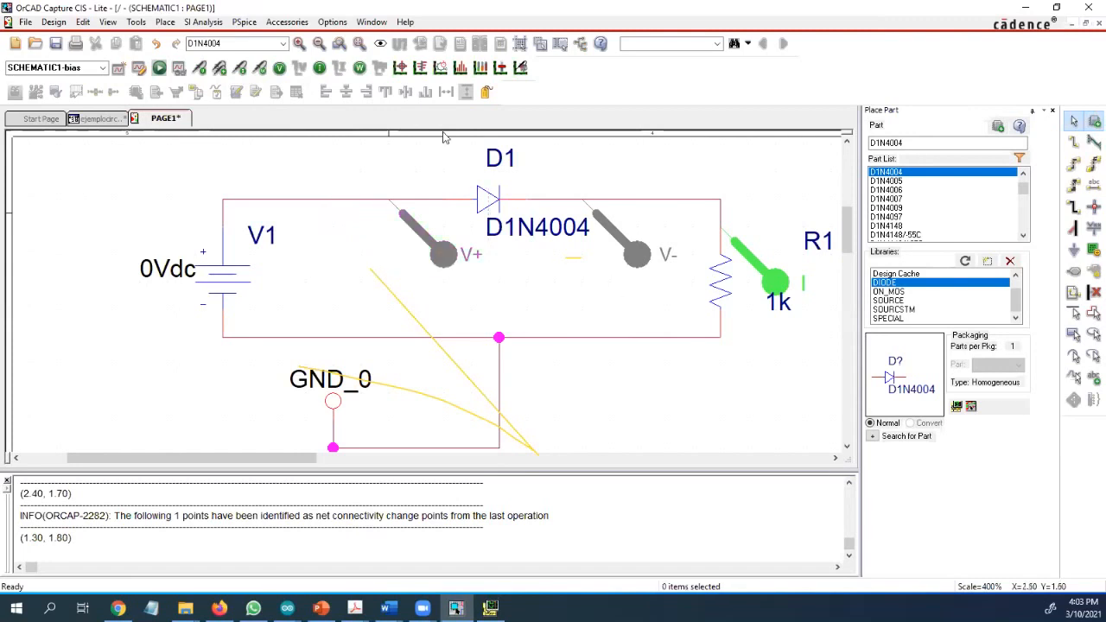
# Step: Place a second, reversed pair of voltage differential markers, with V+ on the wire near R1 and V- on the wire near V1
pyautogui.click(218, 76)
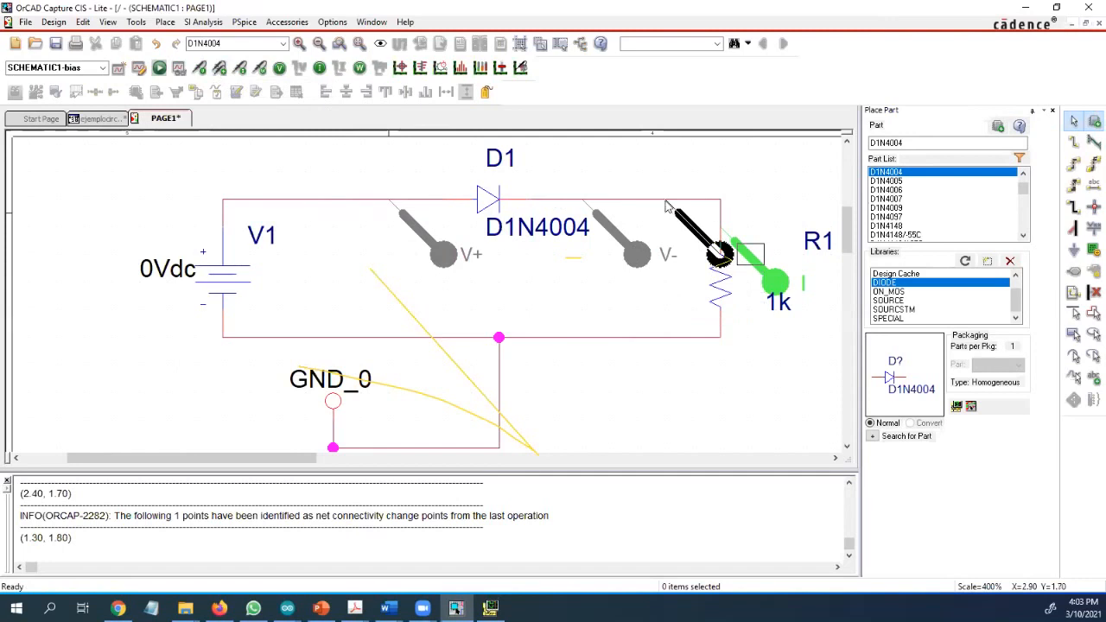
pyautogui.press('Escape')
pyautogui.click(677, 204)
pyautogui.click(259, 204)
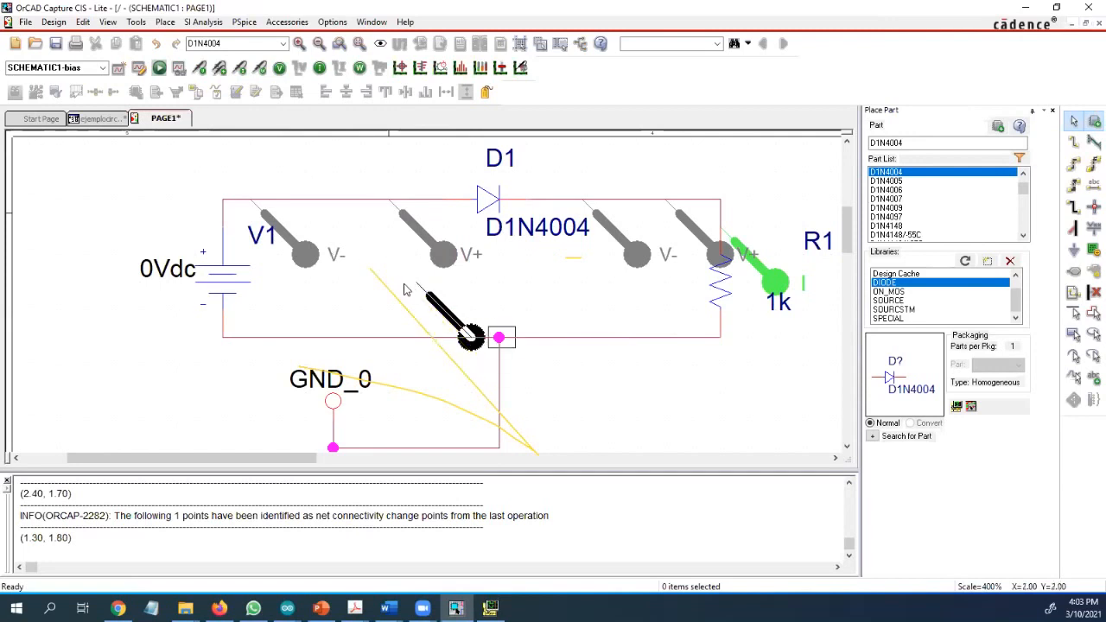
# Step: Delete the second, reversed pair of voltage differential markers: V+ near R1 and V- near V1
pyautogui.press('Escape')
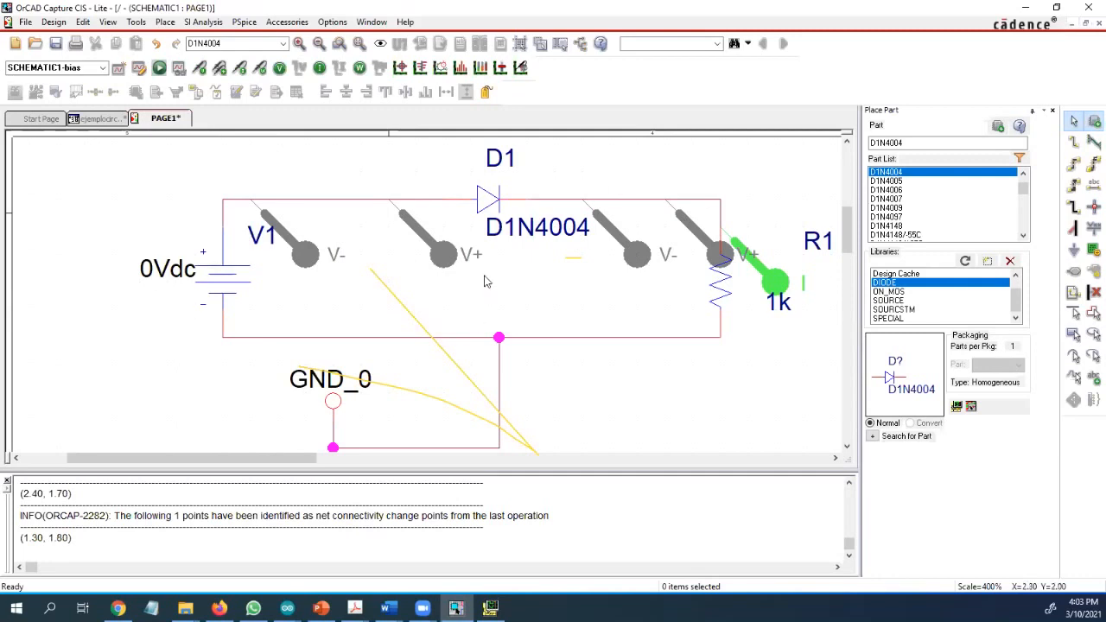
pyautogui.click(712, 263)
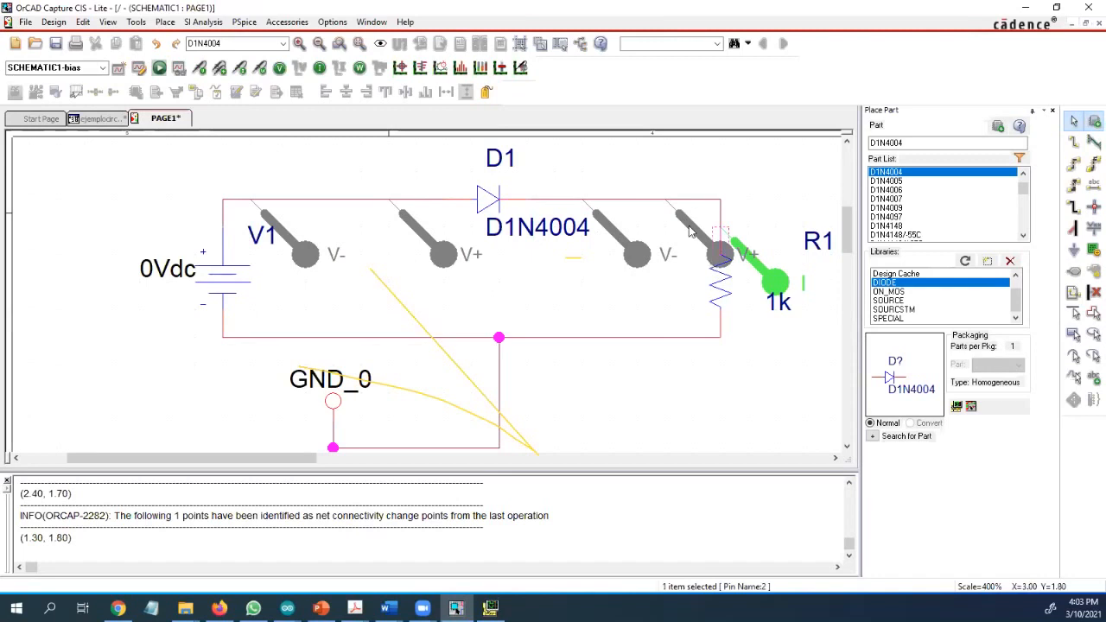
pyautogui.click(689, 231)
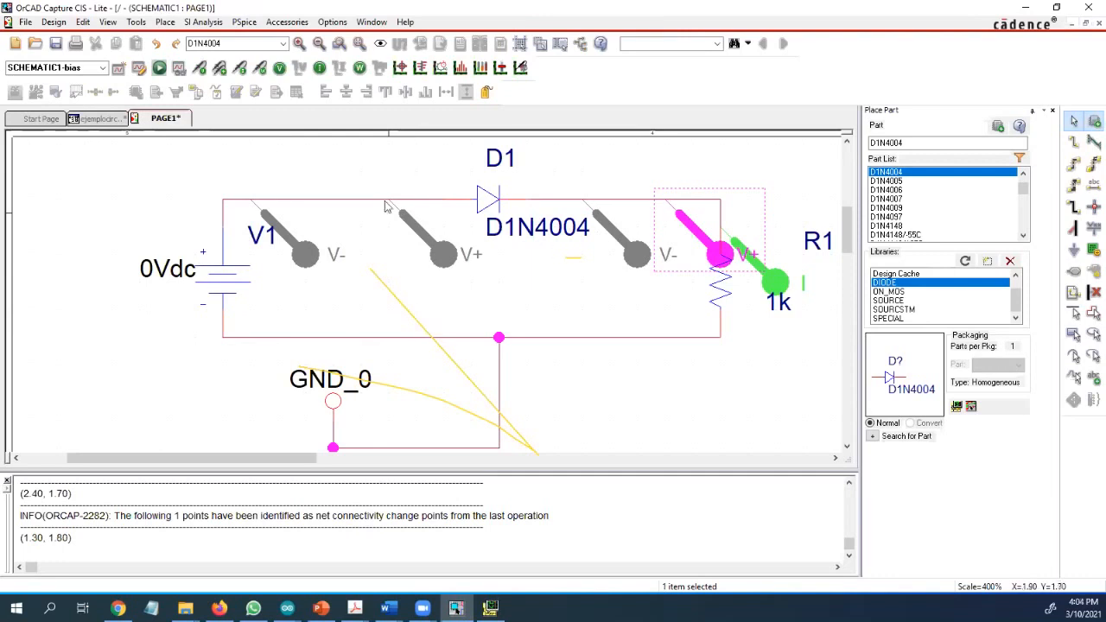
pyautogui.click(477, 239)
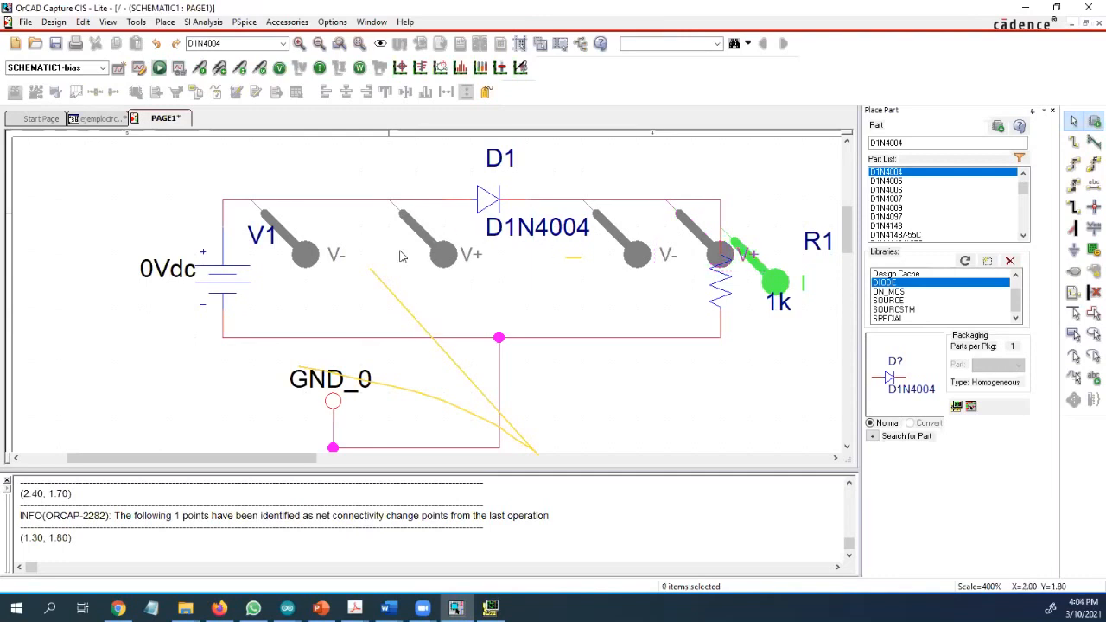
pyautogui.click(464, 256)
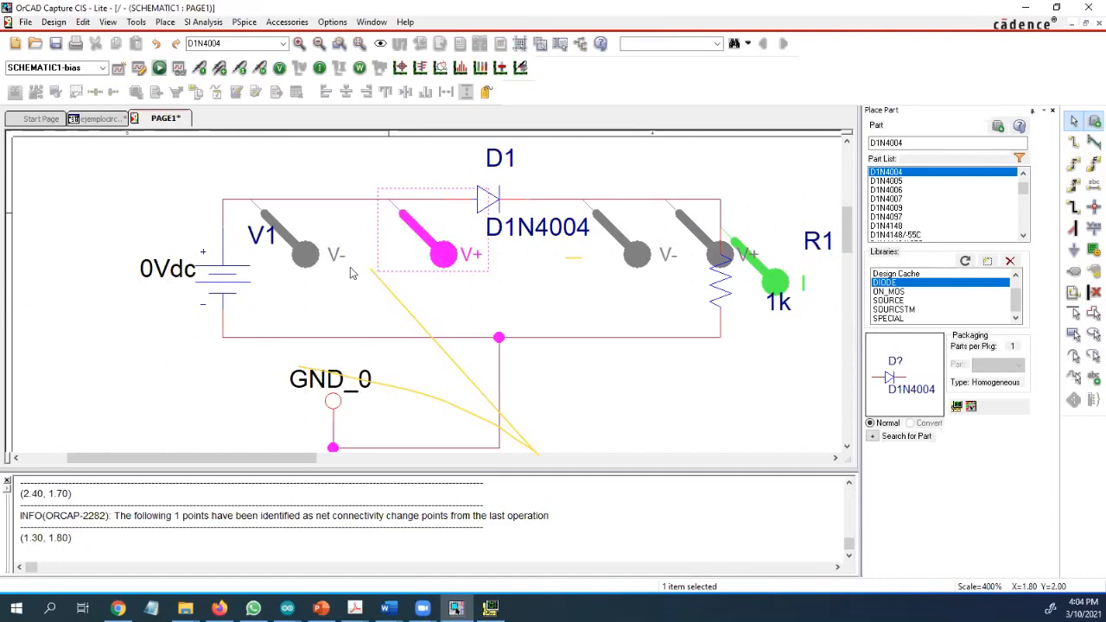
pyautogui.click(307, 258)
pyautogui.press('Delete')
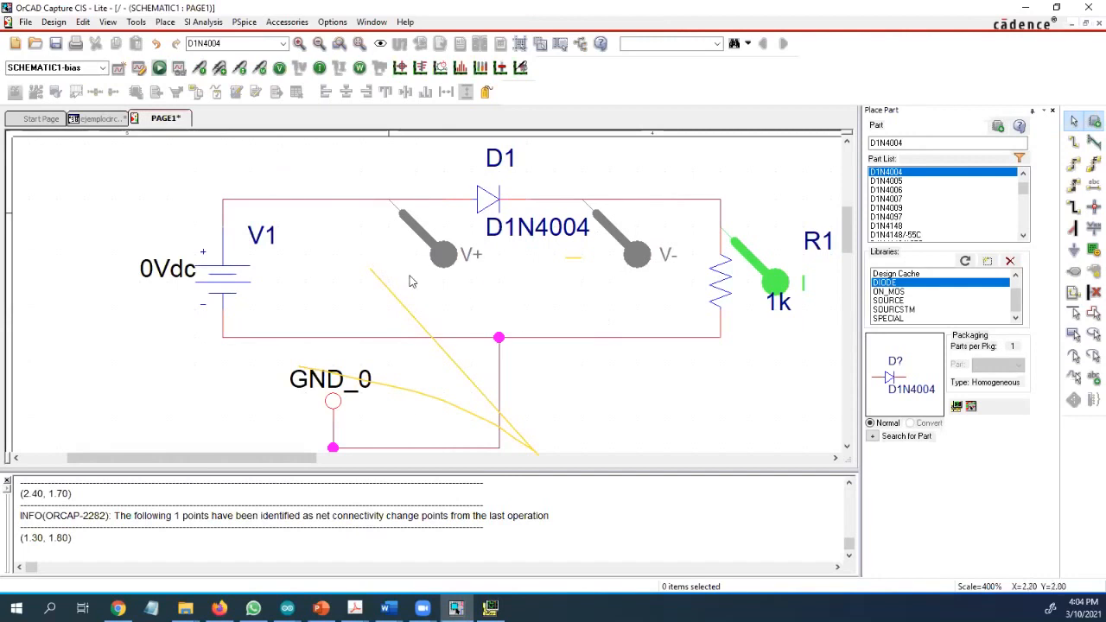
# Step: Run the SCHEMATIC1-bias simulation and check its traces against the diode curve images in Firefox and the markers on the Capture schematic
pyautogui.click(159, 68)
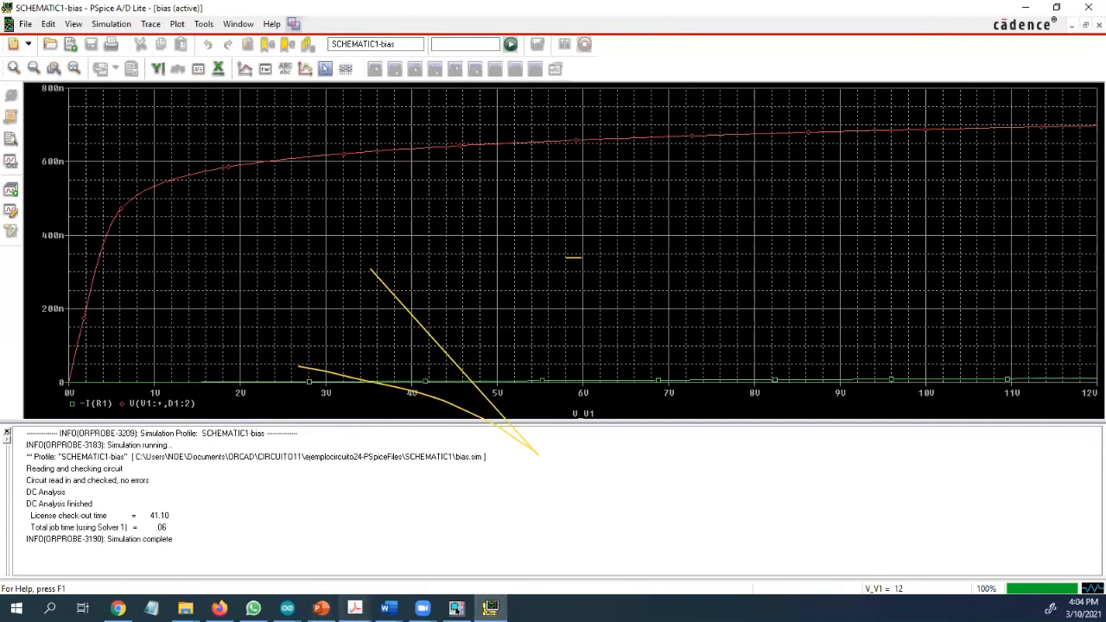
pyautogui.click(220, 608)
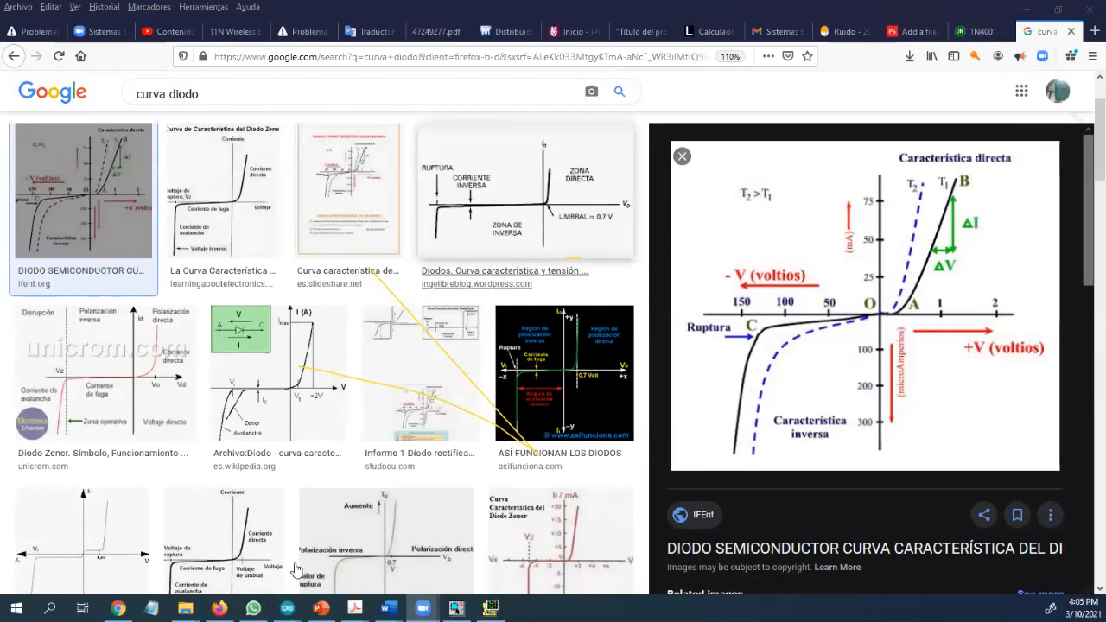
pyautogui.click(490, 605)
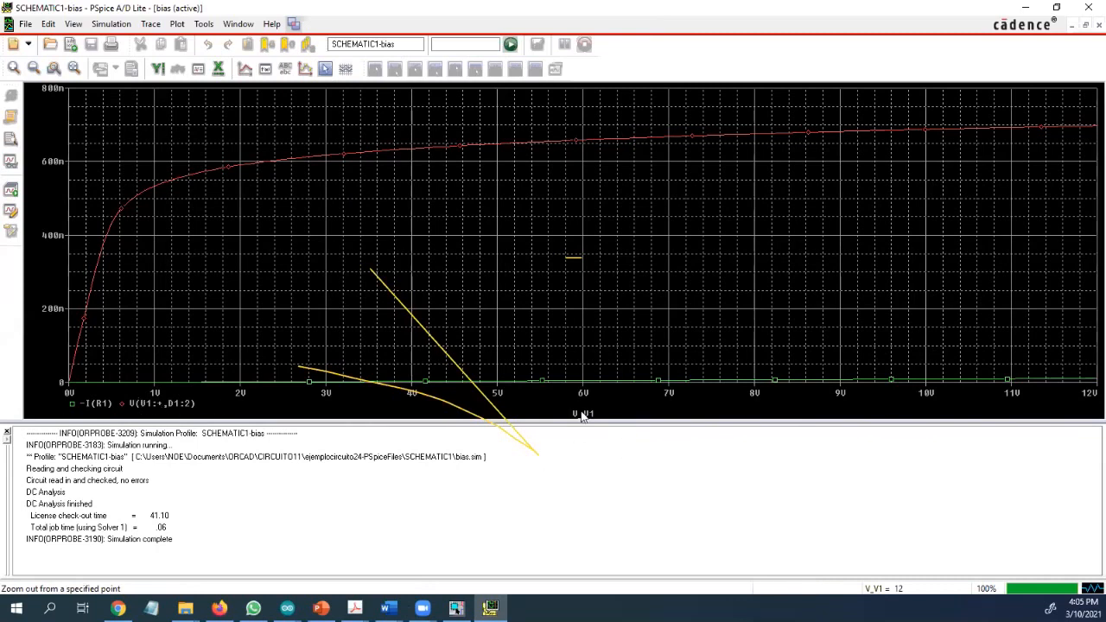
pyautogui.click(150, 403)
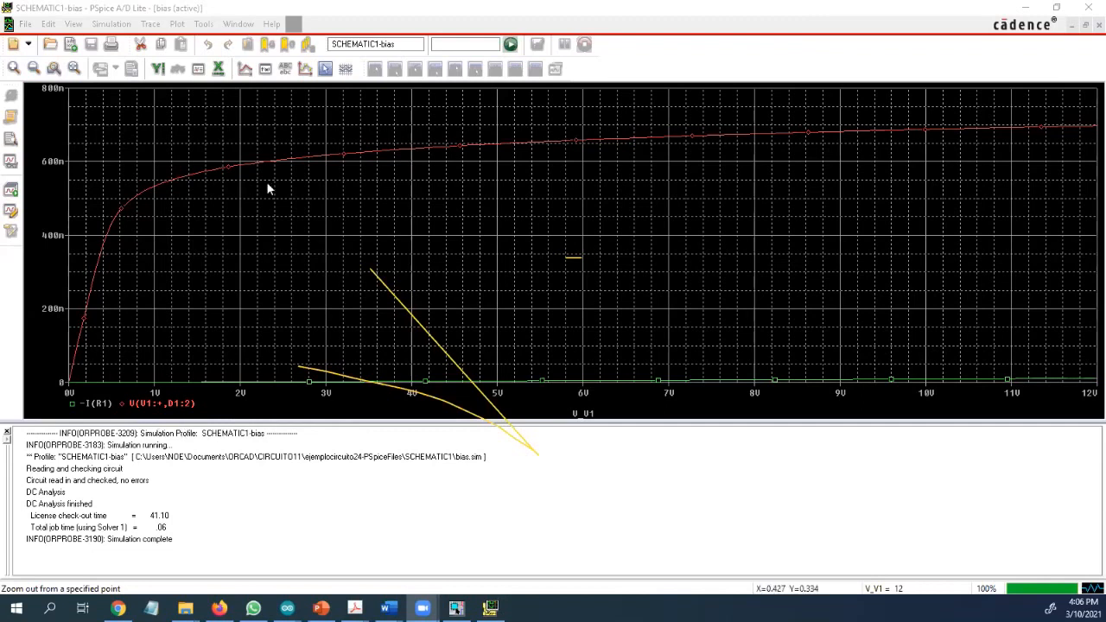
pyautogui.click(457, 608)
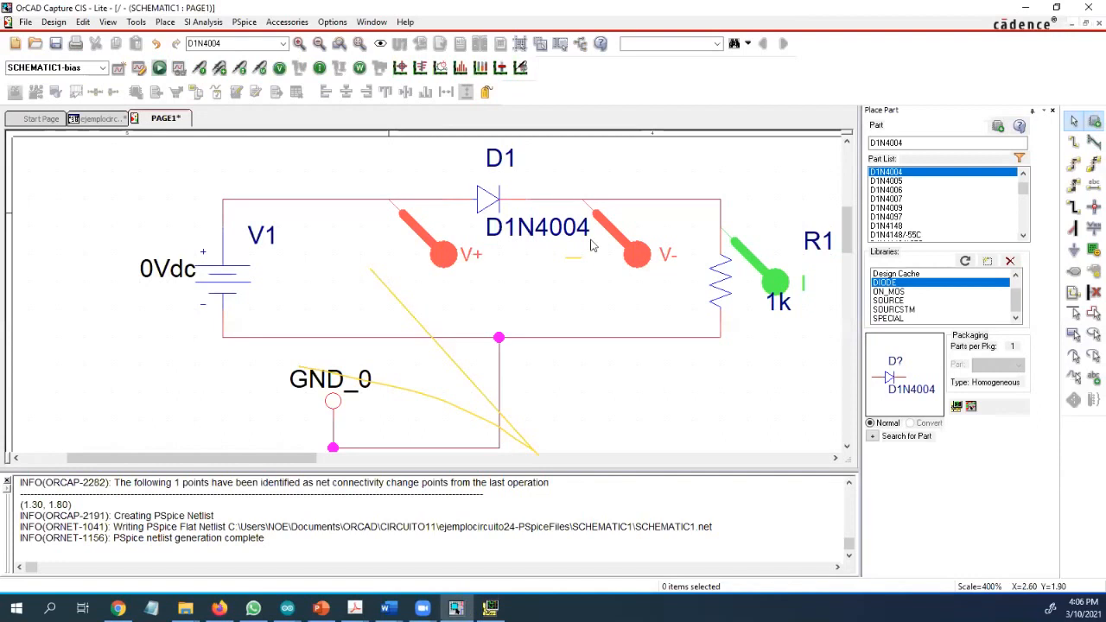
pyautogui.click(489, 608)
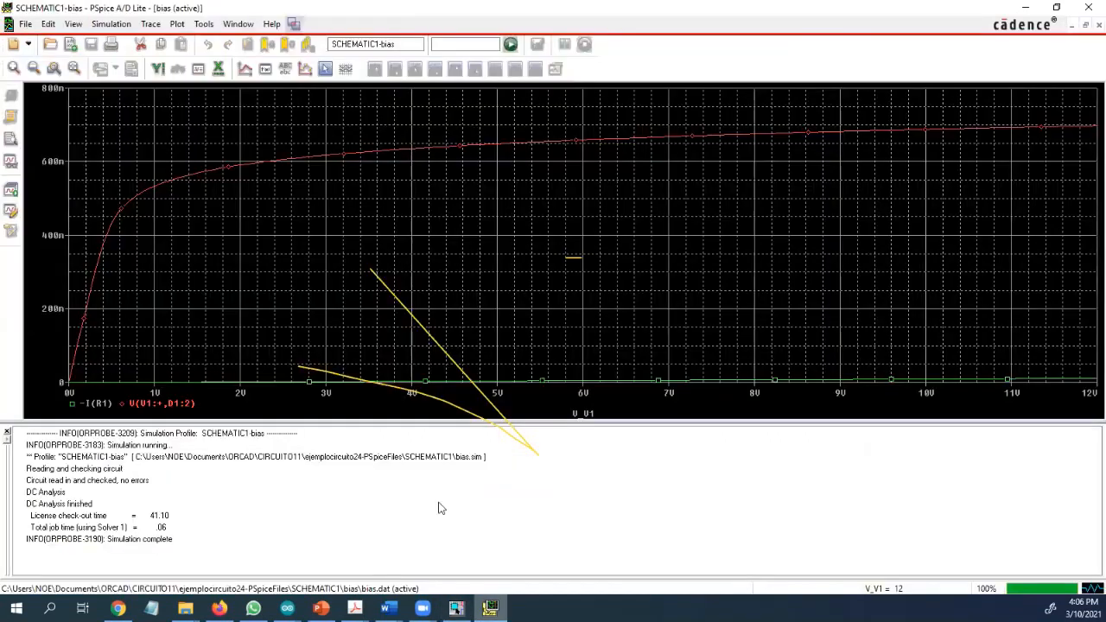
# Step: Copy the expression of the V(V1:+,D1:2) trace and delete that trace from the plot
pyautogui.doubleClick(160, 403)
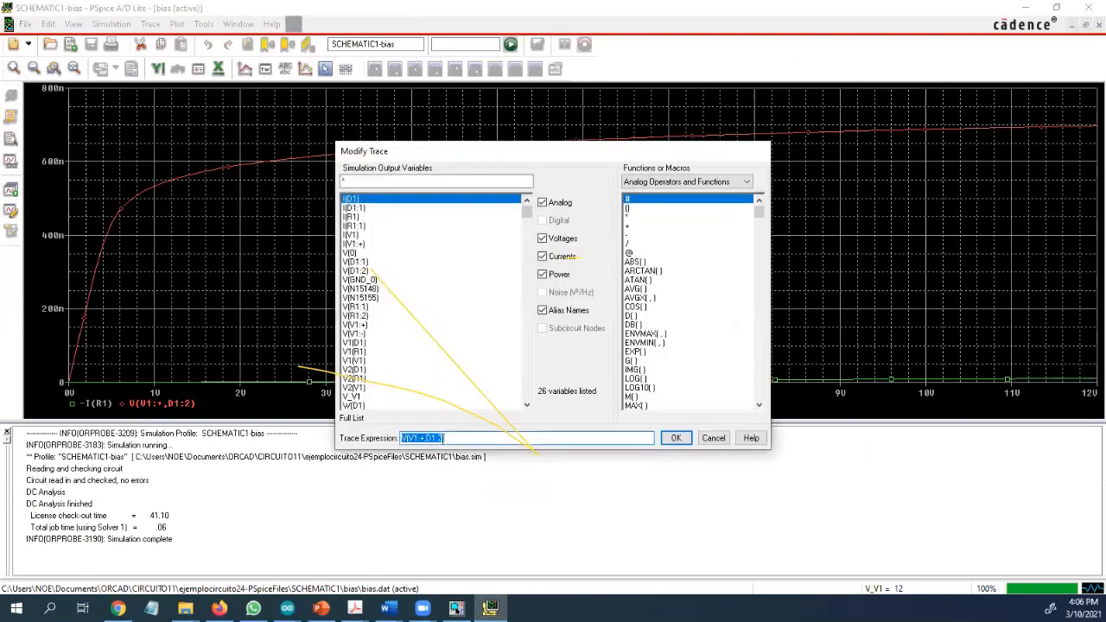
pyautogui.rightClick(429, 439)
pyautogui.click(713, 441)
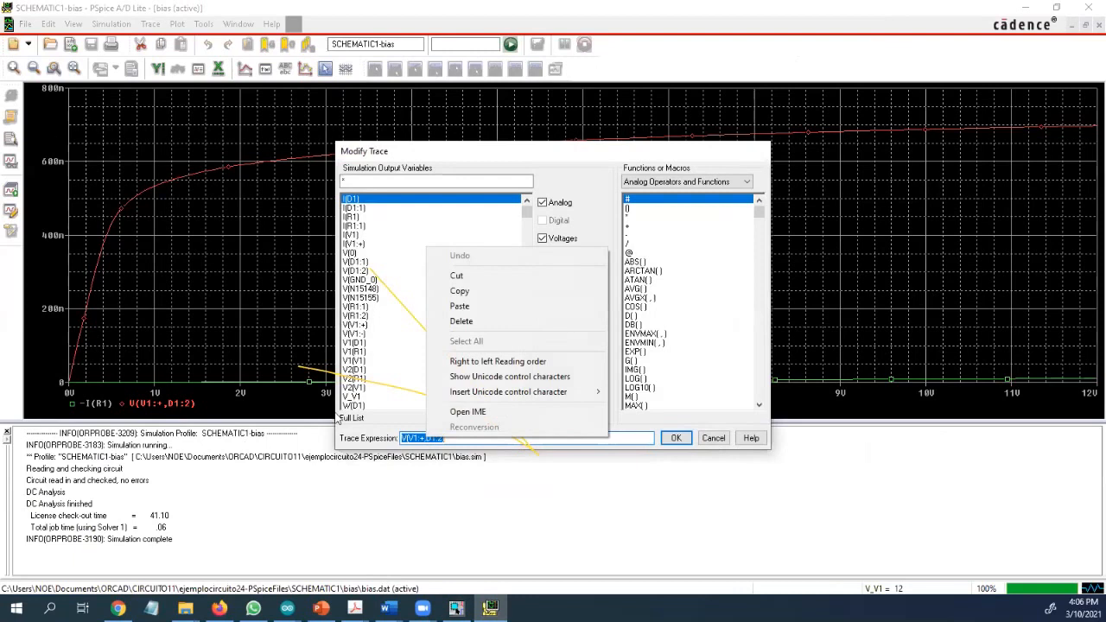
pyautogui.doubleClick(152, 403)
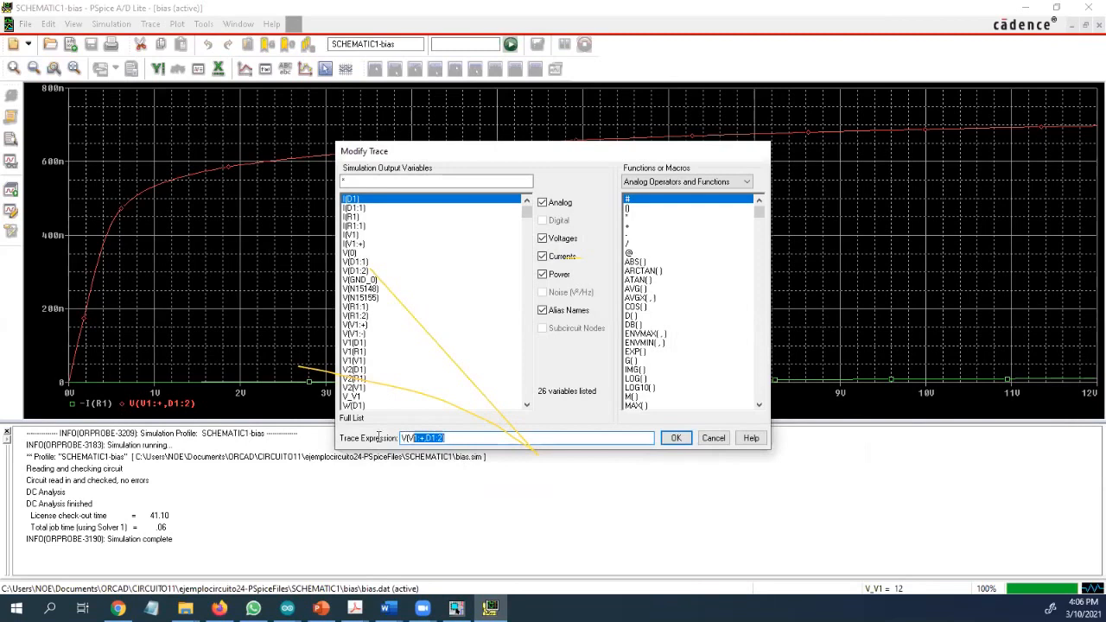
pyautogui.rightClick(429, 437)
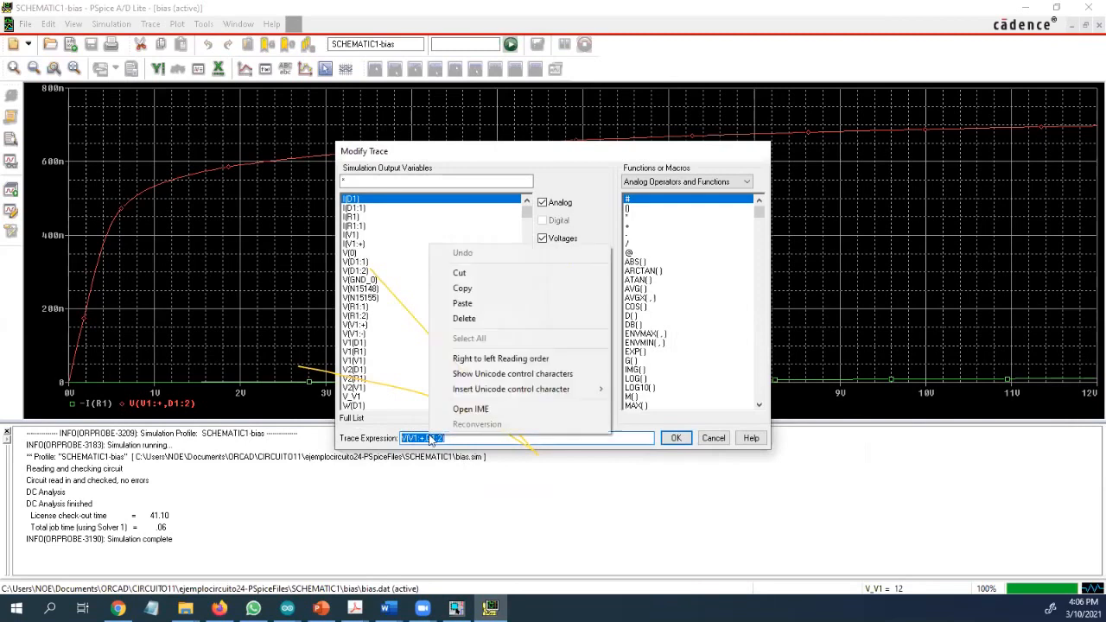
pyautogui.click(488, 289)
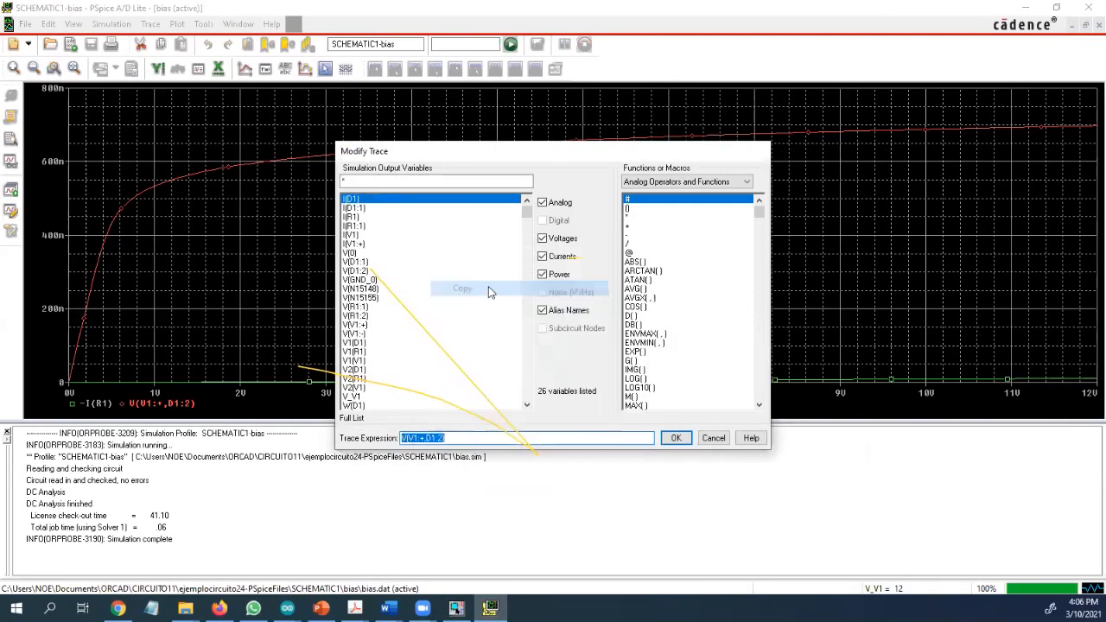
pyautogui.click(713, 438)
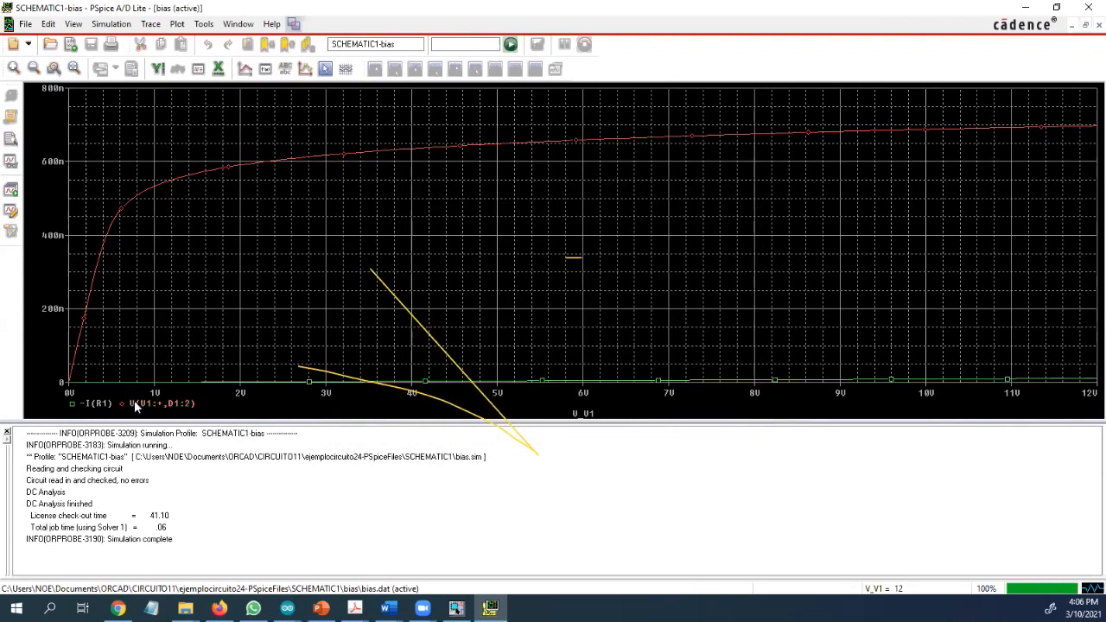
pyautogui.press('Delete')
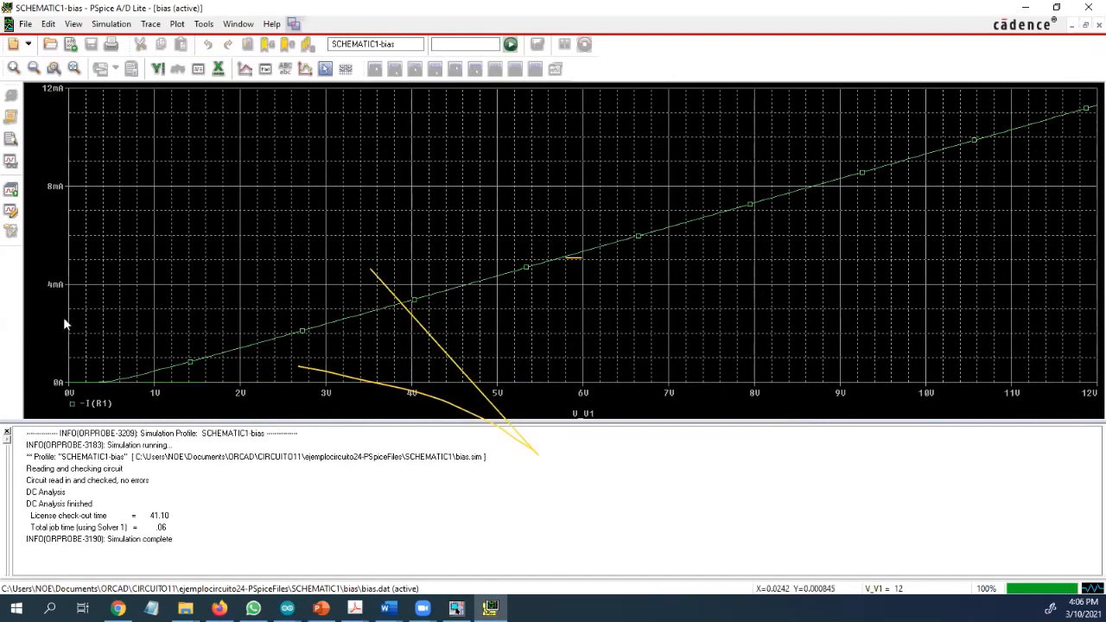
pyautogui.rightClick(587, 400)
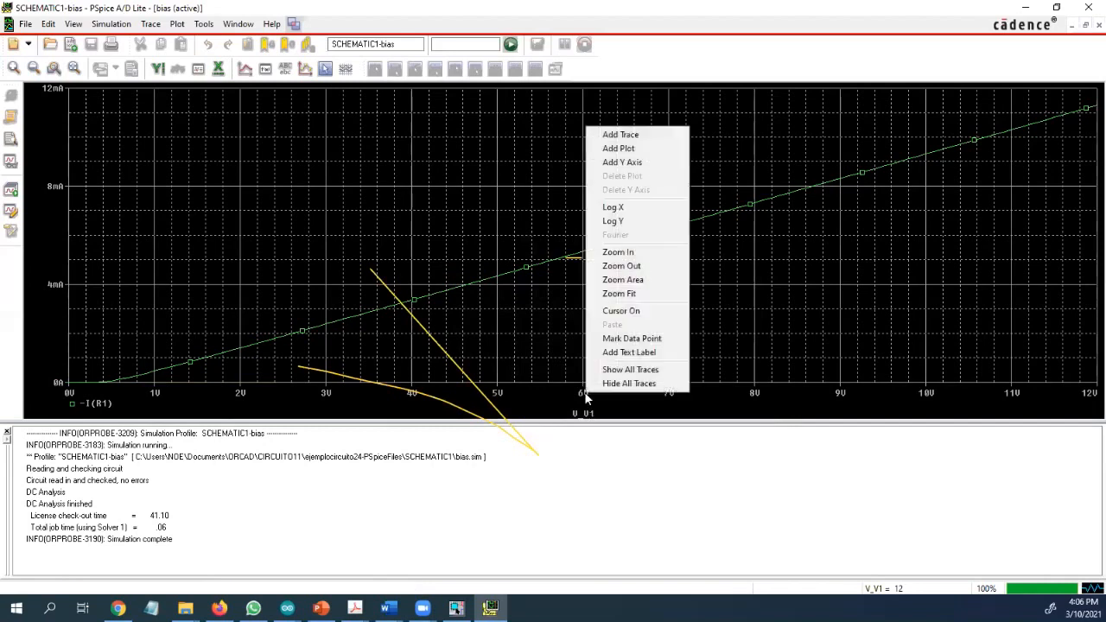
pyautogui.press('Escape')
pyautogui.doubleClick(584, 397)
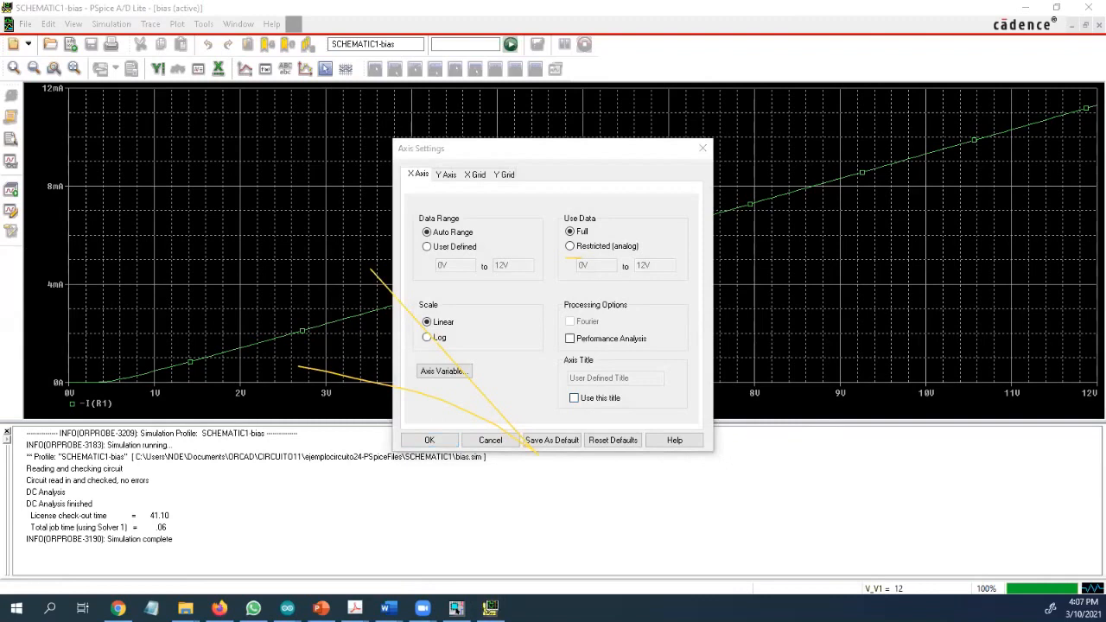
pyautogui.click(704, 149)
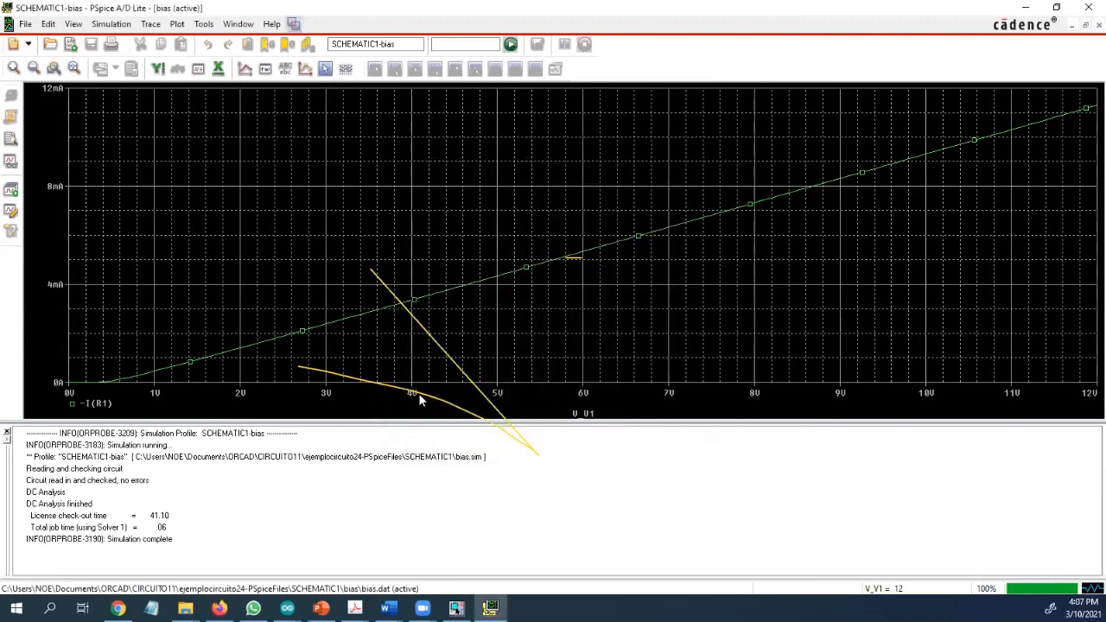
# Step: Set the plot's X axis variable to the copied expression V(V1:+,D1:2)
pyautogui.doubleClick(583, 394)
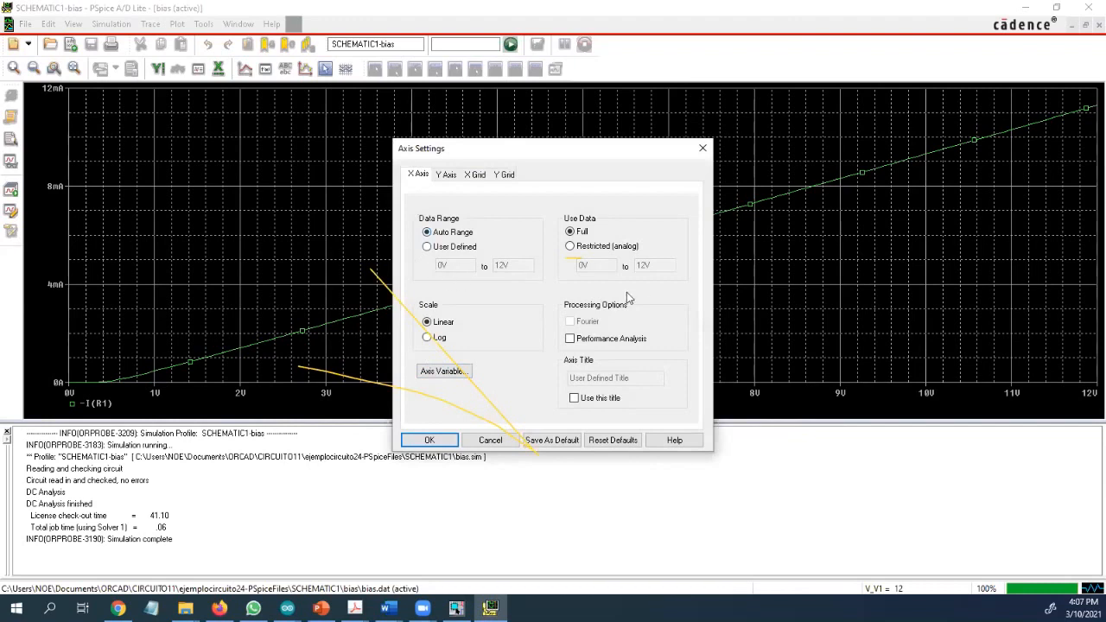
pyautogui.click(464, 373)
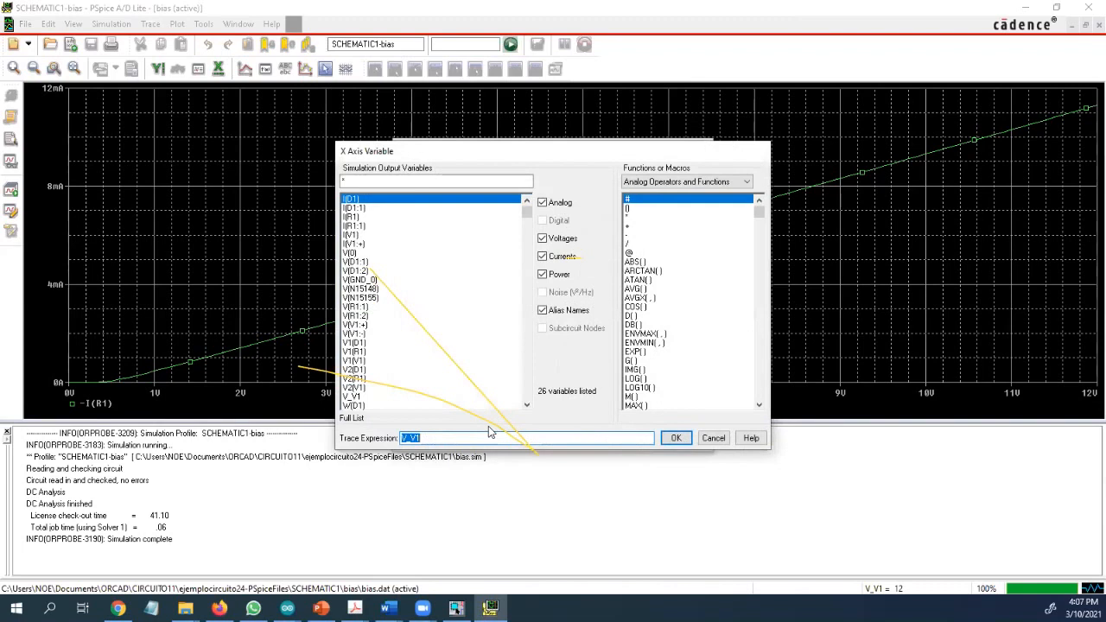
pyautogui.click(437, 437)
pyautogui.moveTo(437, 437); pyautogui.dragTo(340, 428)
pyautogui.hotkey('ctrl', 'v')
pyautogui.click(676, 438)
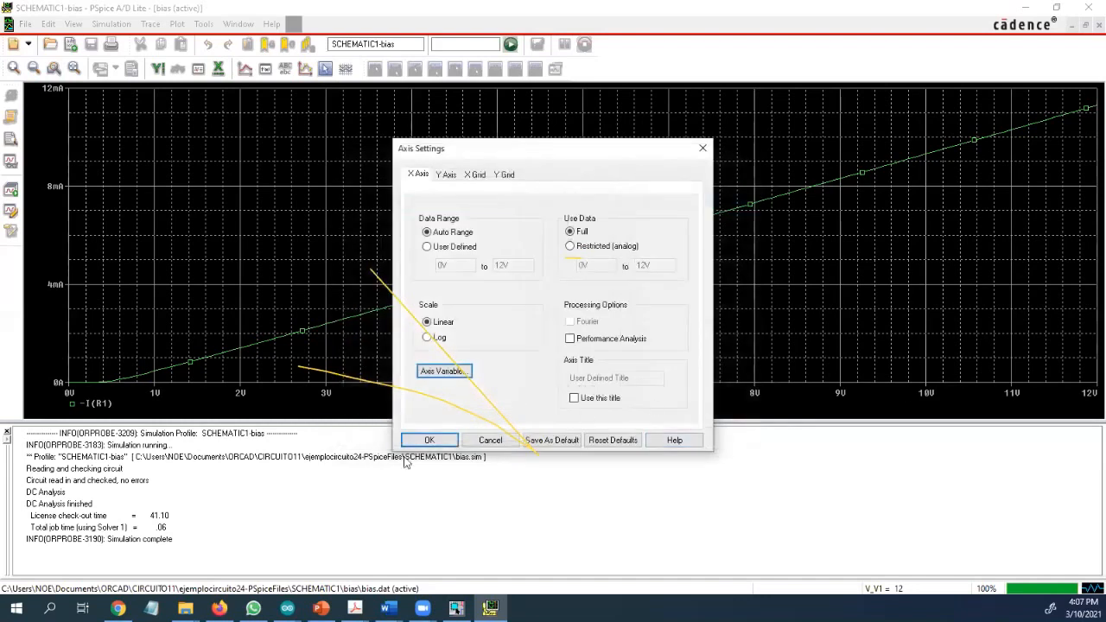
pyautogui.click(426, 440)
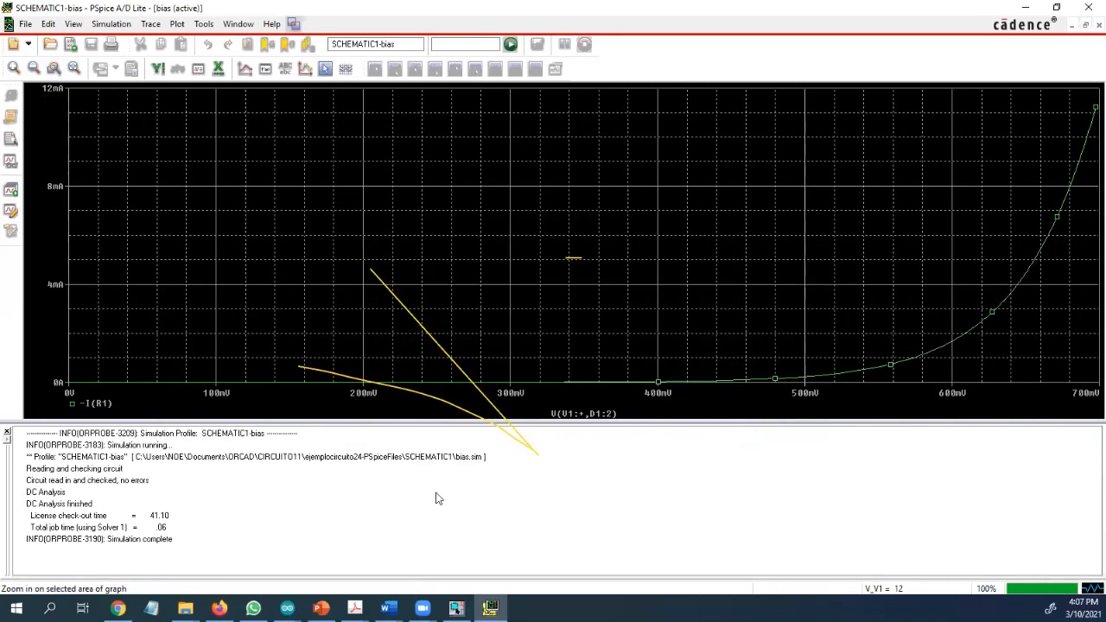
# Step: Switch to Firefox and compare the plotted diode curve with the "curva diodo" image results
pyautogui.moveTo(490, 608)
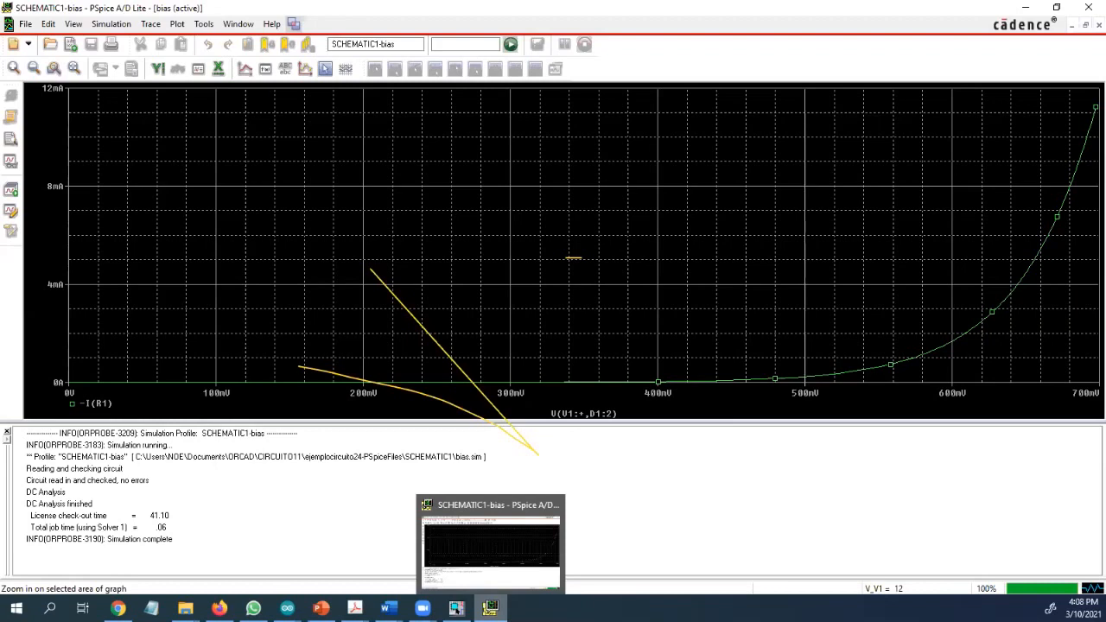
pyautogui.moveTo(185, 608)
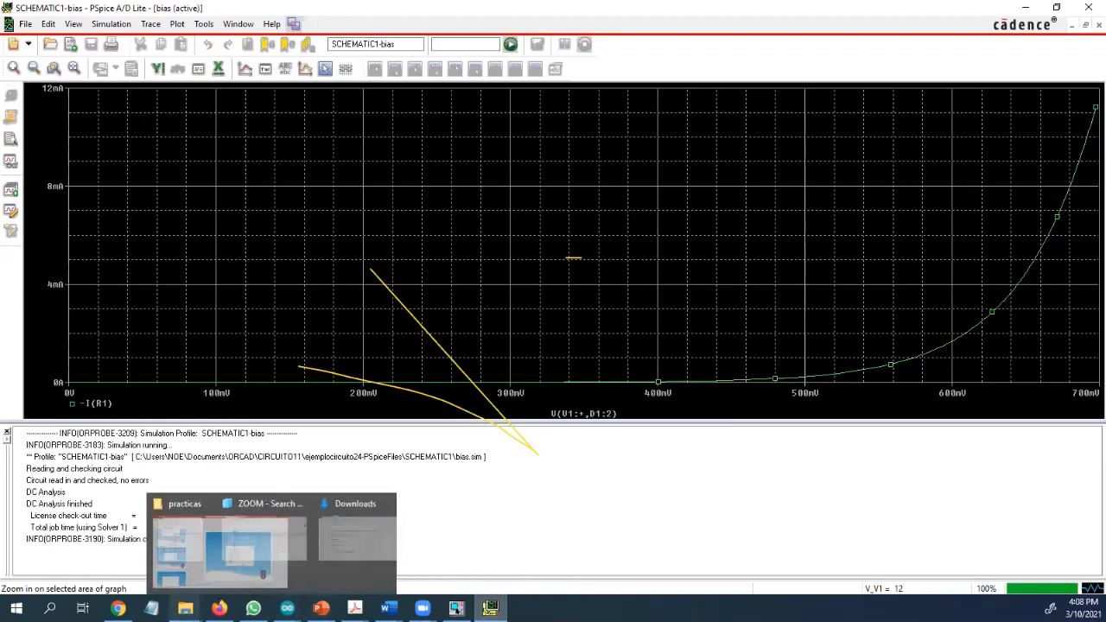
pyautogui.click(219, 608)
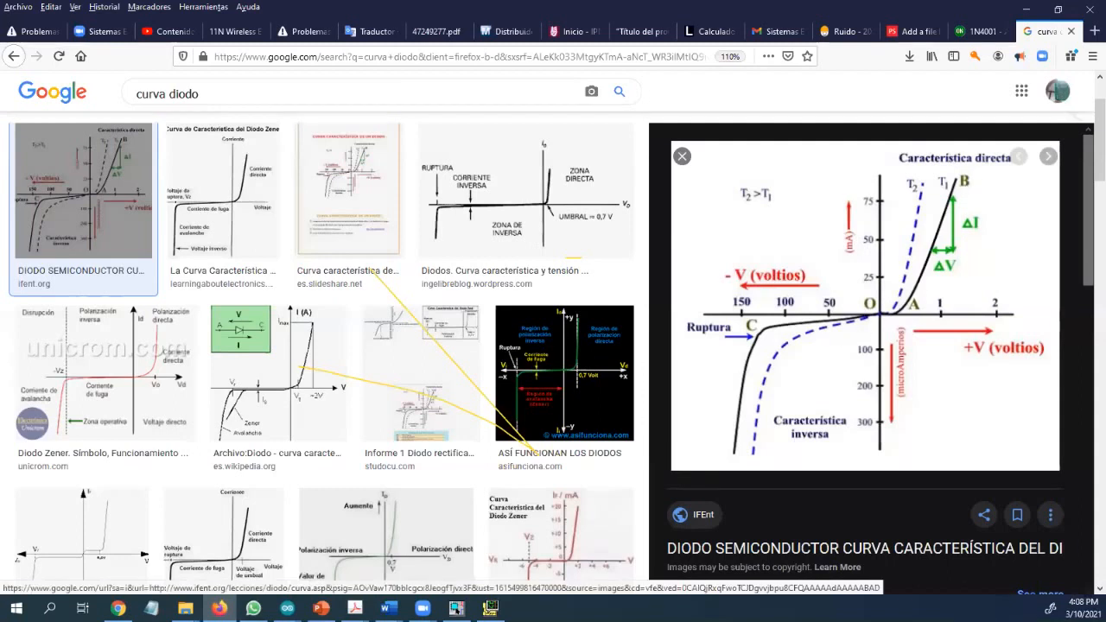
# Step: Return to the PSpice plot, turn on the cursor, and trace the -I(R1) curve from about 603 mV to its end at about 697 mV
pyautogui.hotkey('alt', 'Tab')
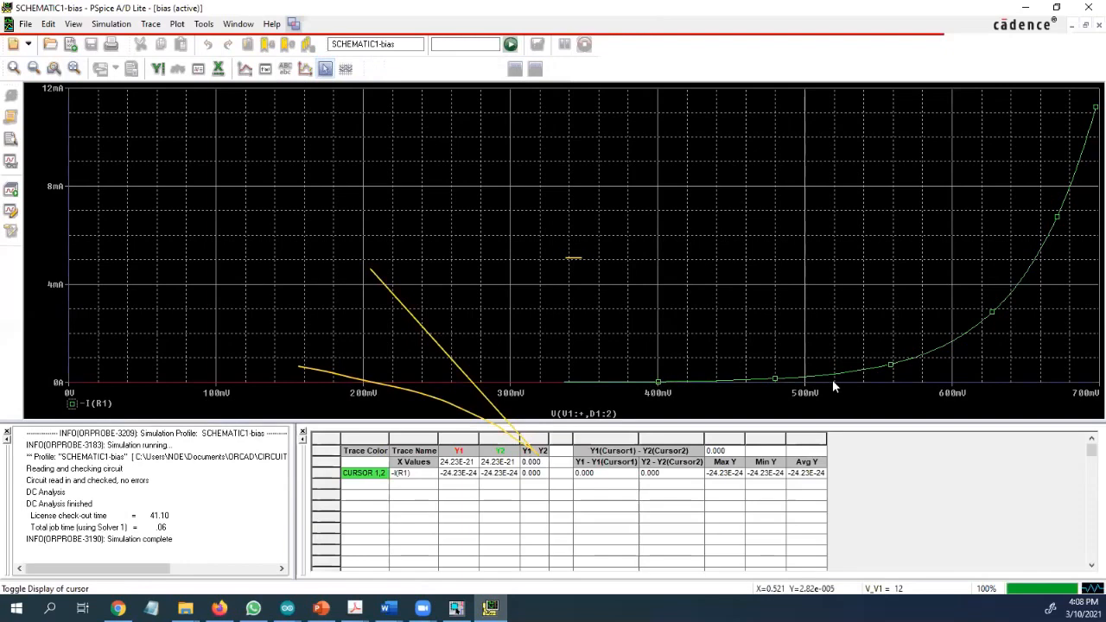
pyautogui.moveTo(821, 377); pyautogui.dragTo(957, 338)
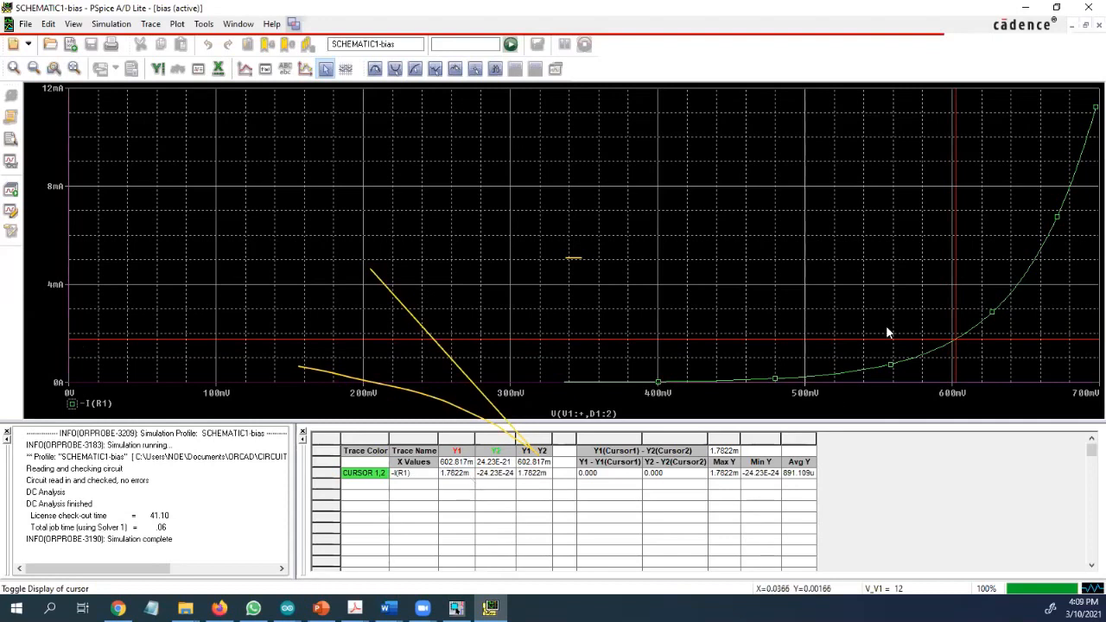
pyautogui.click(963, 341)
pyautogui.moveTo(1028, 309); pyautogui.dragTo(1098, 246)
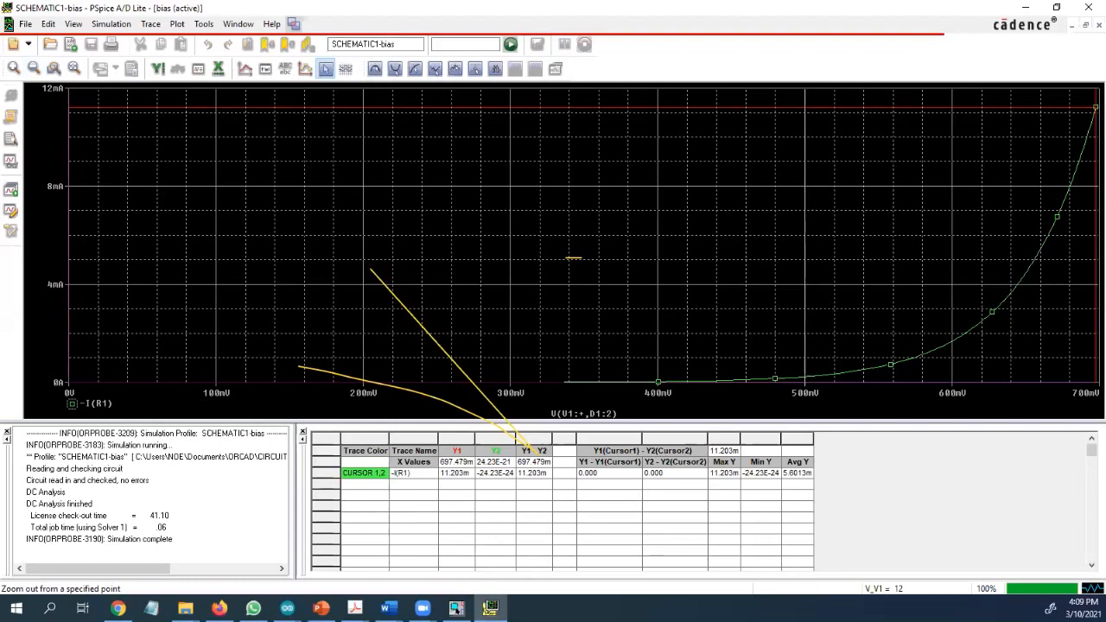
# Step: Review the Capture schematic and its markers against the PSpice diode curve, finishing on the schematic
pyautogui.click(495, 603)
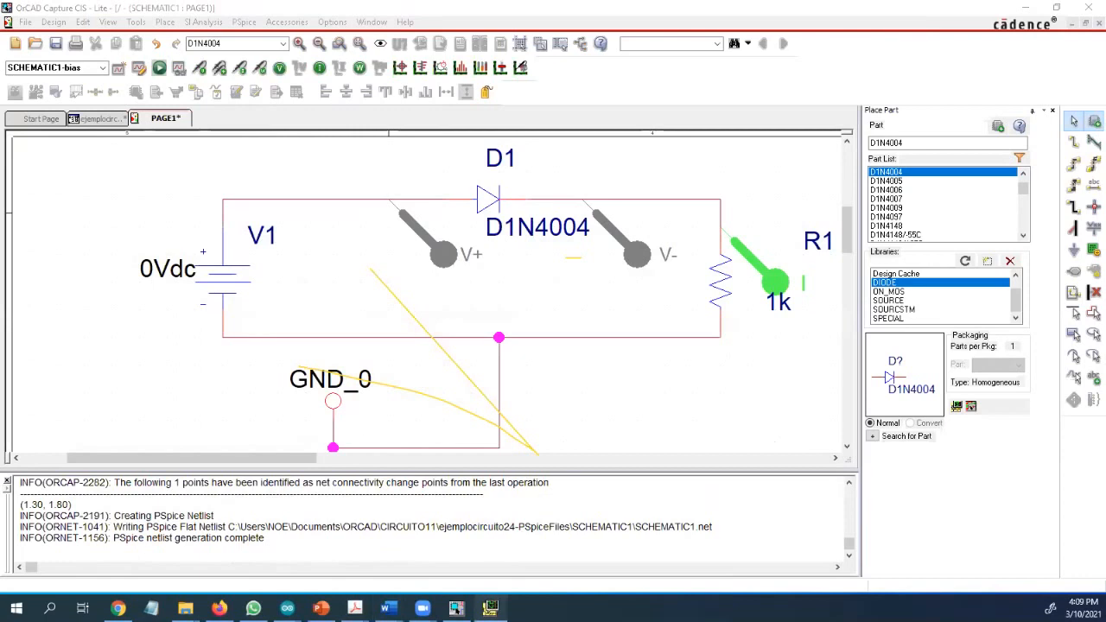
pyautogui.click(490, 608)
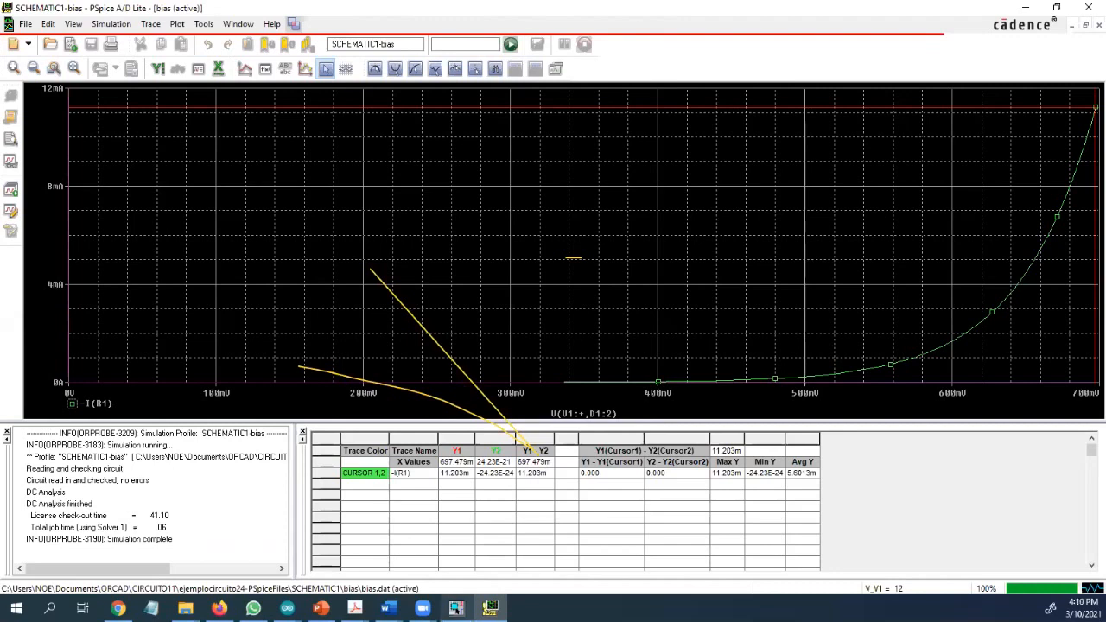
pyautogui.moveTo(456, 608)
pyautogui.click(456, 540)
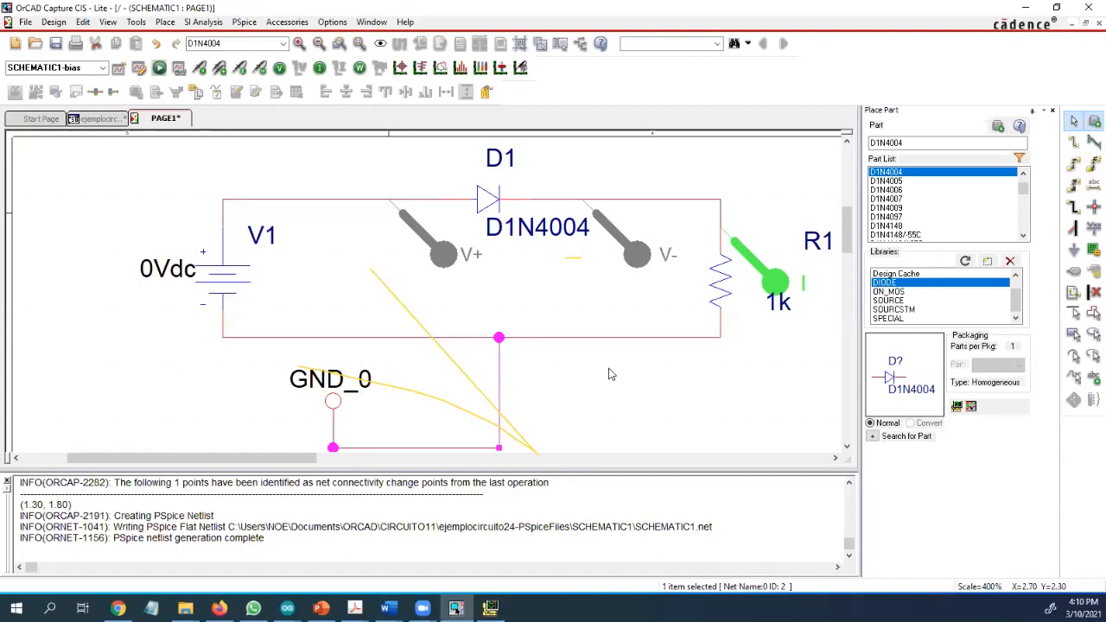
# Step: Try deleting the vertical wire between the circuit's lower wire and the ground connection, and undo the deletion
pyautogui.press('Delete')
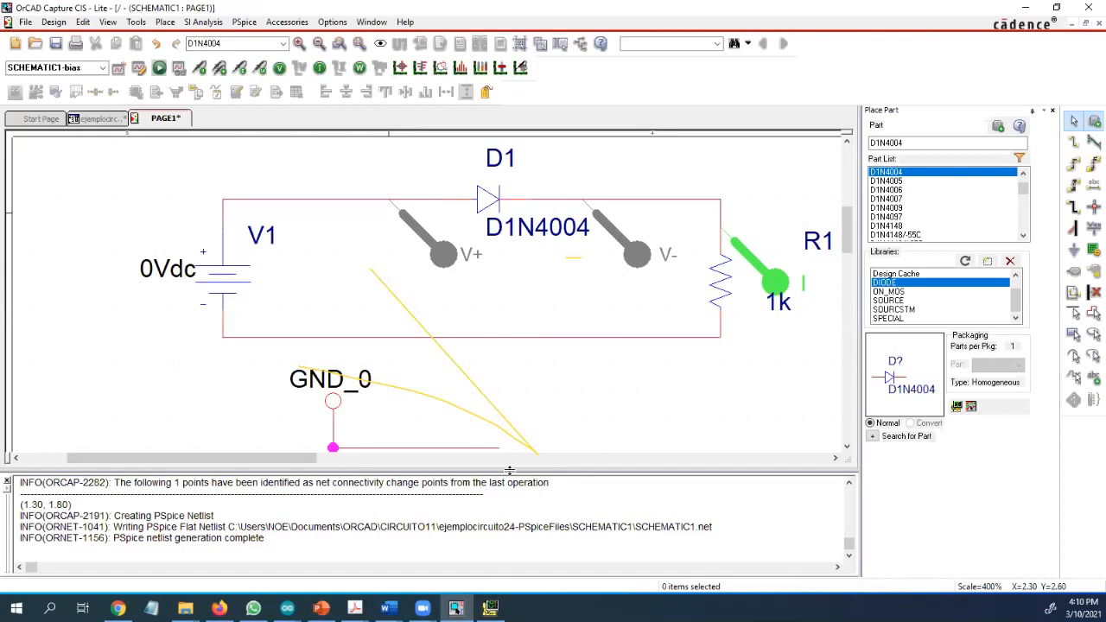
pyautogui.hotkey('ctrl', 'z')
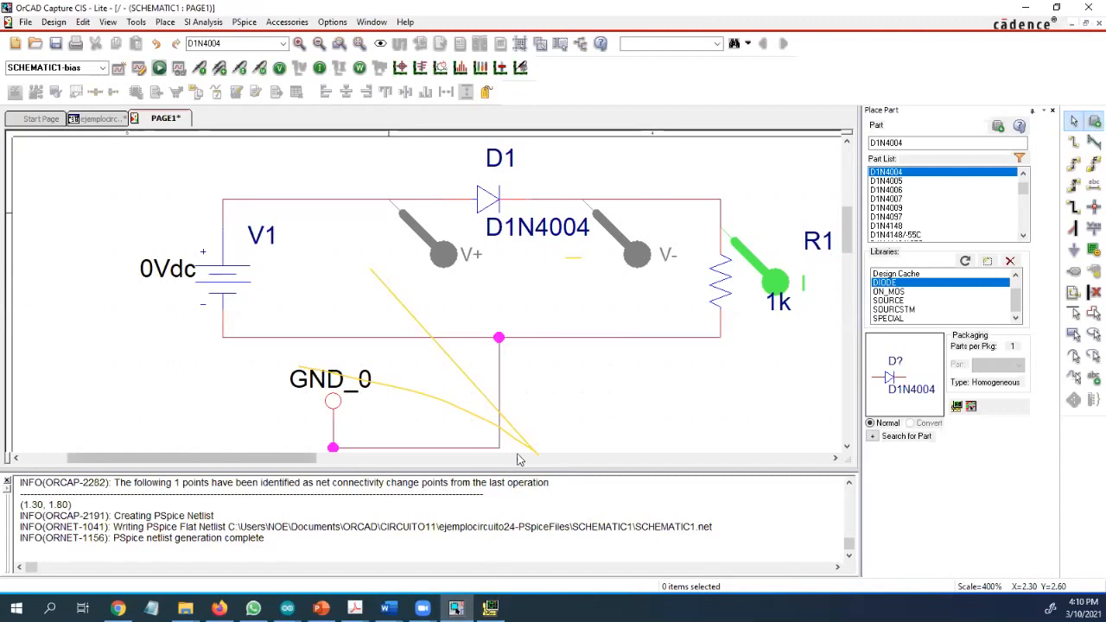
# Step: Switch to the PSpice plot and review its X and Y axis and grid settings, including the X axis variable expression
pyautogui.click(490, 607)
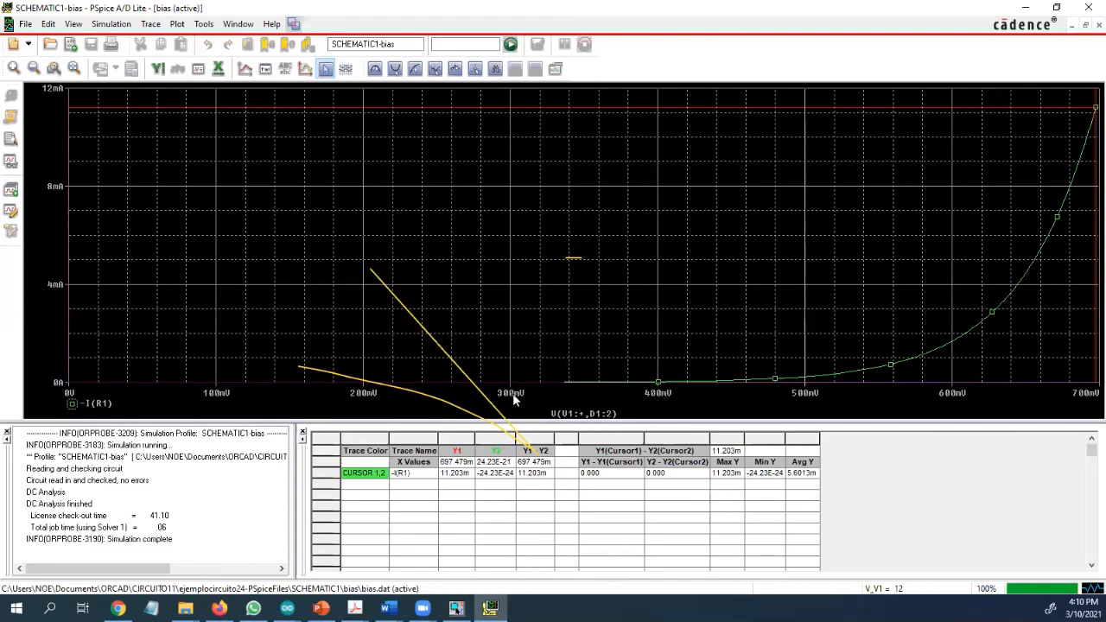
pyautogui.doubleClick(662, 398)
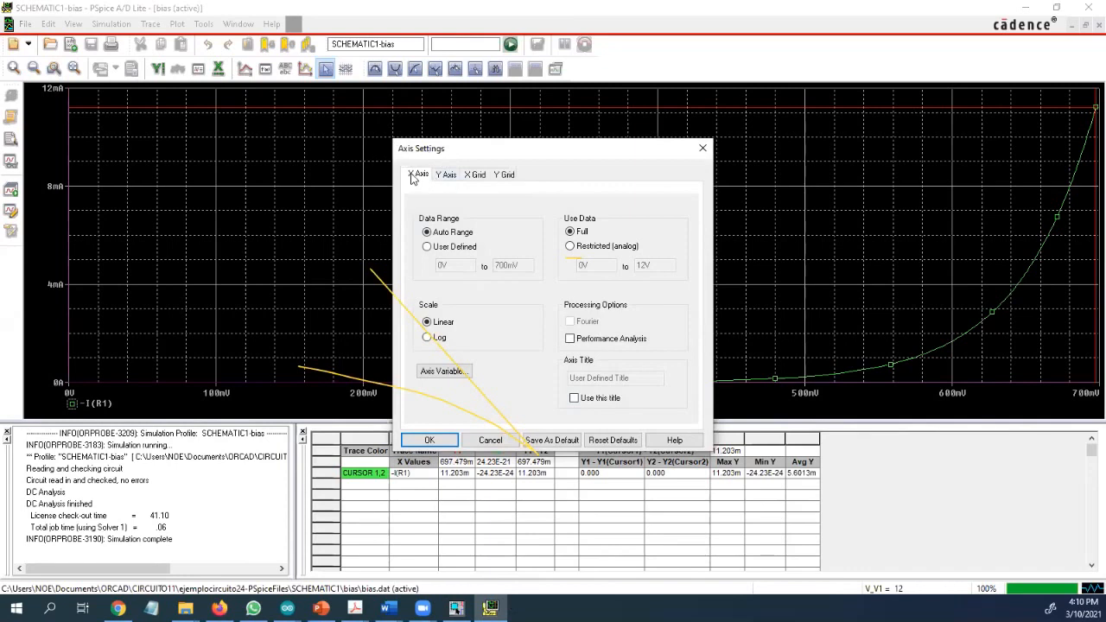
pyautogui.click(446, 174)
pyautogui.click(475, 174)
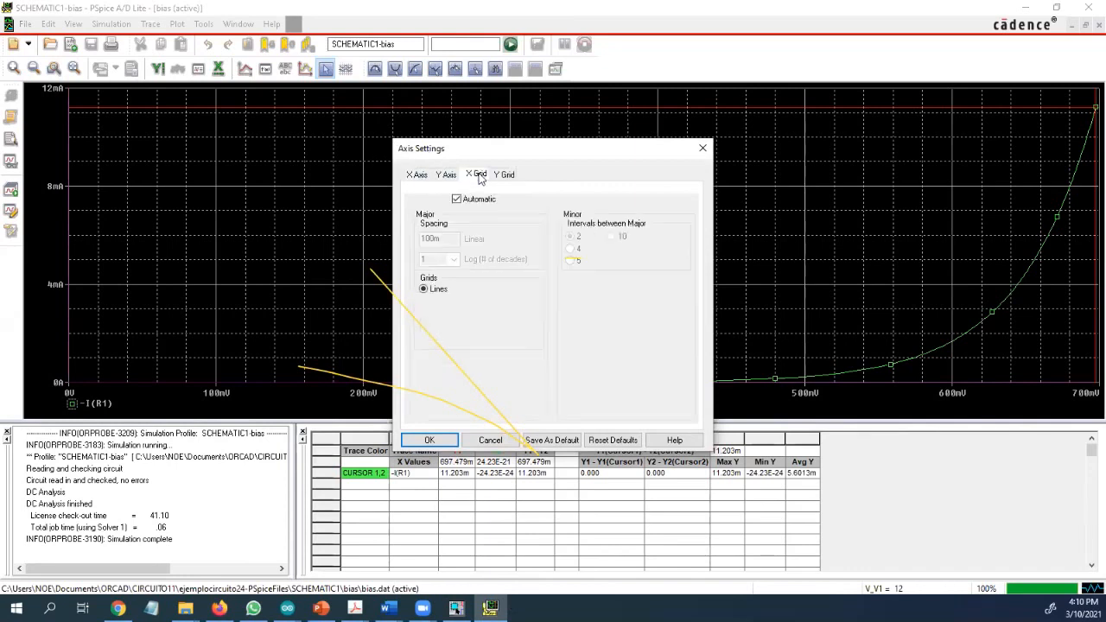
pyautogui.click(507, 175)
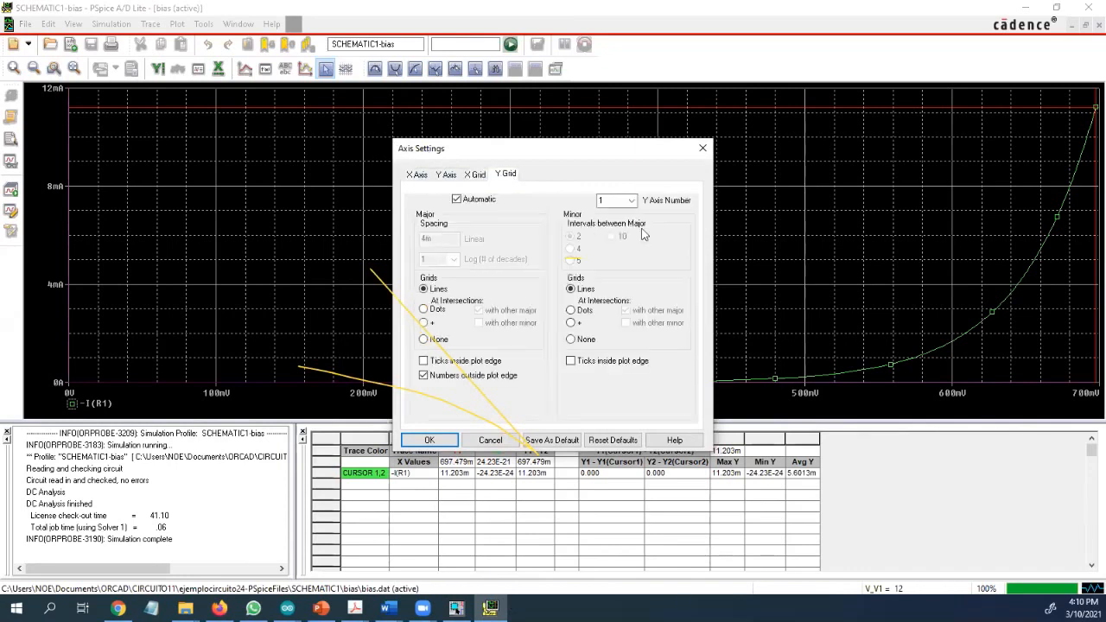
pyautogui.click(419, 177)
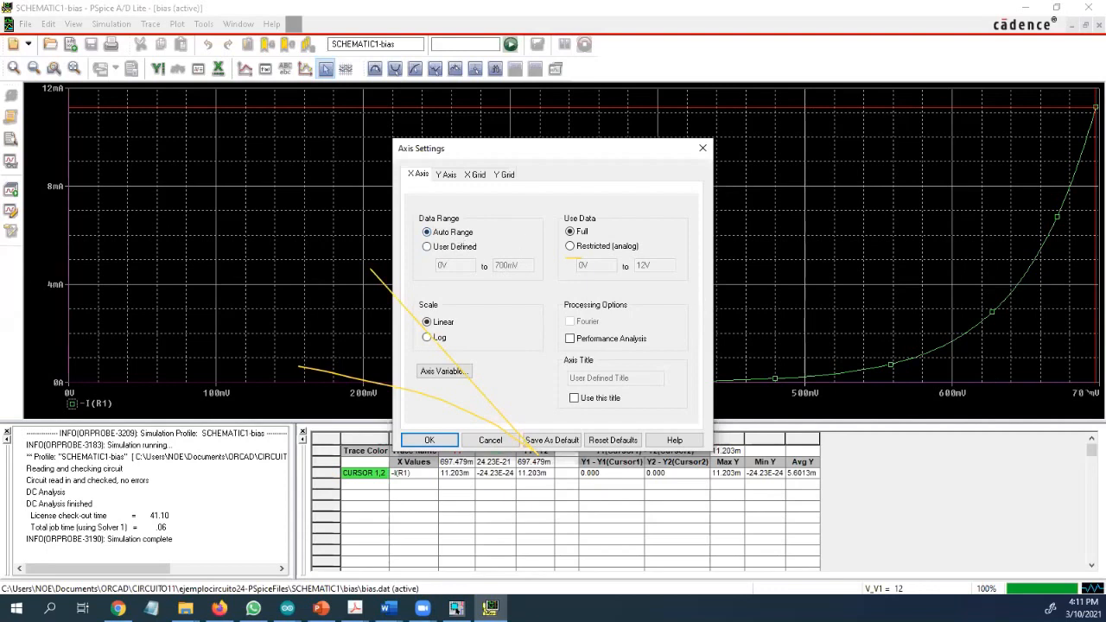
pyautogui.click(431, 372)
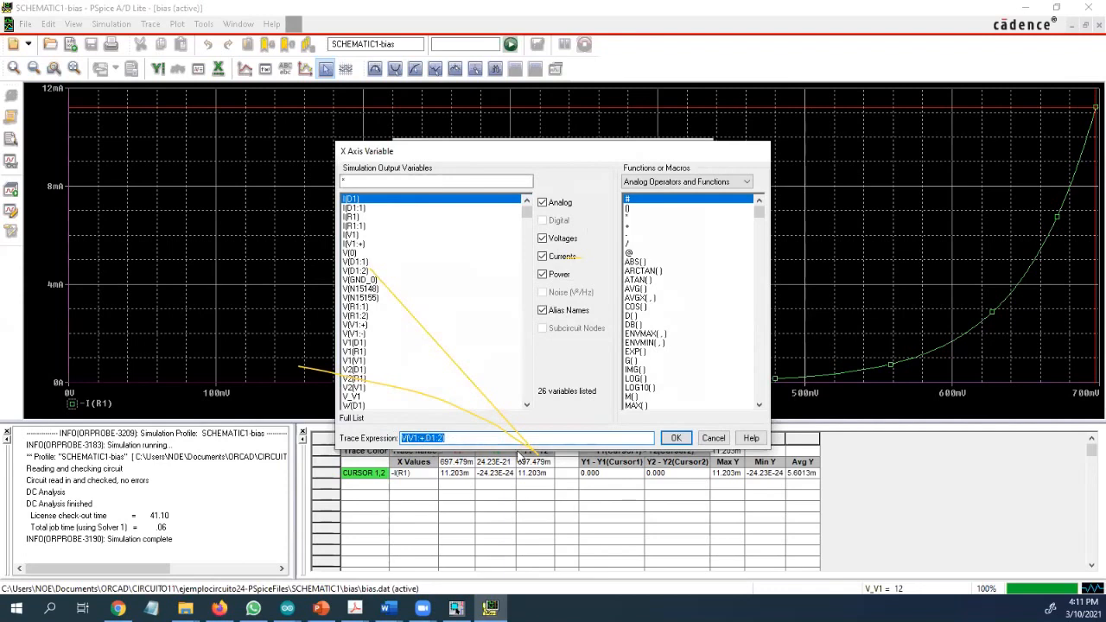
pyautogui.click(674, 438)
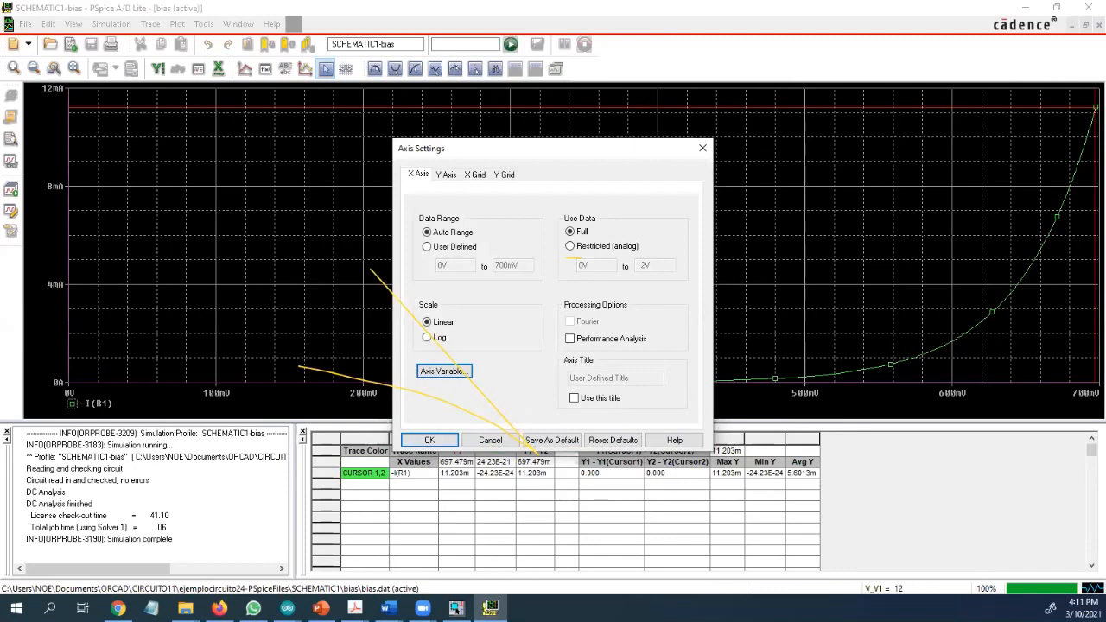
pyautogui.click(416, 441)
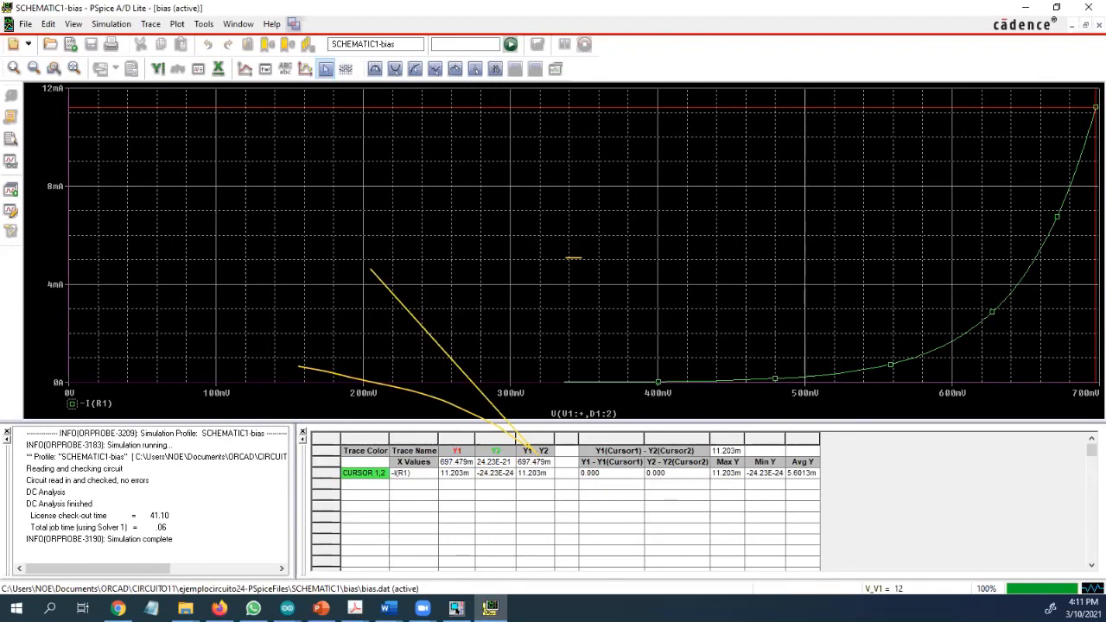
# Step: Return to the Capture schematic and delete both wire segments linking GND_0 to the circuit's lower wire
pyautogui.click(489, 608)
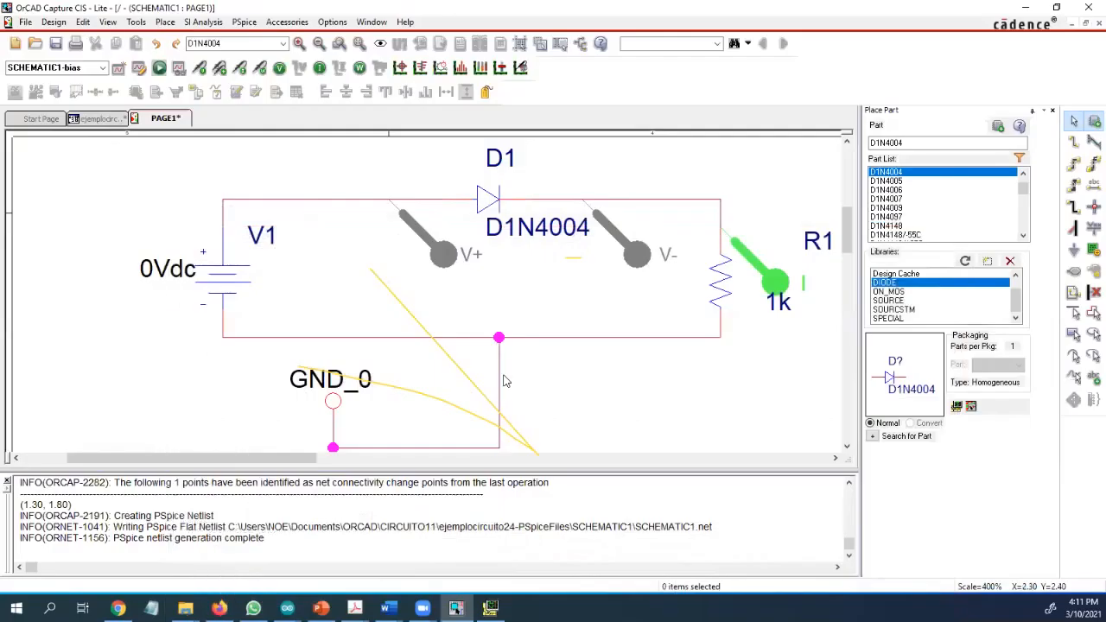
pyautogui.click(499, 383)
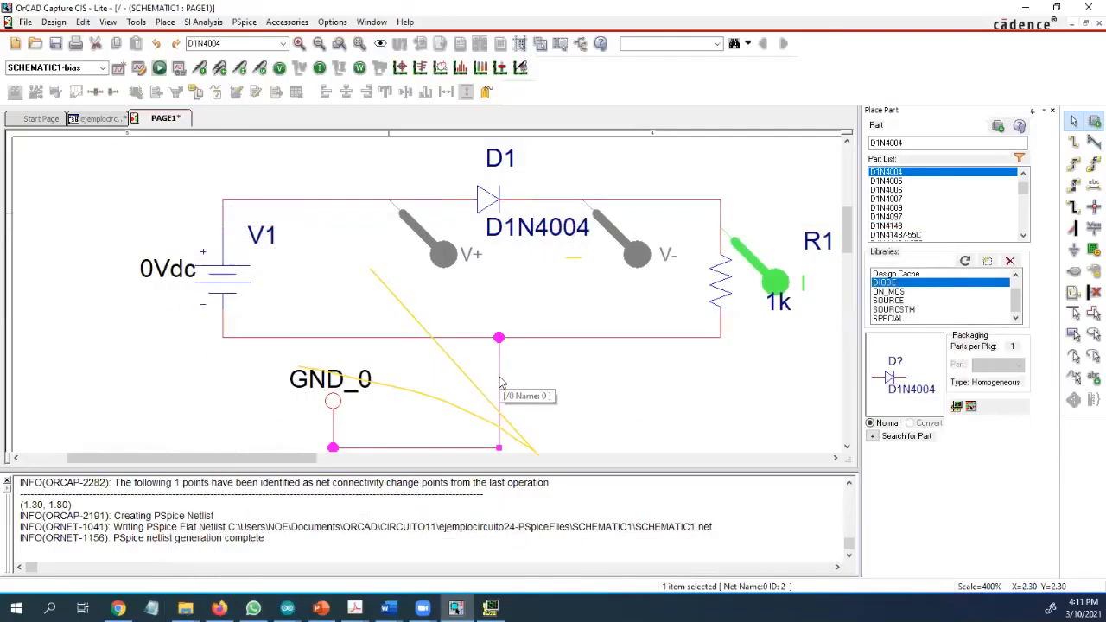
pyautogui.press('Delete')
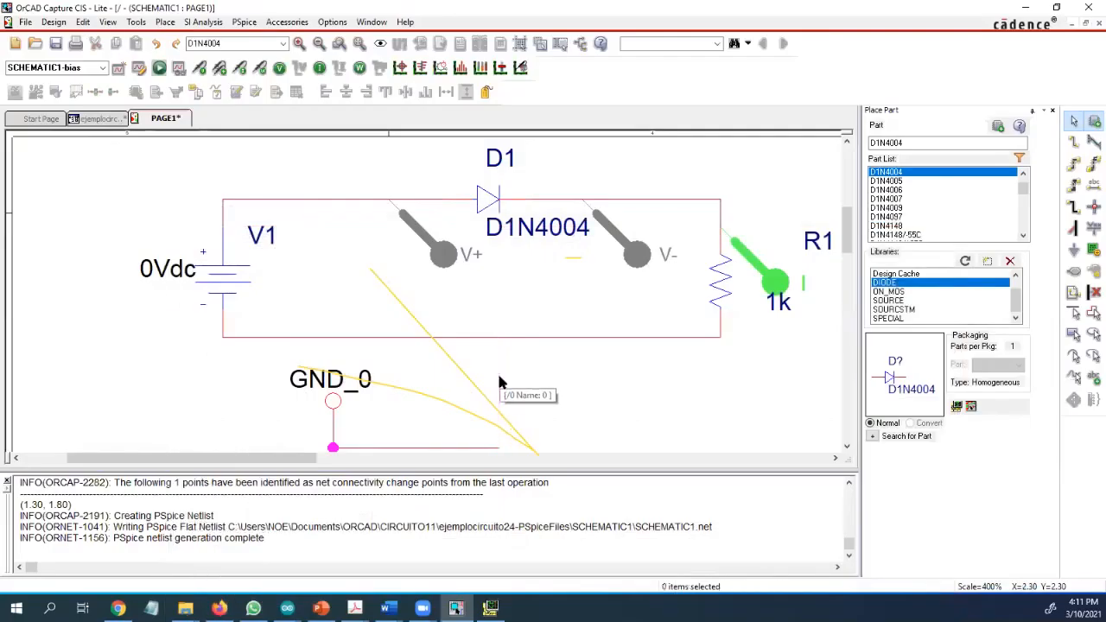
pyautogui.click(431, 450)
pyautogui.press('Delete')
# Step: Draw a wire from GND_0 around the outside of V1 to the node at V1's positive terminal
pyautogui.click(1073, 142)
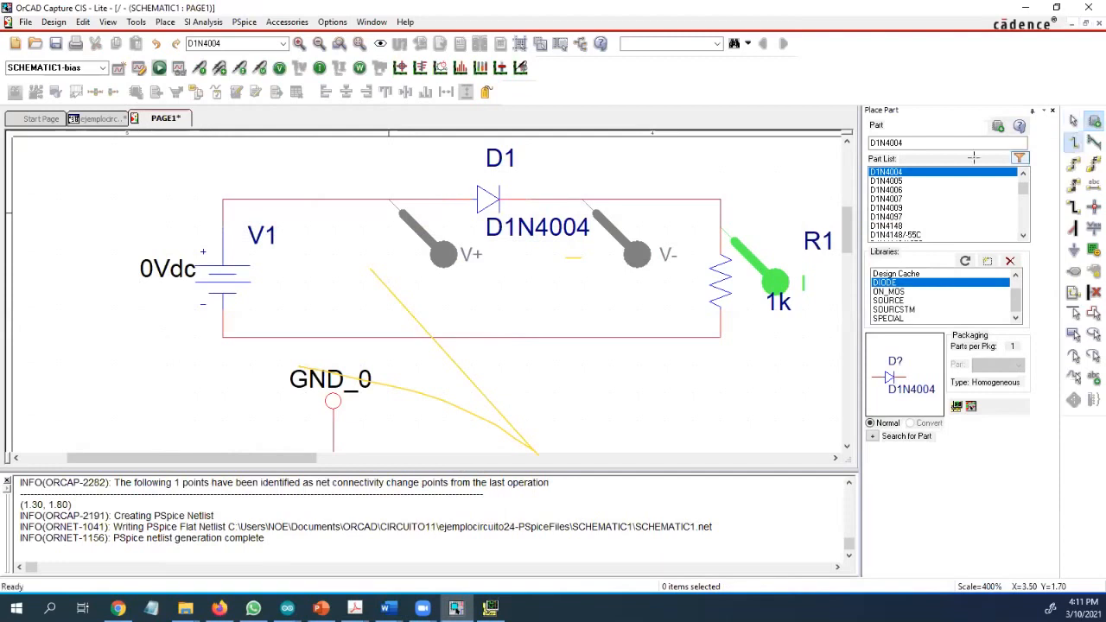
pyautogui.click(333, 443)
pyautogui.click(58, 197)
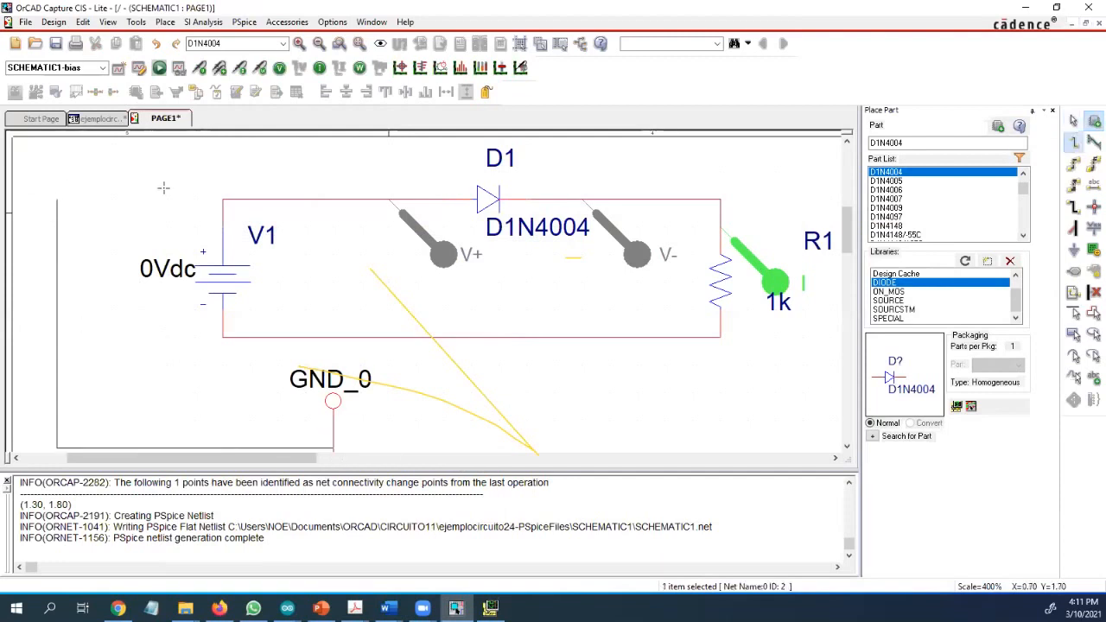
pyautogui.click(223, 199)
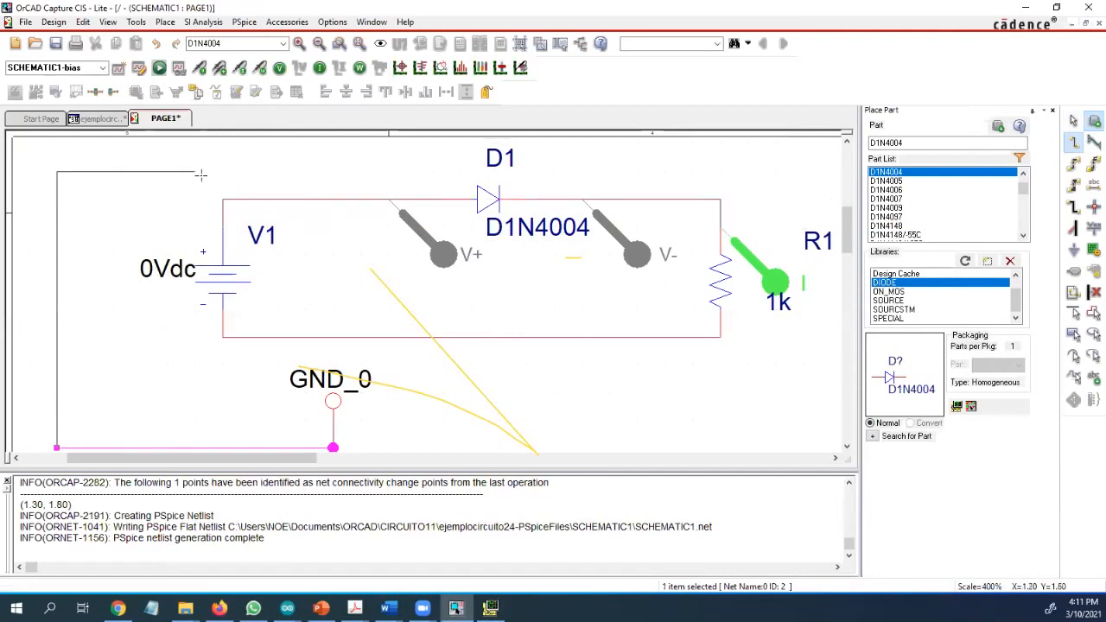
pyautogui.click(223, 199)
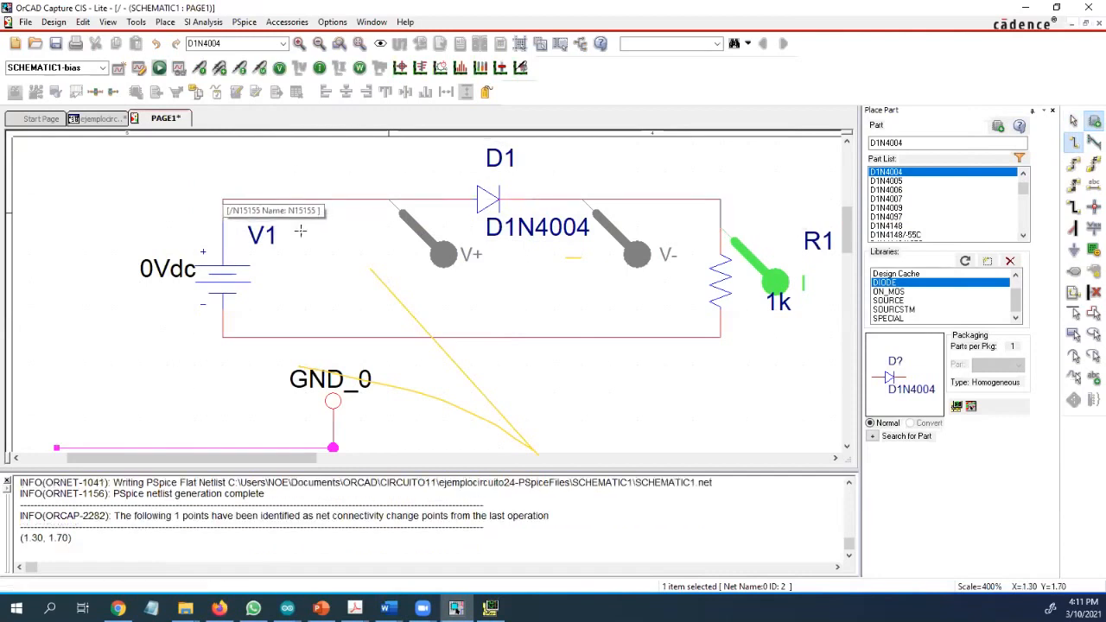
pyautogui.press('Escape')
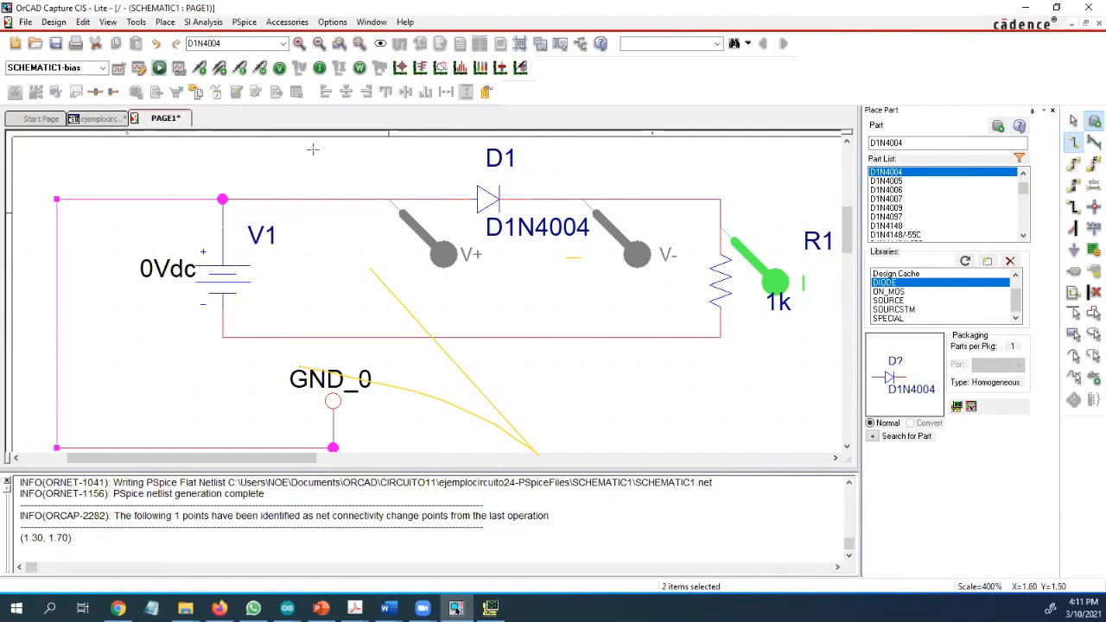
# Step: Delete the V+ and V- differential markers around D1, run the simulation, and check the resulting current plot before returning to the schematic
pyautogui.click(448, 260)
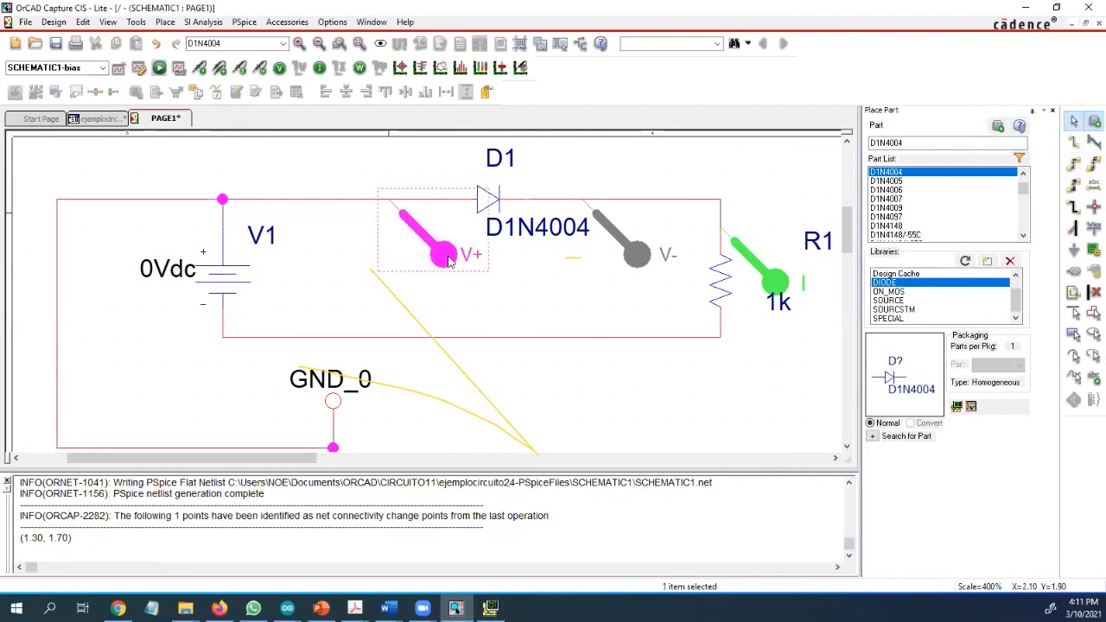
pyautogui.press('Delete')
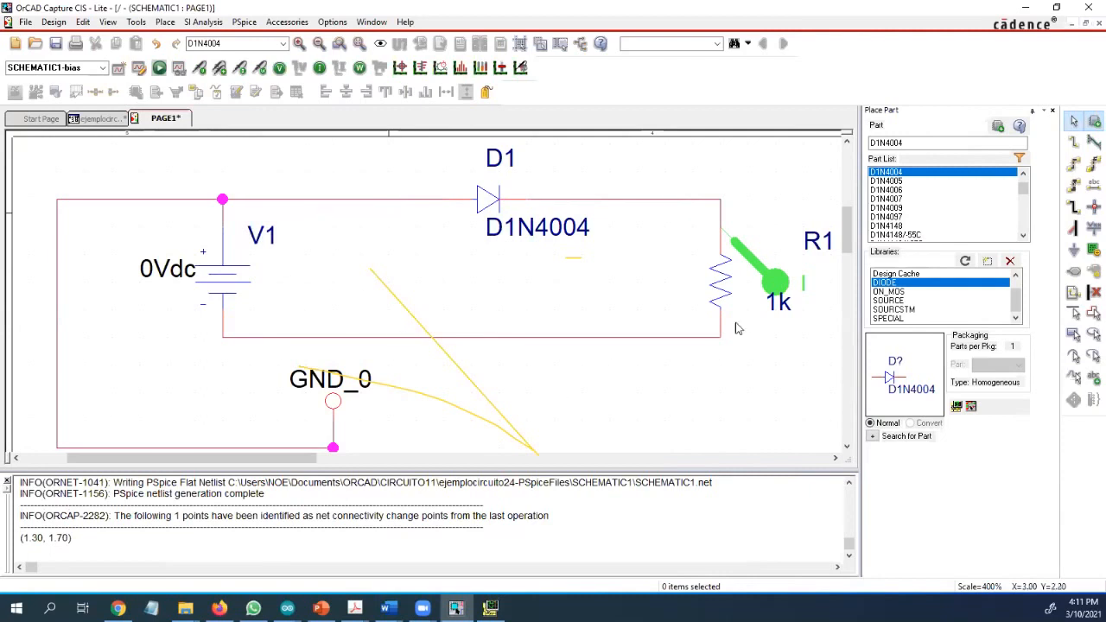
pyautogui.click(161, 68)
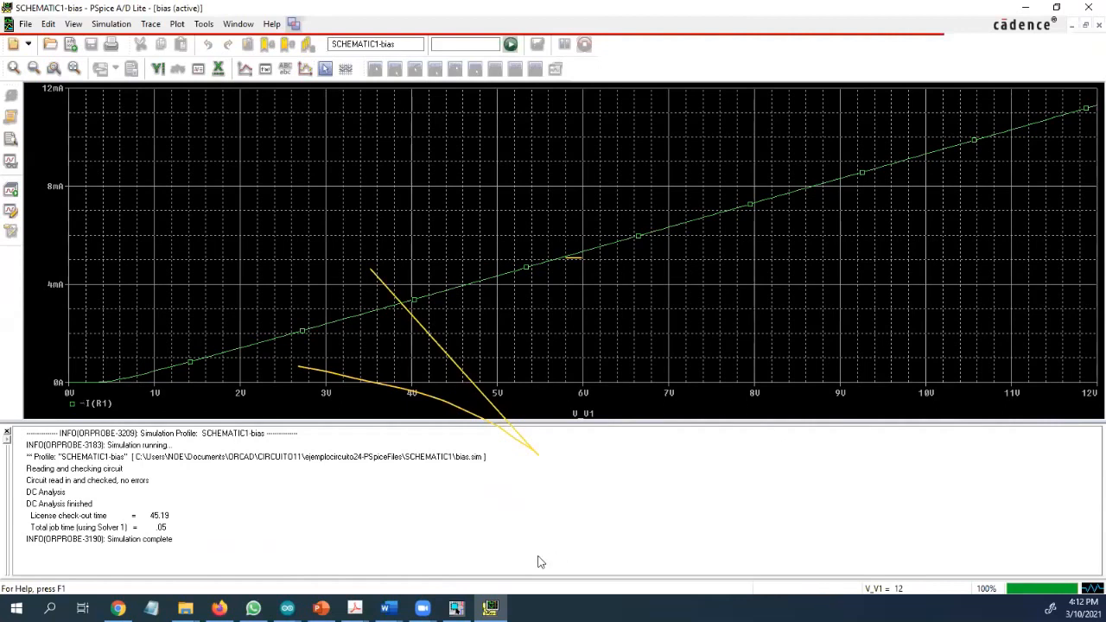
pyautogui.click(219, 608)
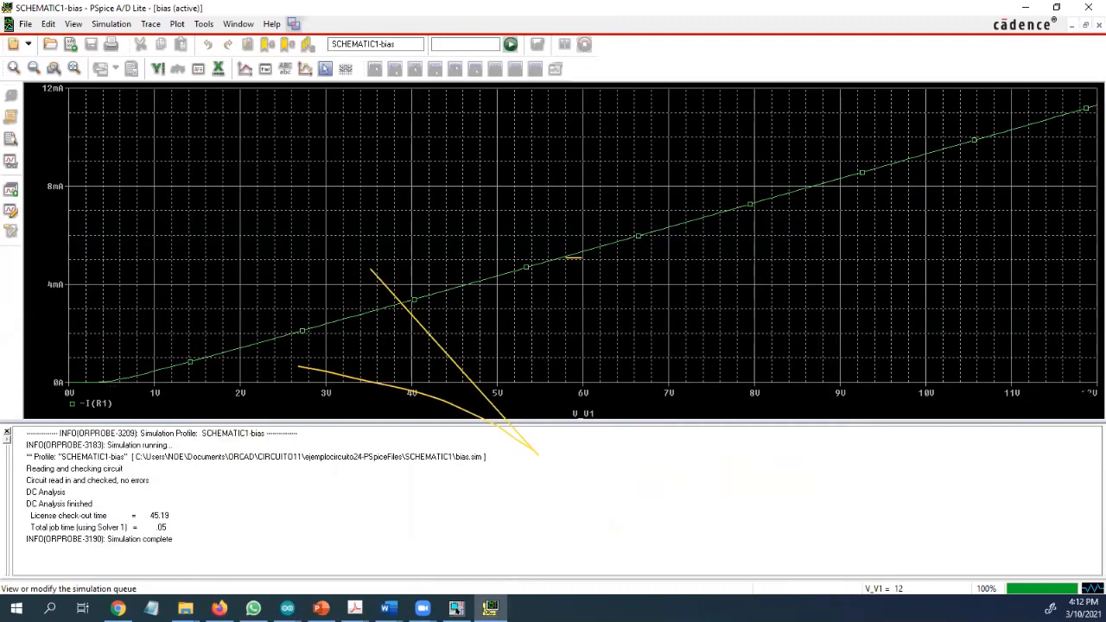
pyautogui.click(491, 608)
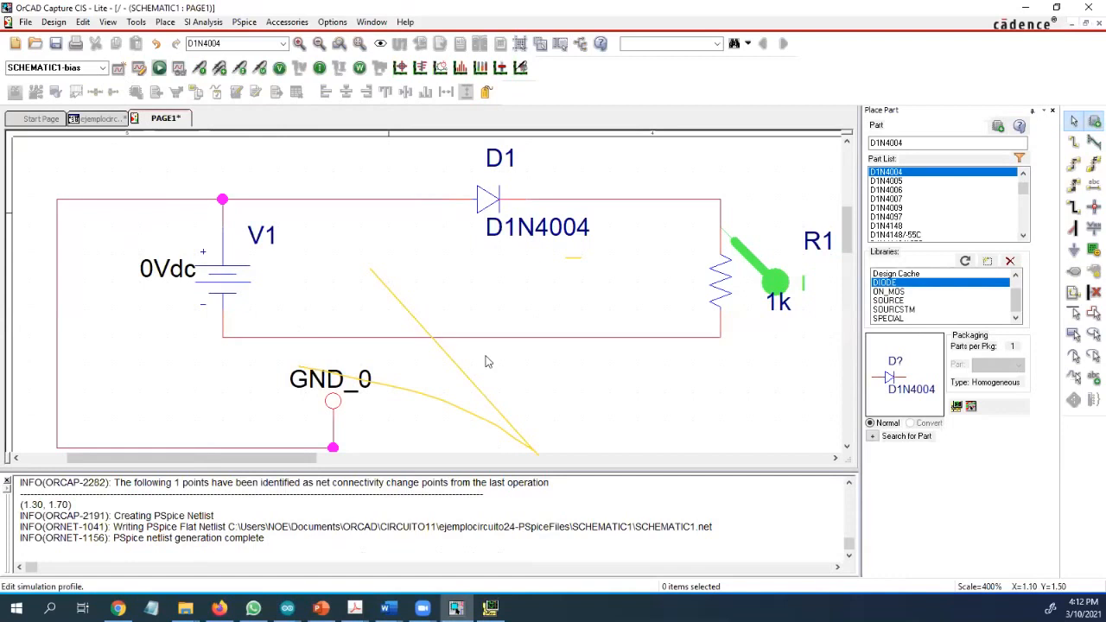
# Step: Place a voltage marker on the wire between D1 and R1, and compare its trace in PSpice with the schematic
pyautogui.click(199, 74)
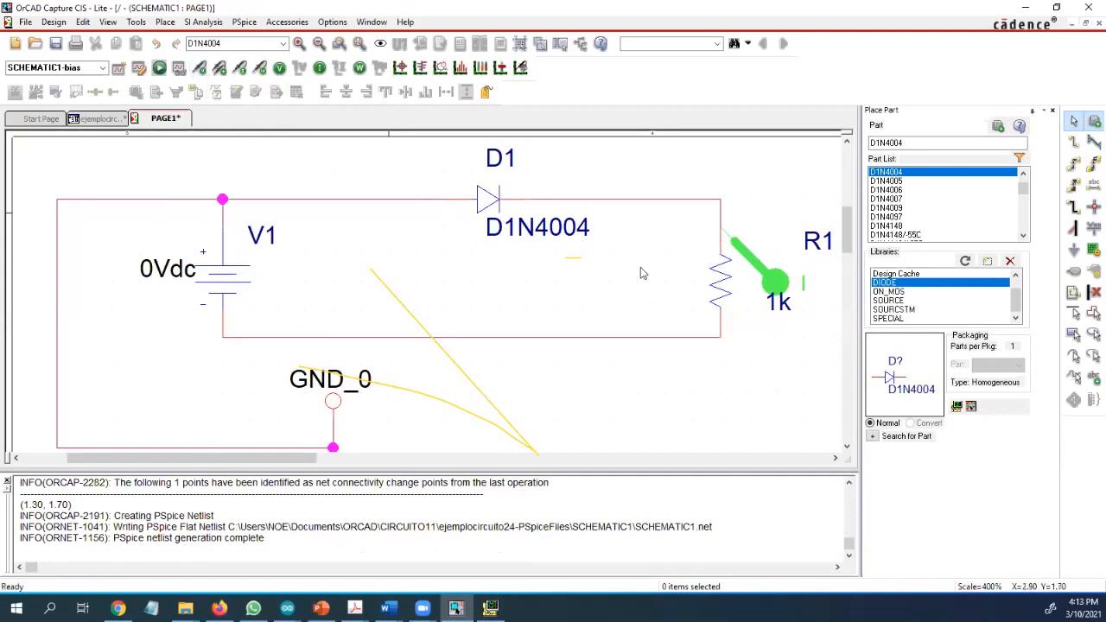
pyautogui.click(719, 253)
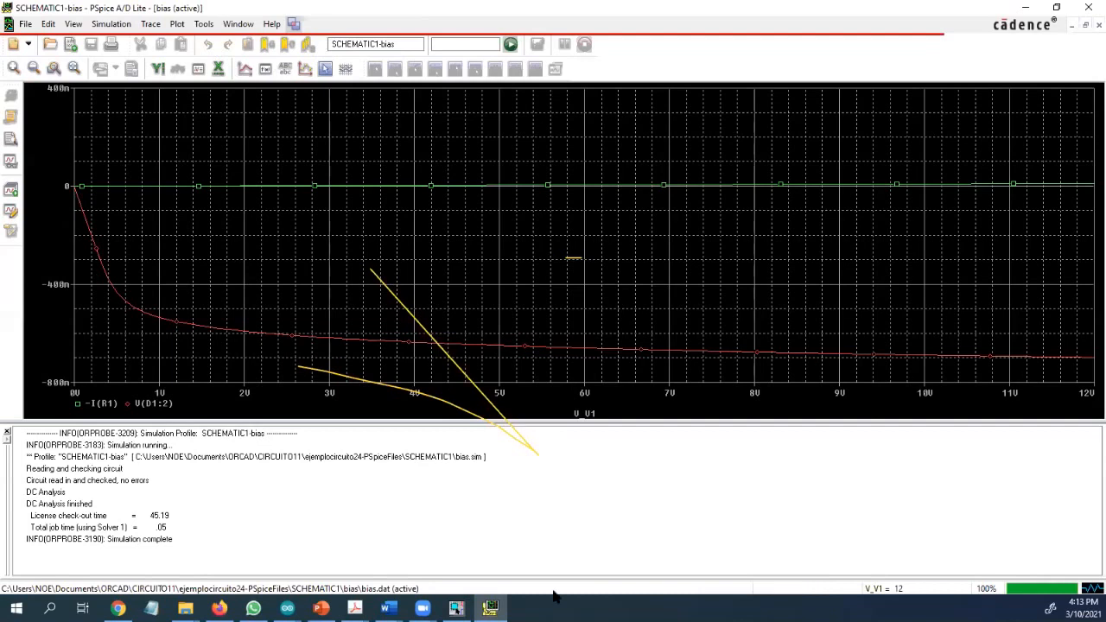
pyautogui.click(456, 611)
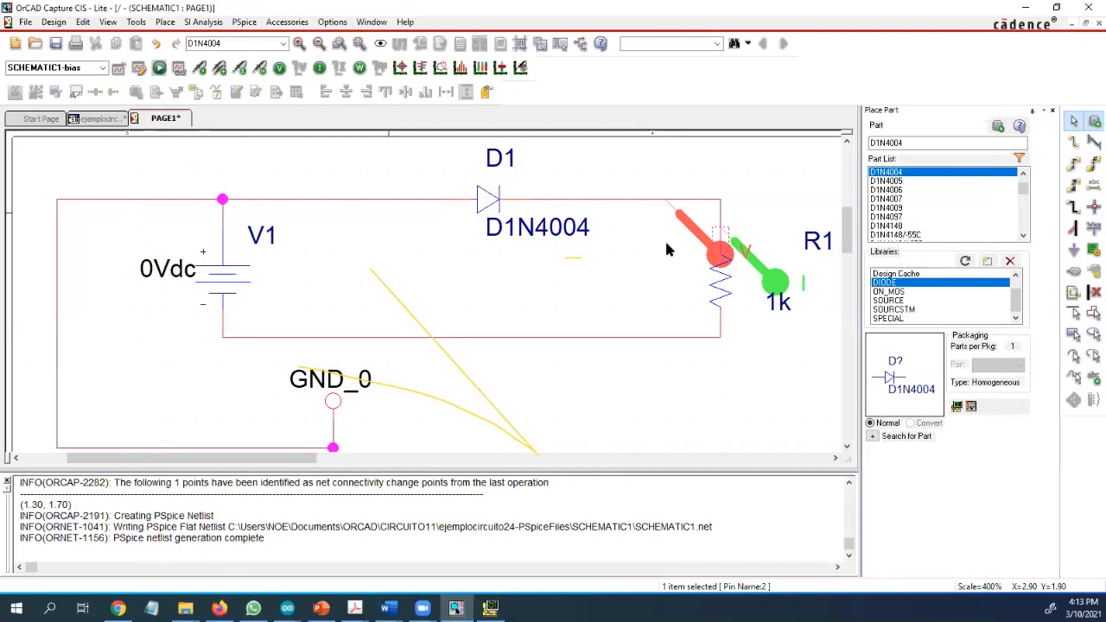
pyautogui.click(704, 242)
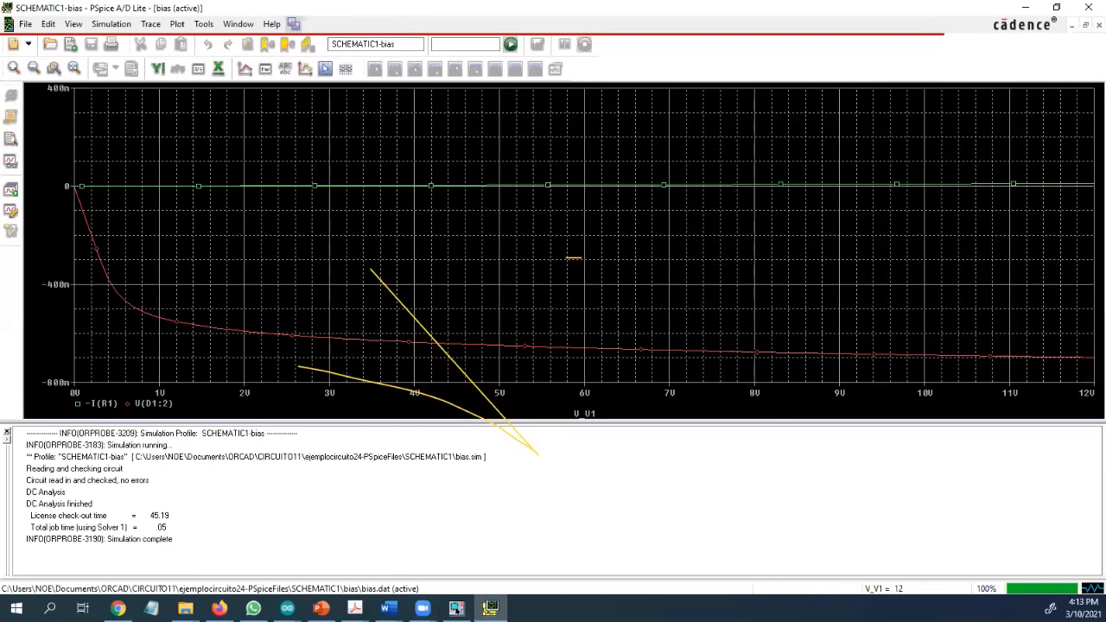
pyautogui.click(457, 609)
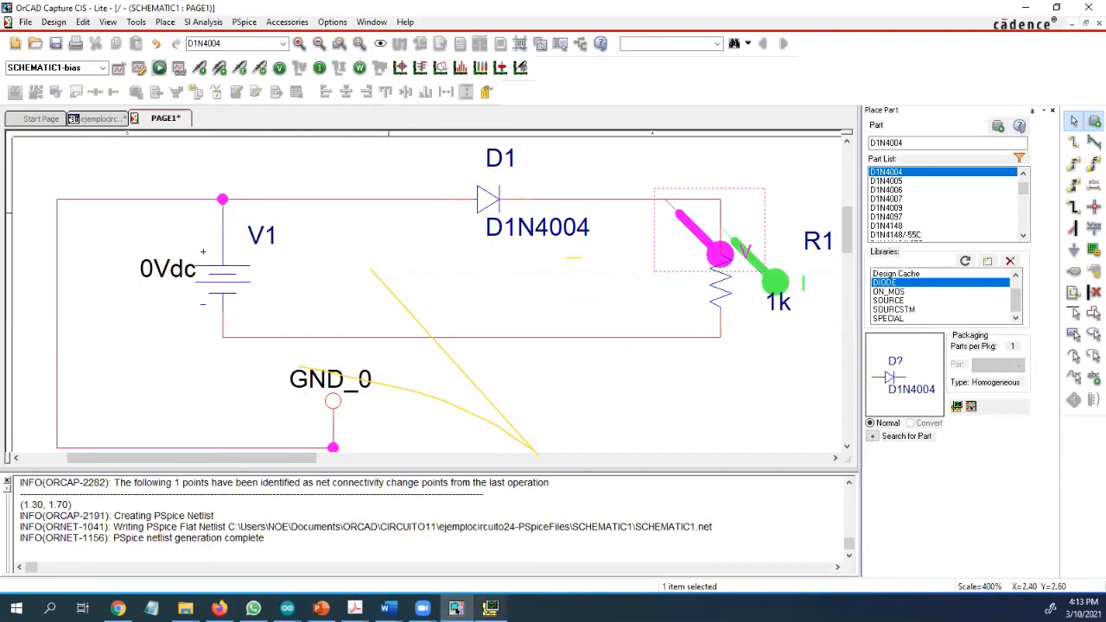
# Step: Delete the wire segment joining the outer ground wire to V1's positive node
pyautogui.click(490, 608)
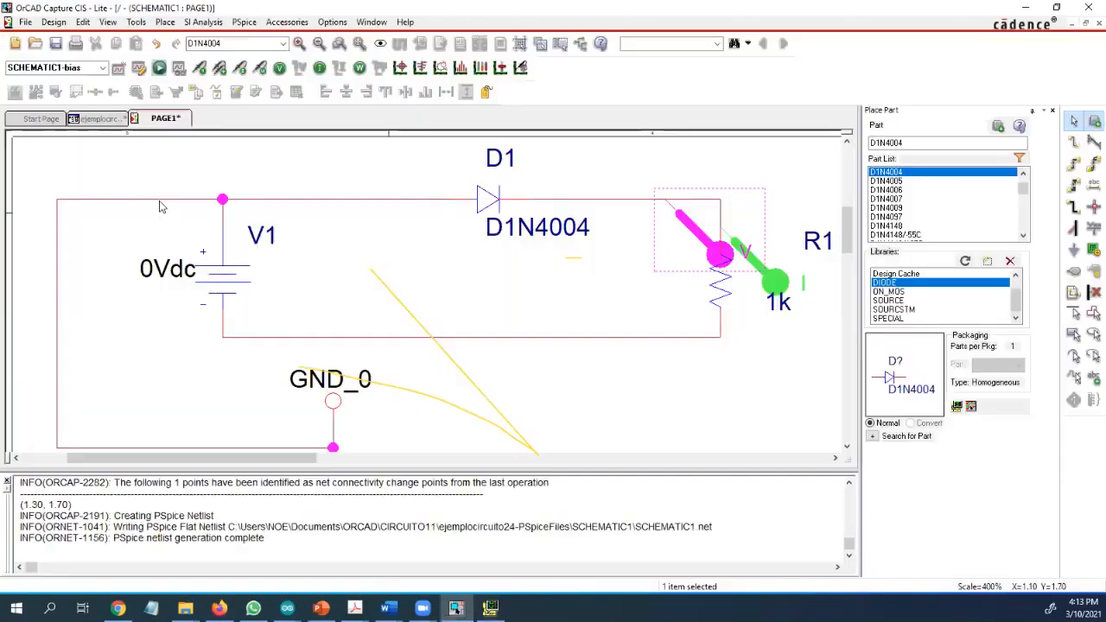
pyautogui.click(159, 203)
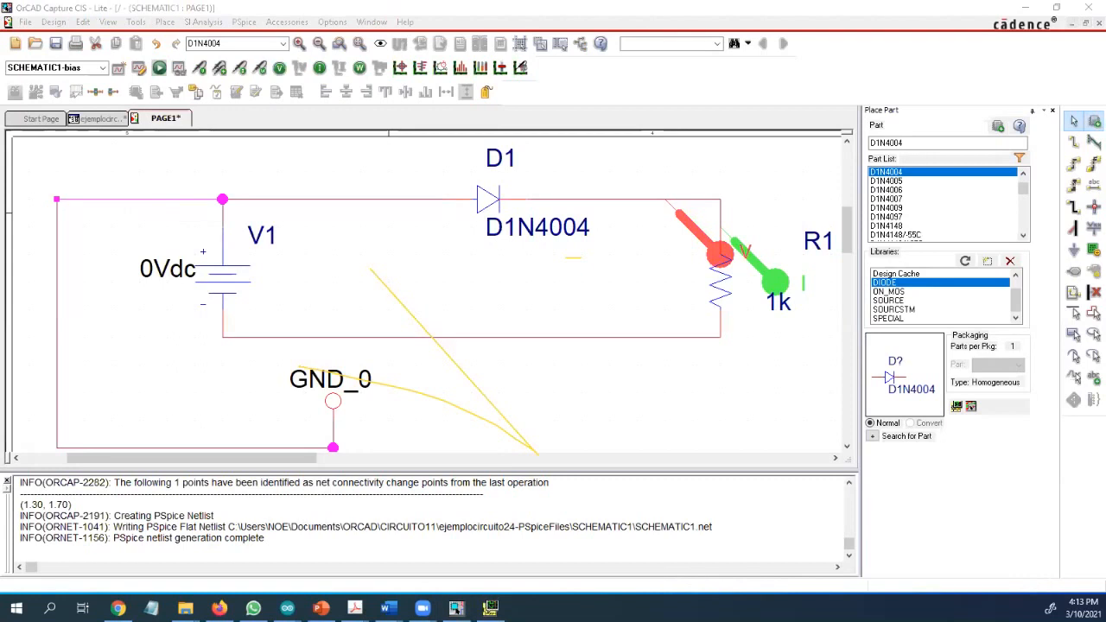
pyautogui.click(138, 200)
pyautogui.press('Delete')
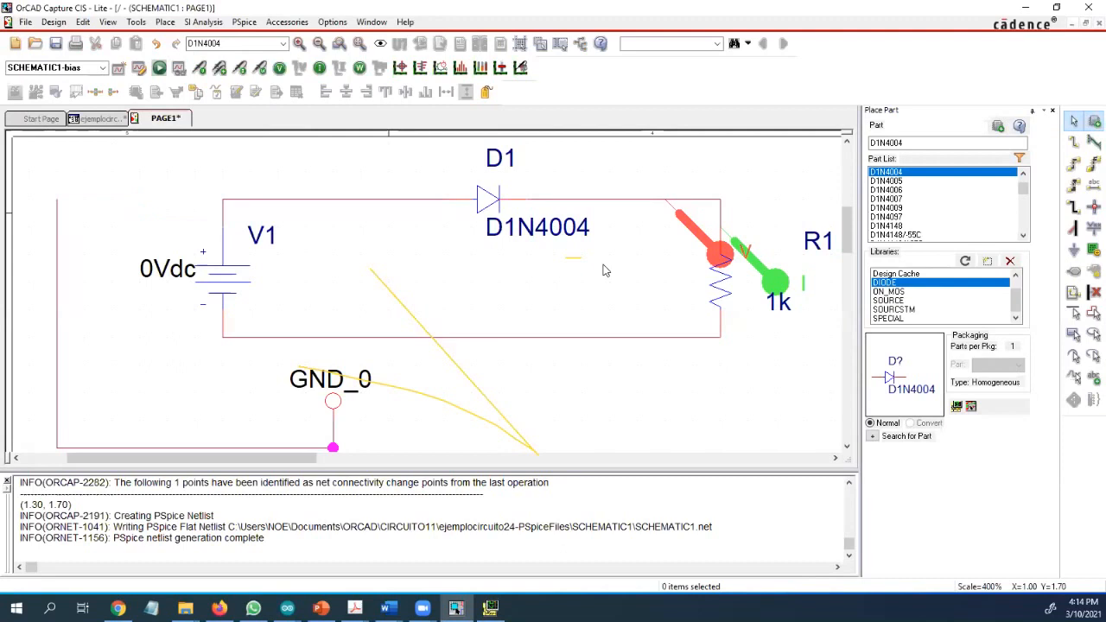
# Step: Draw a wire over the circuit from the D1–R1 node to the open end of the outer GND_0 wire
pyautogui.click(1079, 140)
pyautogui.click(640, 200)
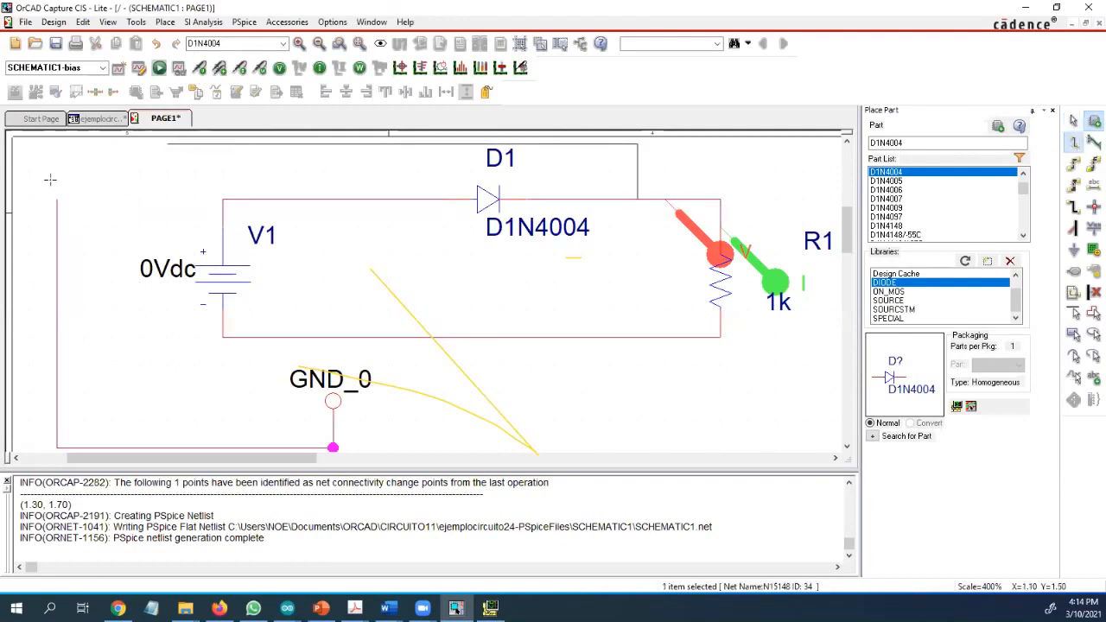
pyautogui.press('Escape')
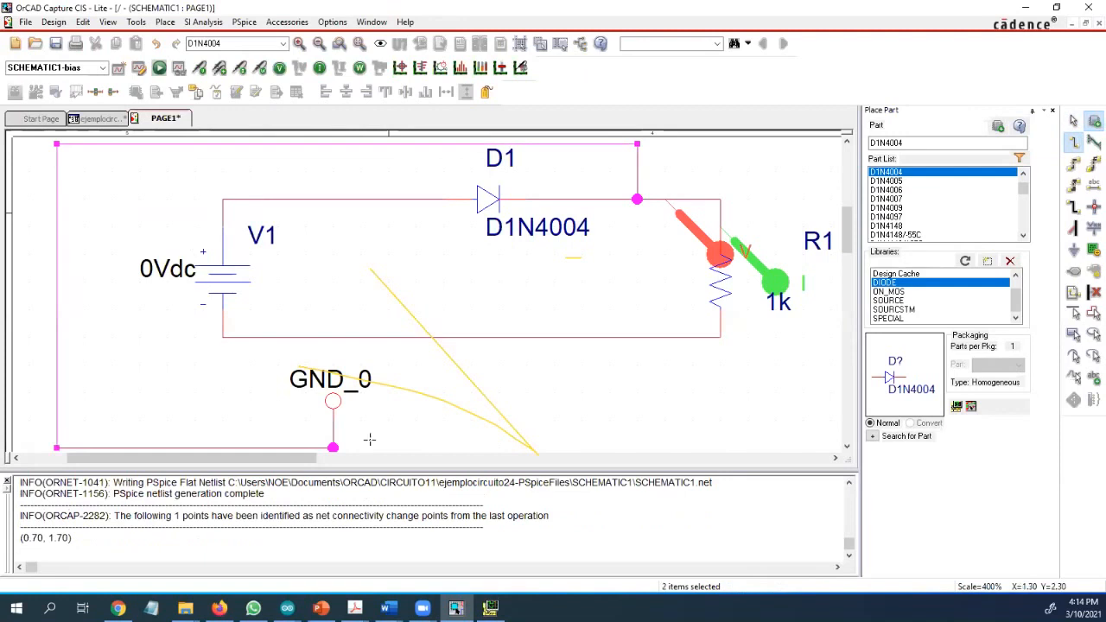
pyautogui.press('Escape')
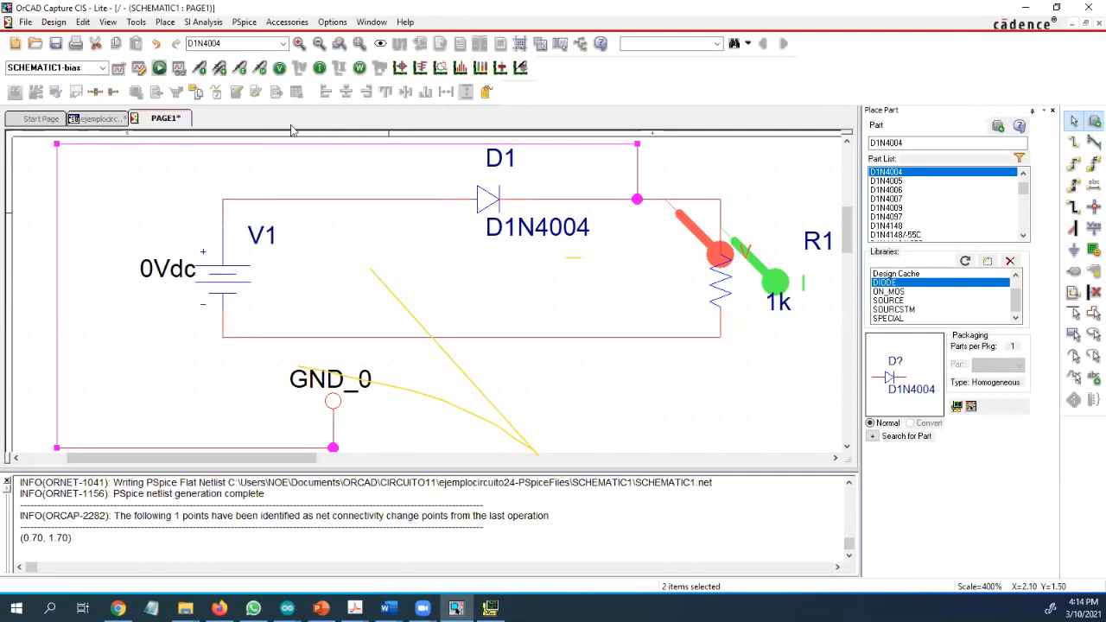
pyautogui.click(718, 252)
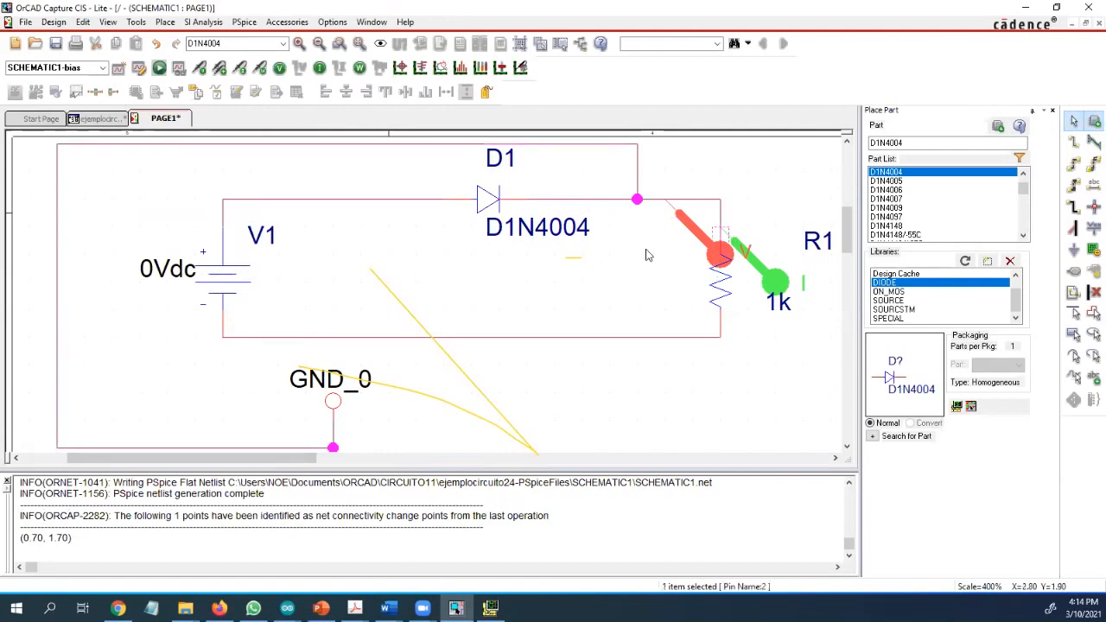
# Step: Move the voltage marker from R1 to the wire between V1 and D1, and run the PSpice simulation
pyautogui.moveTo(700, 242); pyautogui.dragTo(368, 243)
pyautogui.click(263, 158)
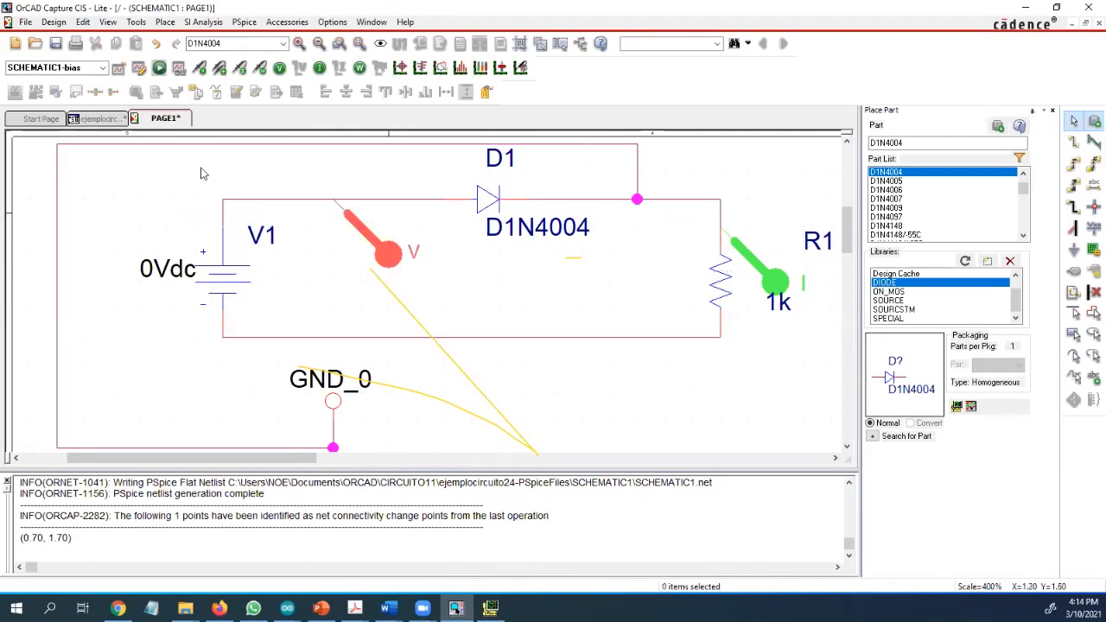
pyautogui.click(155, 69)
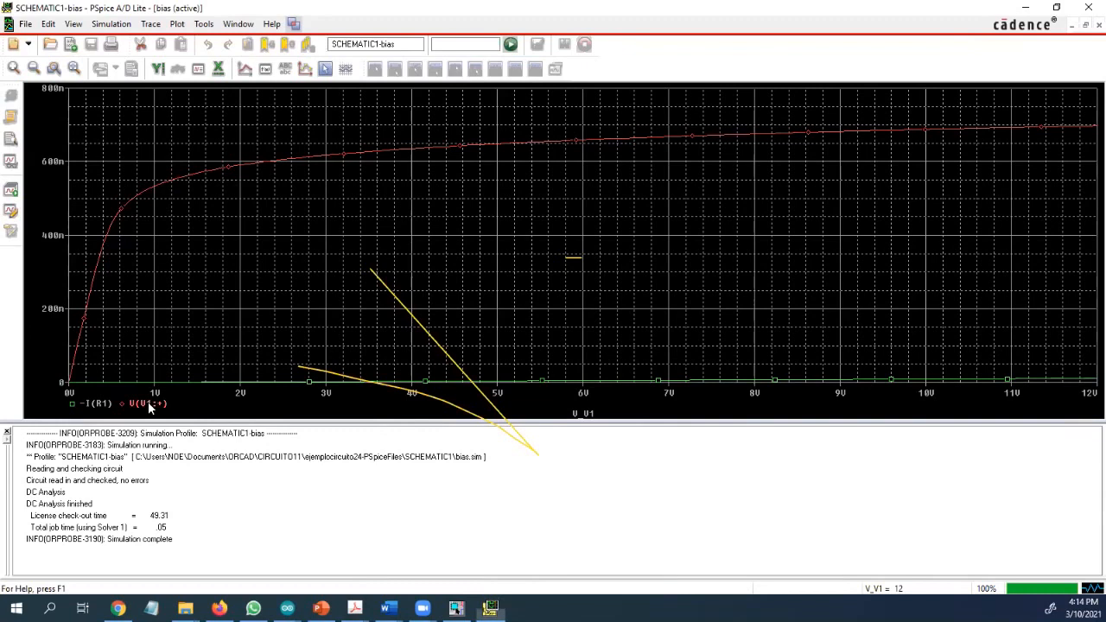
# Step: Copy the V(V1:+) trace expression and delete that trace, keeping only the -I(R1) curve in the plot
pyautogui.doubleClick(149, 405)
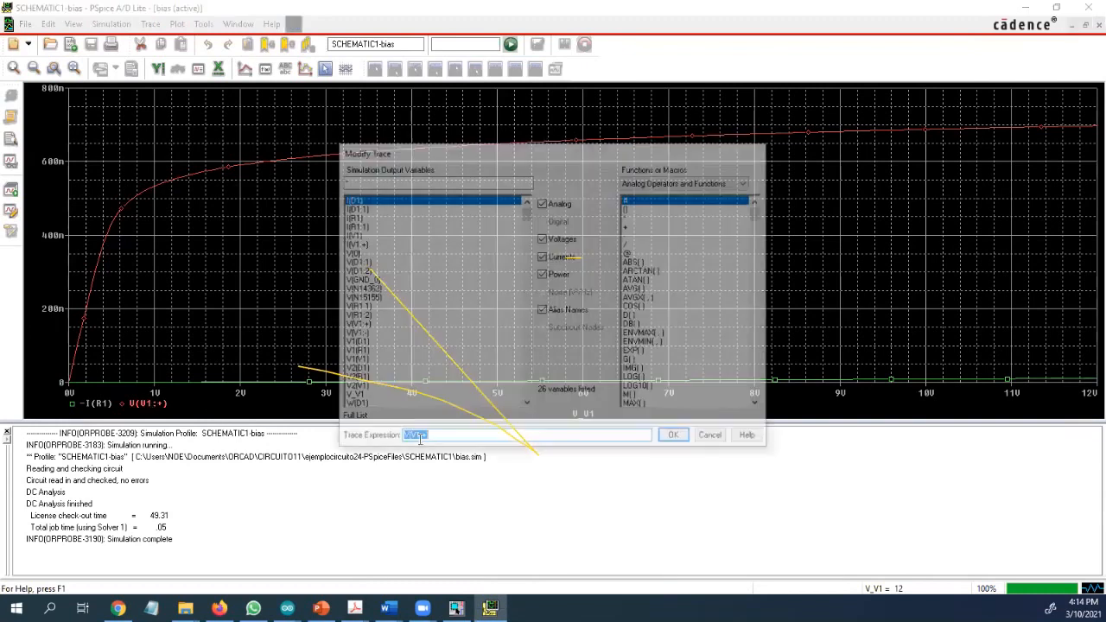
pyautogui.rightClick(420, 439)
pyautogui.click(472, 296)
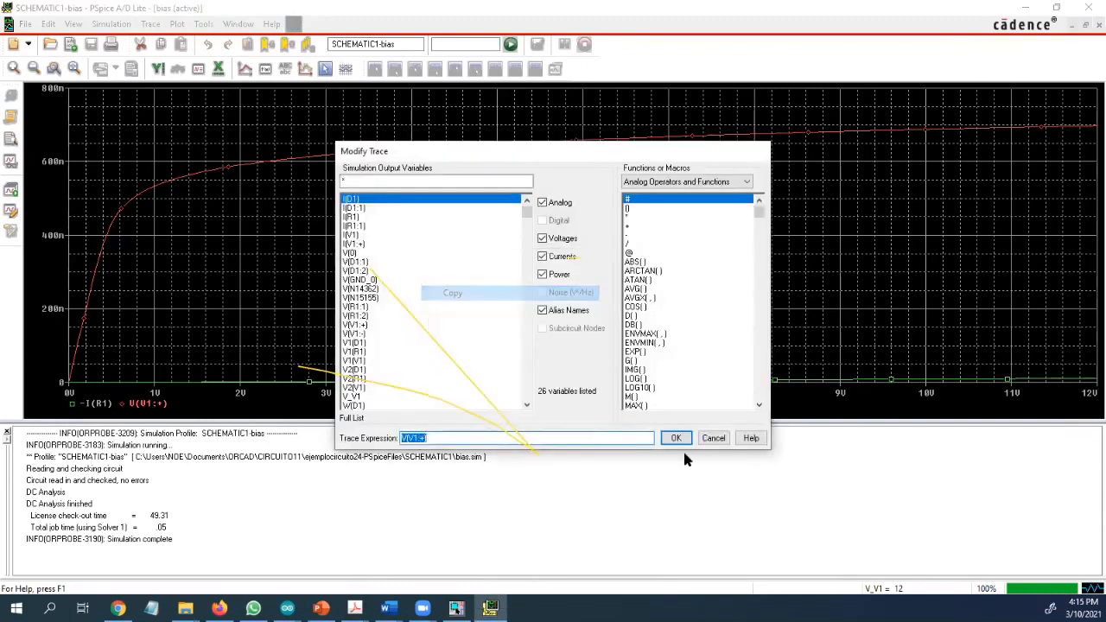
pyautogui.click(674, 440)
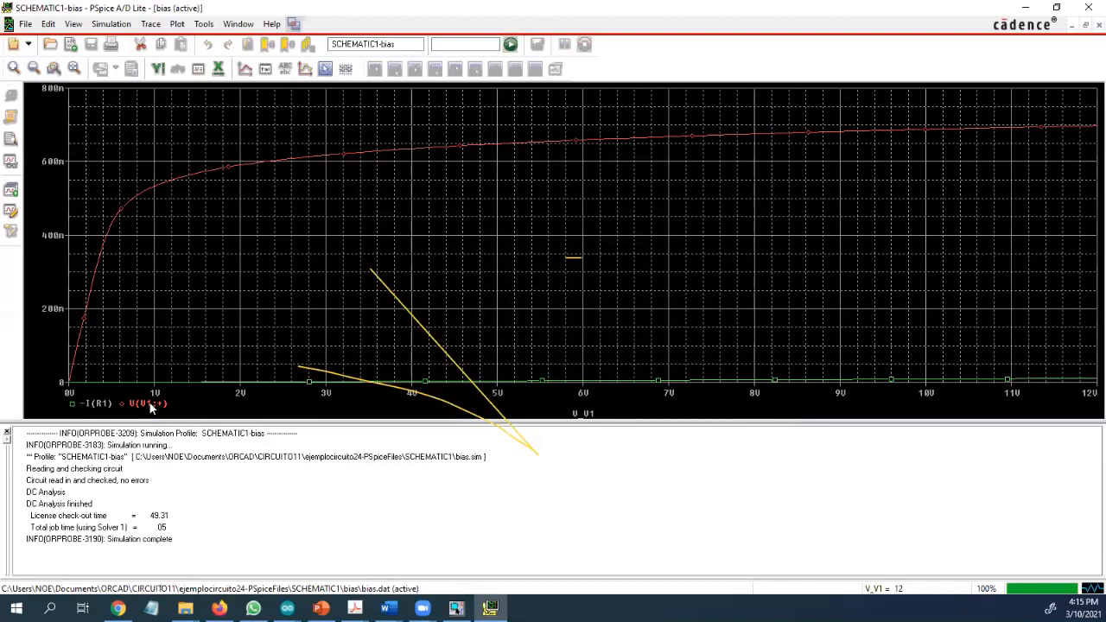
pyautogui.press('Delete')
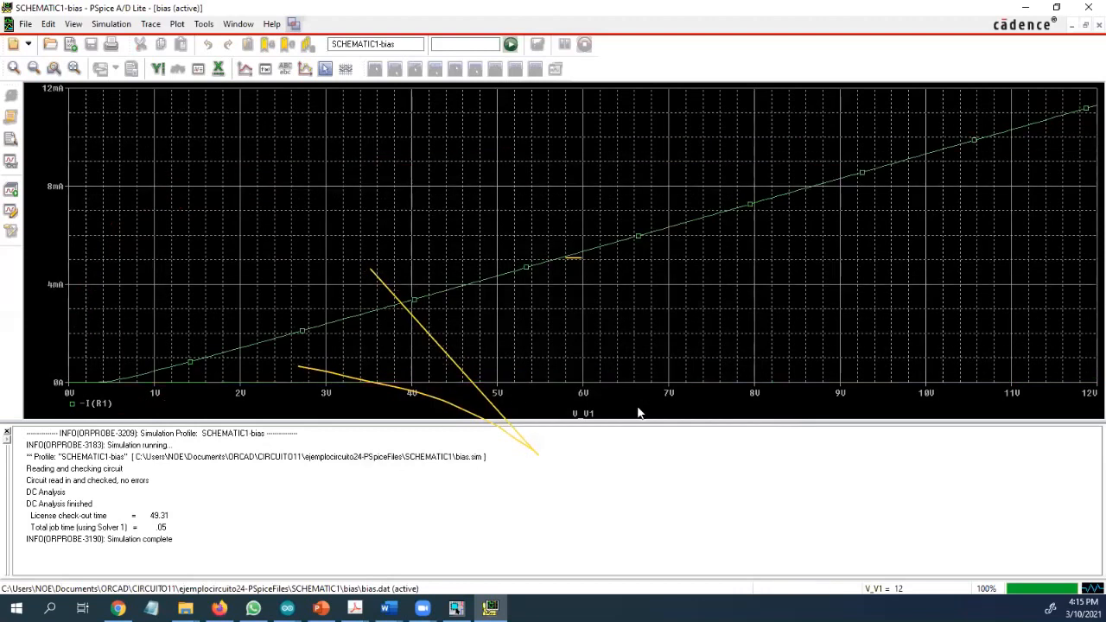
# Step: Set the plot's X-axis variable to the copied expression V(V1:+)
pyautogui.doubleClick(583, 396)
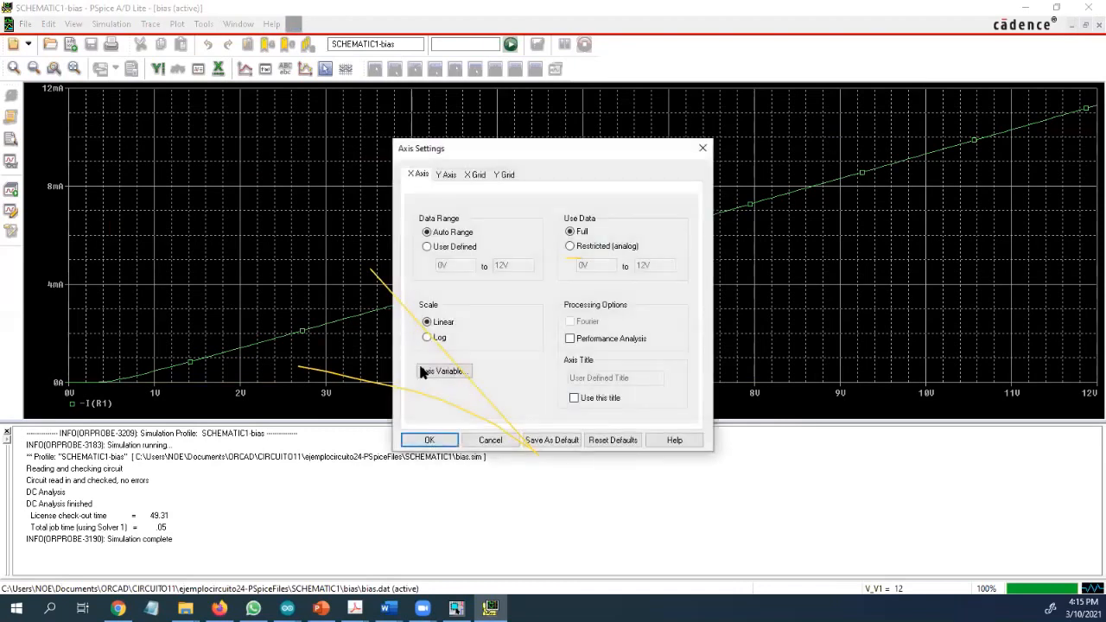
pyautogui.click(464, 375)
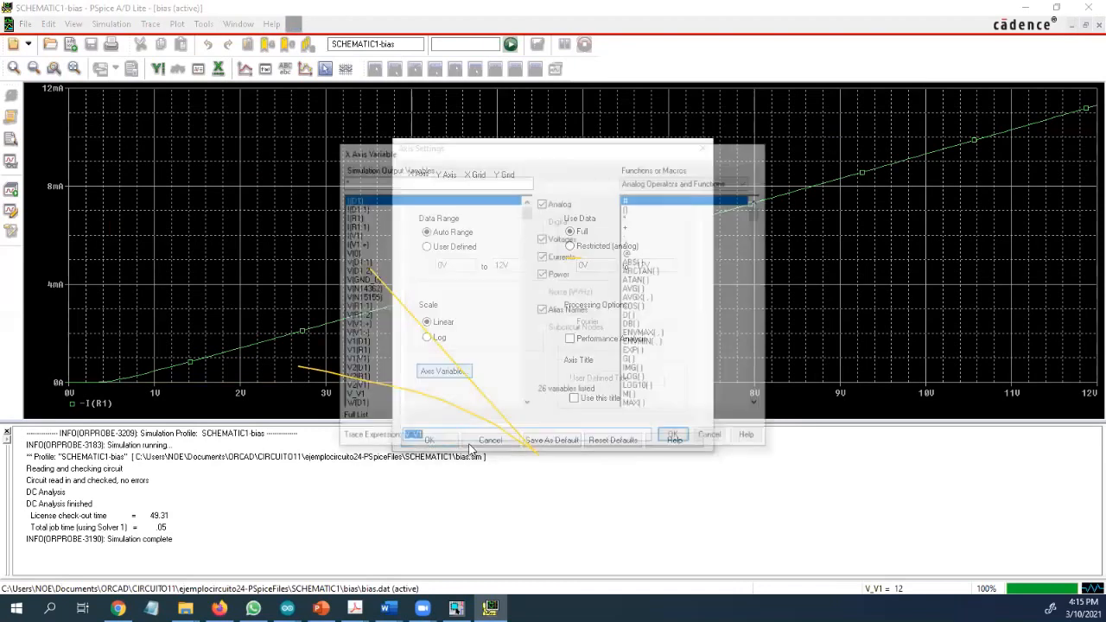
pyautogui.hotkey('ctrl', 'v')
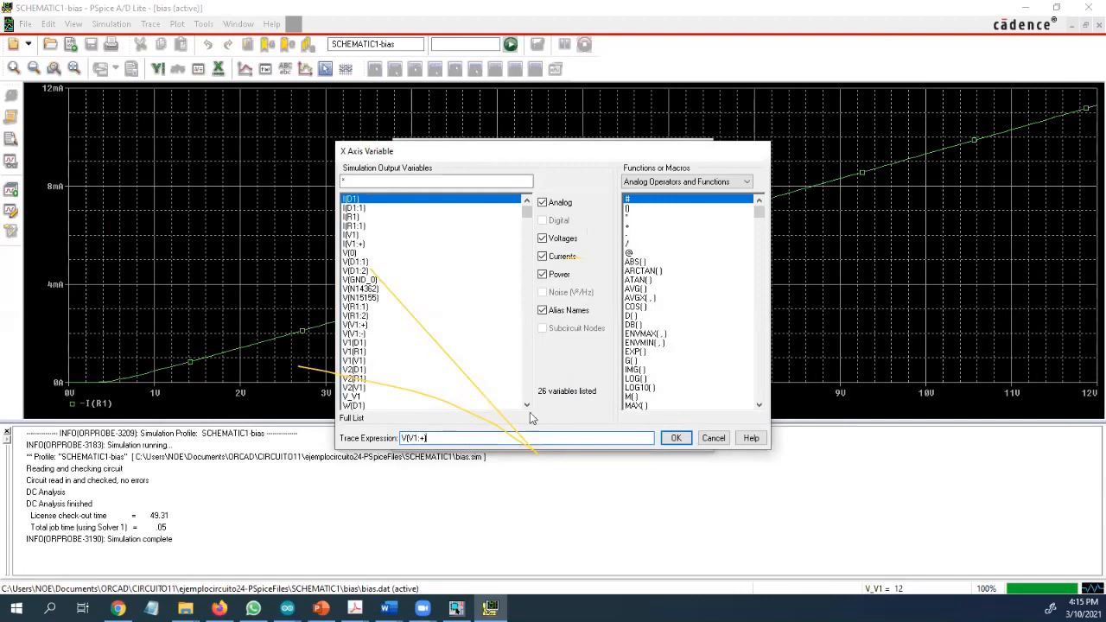
pyautogui.click(675, 438)
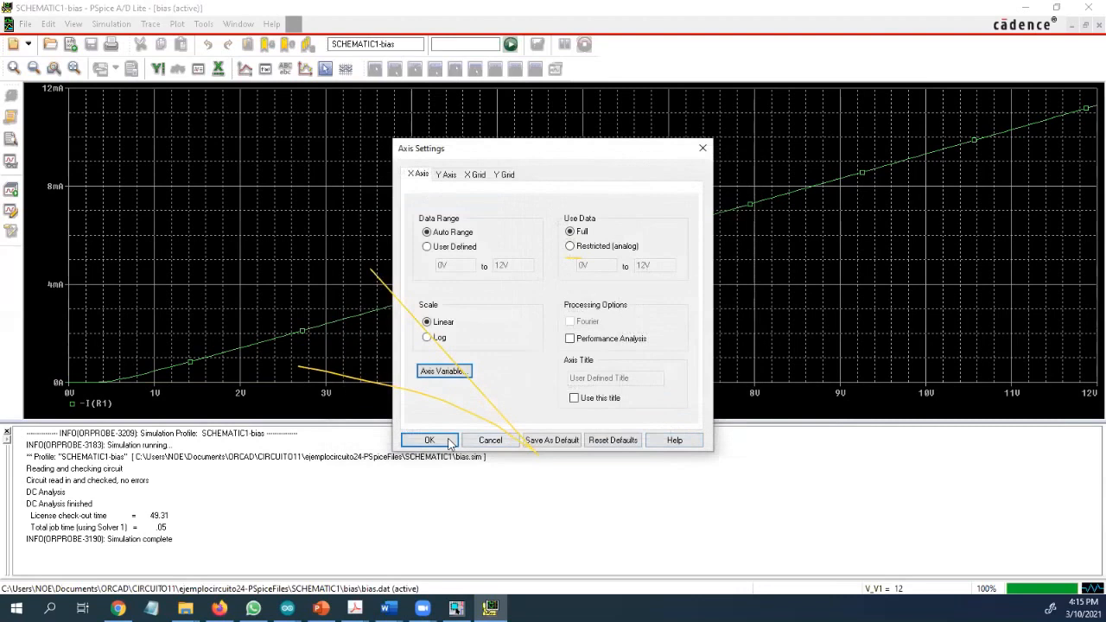
pyautogui.click(429, 441)
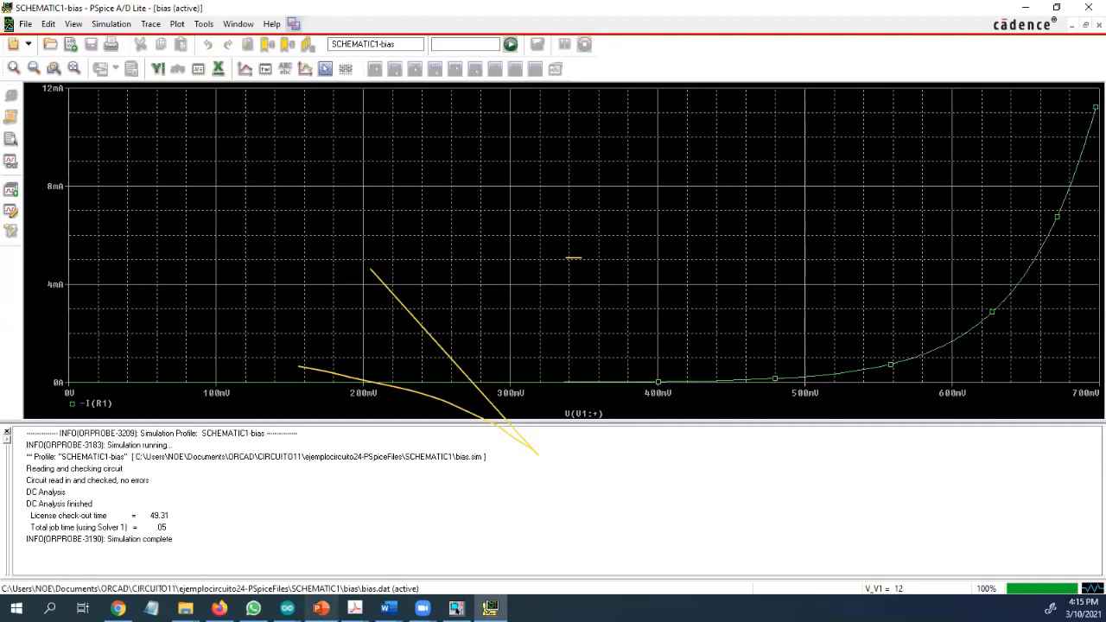
# Step: Switch to PowerPoint
pyautogui.click(321, 608)
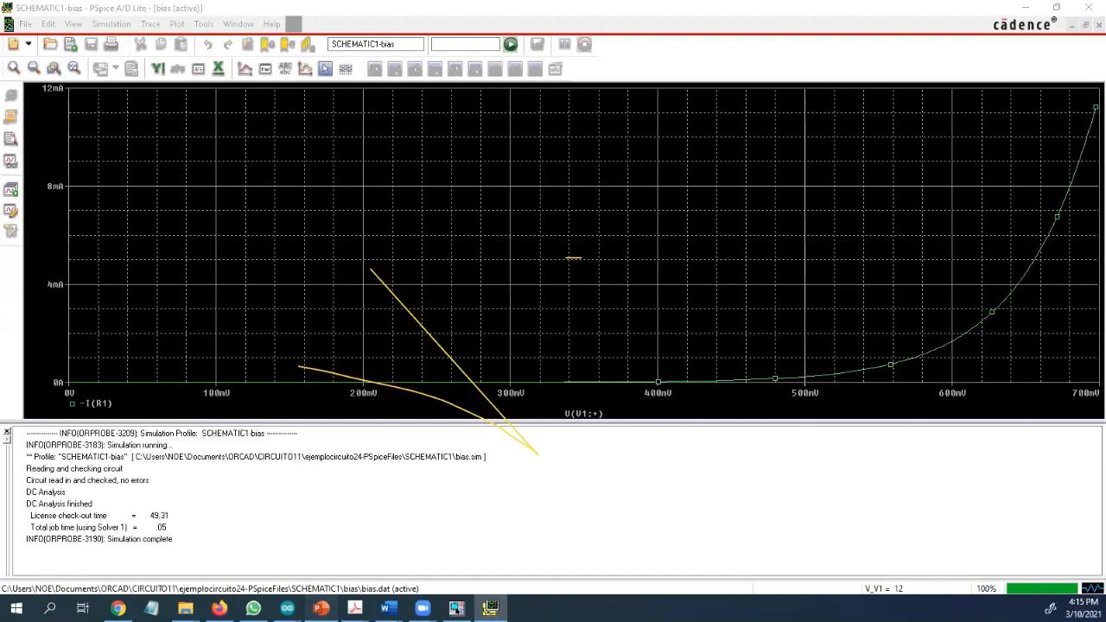